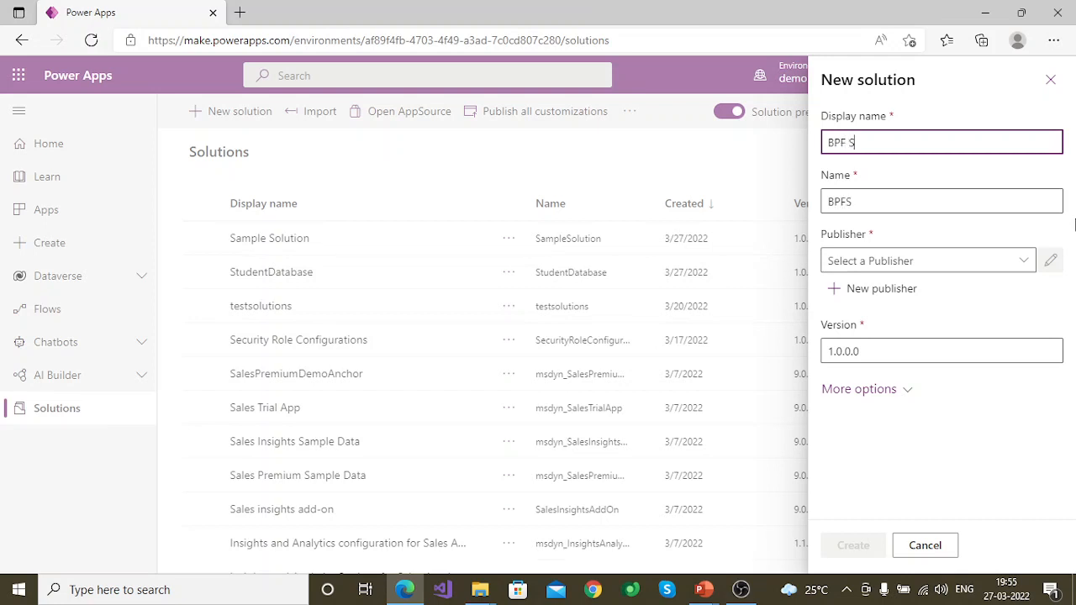
Create a new solution named BPF Sample Solution with Alif Consulting as its publisher
type("BPF Sample Solution")
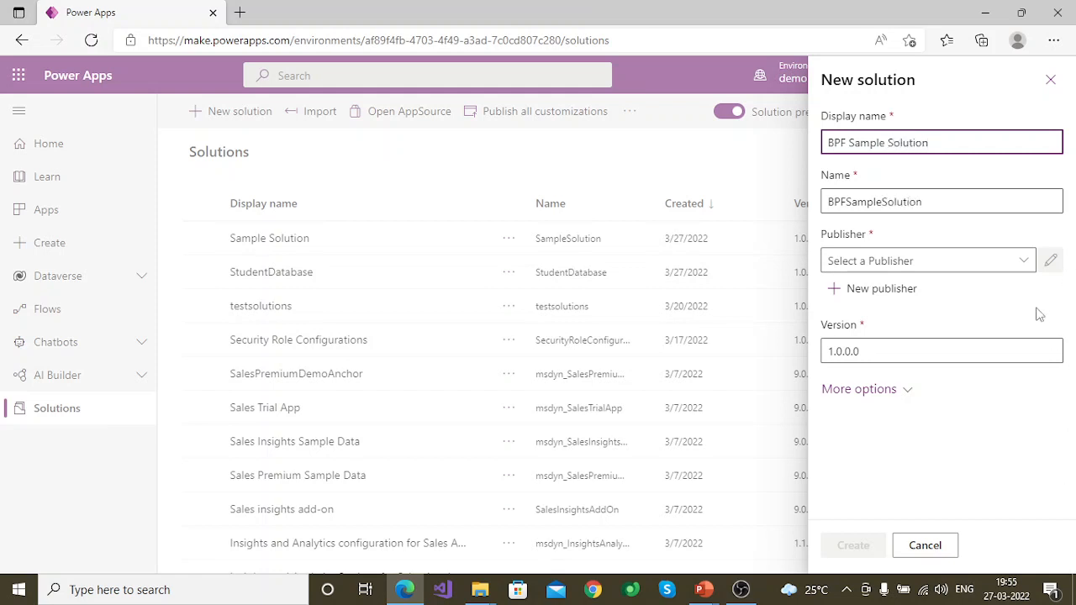
left_click(1019, 262)
left_click(881, 287)
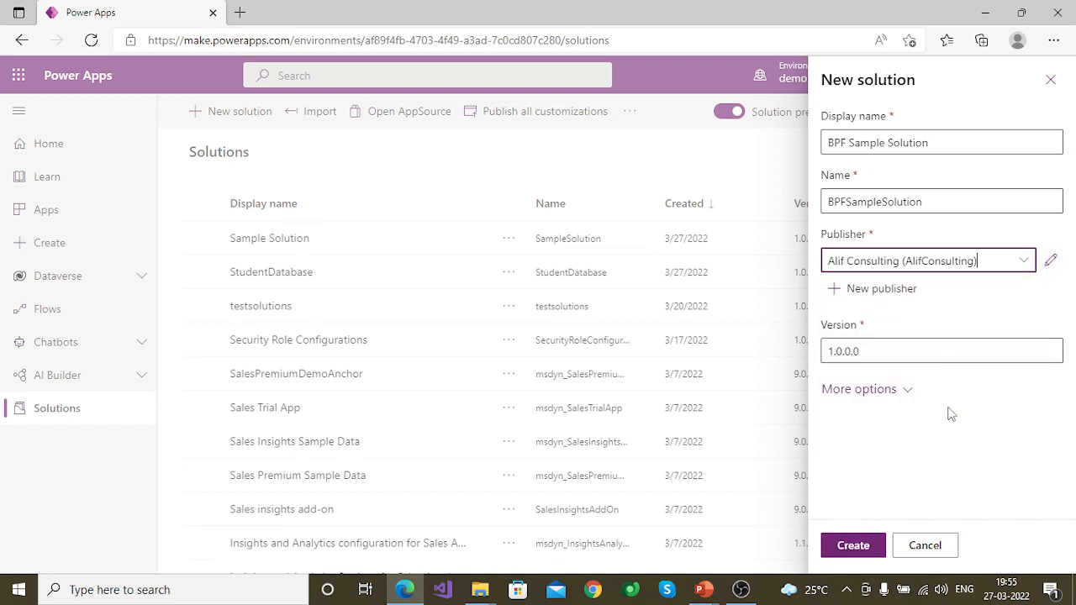
left_click(853, 545)
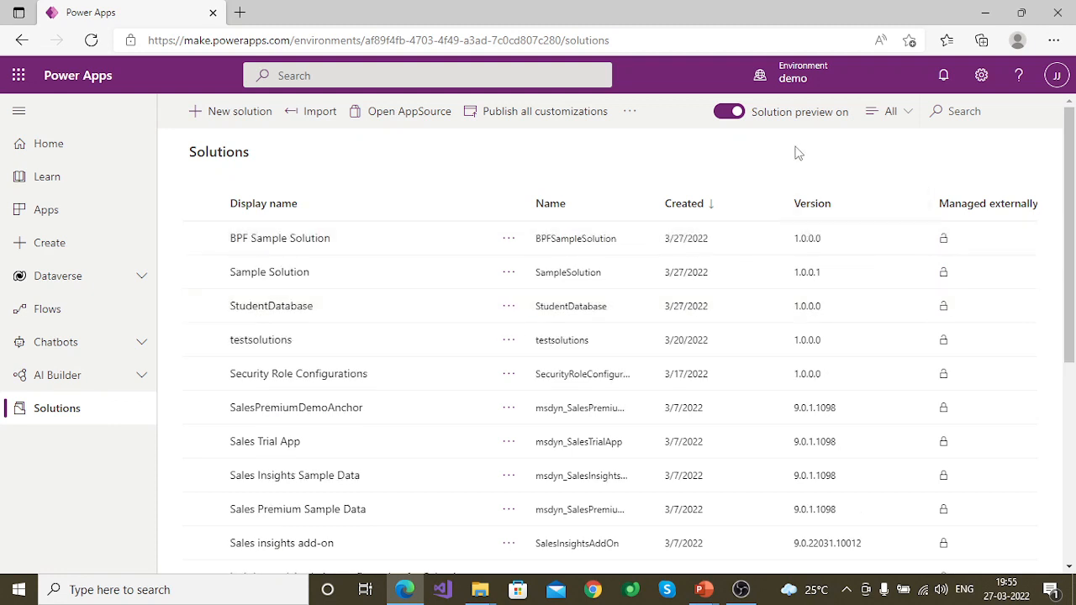
Refresh the solutions list and open BPF Sample Solution
scroll(546, 337, "down", 1)
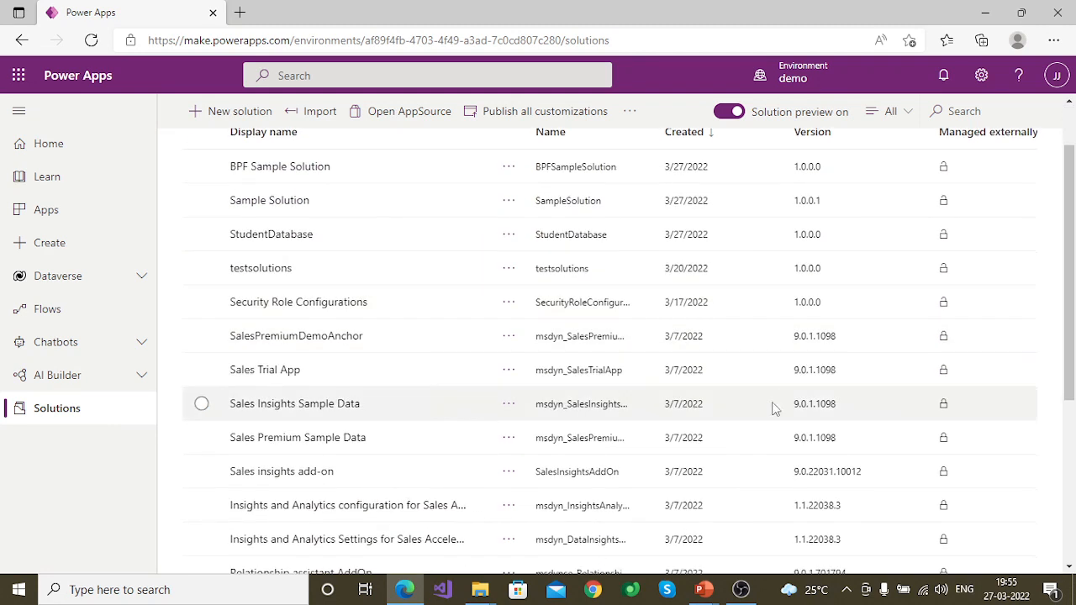
scroll(738, 463, "down", 3)
scroll(738, 463, "up", 5)
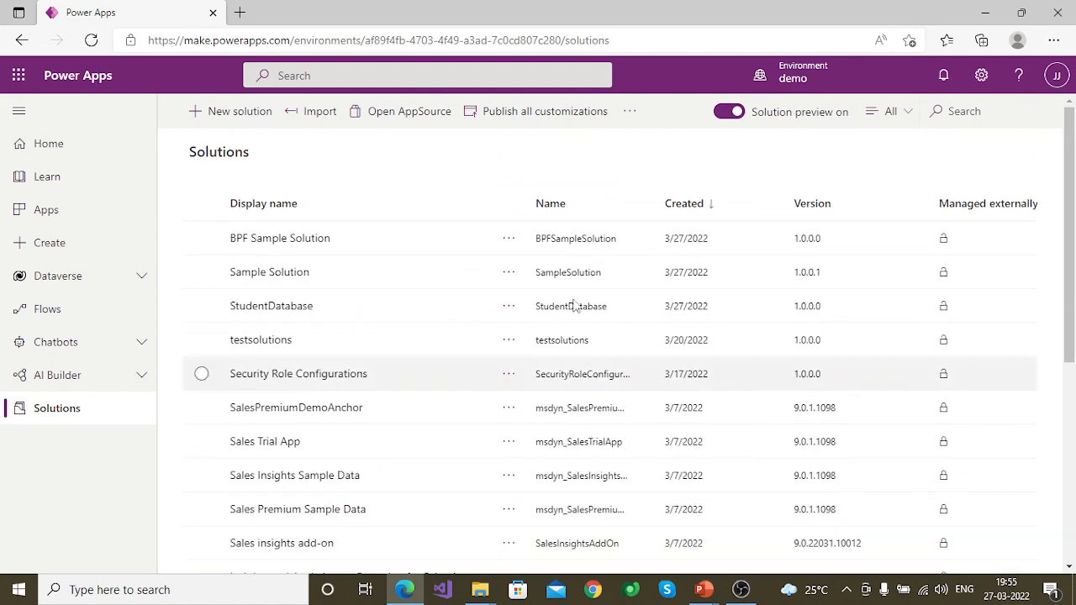
left_click(90, 40)
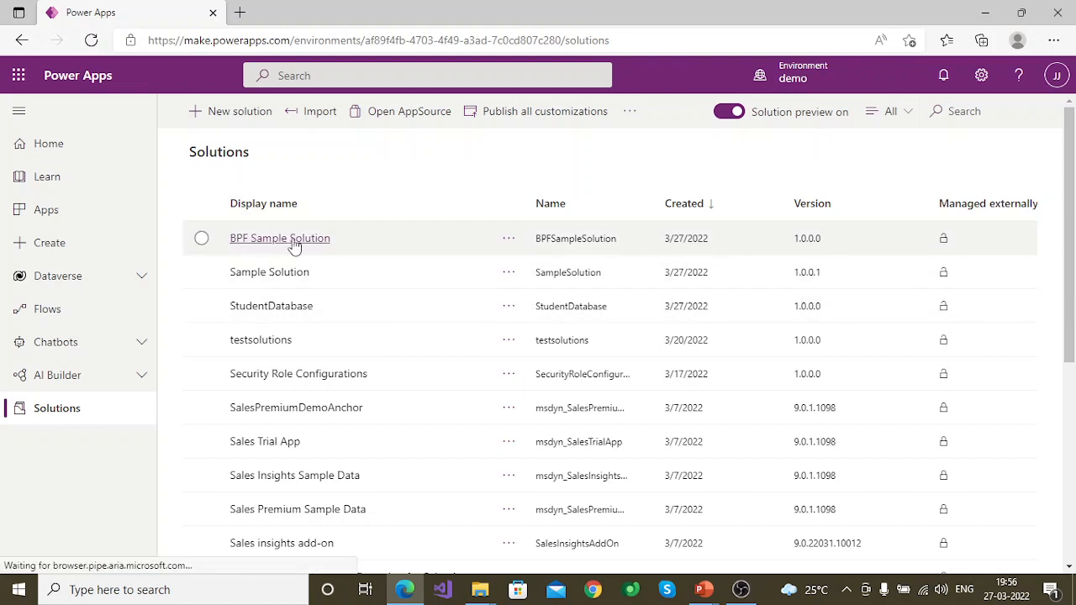
left_click(257, 242)
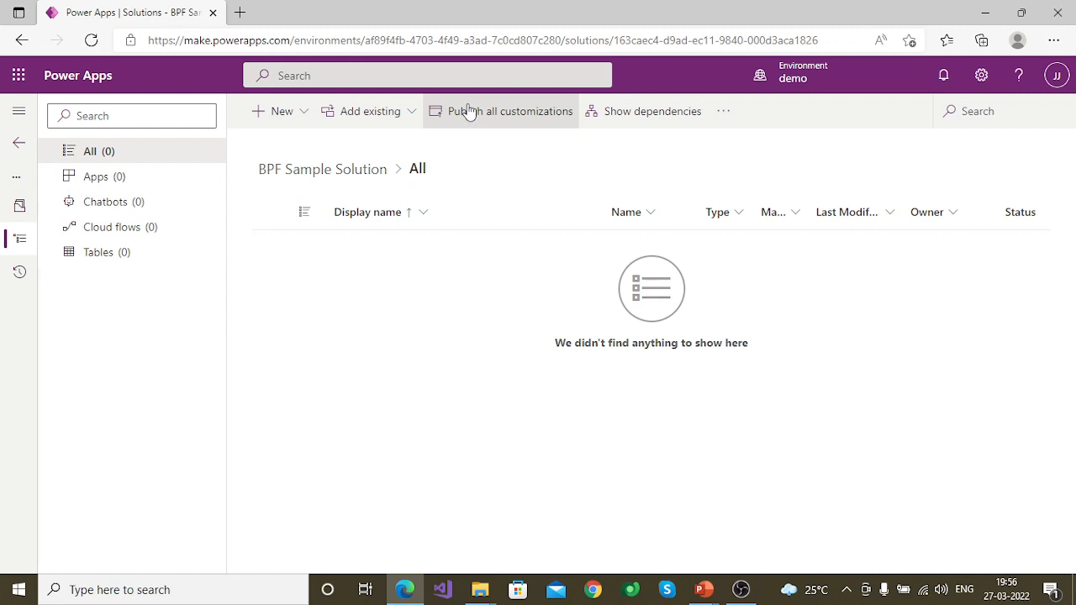
Start a new business process flow in the solution with the display name Student Onboarding Process
left_click(282, 116)
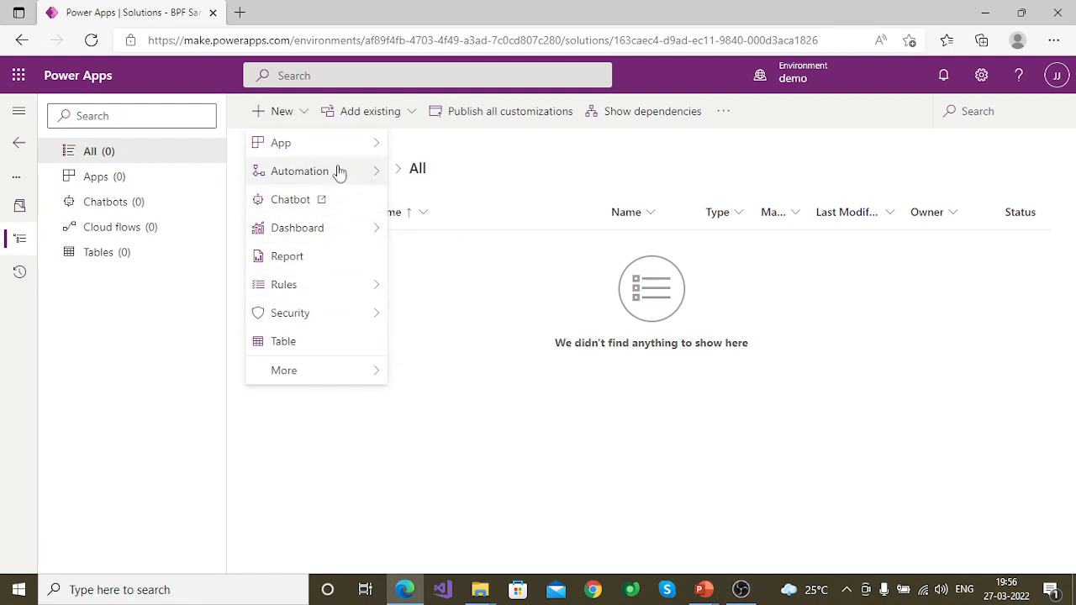
mouse_move(348, 171)
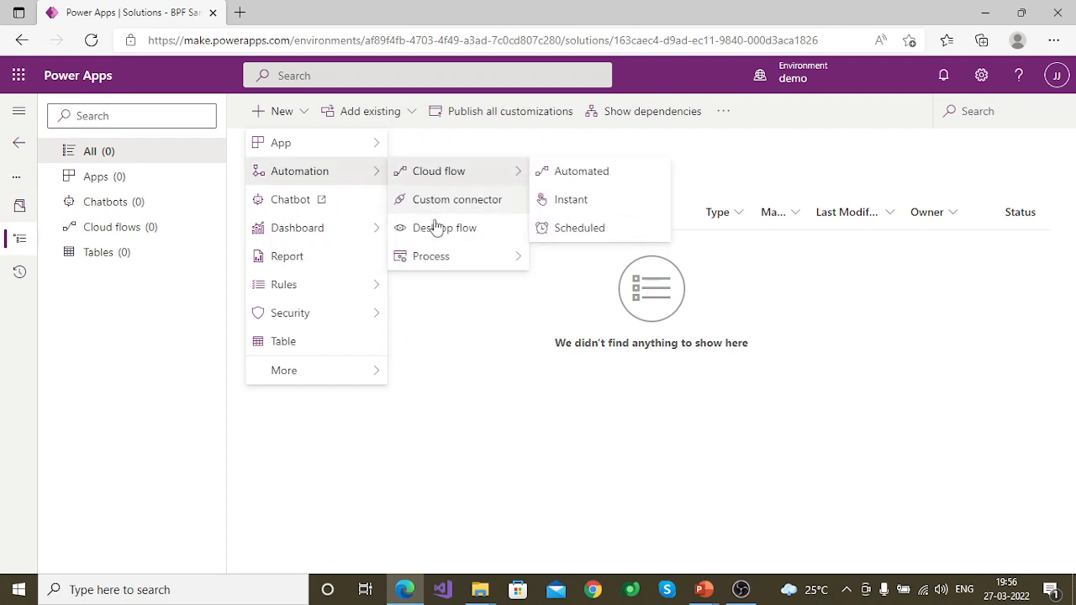
mouse_move(447, 264)
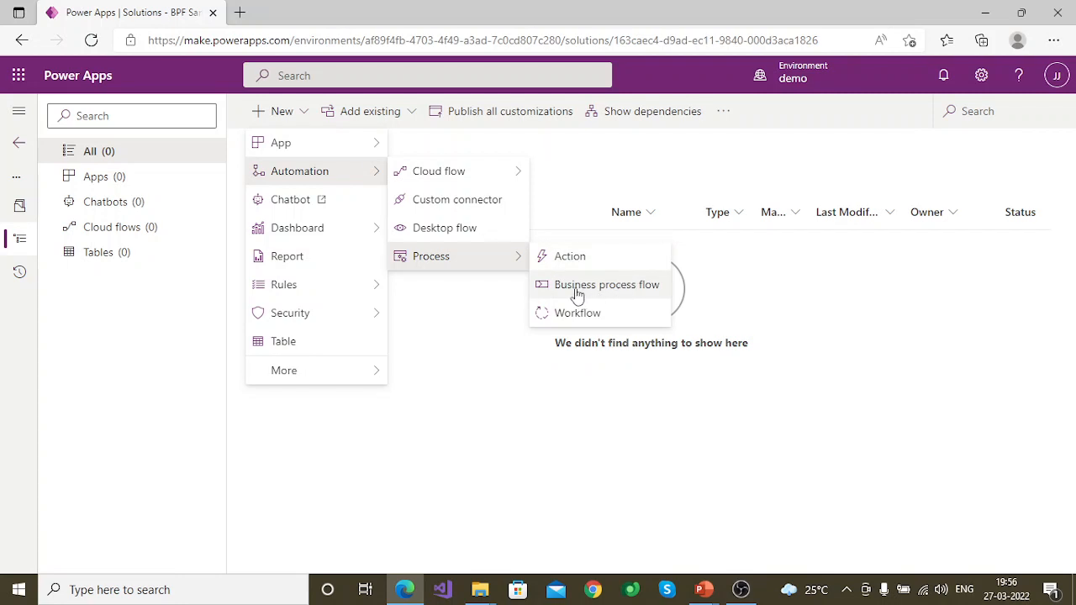
left_click(632, 295)
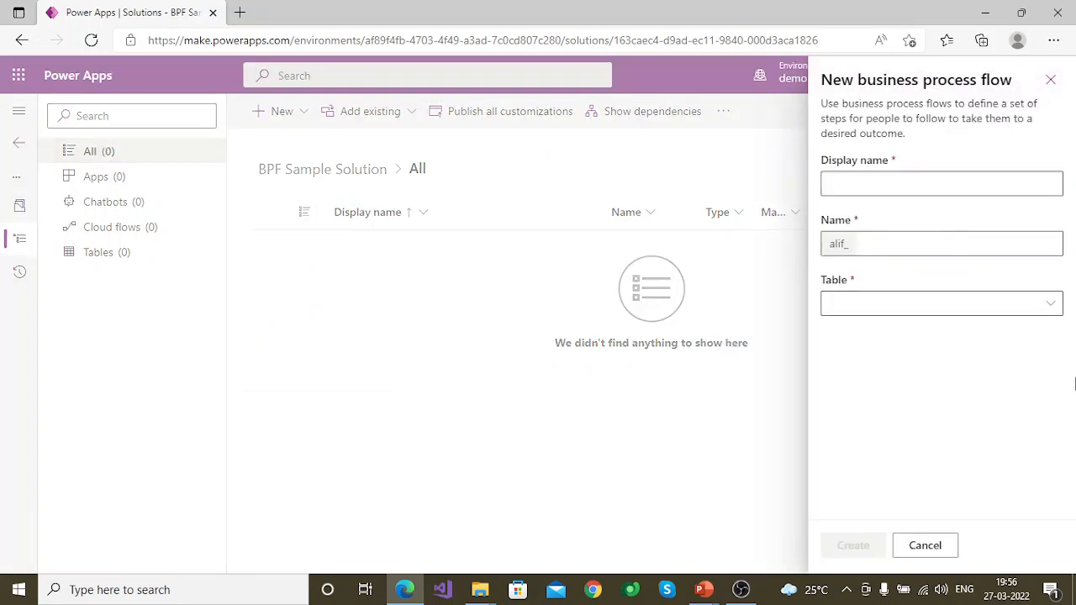
left_click(844, 178)
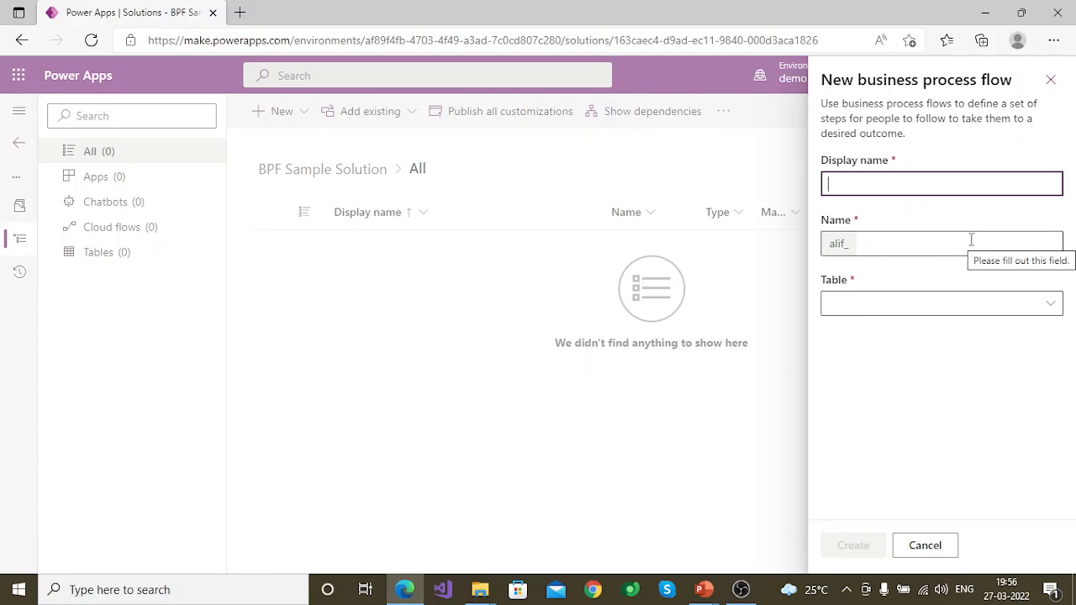
type("Student Onboarding Process")
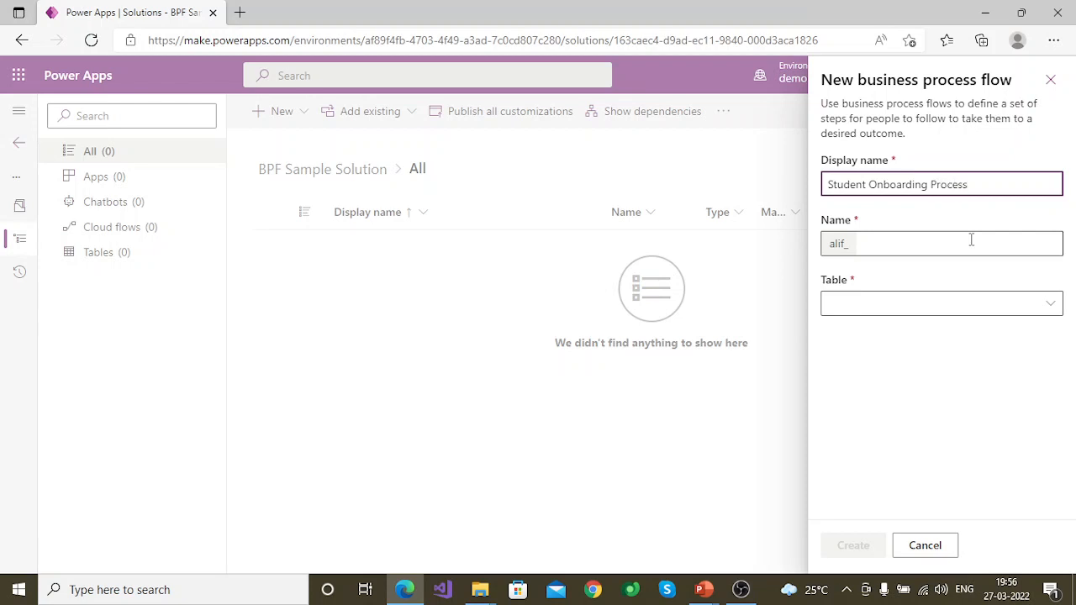
left_click(925, 390)
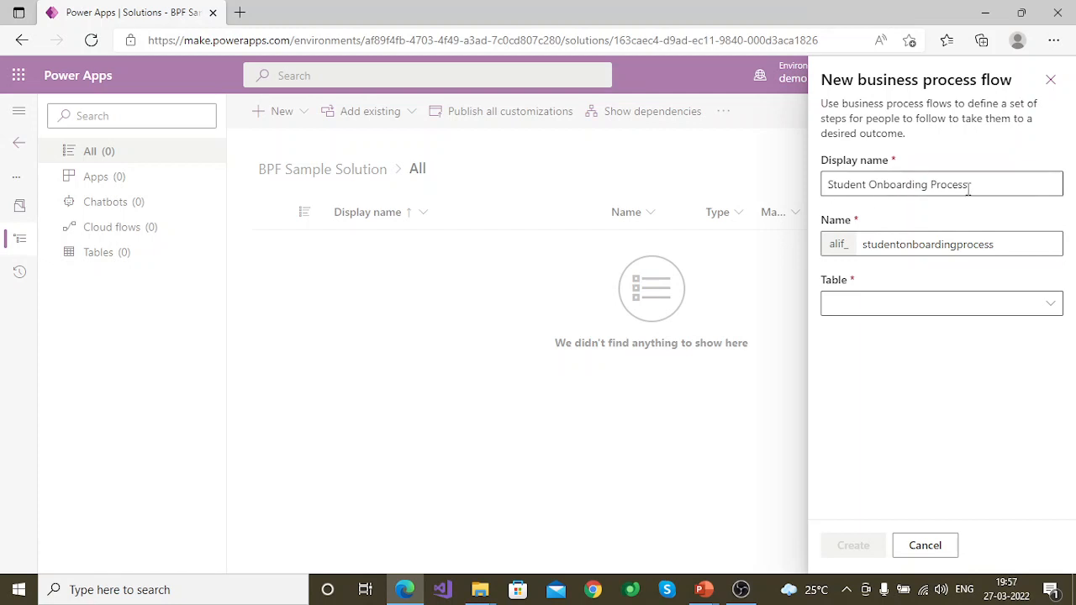
Set the flow's table to the first of the two Student entries, create the business process flow and return to the solution's contents
left_click(1000, 303)
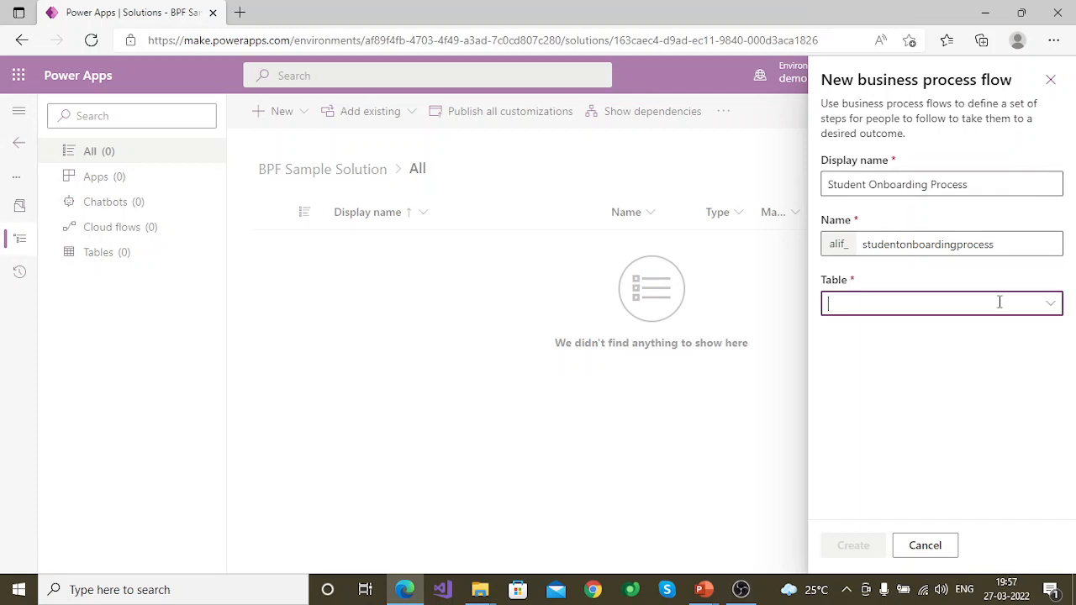
left_click(1042, 309)
type("Stude")
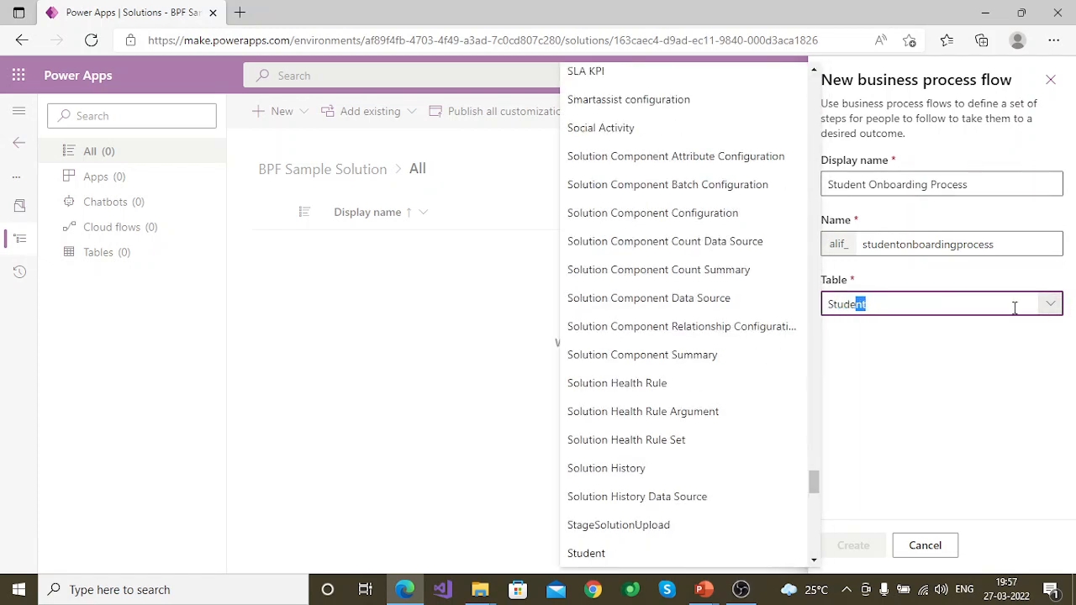
type("nt")
left_click(1051, 304)
left_click(1051, 304)
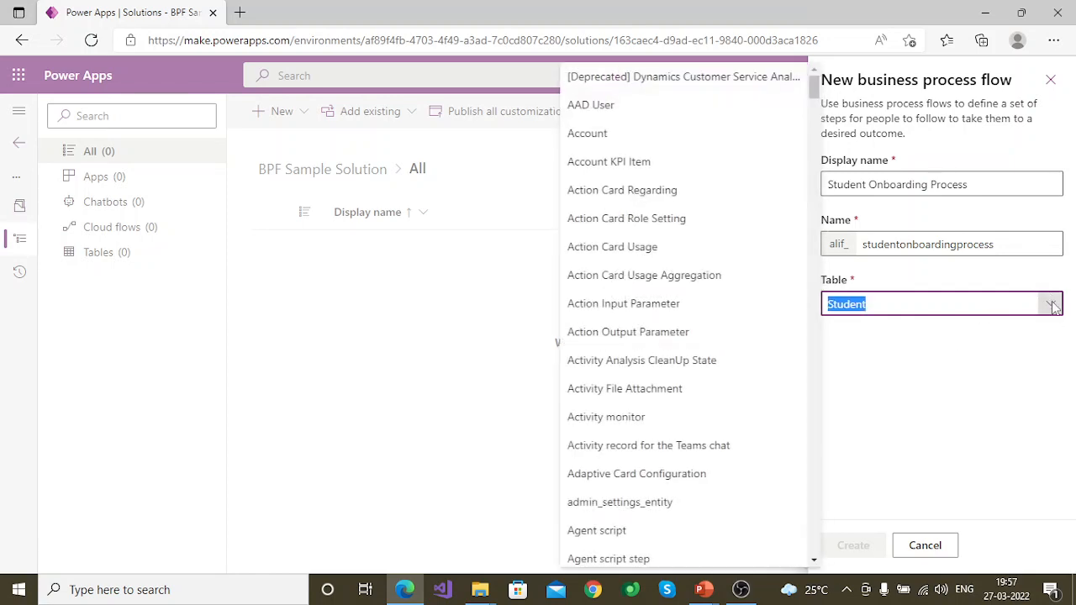
scroll(706, 336, "down", 20)
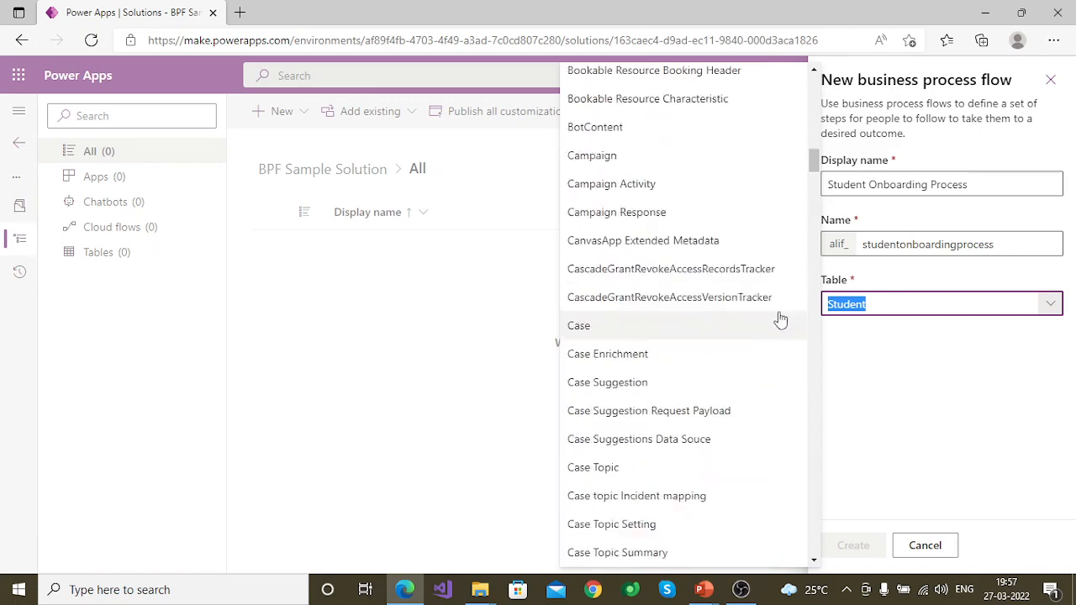
scroll(748, 319, "down", 20)
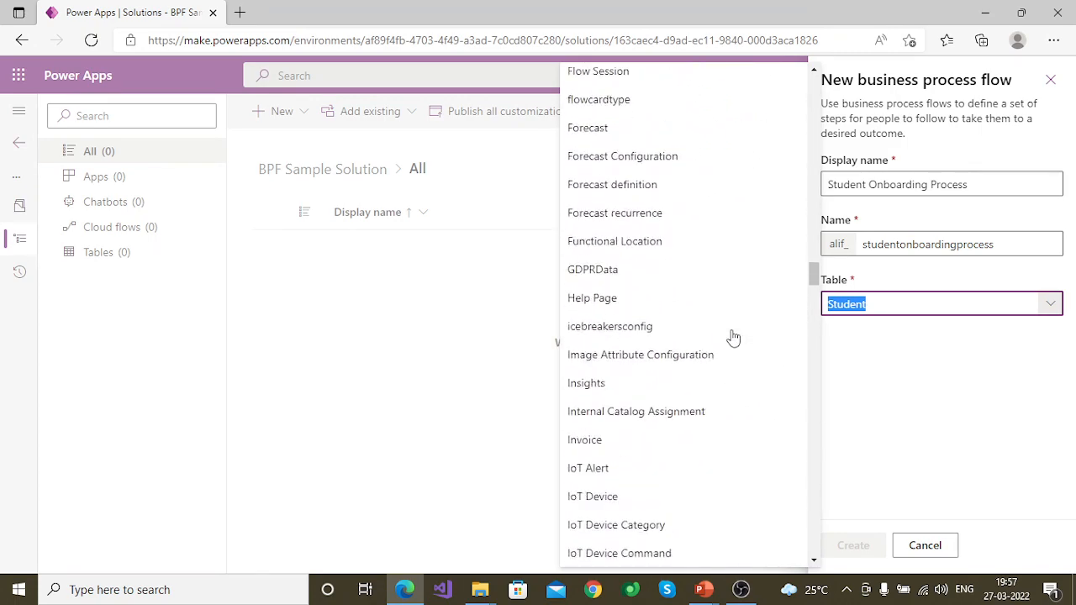
scroll(733, 337, "down", 20)
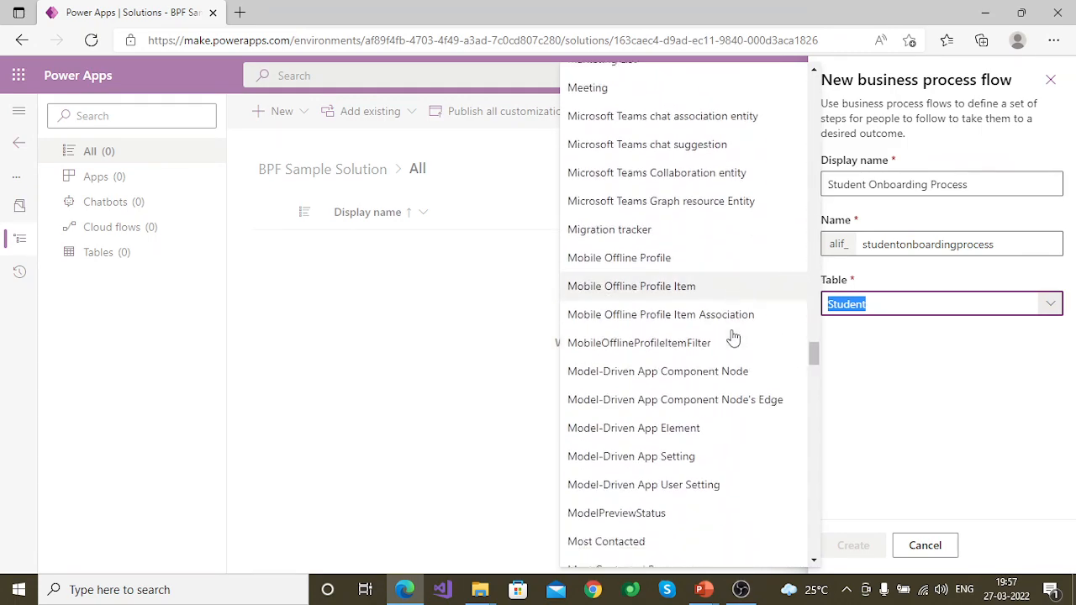
scroll(733, 337, "down", 20)
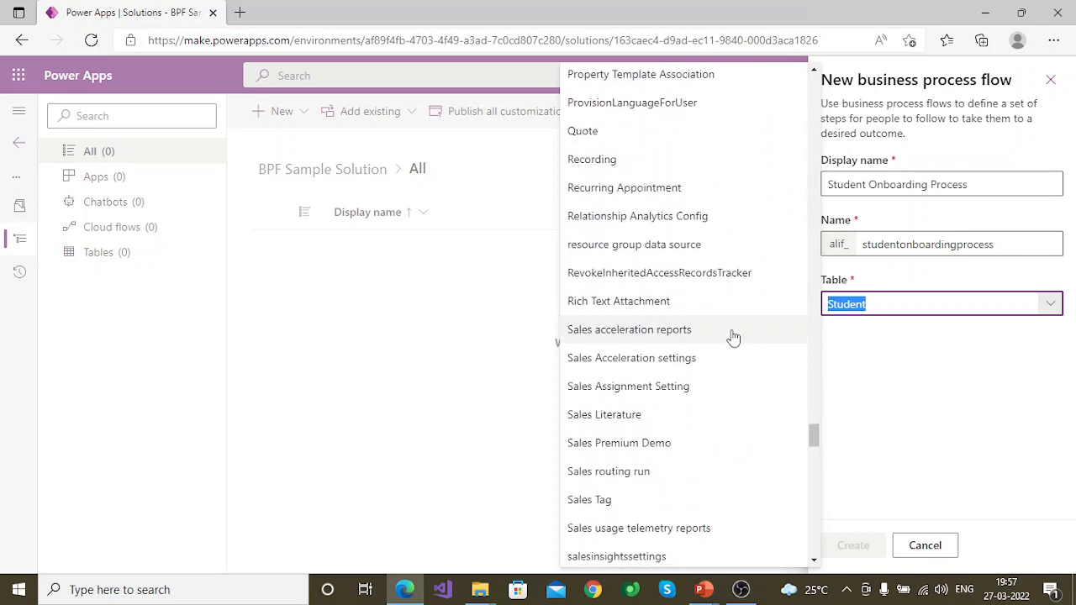
scroll(733, 337, "down", 19)
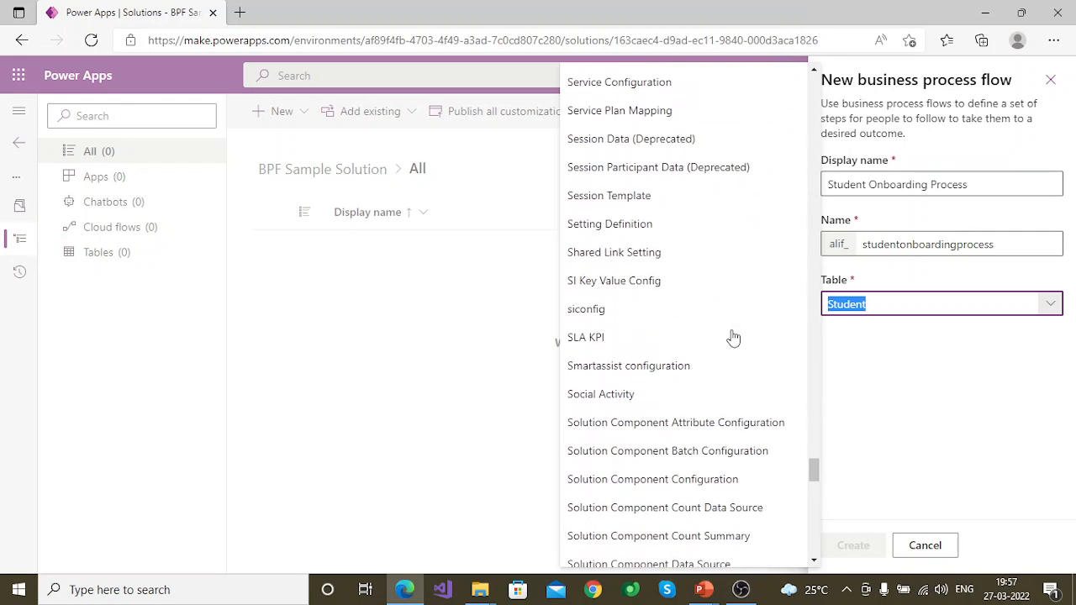
scroll(733, 337, "up", 5)
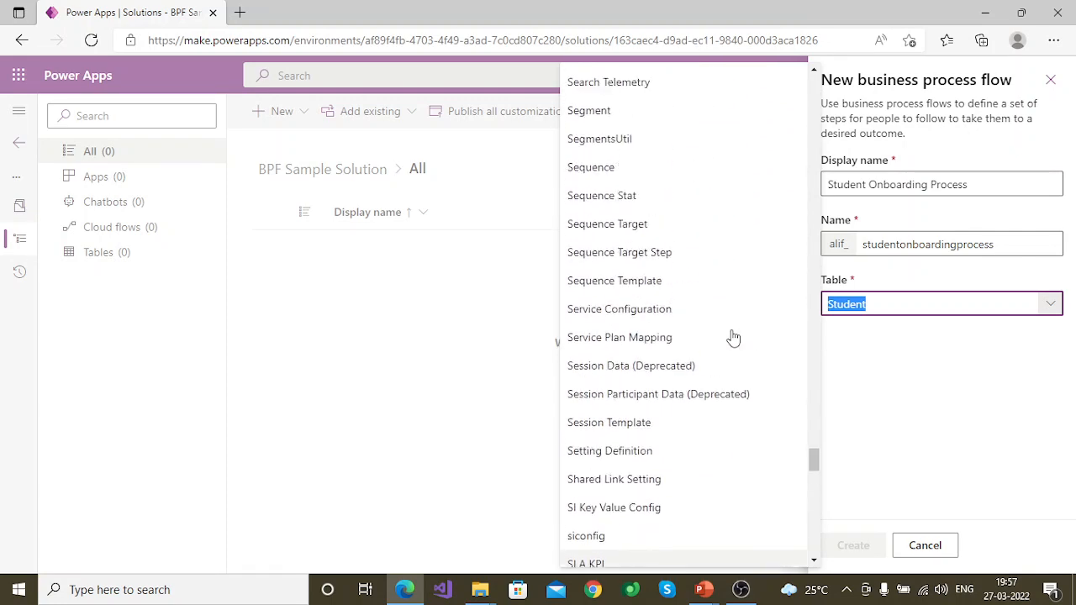
scroll(733, 337, "up", 4)
scroll(733, 337, "down", 10)
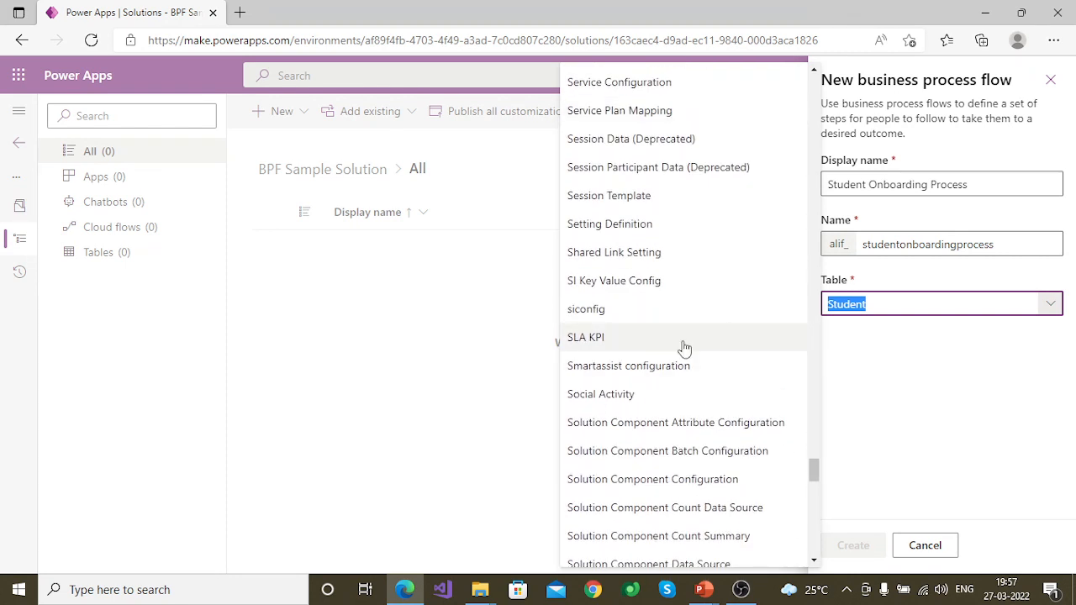
scroll(735, 454, "down", 5)
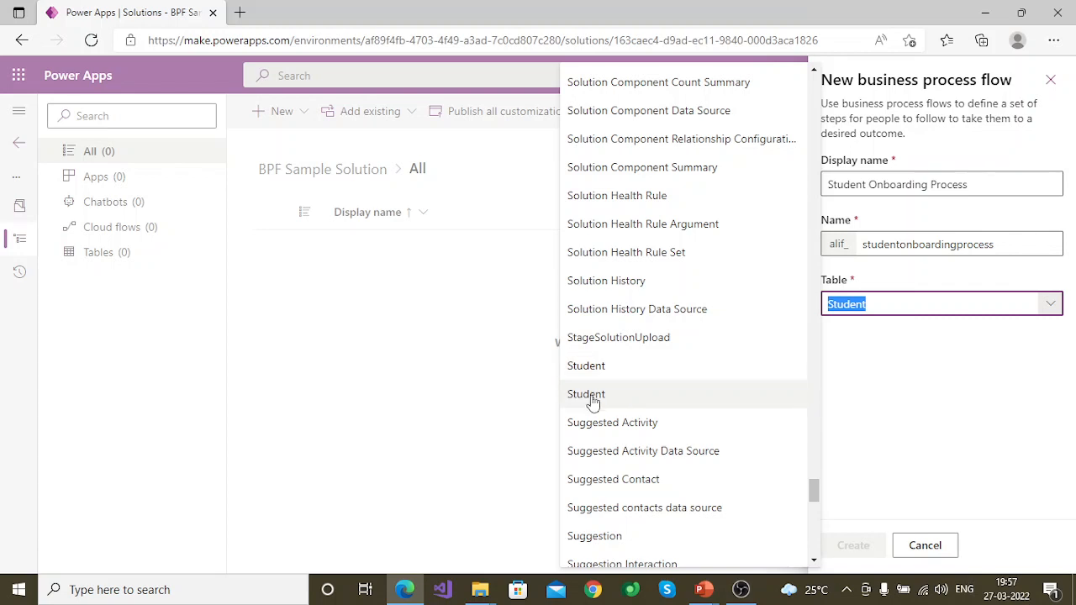
left_click(589, 368)
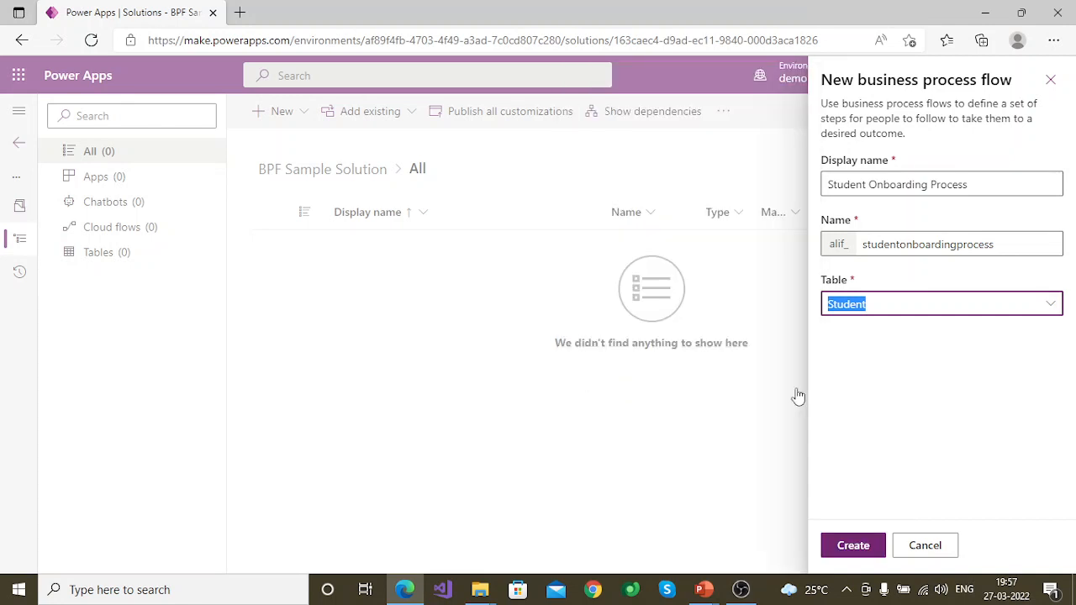
left_click(853, 545)
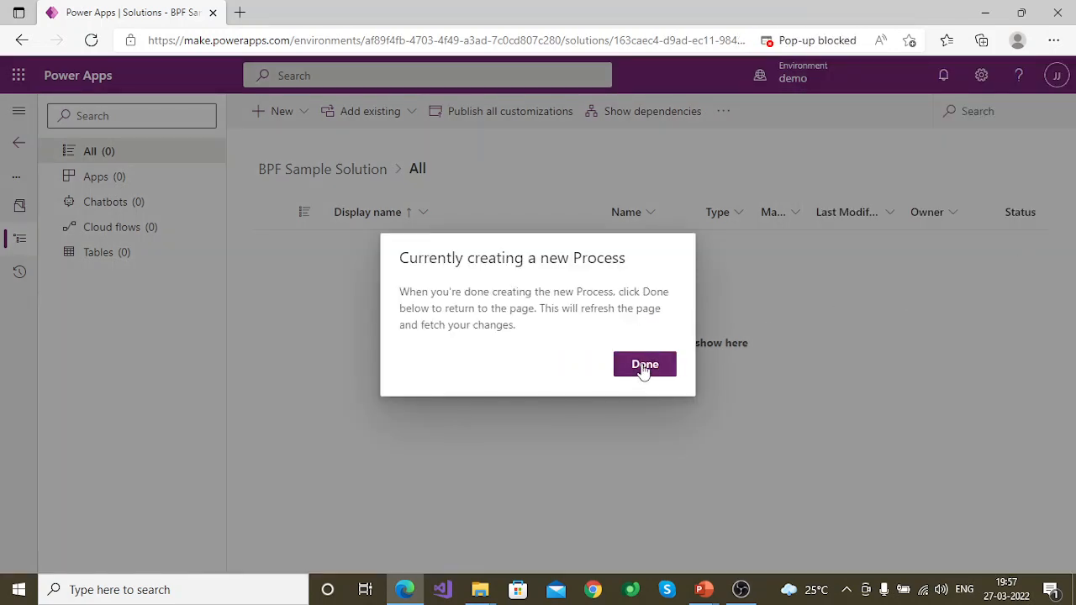
left_click(643, 366)
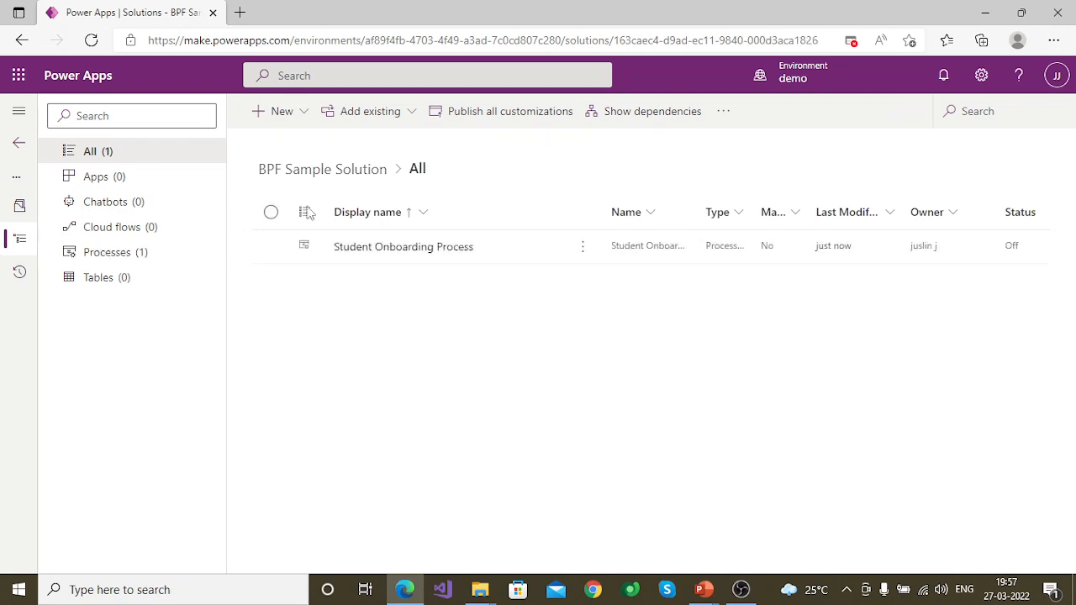
Open Student Onboarding Process in the process designer and dismiss the editing notice on the solution page
left_click(389, 249)
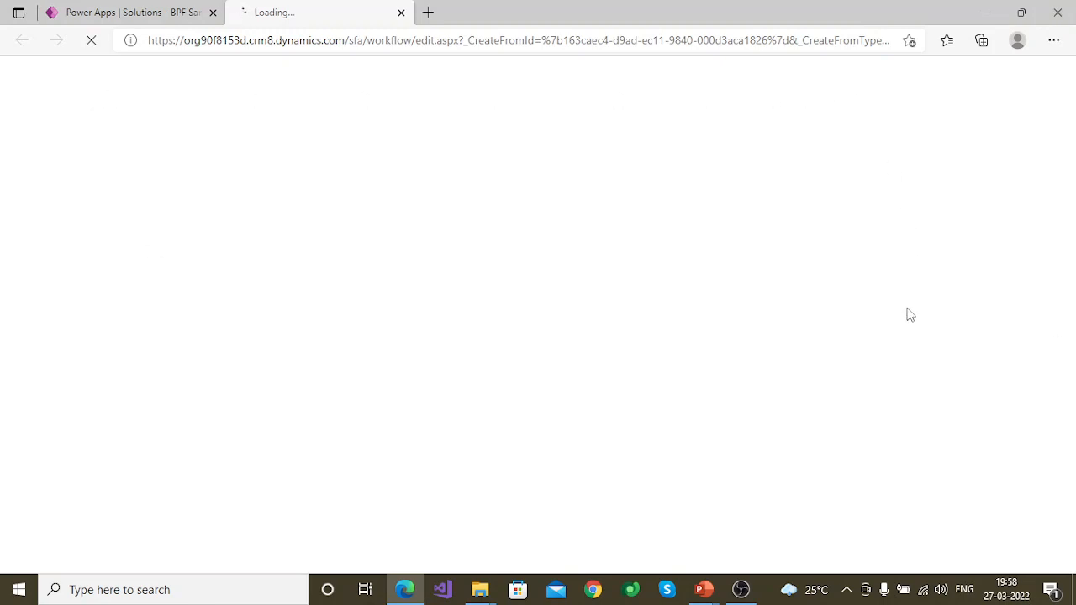
left_click(148, 12)
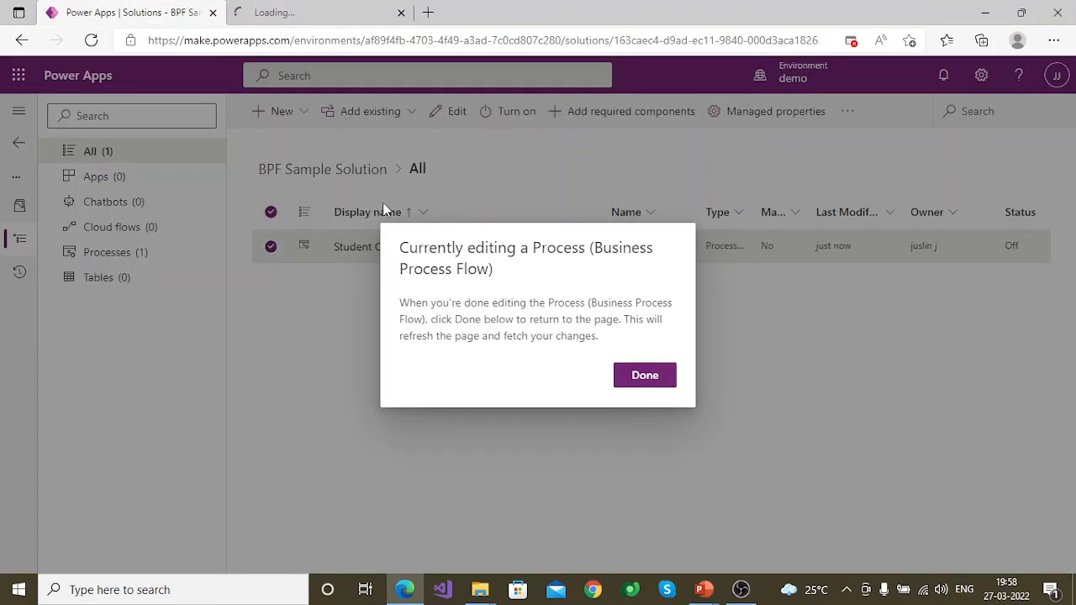
left_click(641, 375)
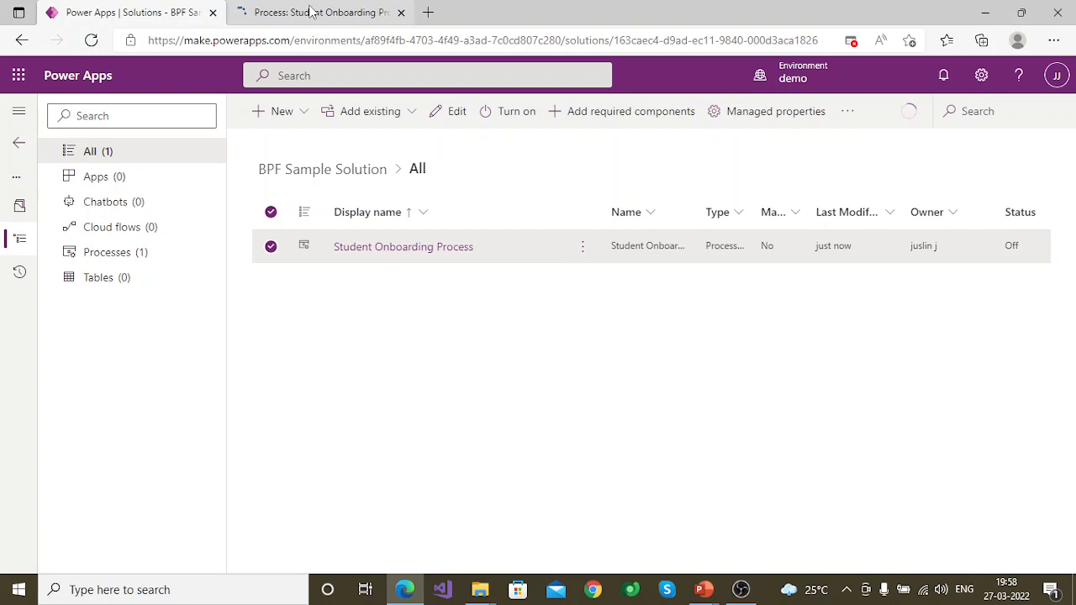
left_click(311, 12)
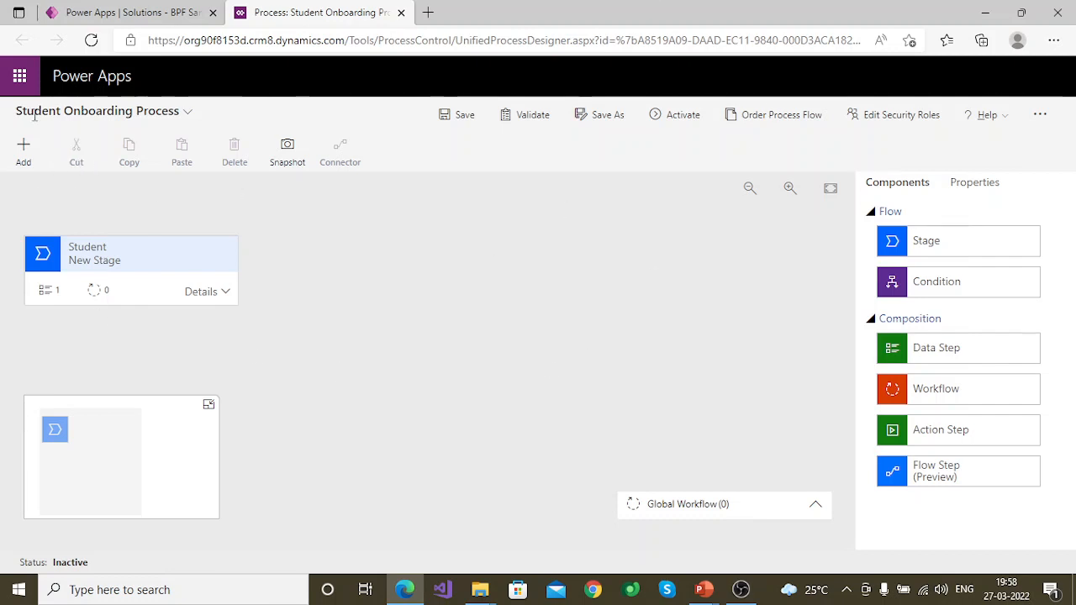
Rename the flow's New Stage to Registration, leave its category blank and apply the change
left_click(149, 301)
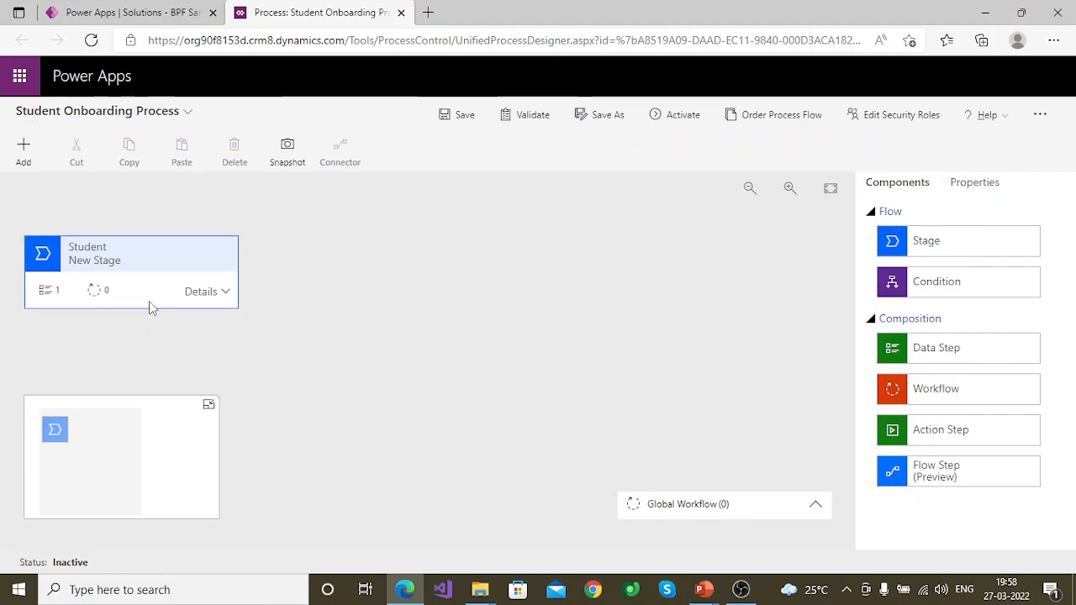
left_click_drag(937, 267, 864, 273)
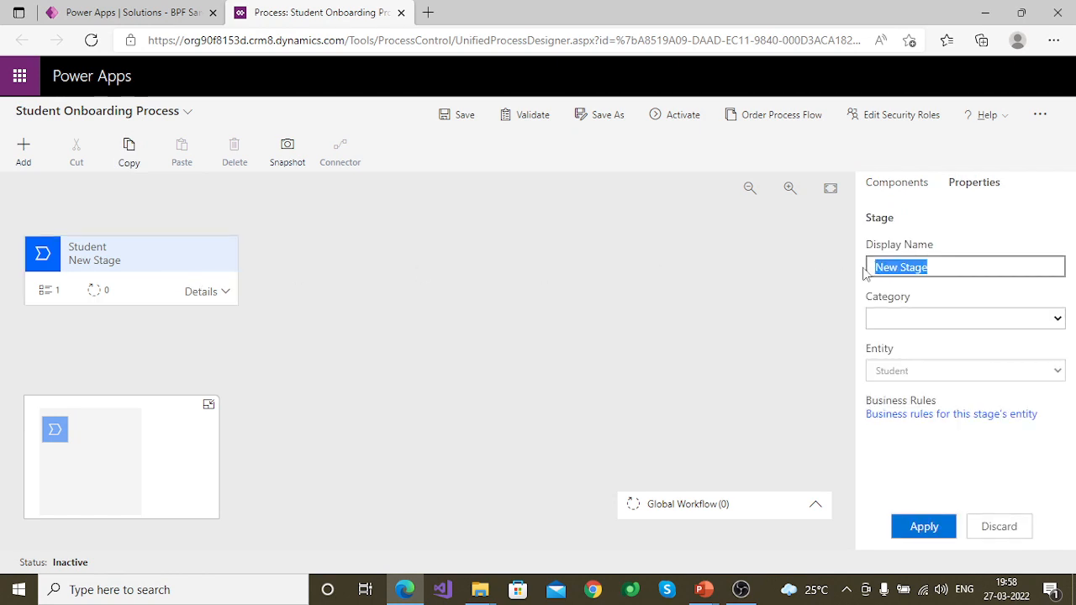
type("S")
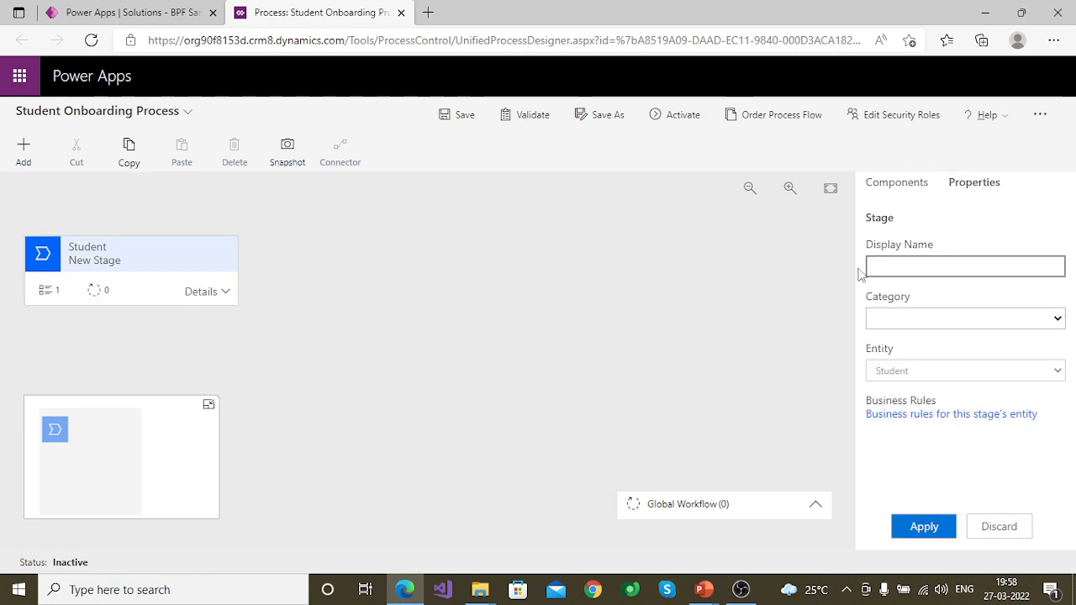
type("Registration")
left_click(1003, 326)
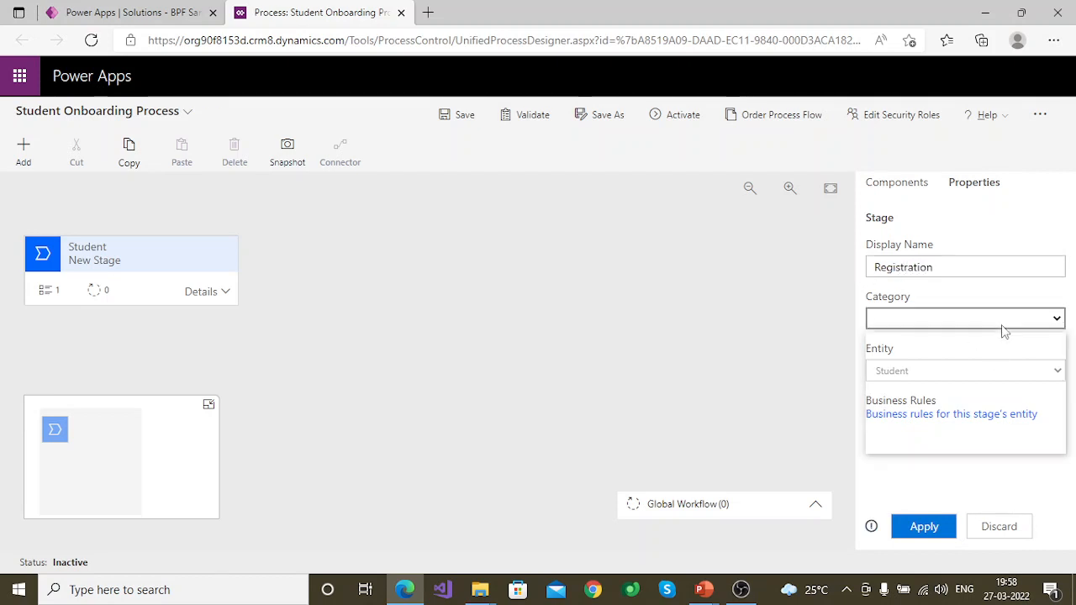
left_click(926, 299)
left_click(934, 320)
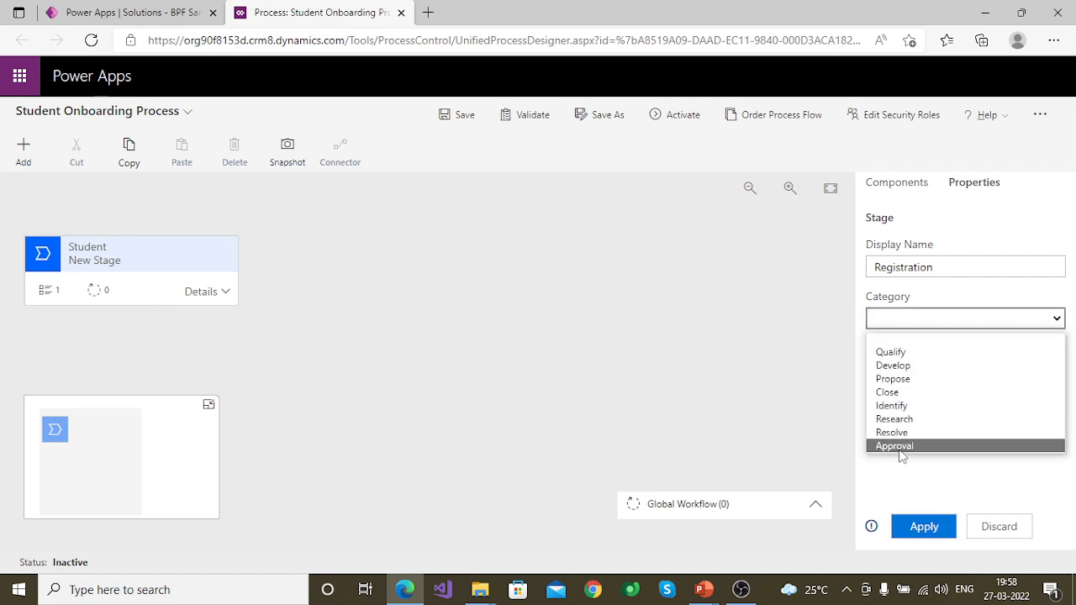
left_click(901, 479)
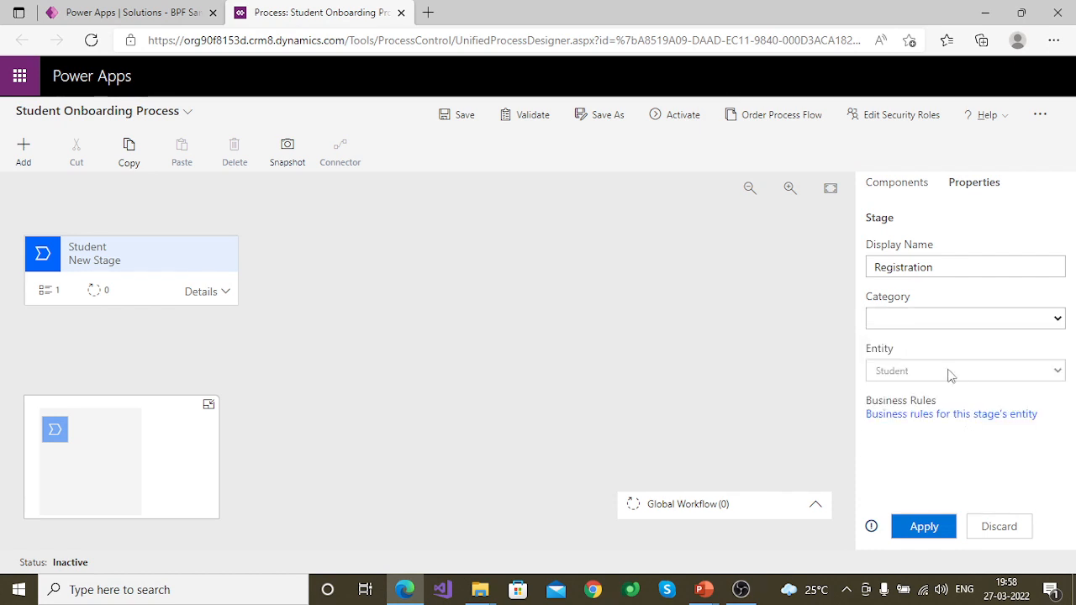
left_click(926, 528)
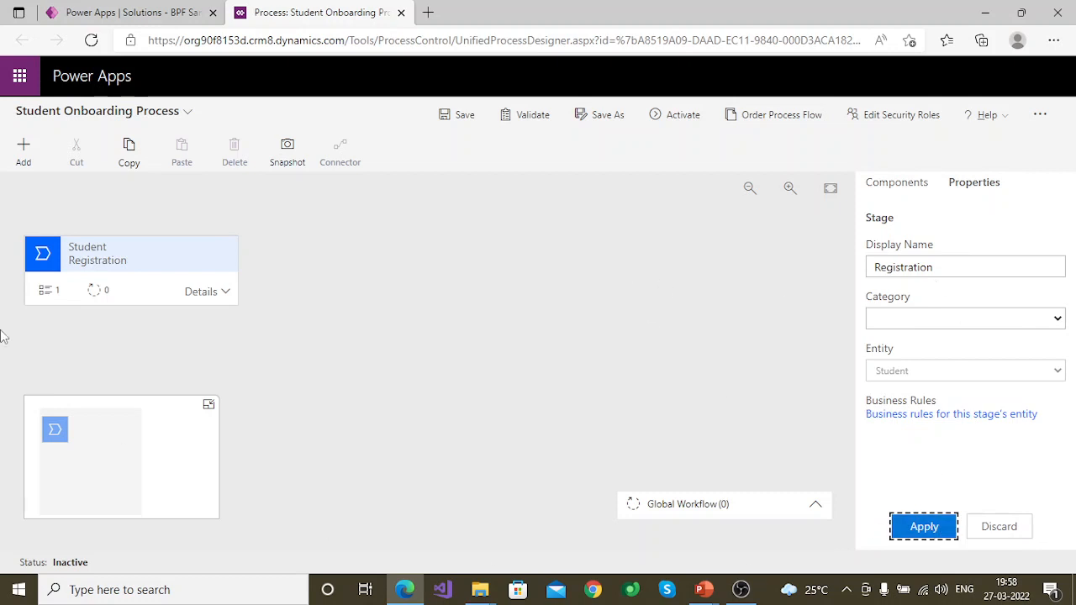
Expand the Registration stage, review the data fields available for its first data step and save the process
left_click(89, 294)
left_click(211, 299)
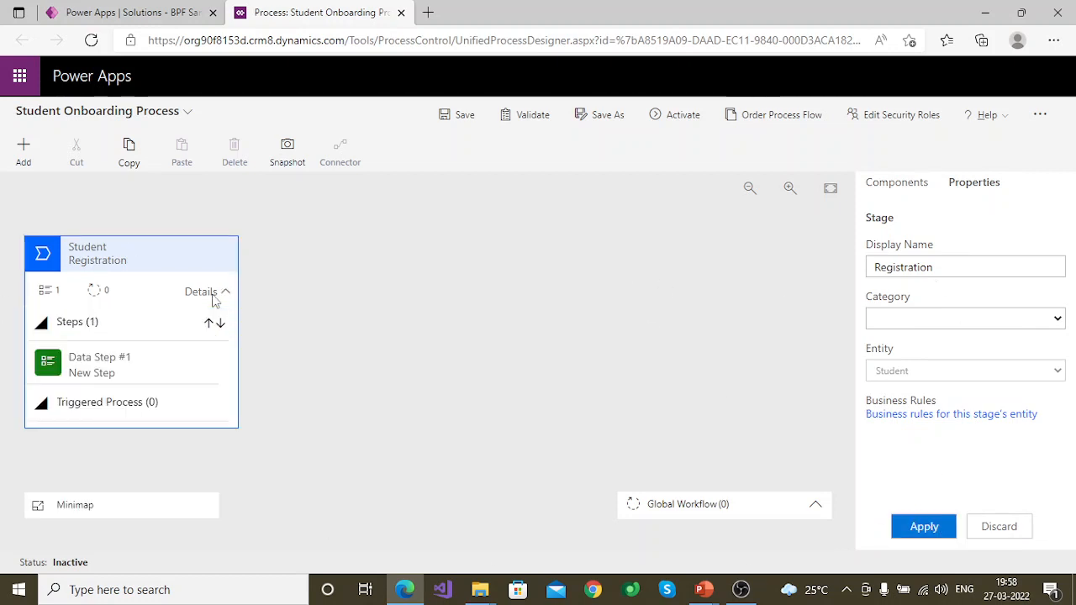
left_click(120, 373)
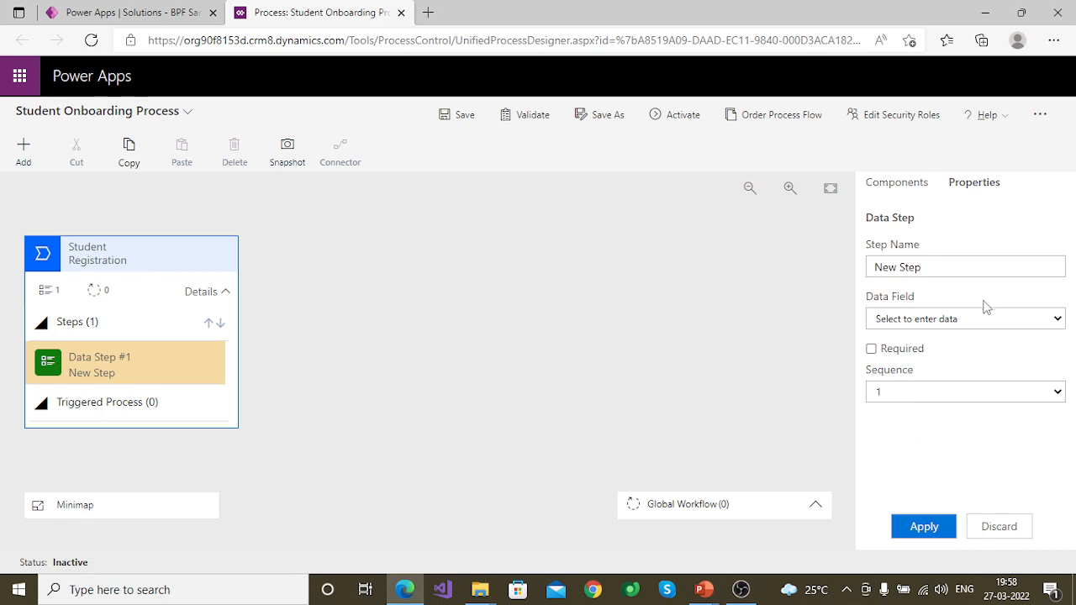
left_click_drag(924, 270, 872, 264)
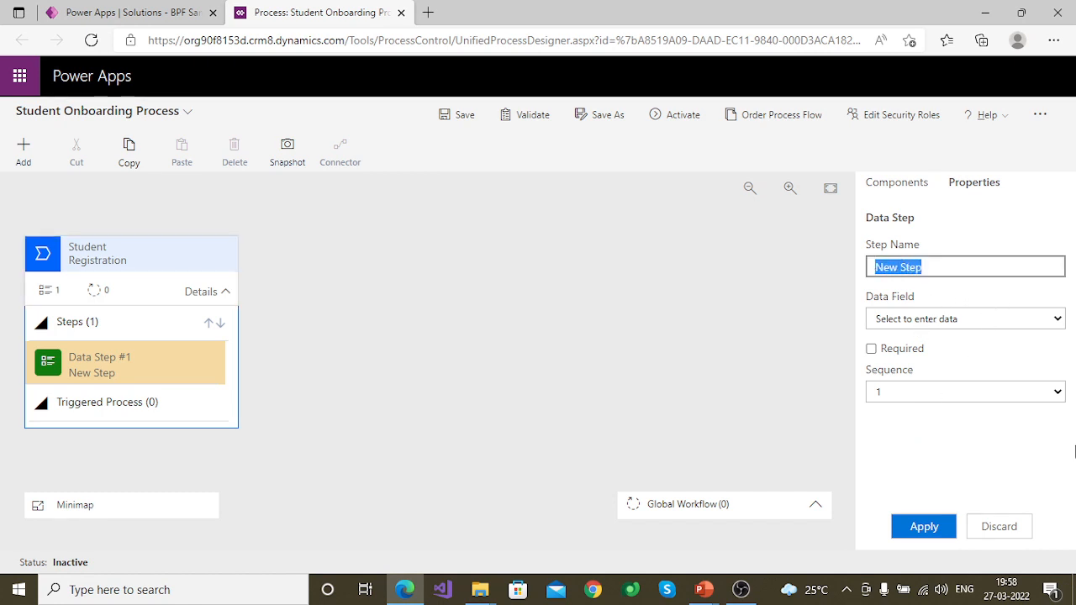
left_click(959, 320)
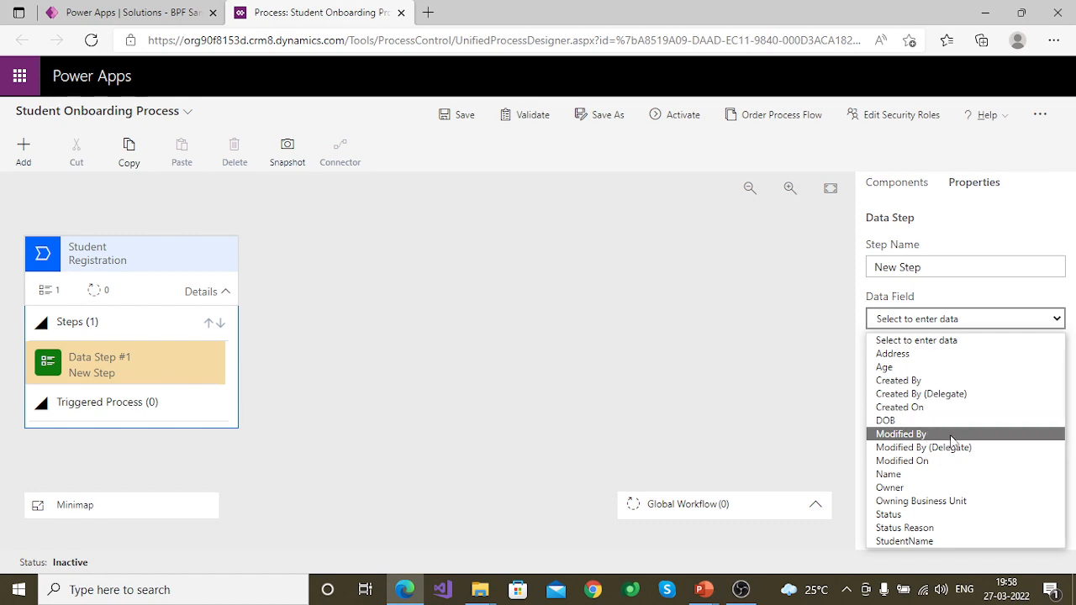
left_click(967, 293)
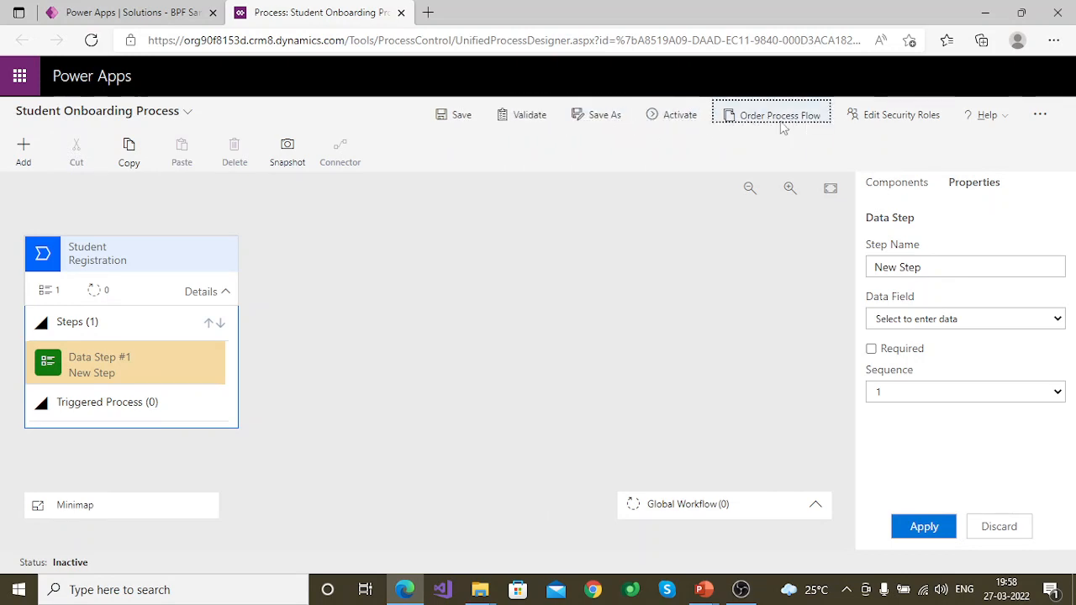
left_click(468, 120)
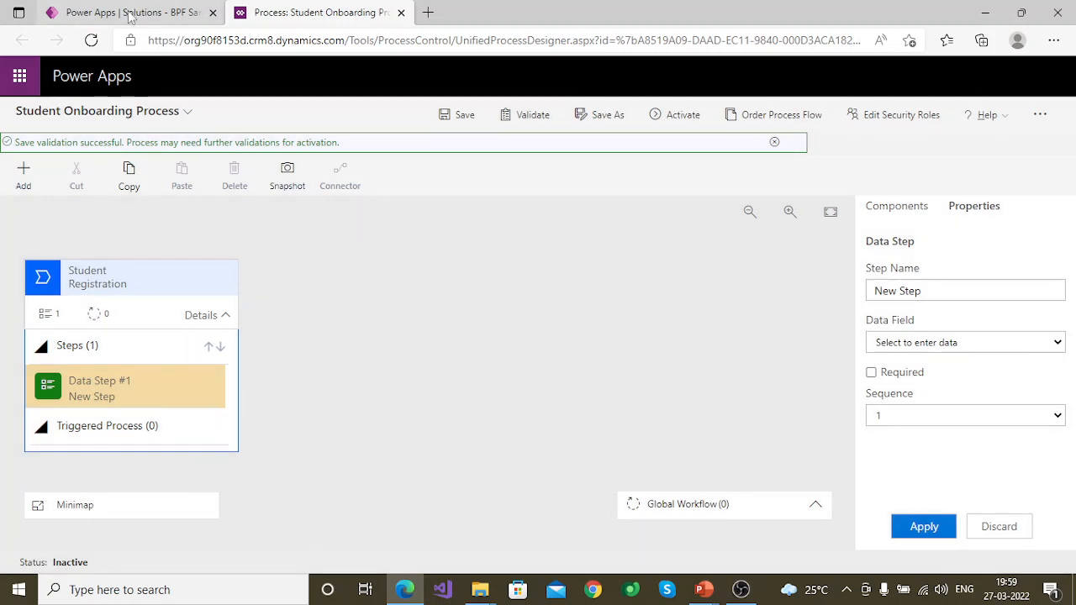
Start adding an existing table to BPF Sample Solution and search the available tables for Stude
left_click(180, 10)
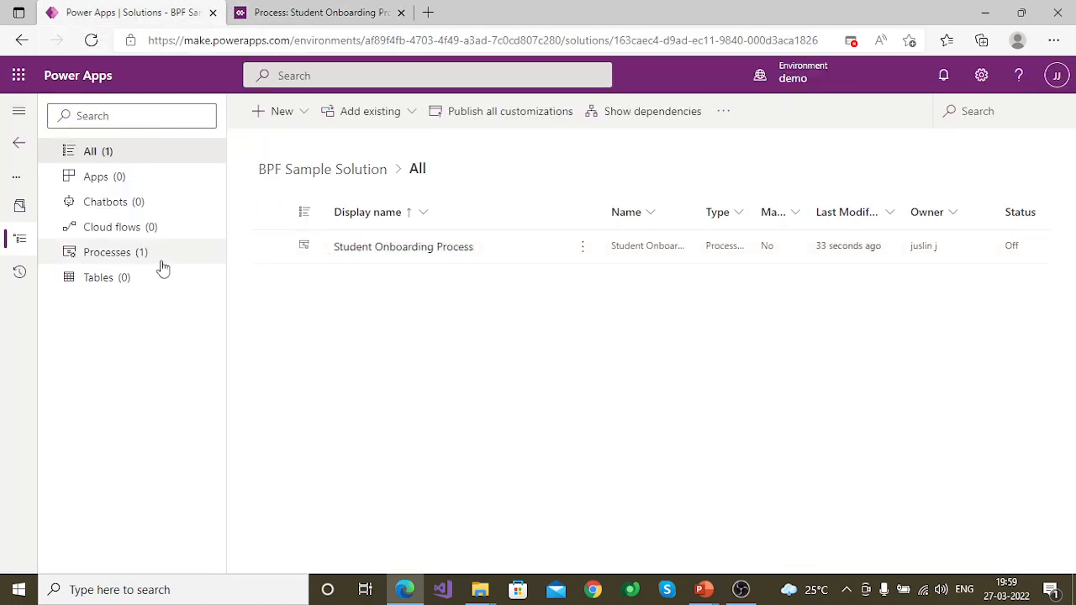
left_click(117, 286)
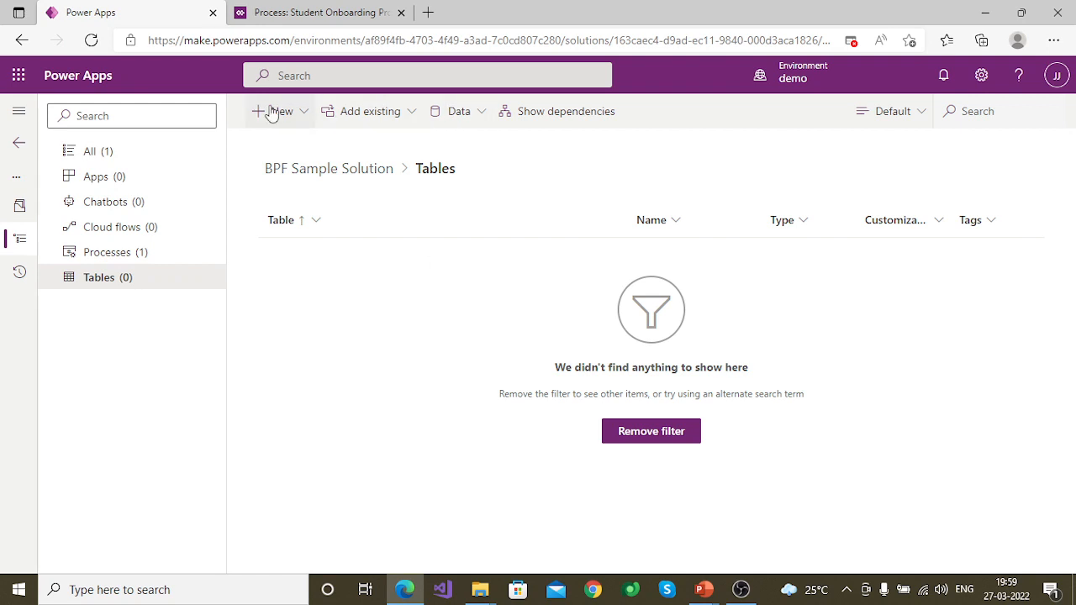
left_click(368, 112)
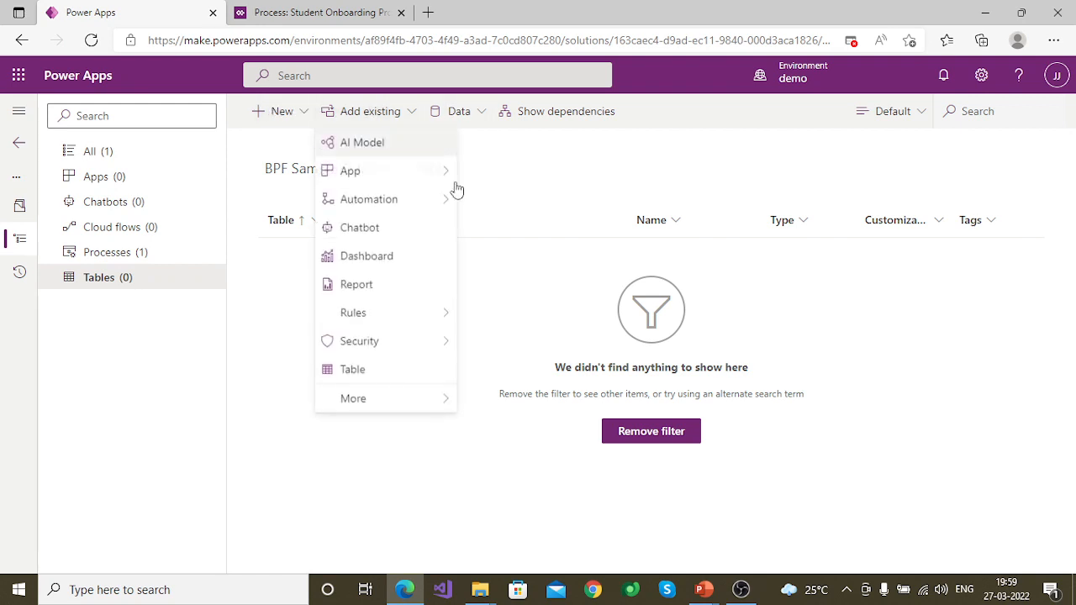
left_click(352, 370)
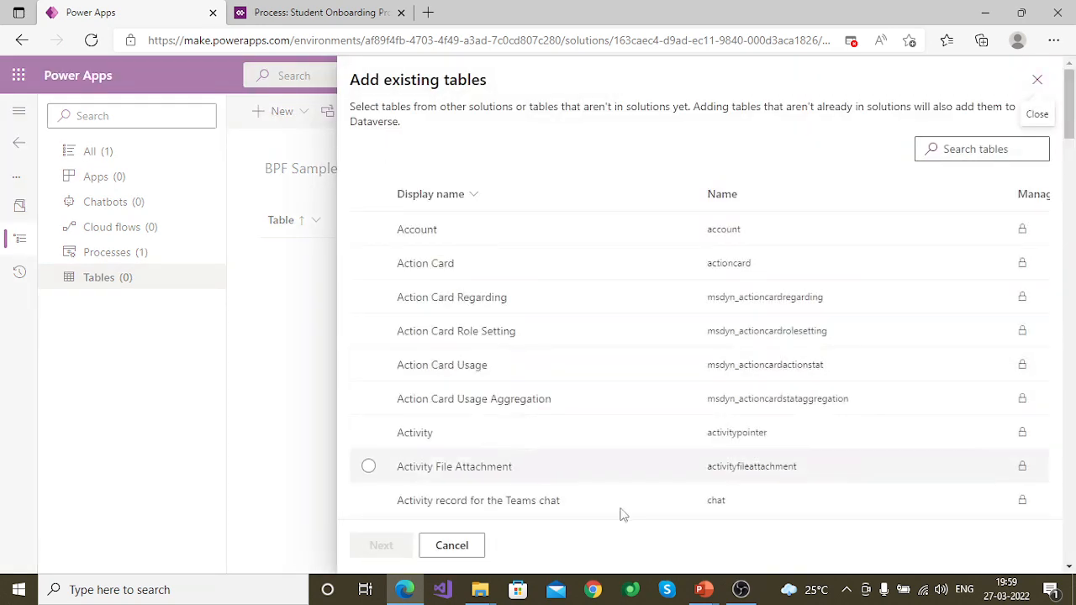
scroll(581, 432, "down", 10)
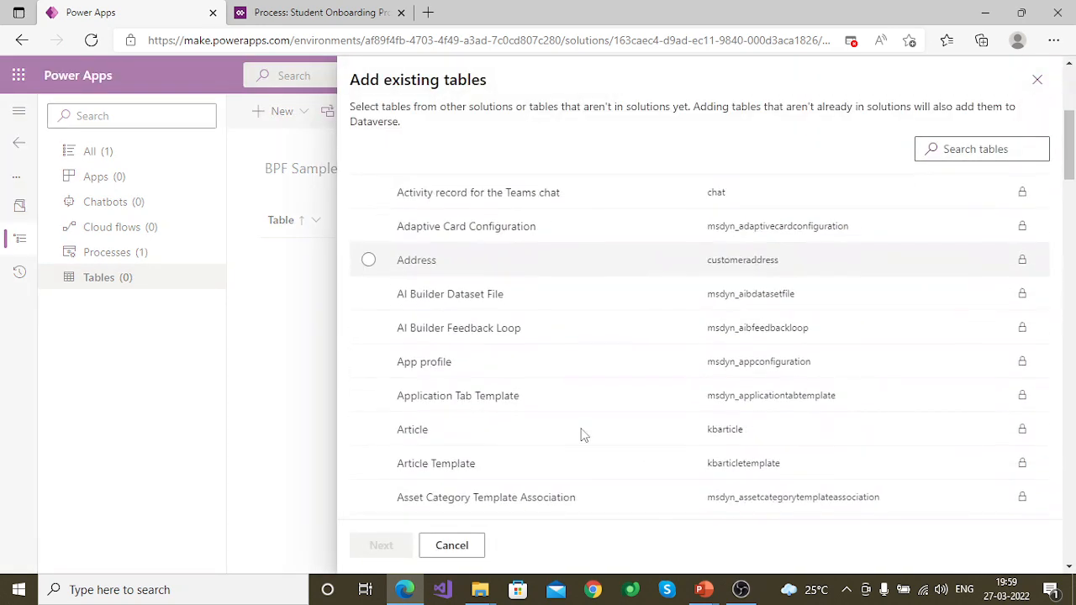
left_click(980, 147)
type("S")
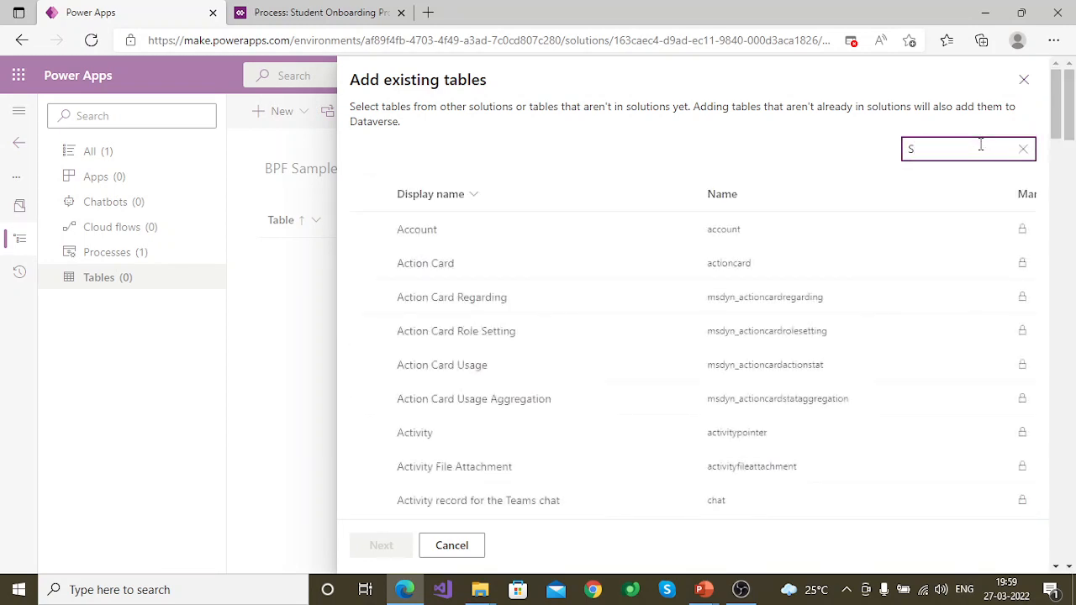
type("tude")
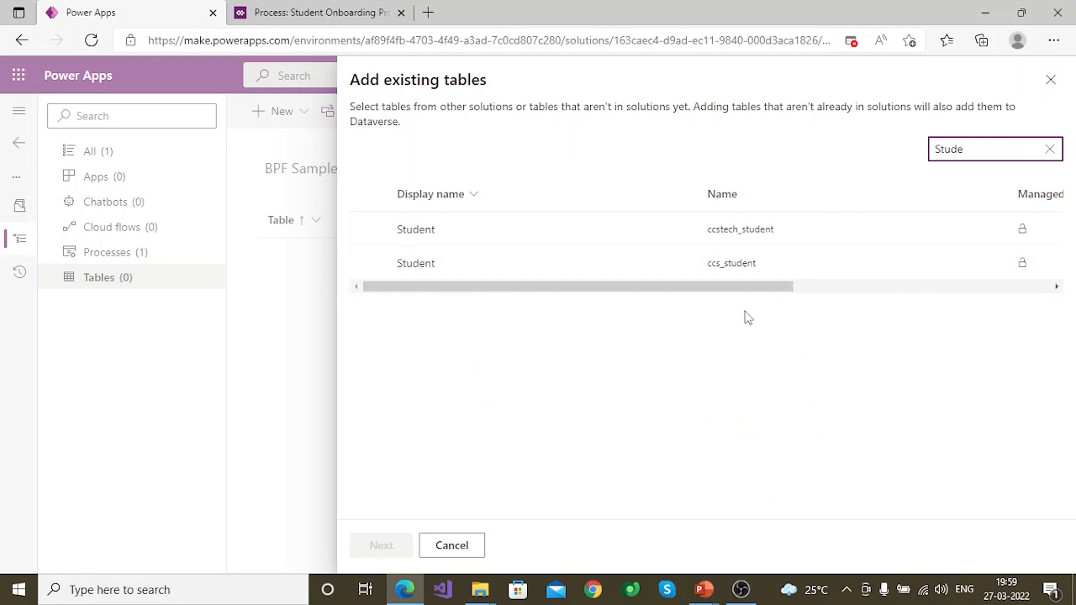
Select the Student table named ccstech_student and continue to its component options
left_click_drag(760, 285, 551, 328)
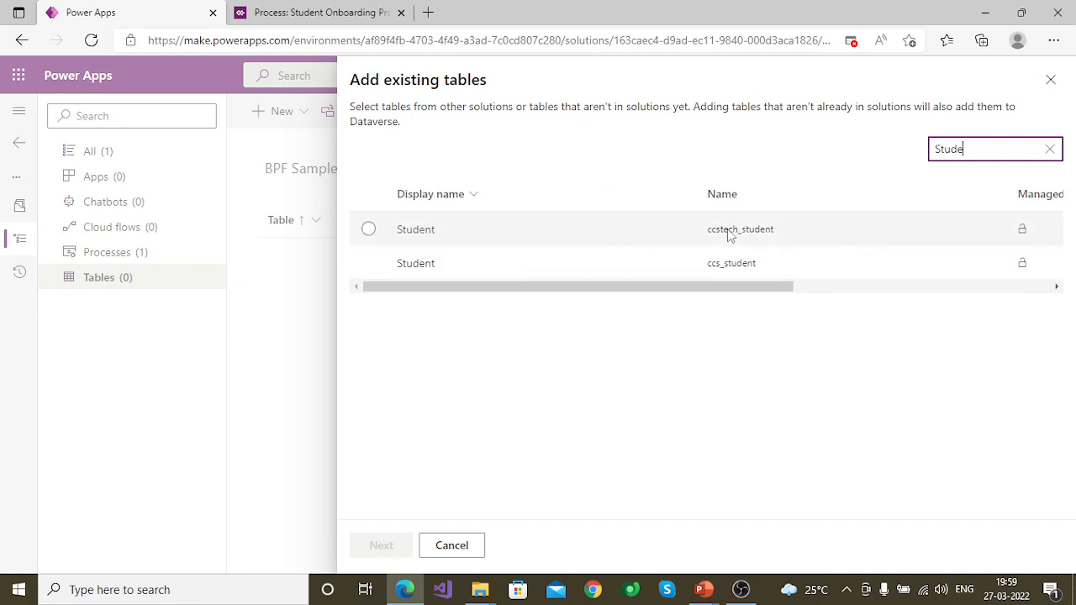
left_click(368, 229)
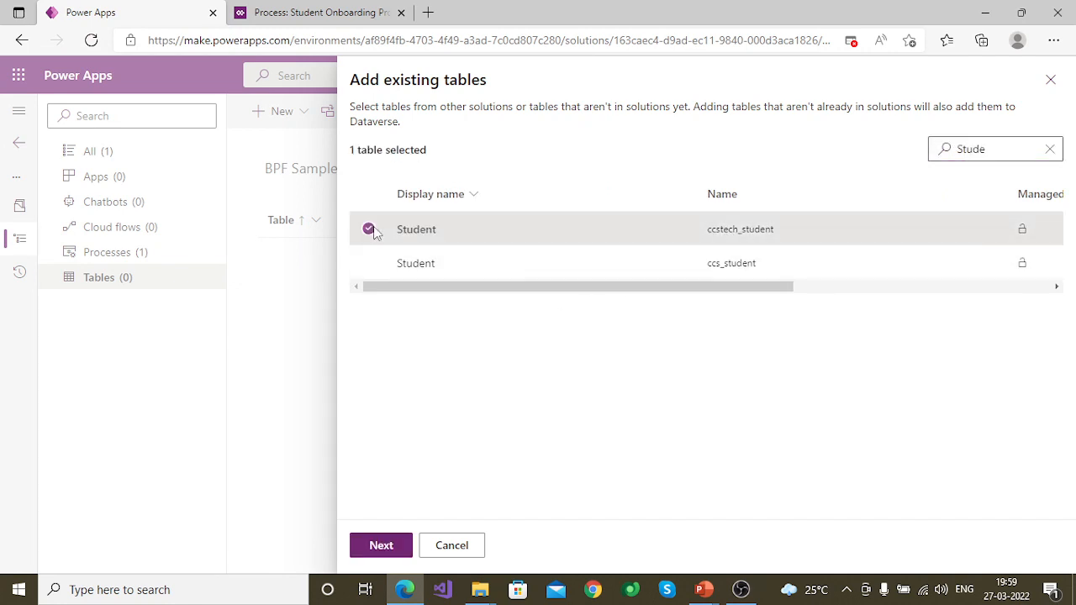
left_click(369, 228)
left_click(369, 228)
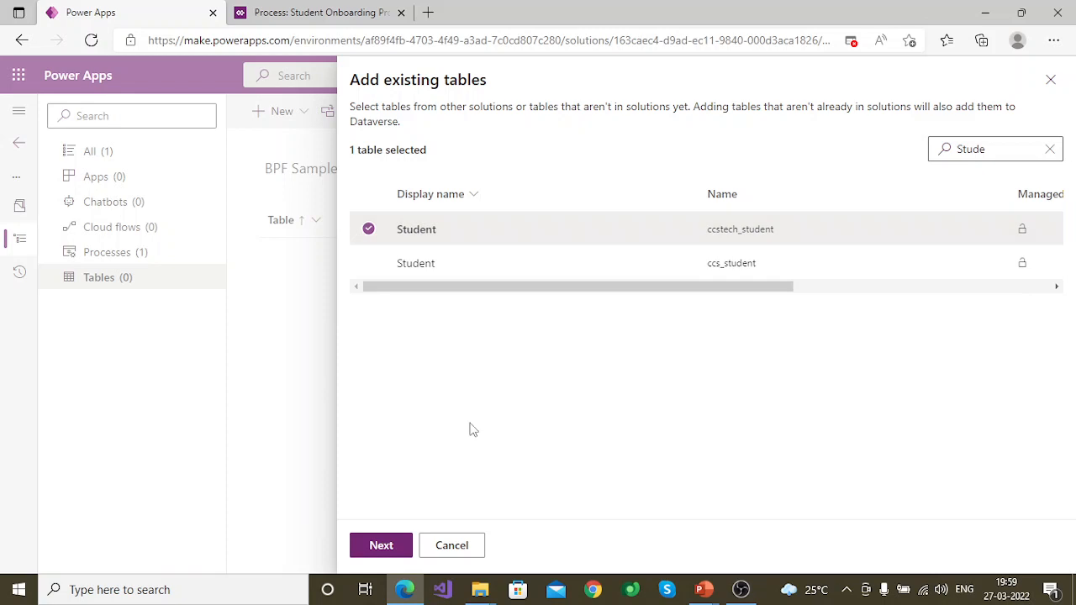
left_click(383, 546)
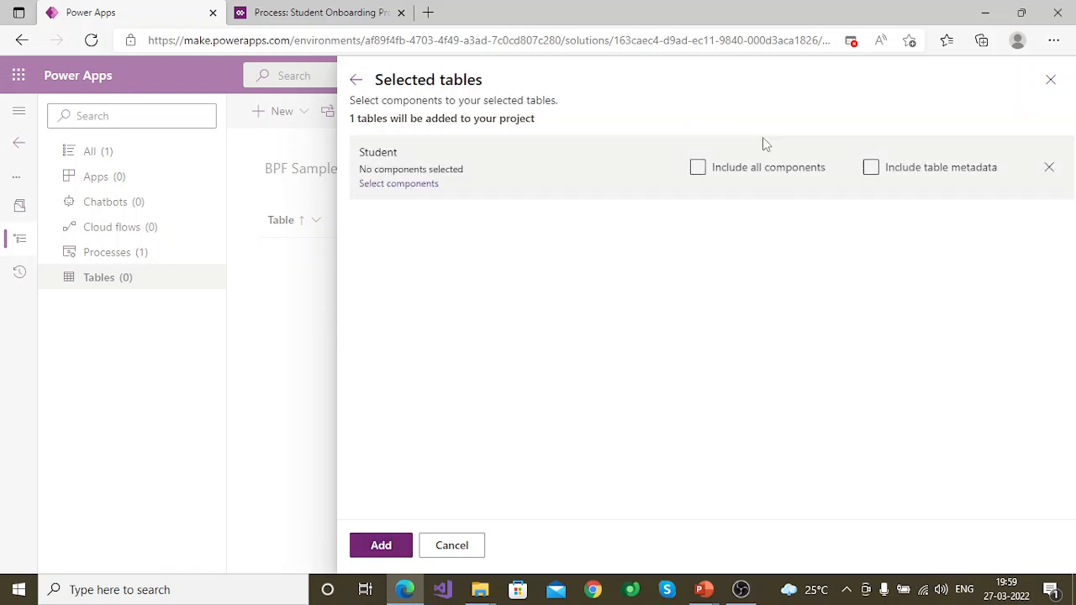
Examine the columns of the ccstech_student table and leave the component selection without adding any
left_click(410, 186)
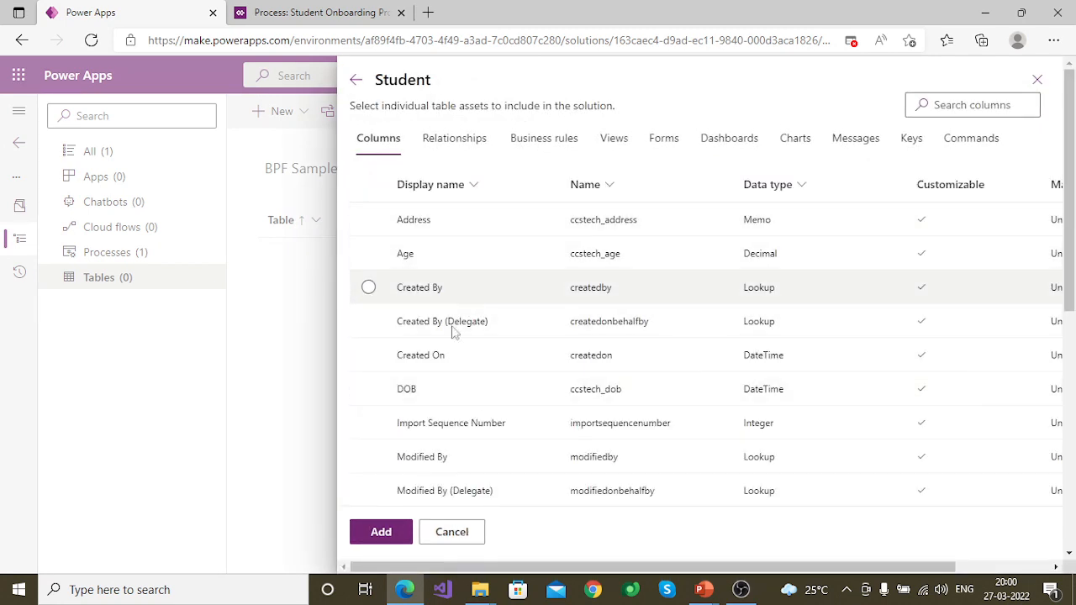
scroll(458, 491, "down", 1)
scroll(458, 491, "down", 5)
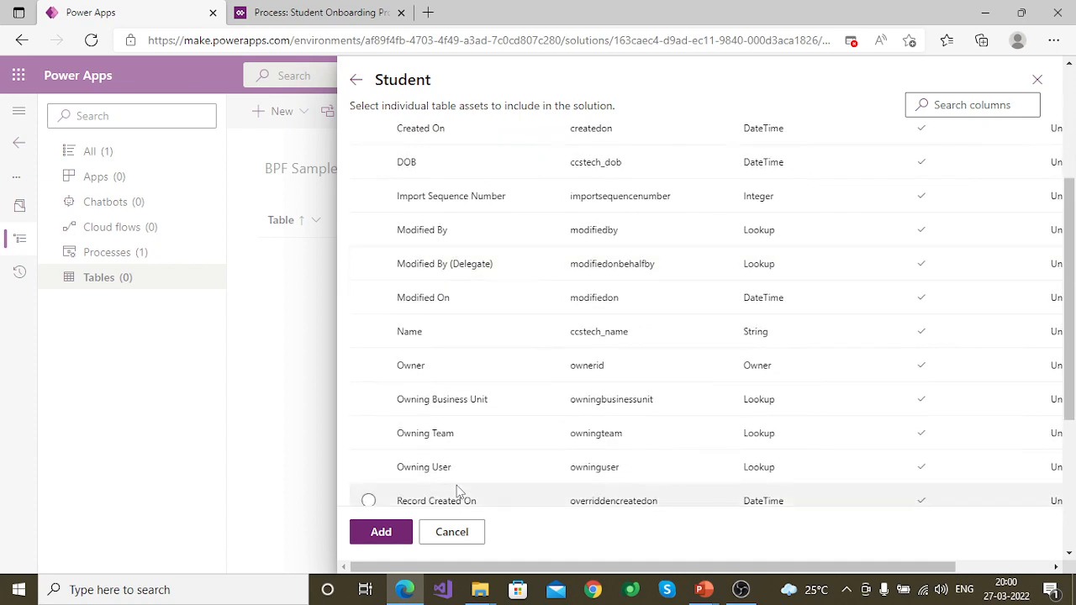
scroll(458, 491, "up", 6)
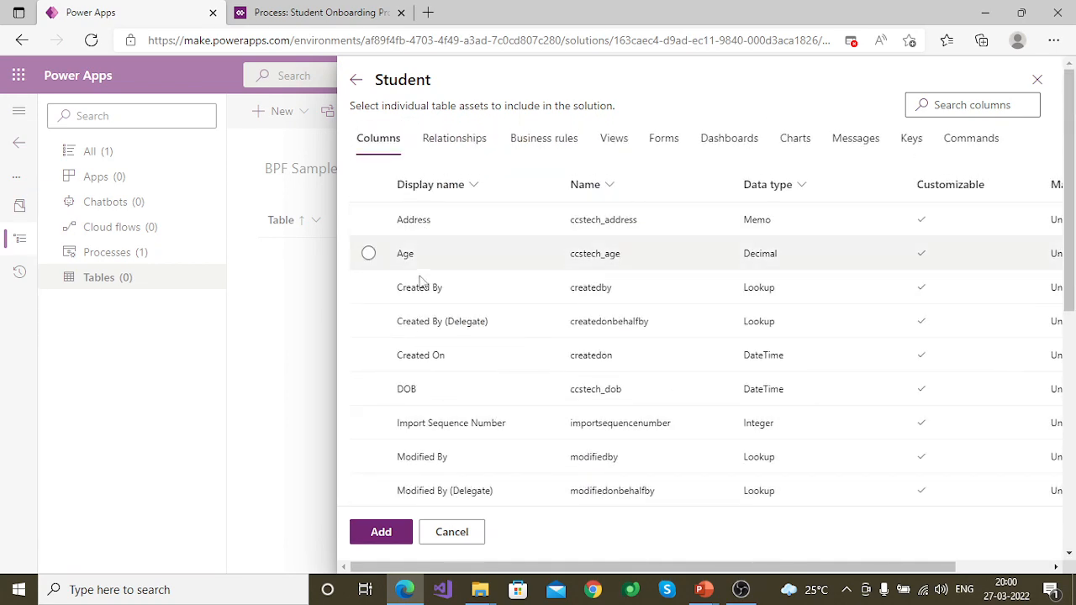
left_click(458, 533)
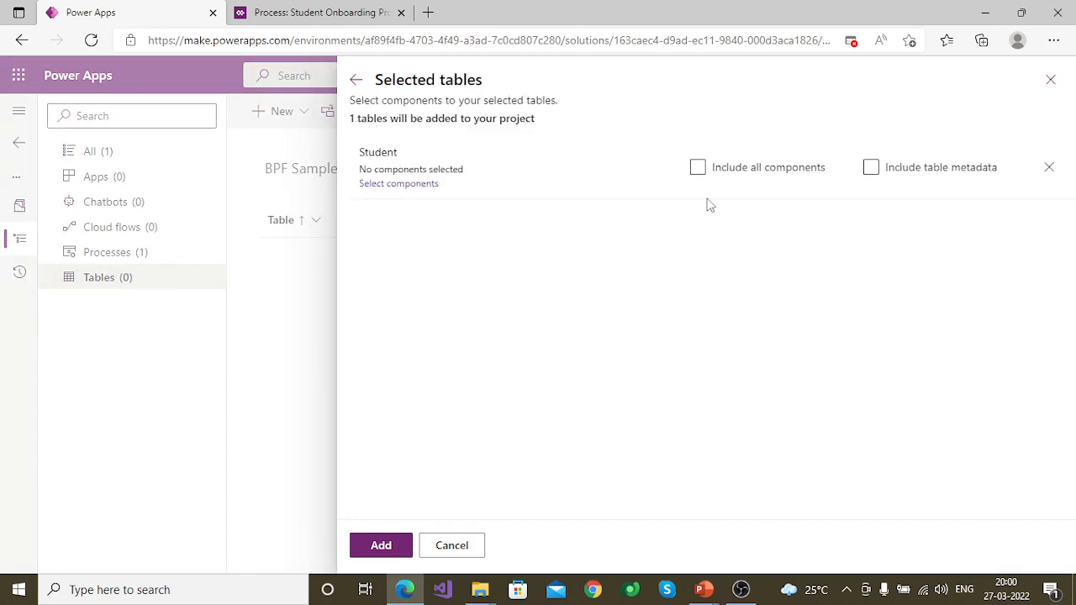
Return to the table list, search for Studen and select ccs_student instead of ccstech_student, continuing to its component options
left_click(356, 79)
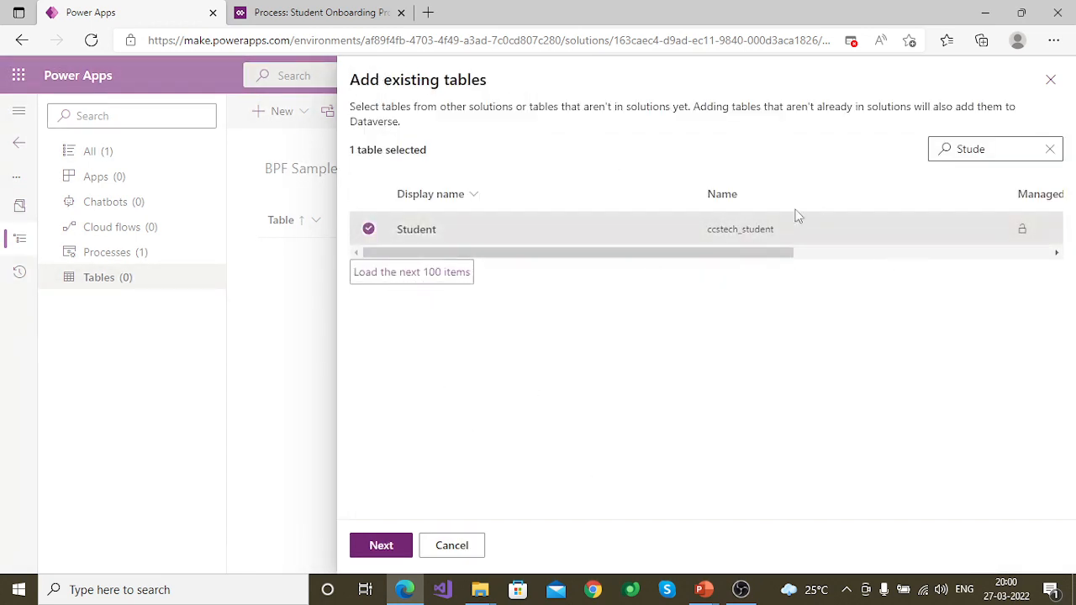
left_click(1005, 147)
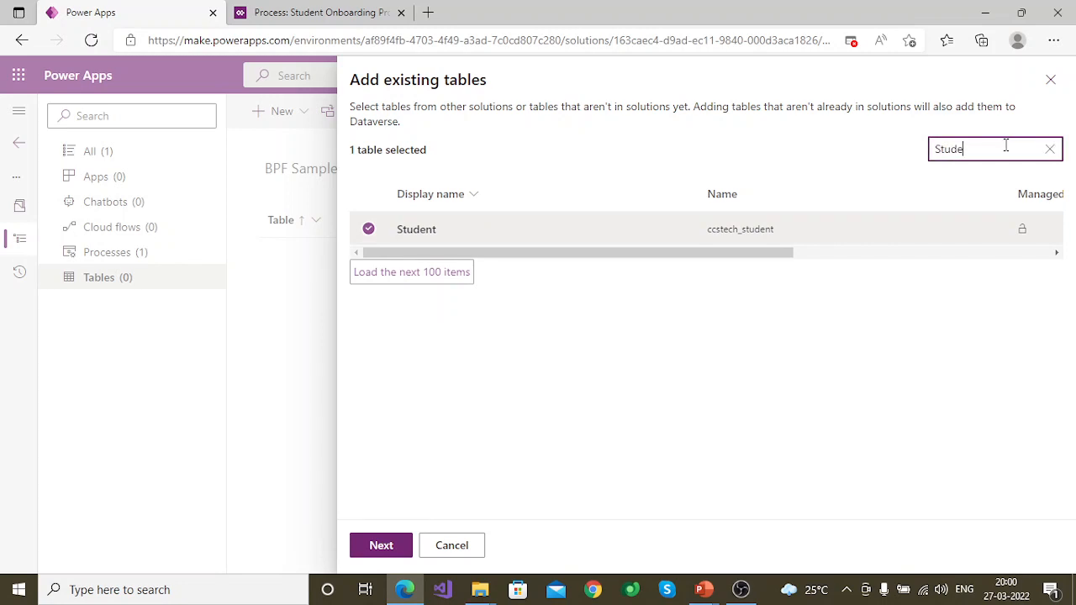
type("n")
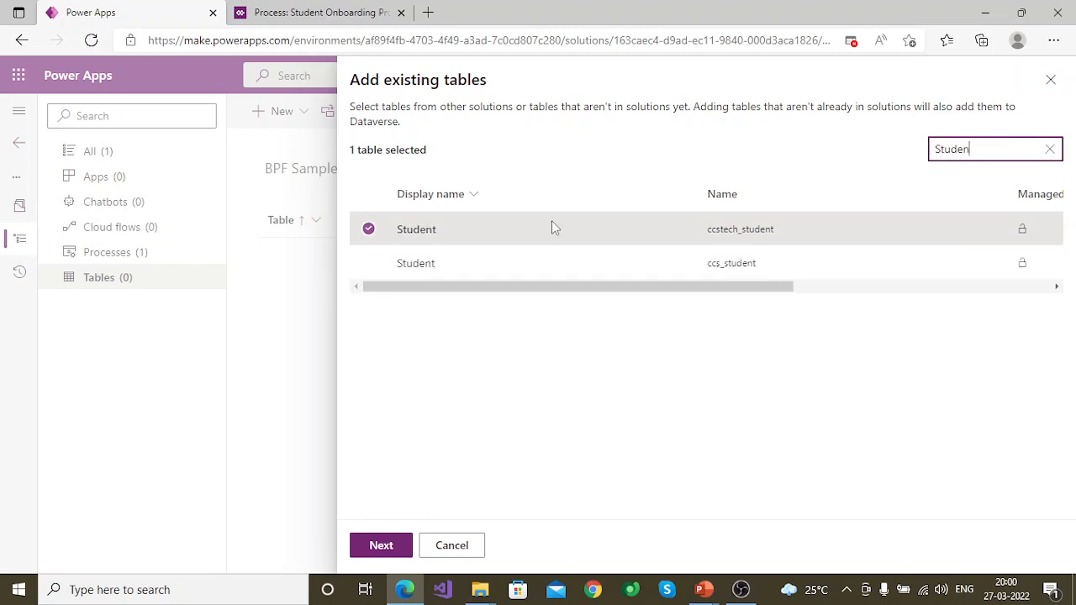
left_click(369, 263)
left_click(368, 228)
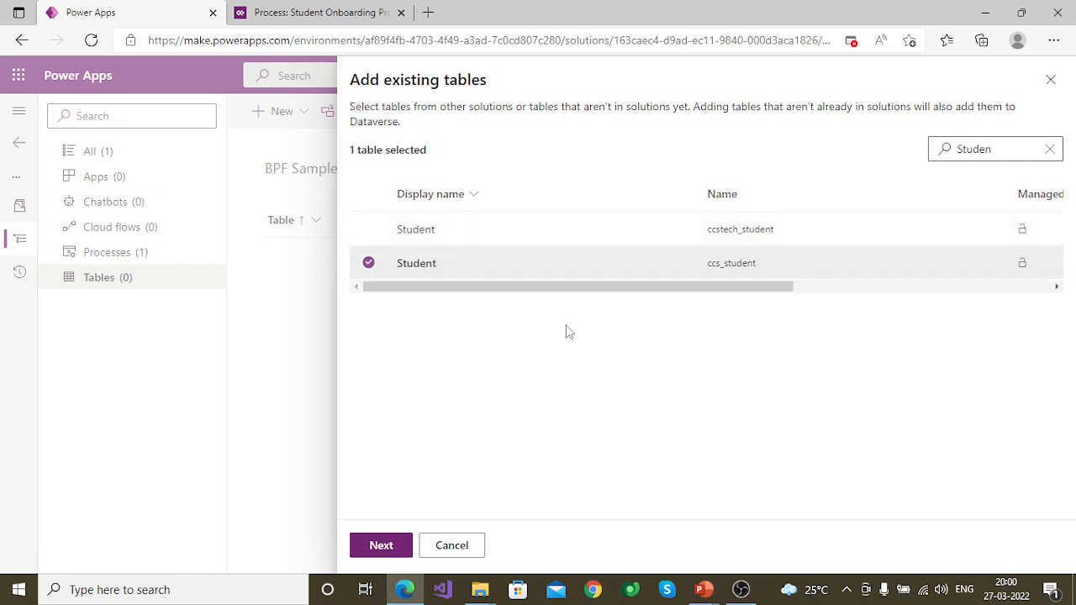
left_click(381, 546)
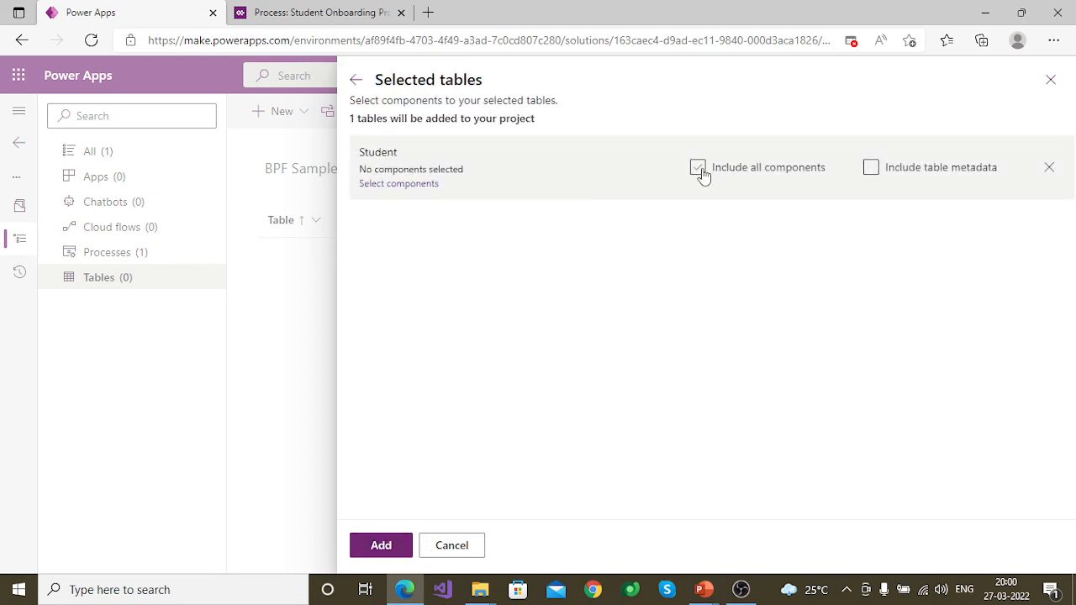
Examine the columns of the ccs_student table and leave the component selection without adding any
left_click(383, 184)
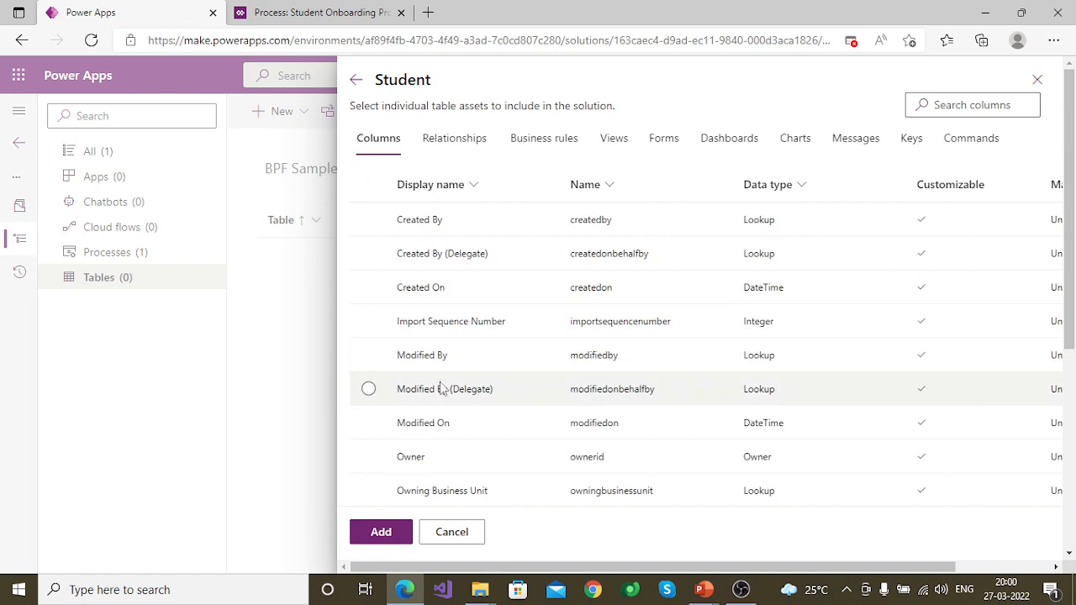
scroll(442, 389, "down", 4)
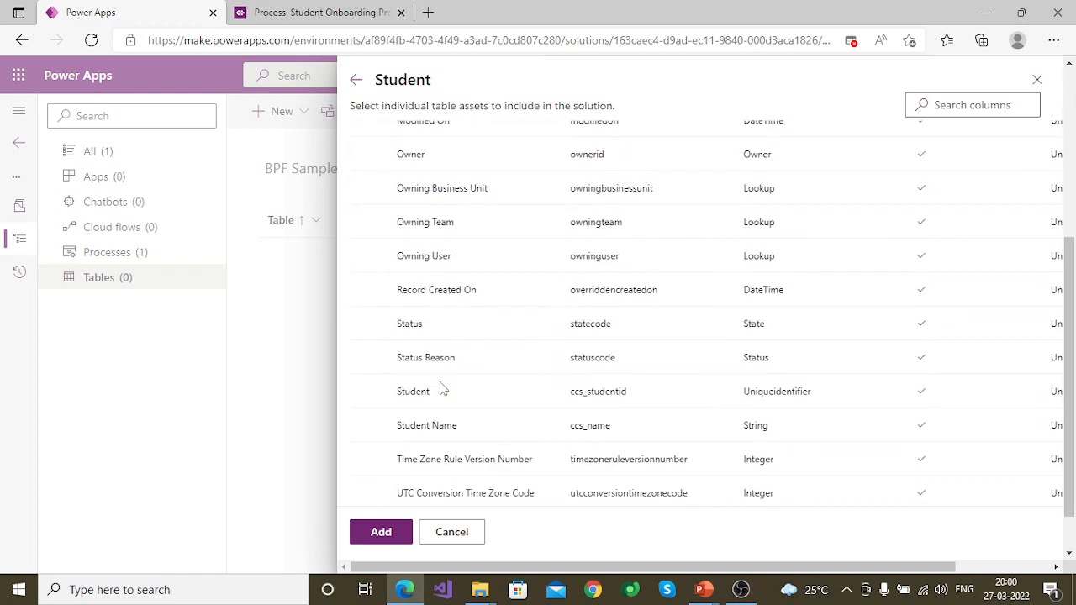
scroll(579, 448, "down", 1)
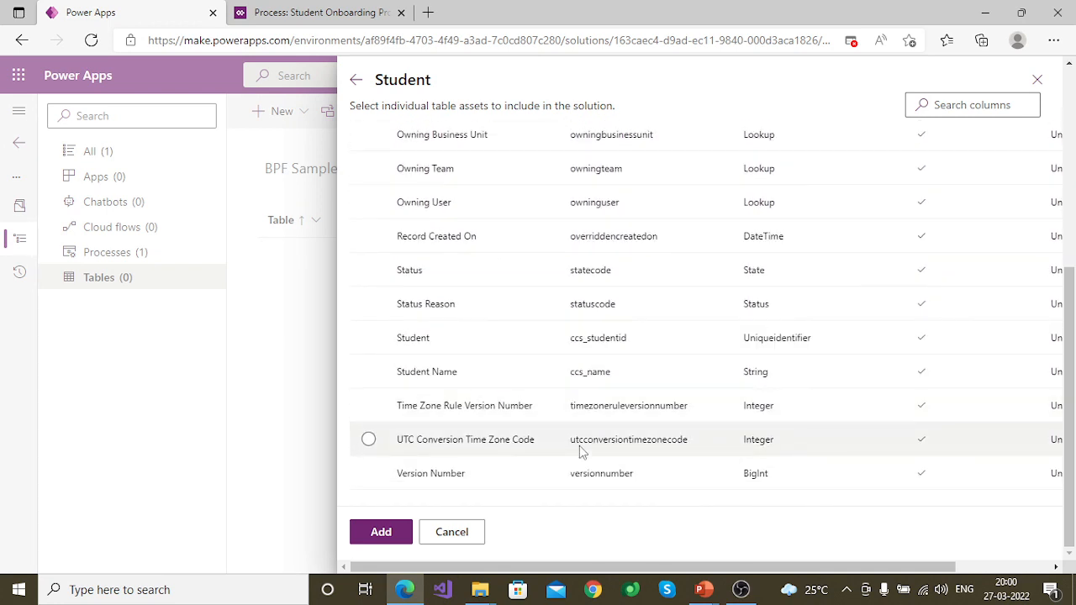
scroll(653, 319, "up", 5)
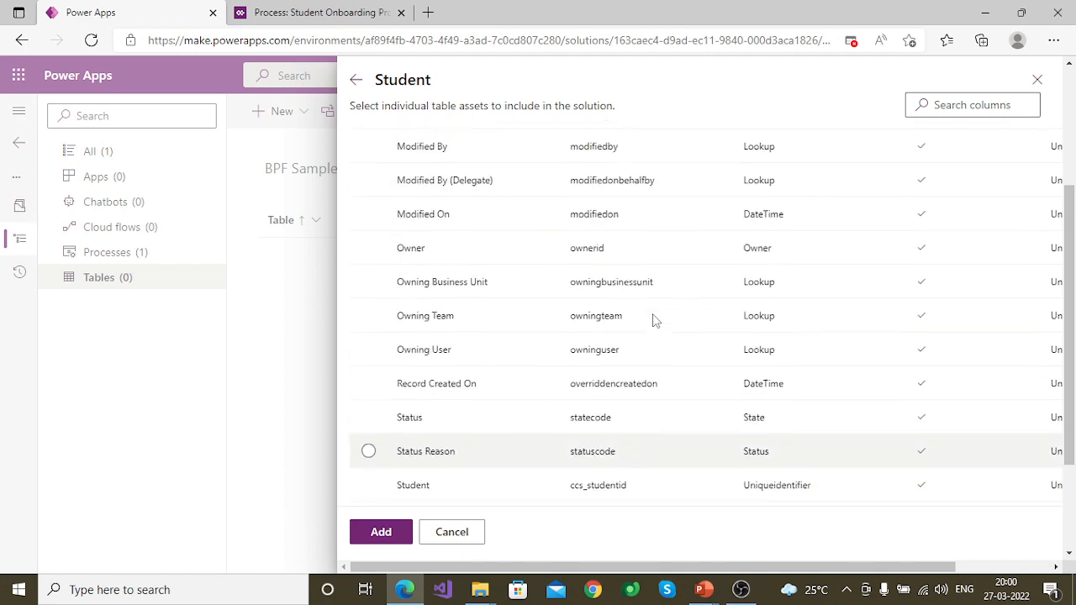
scroll(655, 320, "down", 4)
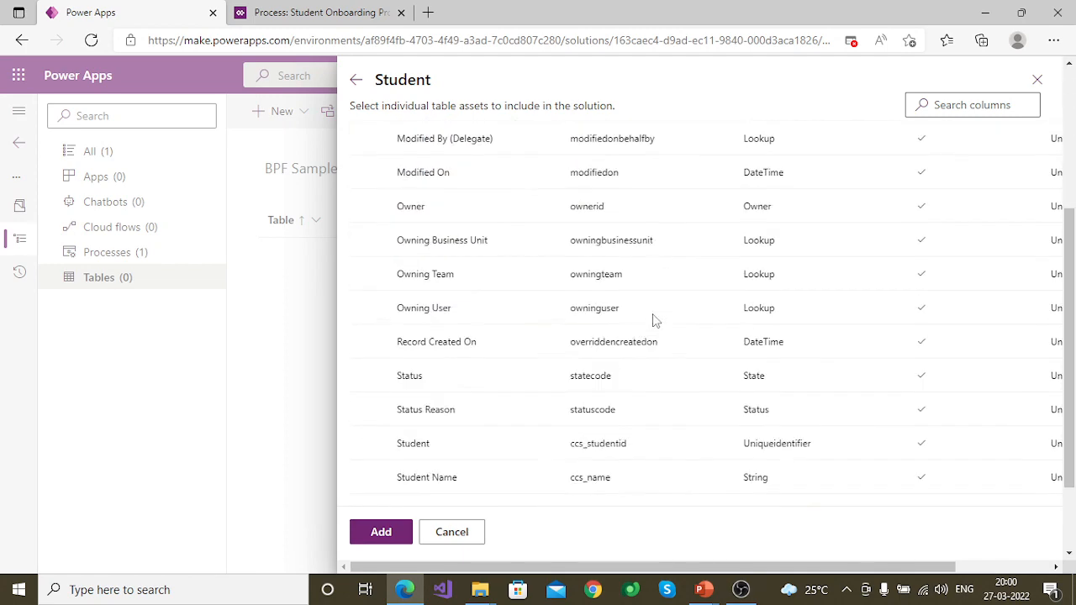
scroll(655, 320, "up", 4)
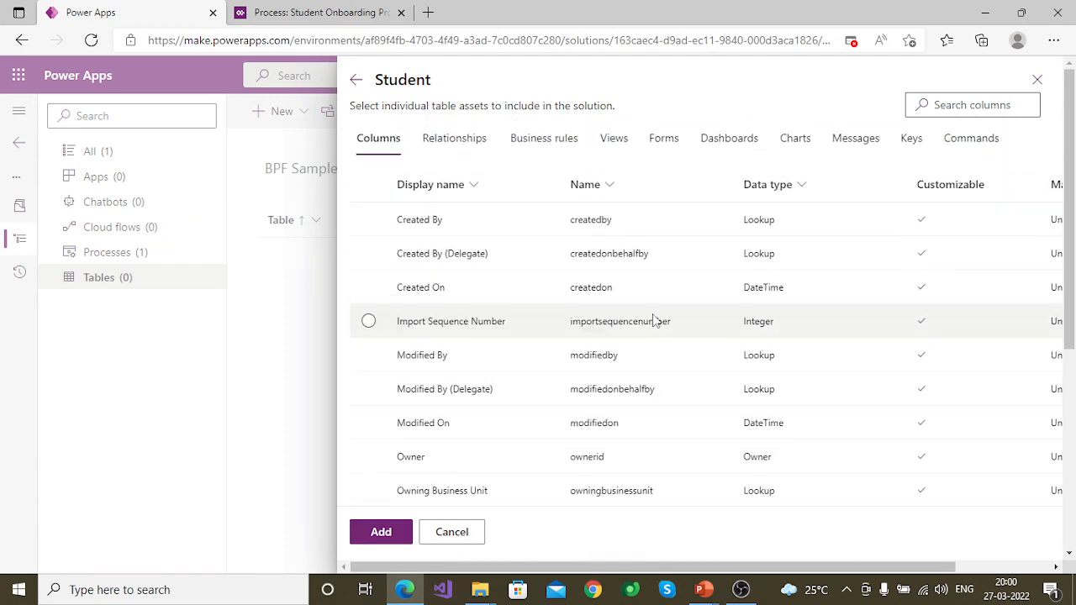
left_click(356, 80)
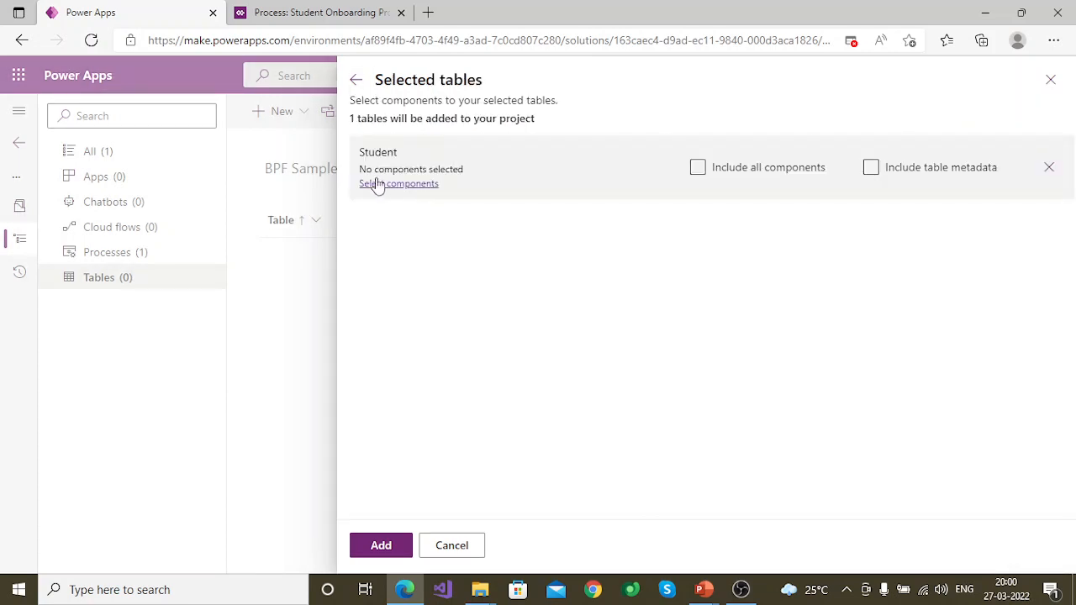
Return to the table list, search for Student and select ccstech_student instead of ccs_student, continuing to its component options
left_click(356, 80)
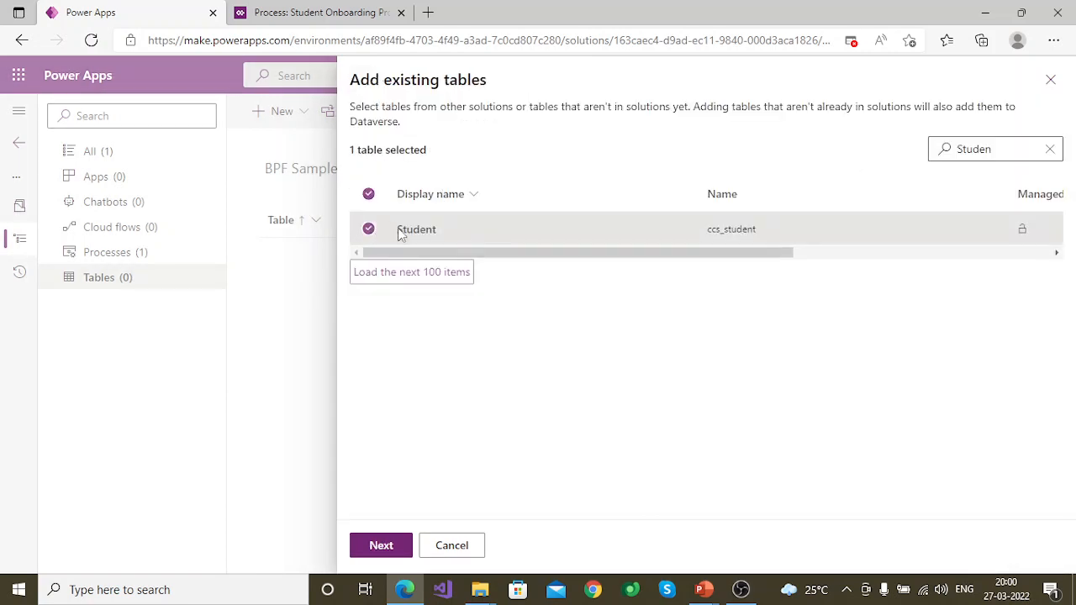
left_click(1032, 149)
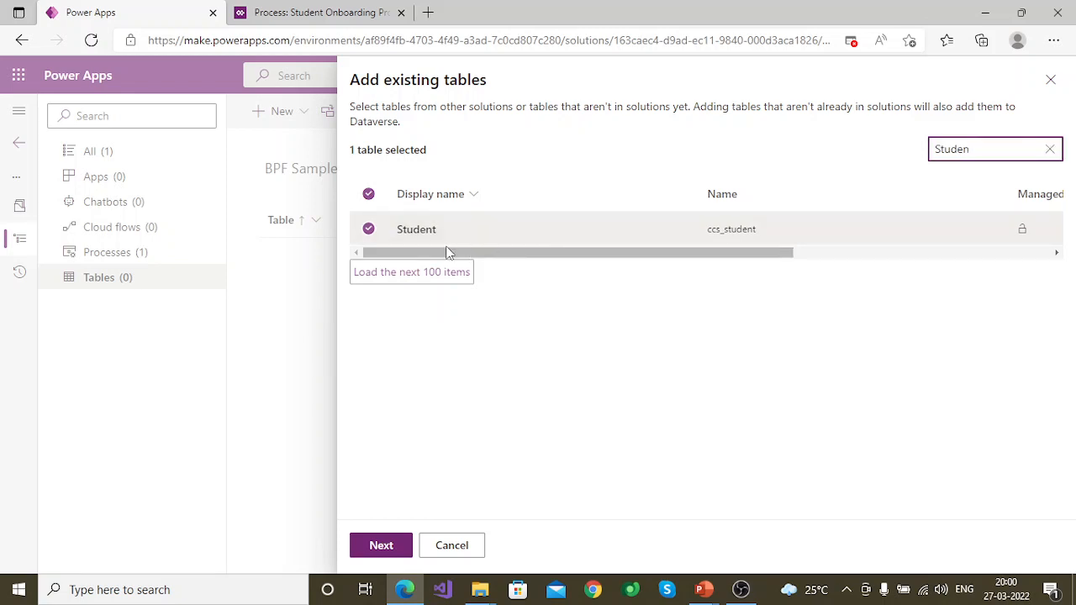
left_click(368, 230)
left_click(1019, 152)
left_click(1006, 151)
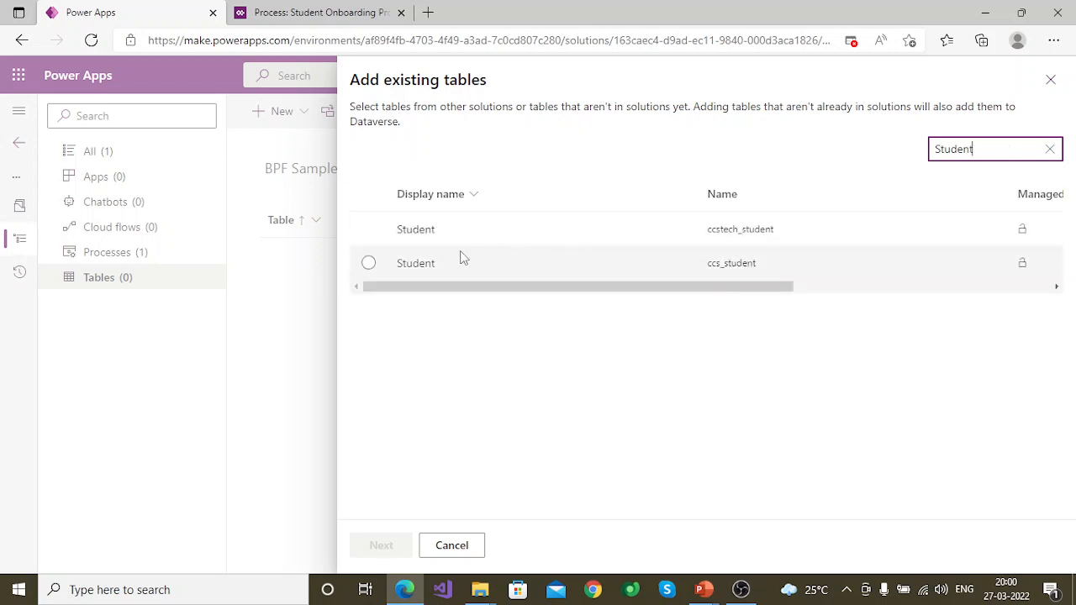
left_click(446, 242)
left_click(405, 543)
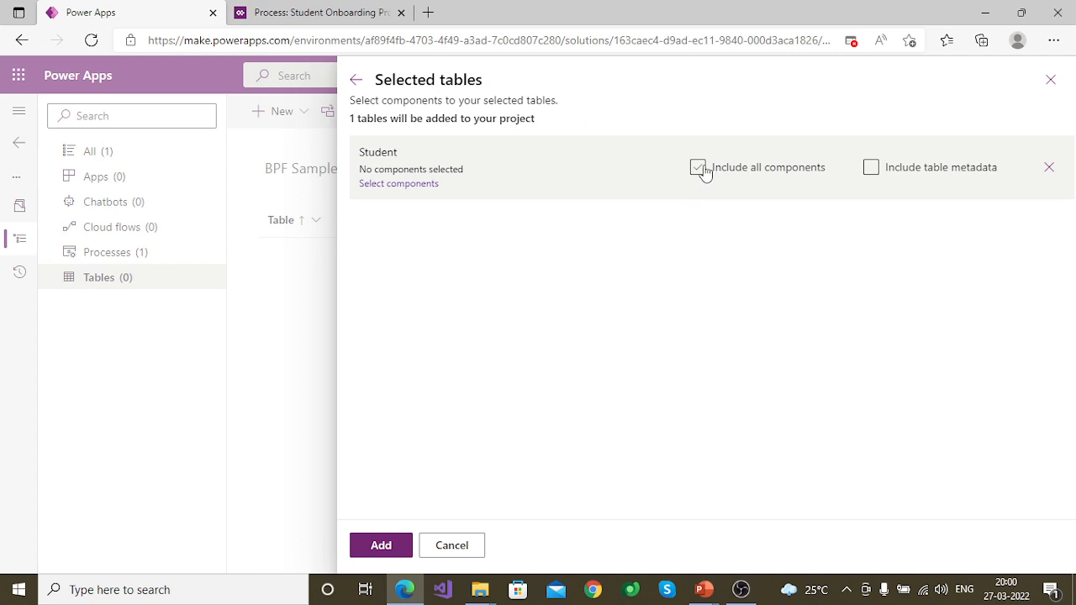
Add the Student table to the solution with neither all components nor table metadata included
left_click(703, 169)
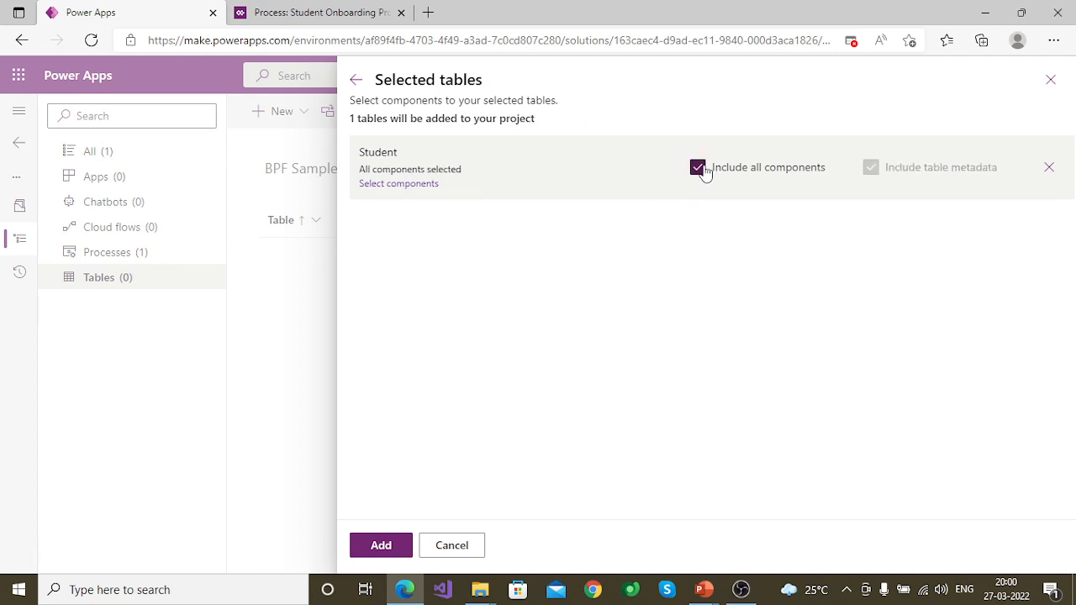
left_click(699, 168)
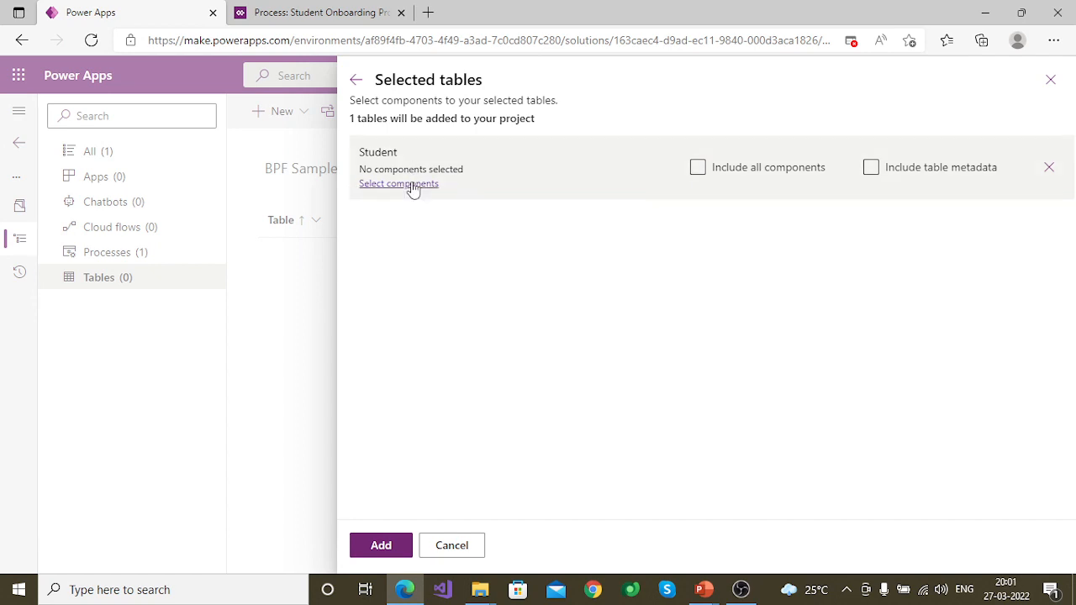
left_click(380, 547)
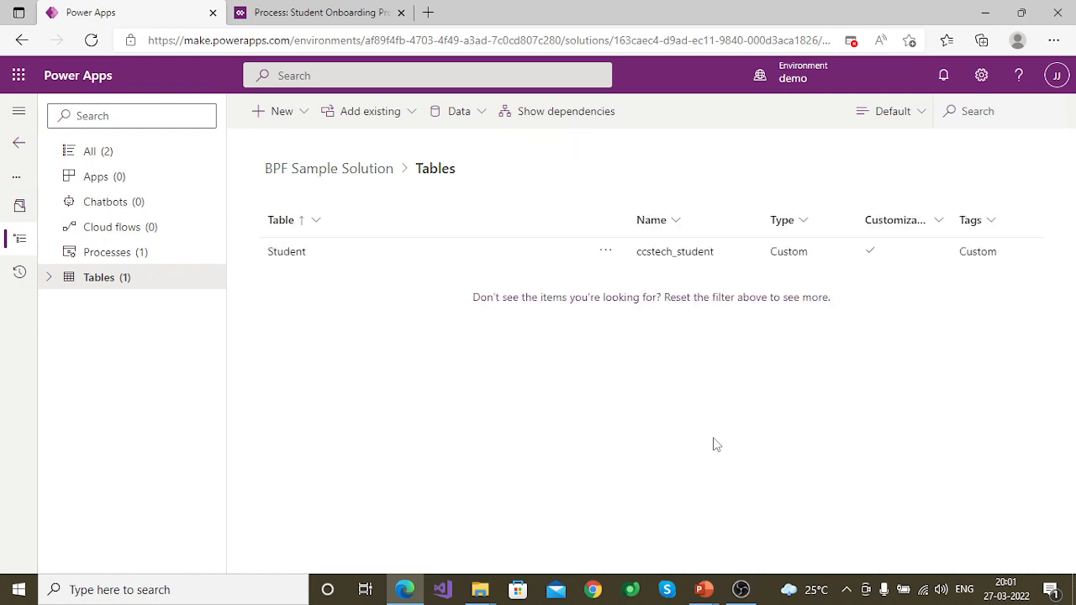
Open the Student table and start a new column with the display name Registration Completed
left_click(296, 253)
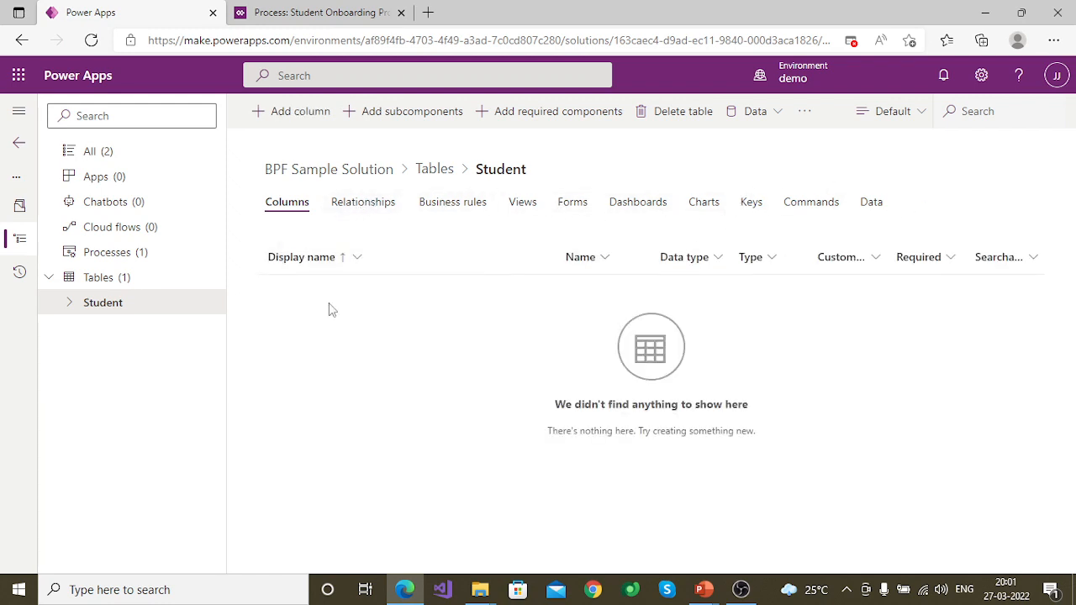
left_click(286, 110)
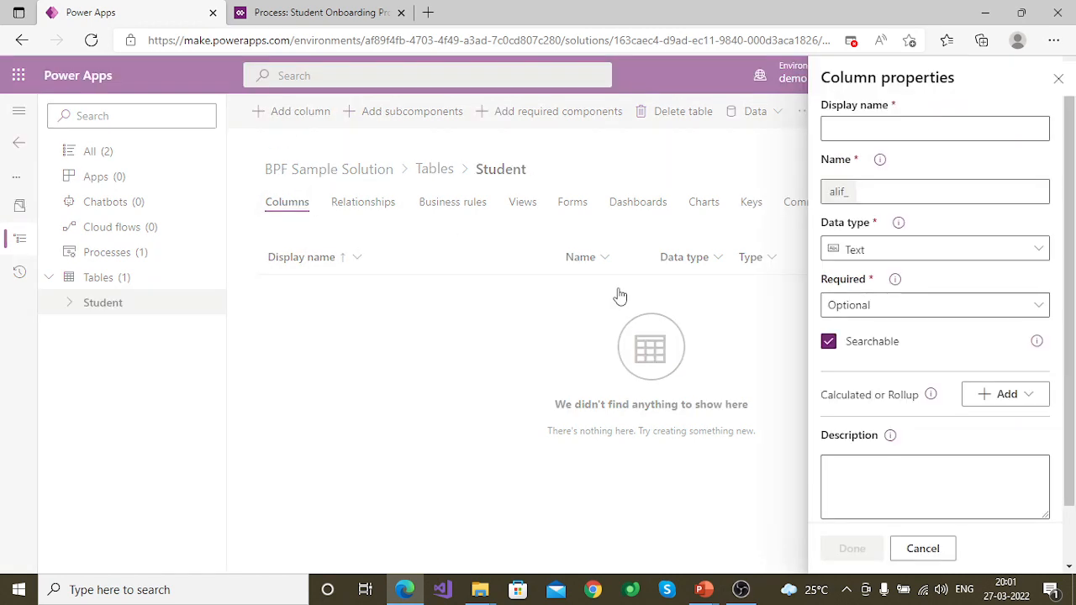
left_click(878, 130)
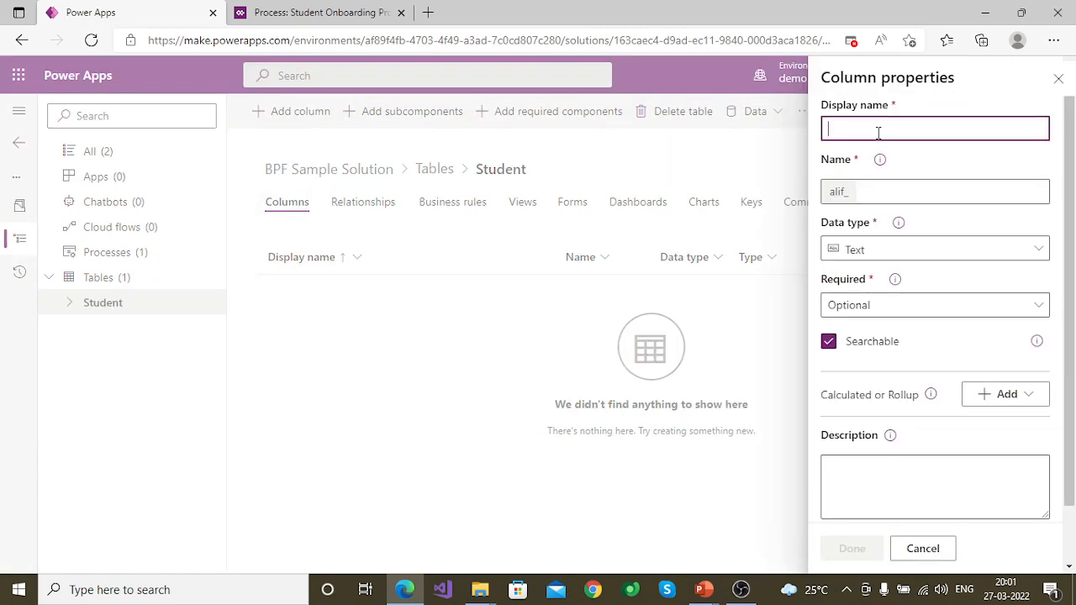
type("Re")
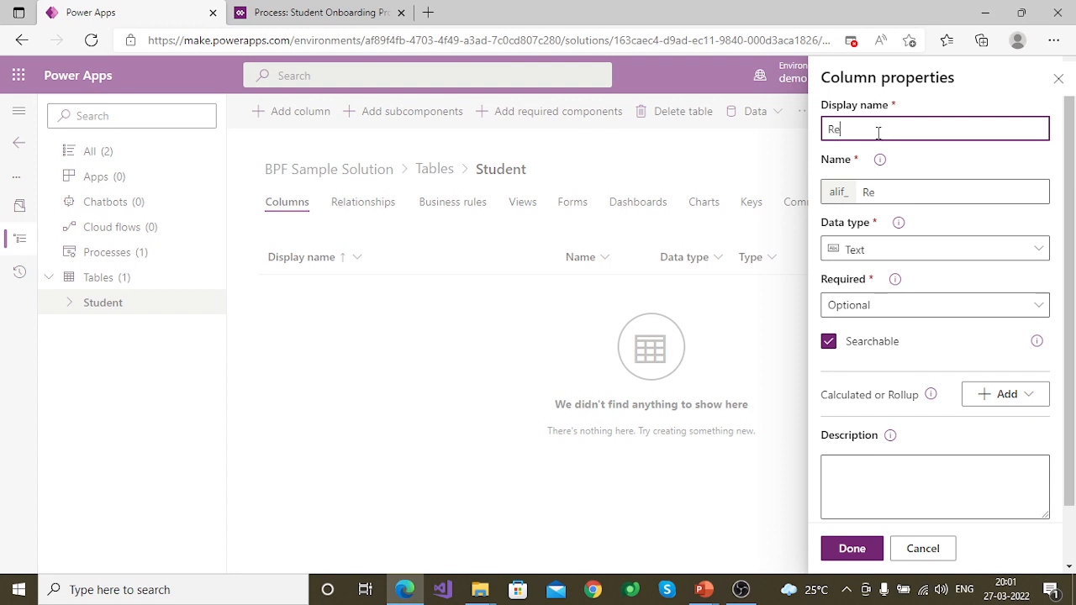
type("gistrati")
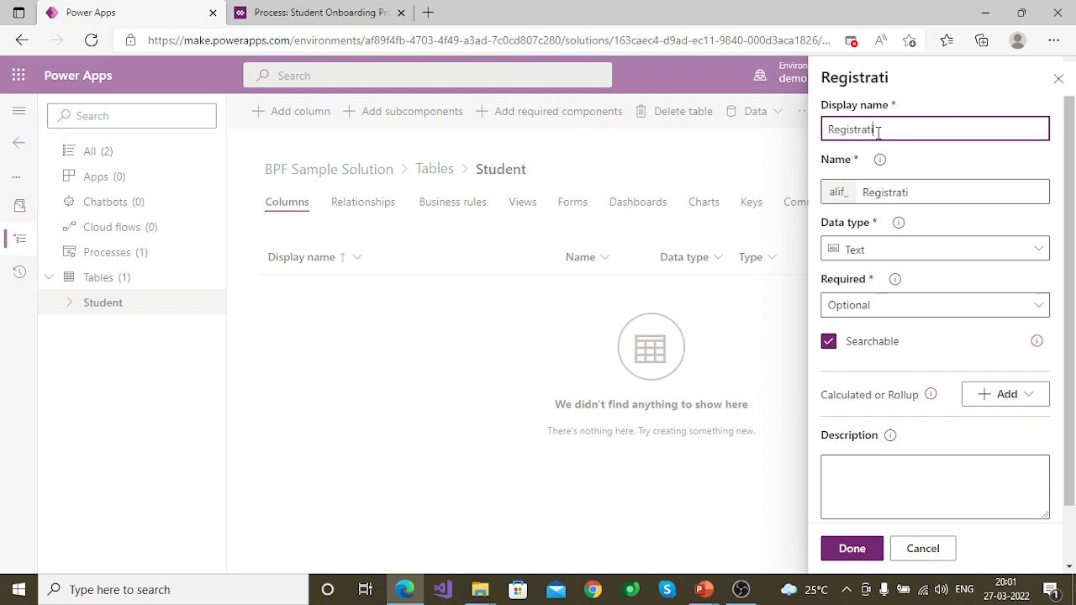
type("on Com")
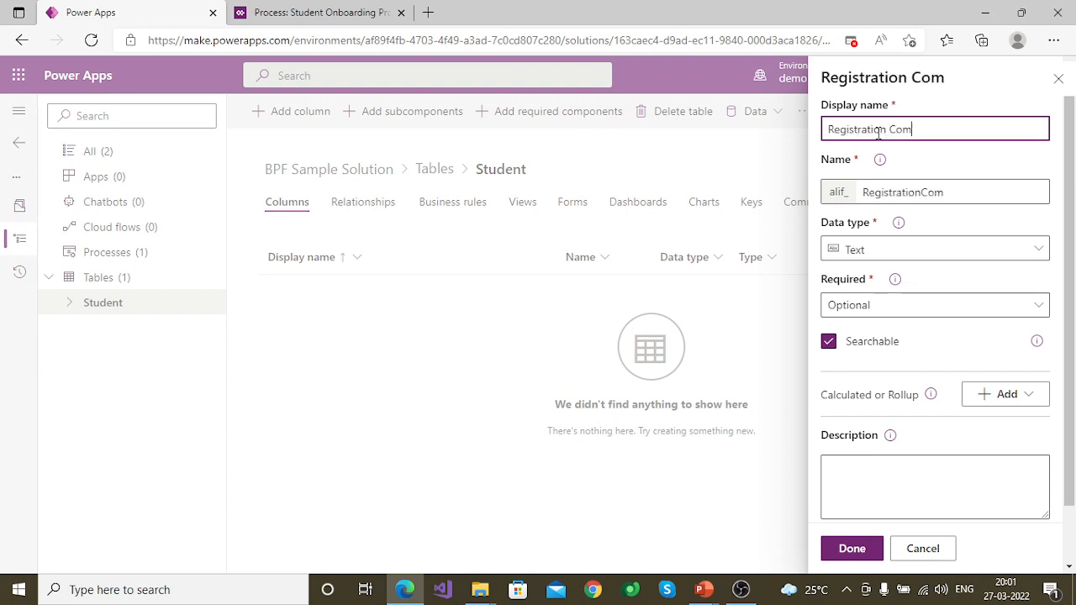
type("pleted")
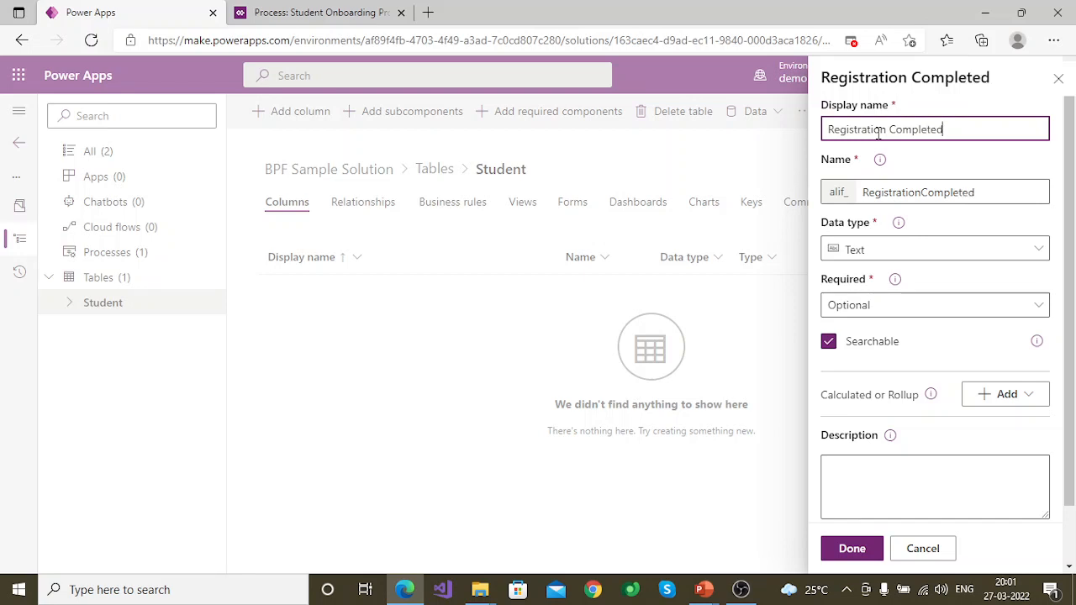
left_click(937, 170)
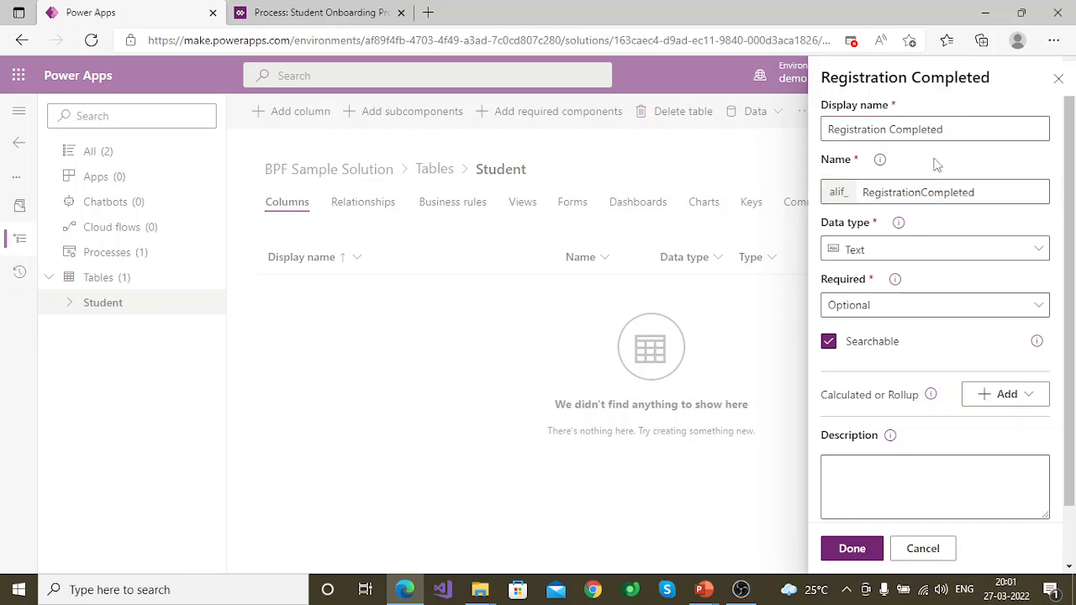
Try the Choices and Choice data types for the Registration Completed column and view the available choice lists
left_click(891, 255)
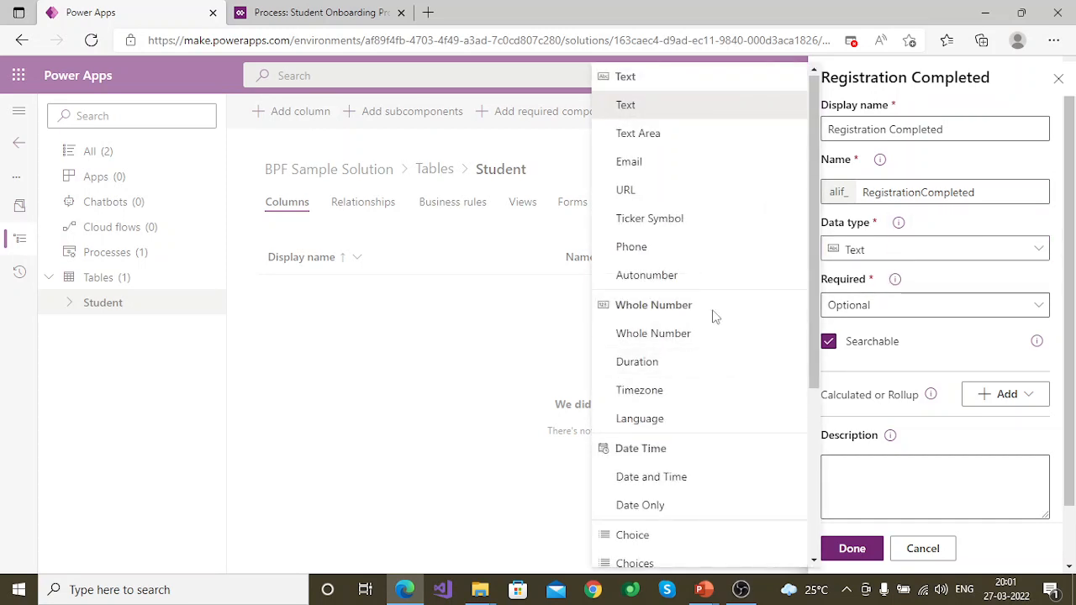
scroll(719, 370, "down", 4)
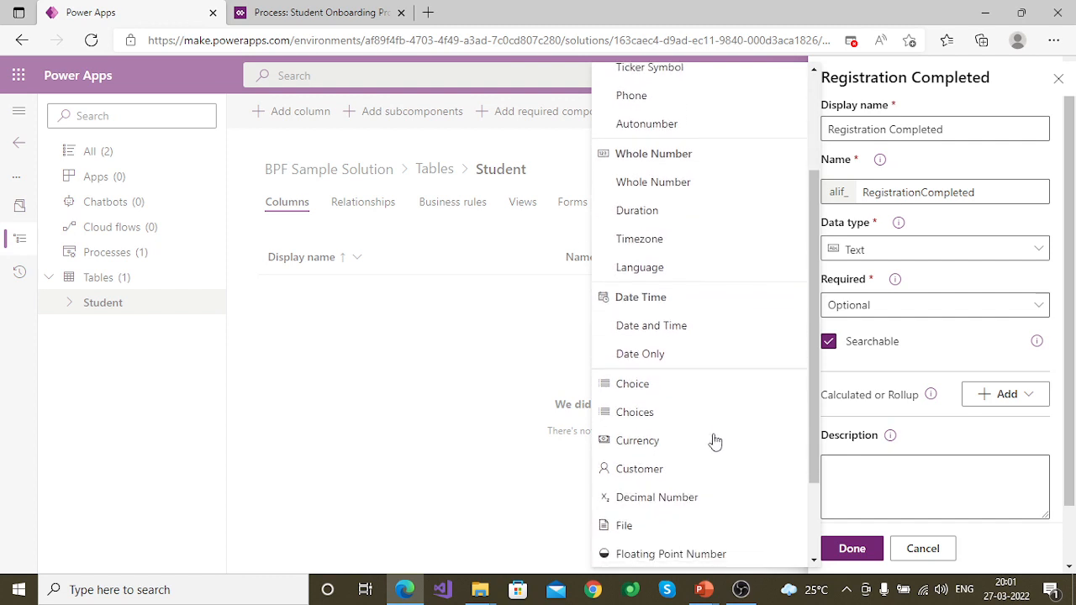
left_click(673, 418)
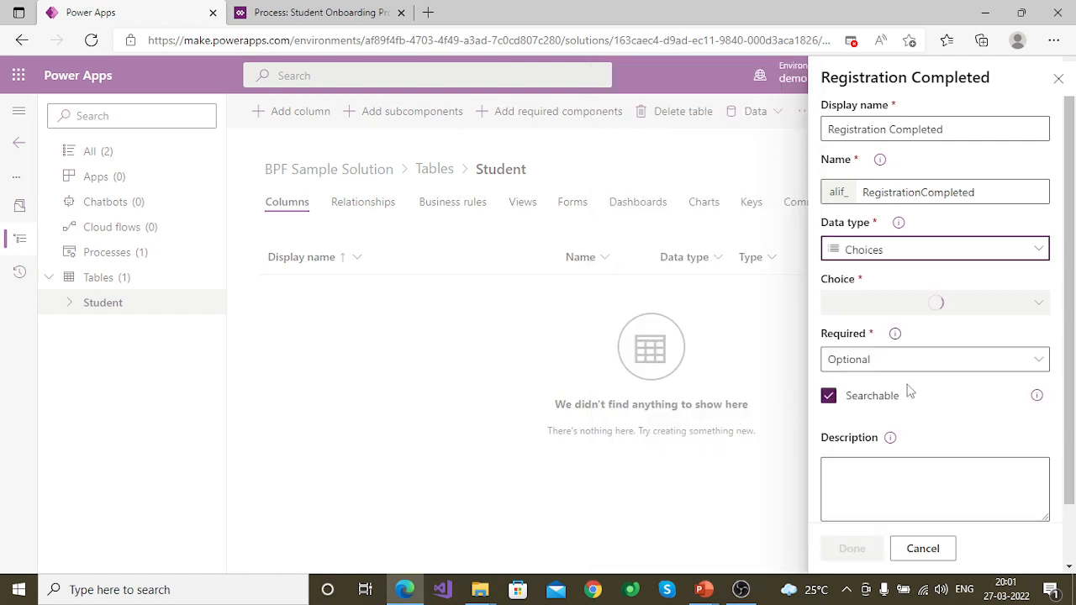
left_click(1020, 254)
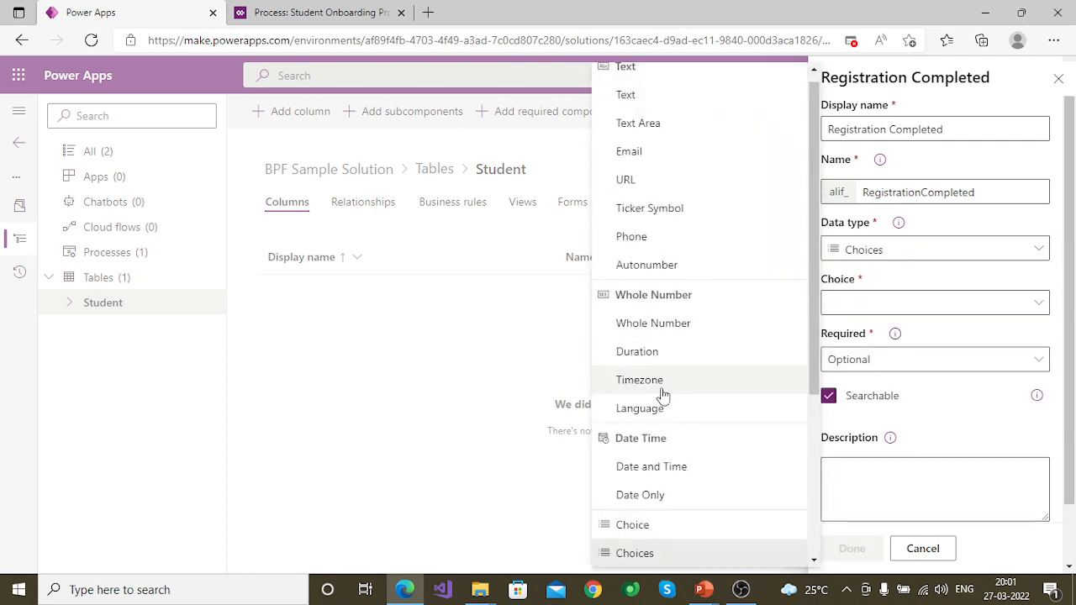
left_click(638, 525)
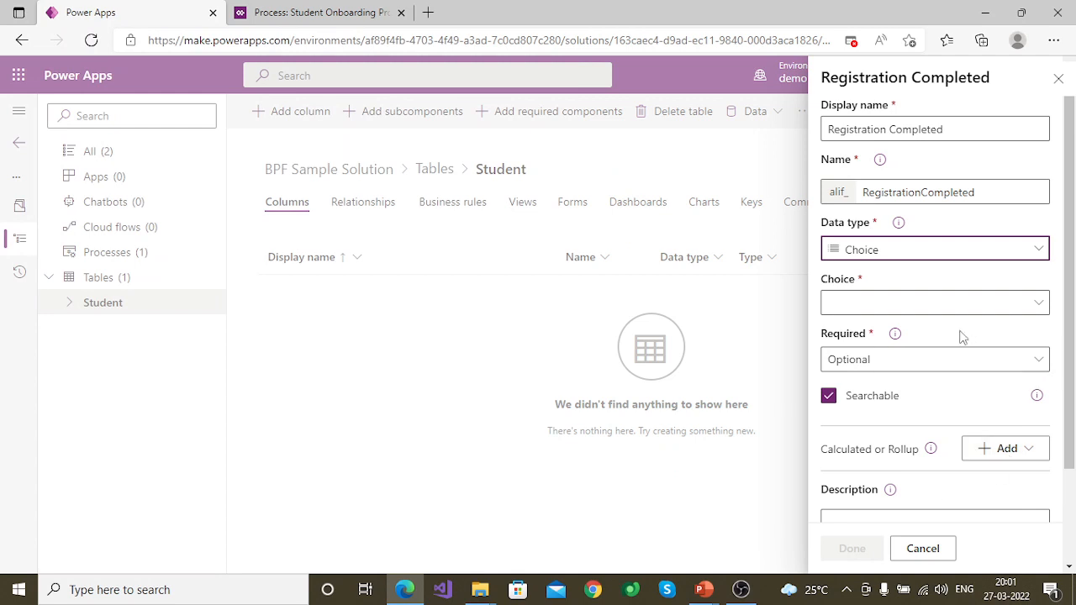
left_click(1025, 304)
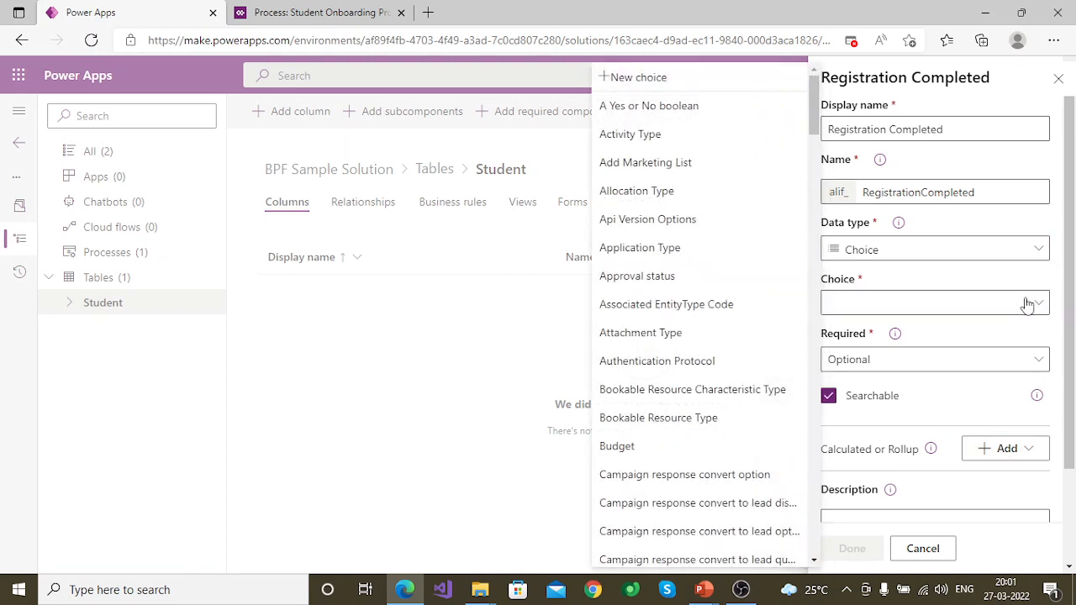
left_click(971, 290)
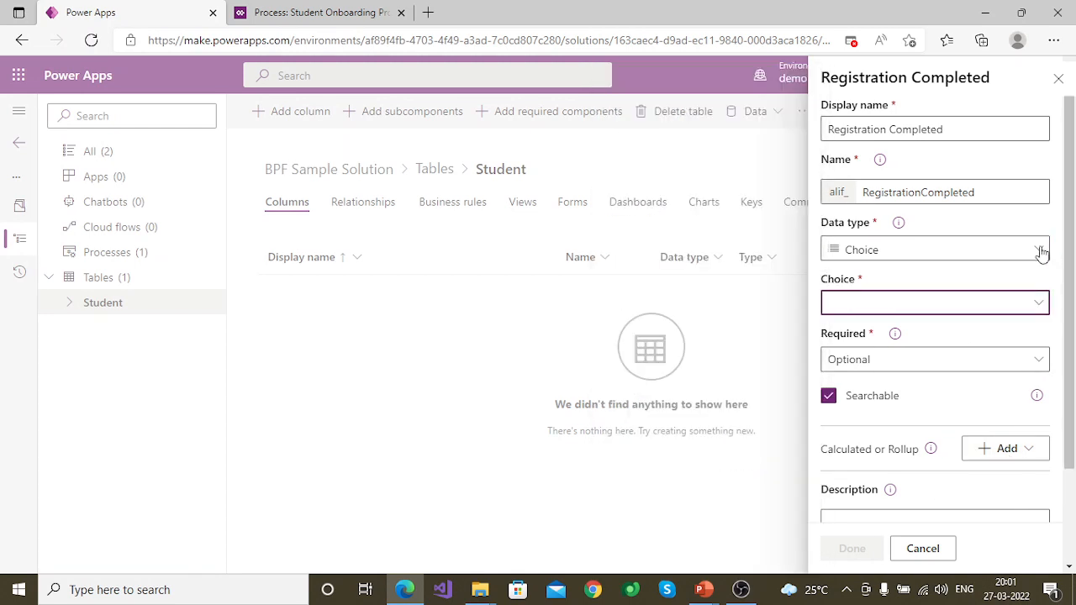
Set the data type of the Registration Completed column to Yes/No
left_click(1040, 248)
scroll(726, 478, "down", 1)
scroll(726, 482, "down", 2)
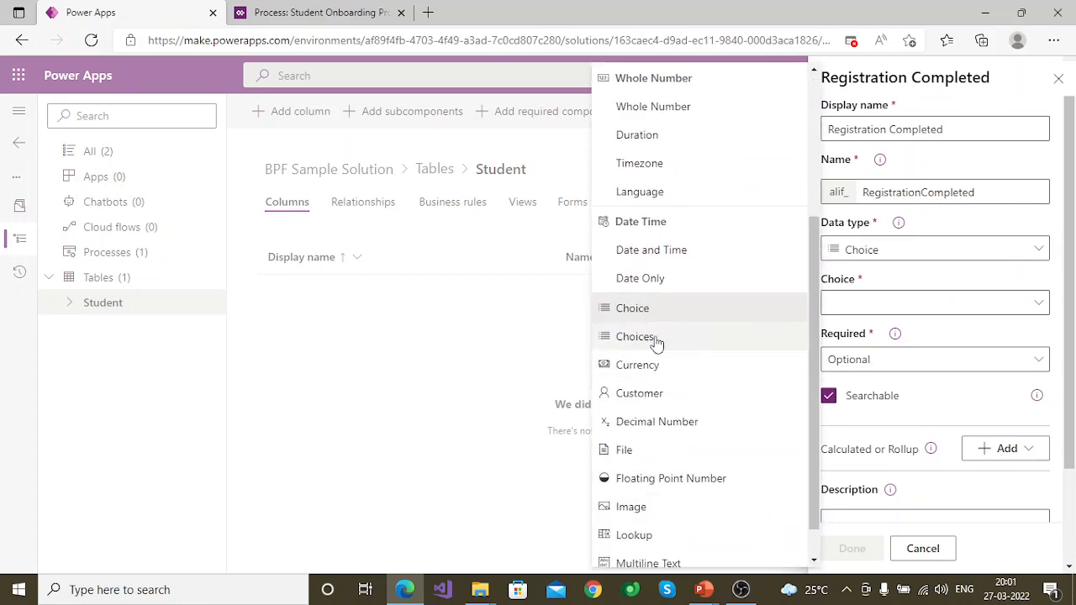
scroll(660, 555, "down", 1)
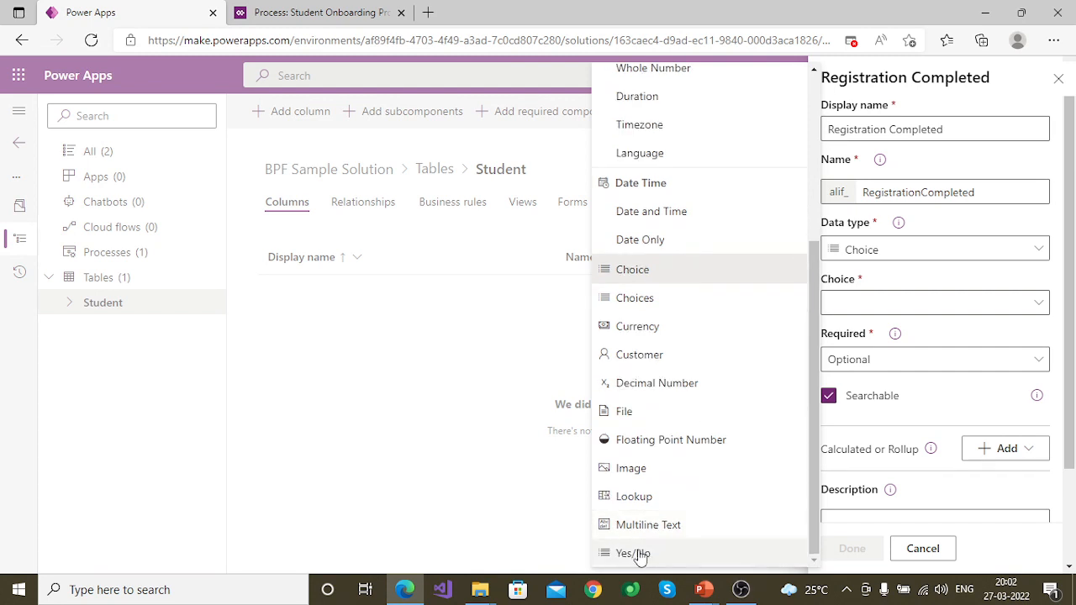
left_click(639, 554)
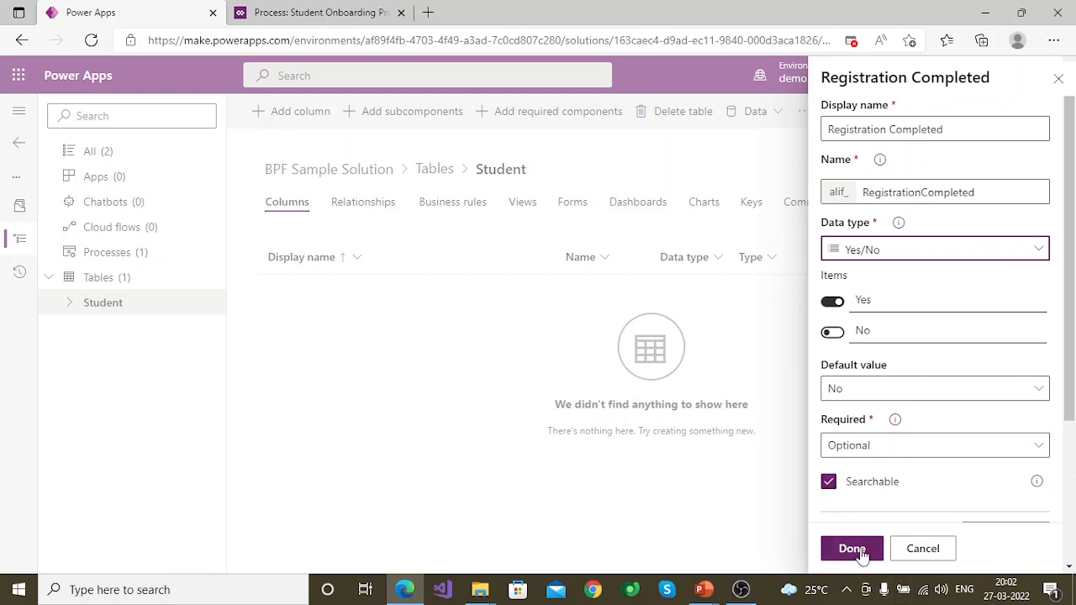
Make the Registration Completed column Required, finish its properties and save the Student table
left_click(882, 447)
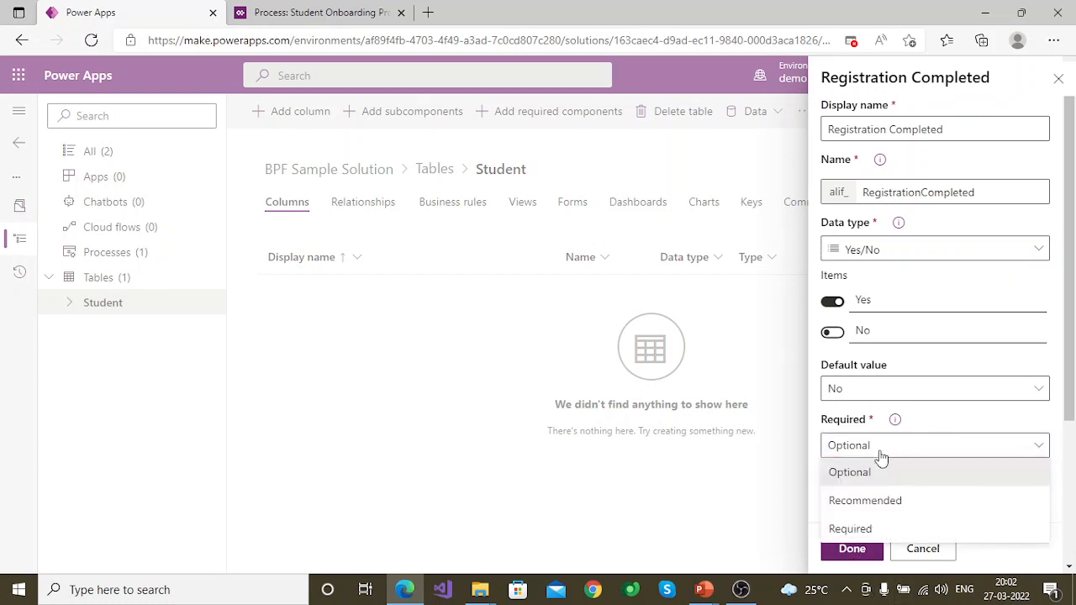
left_click(851, 529)
left_click(851, 548)
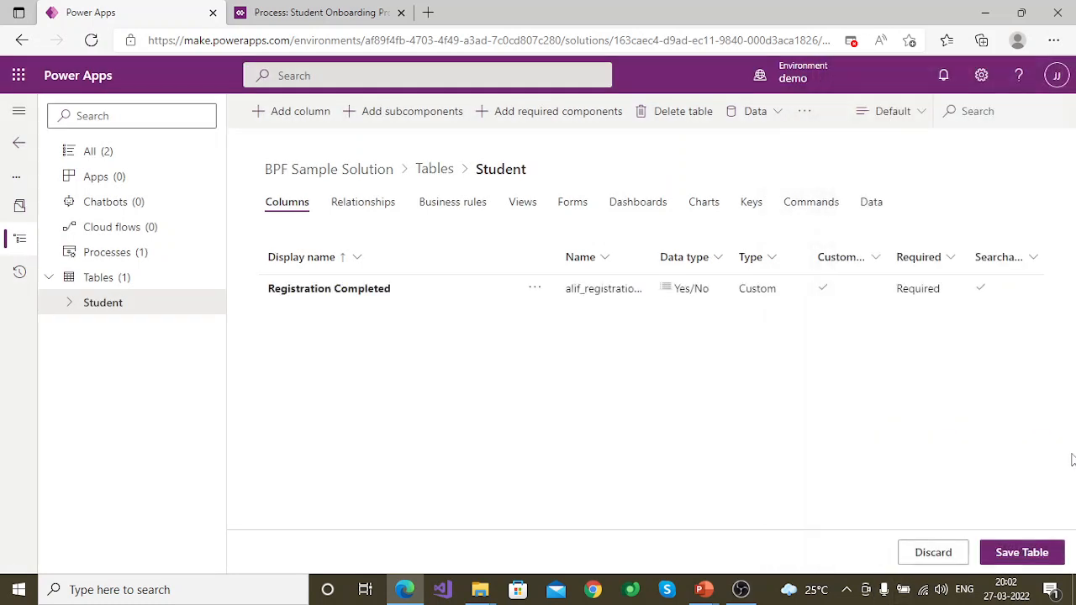
left_click(1005, 552)
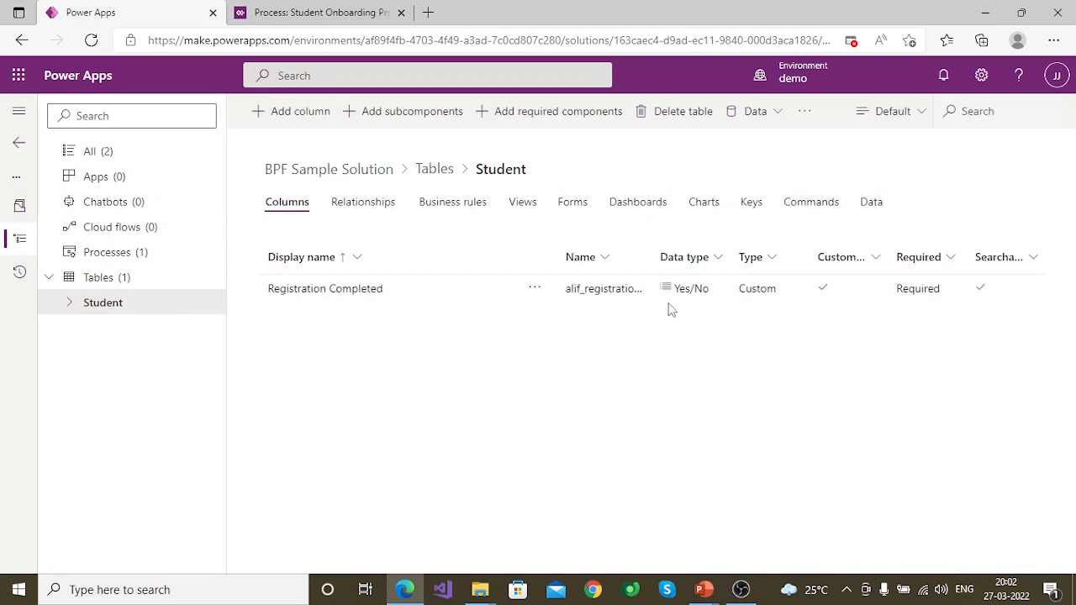
Start another new column in the Student table
left_click(309, 112)
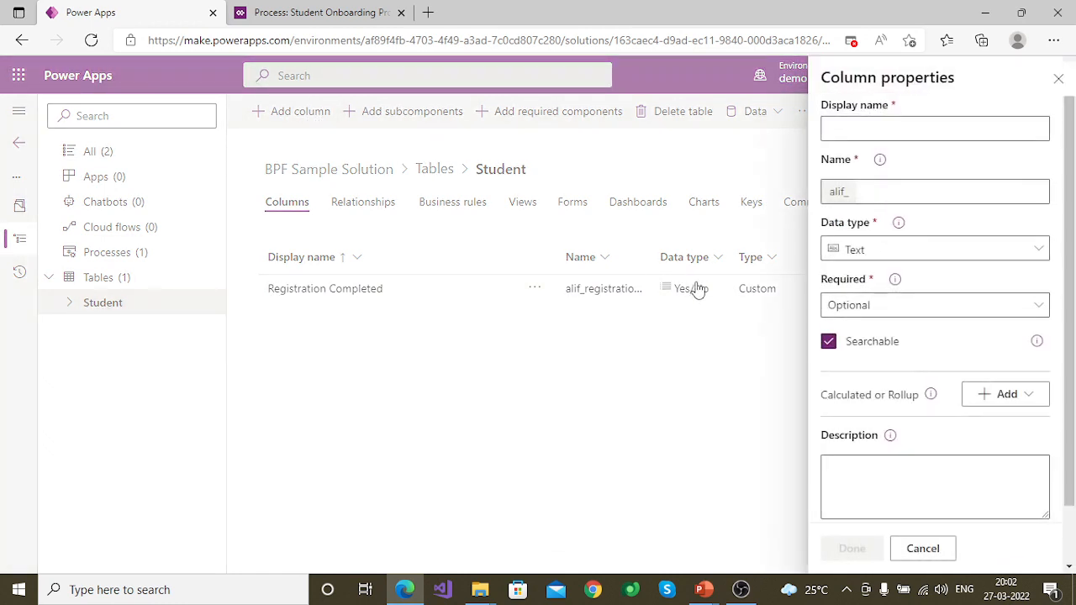
left_click(949, 135)
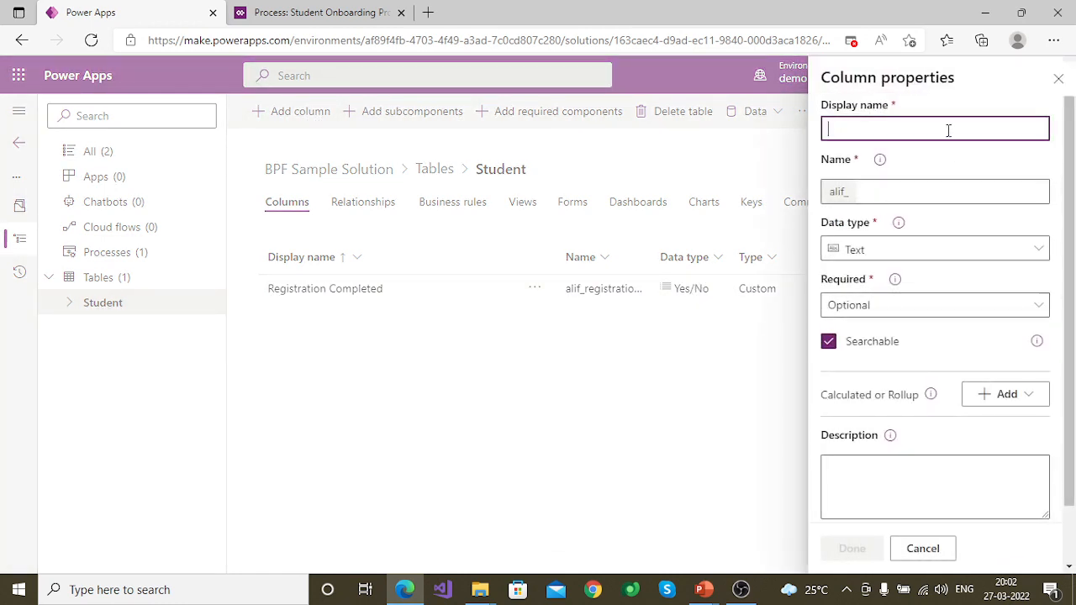
type("Ap")
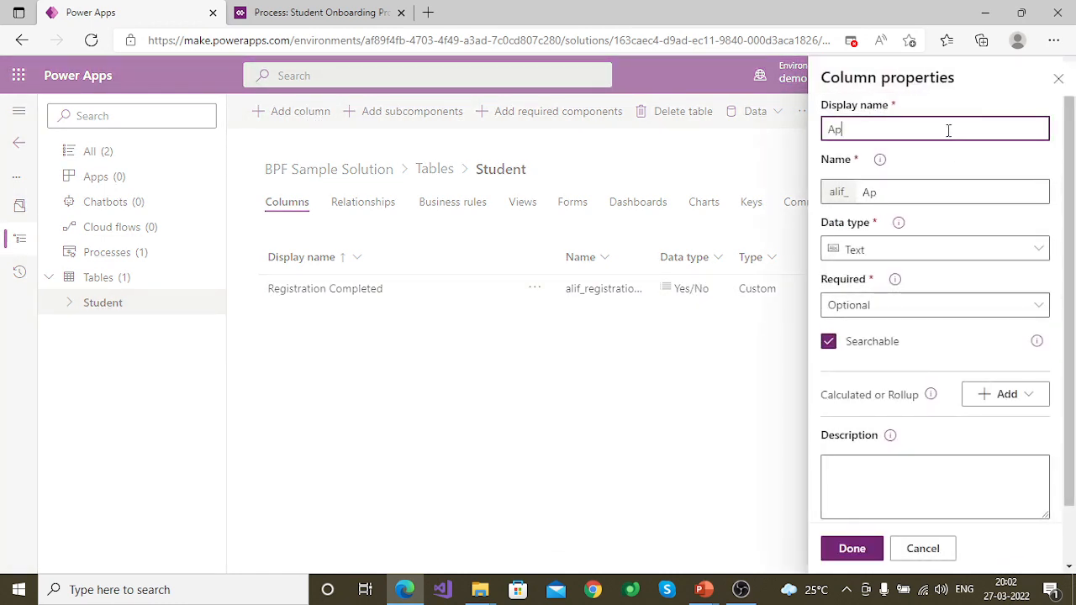
key("BackSpace")
type("Re")
key("BackSpace")
type("Fee Col")
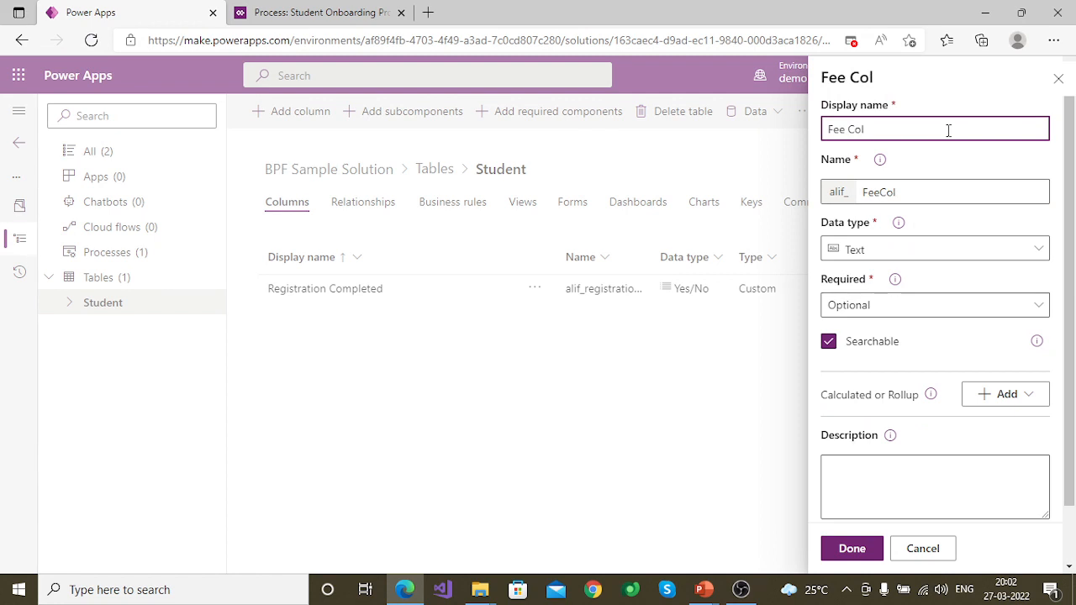
key("BackSpace")
key("BackSpace")
key("BackSpace")
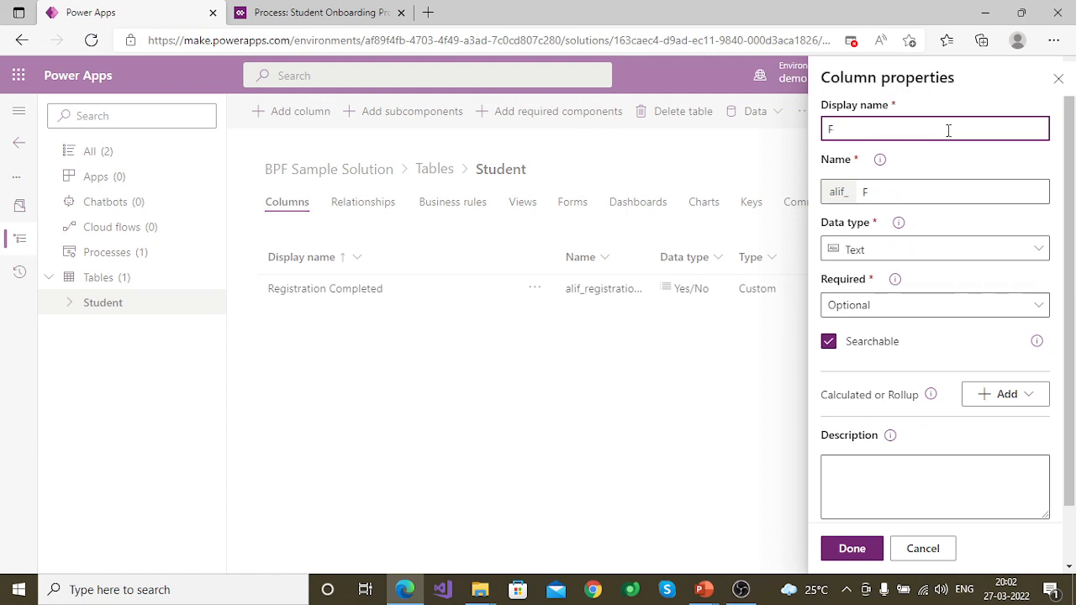
key("BackSpace")
type("Course")
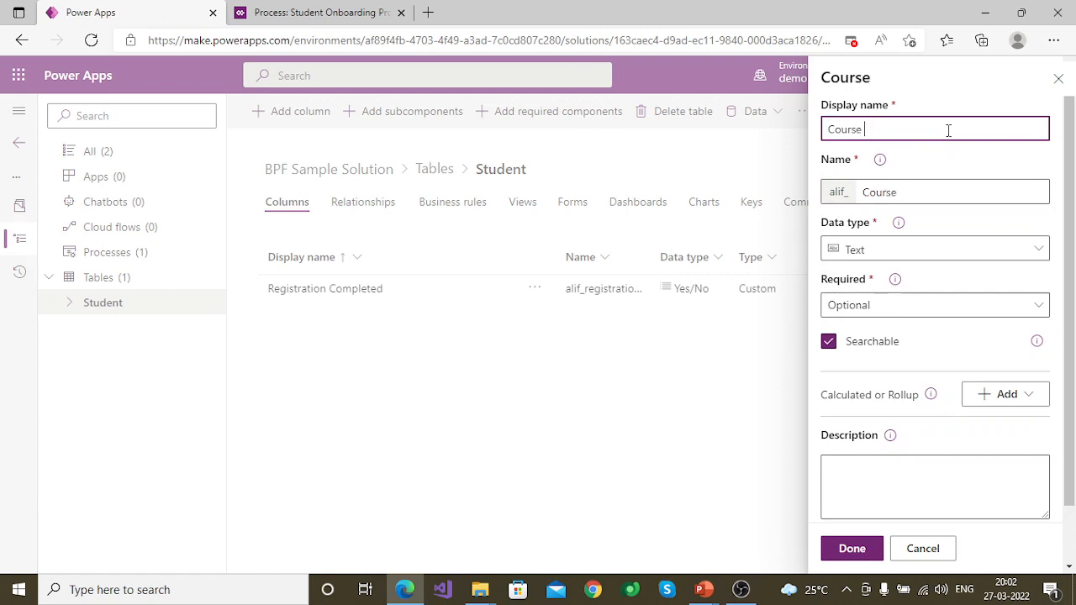
key("BackSpace")
key("BackSpace")
key("BackSpace")
key("BackSpace")
key("BackSpace")
key("BackSpace")
key("BackSpace")
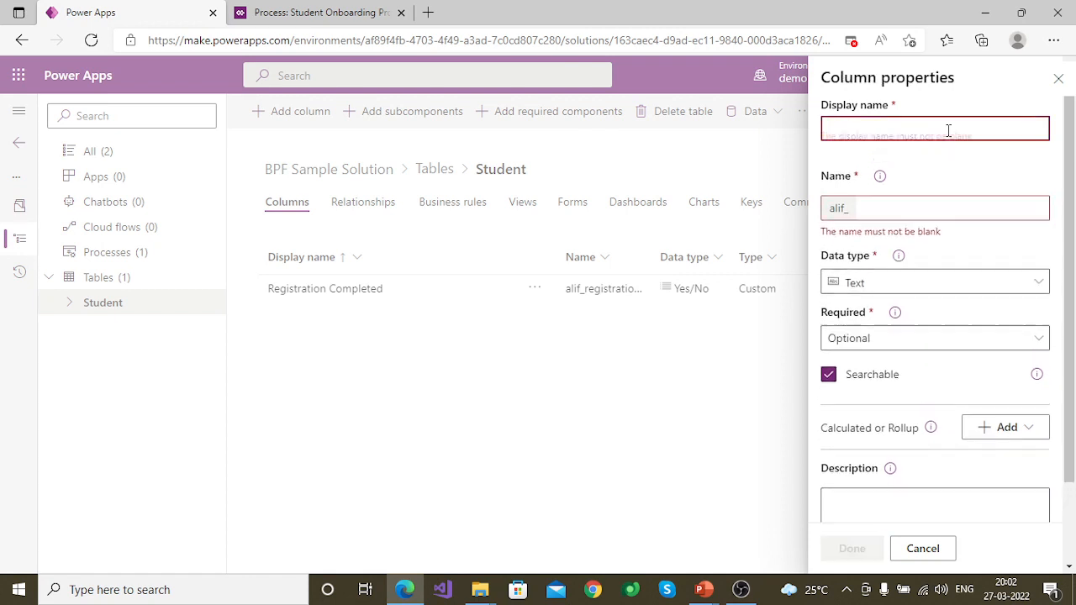
type("Fee")
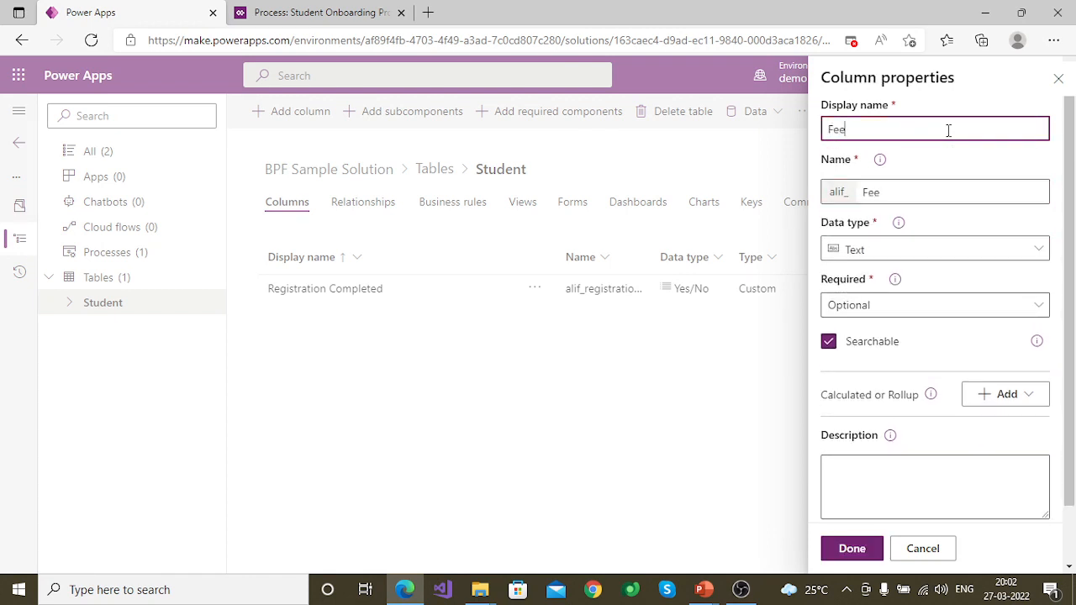
key("BackSpace")
key("BackSpace")
key("BackSpace")
Set the new column's display name to Registration Fees
type("Registration ")
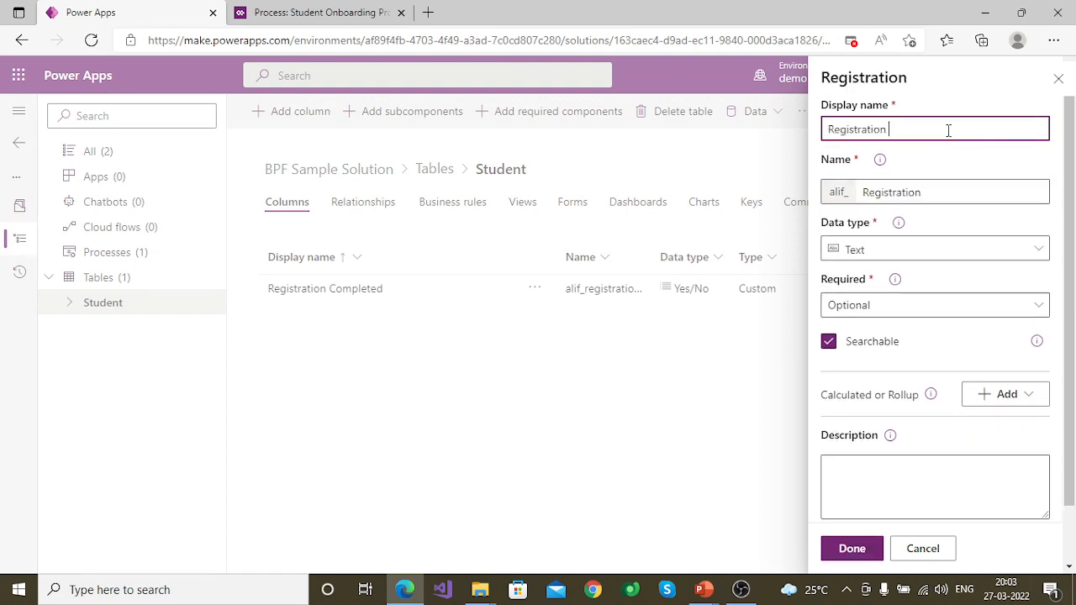
type("Fees Col")
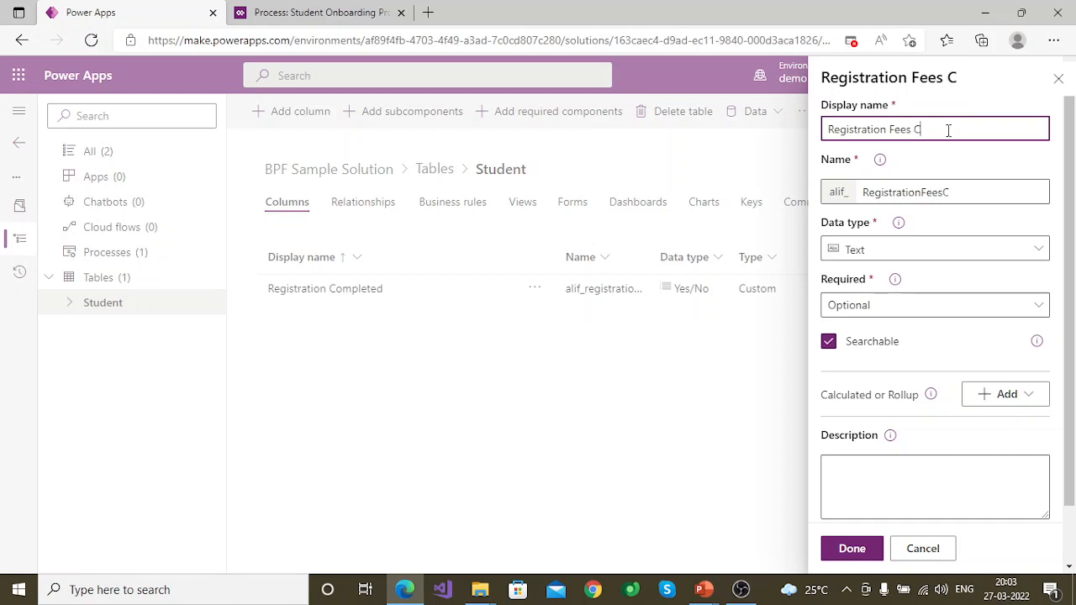
key("BackSpace")
key("BackSpace")
key("BackSpace")
key("BackSpace")
Make Registration Fees a Yes/No column that is Required, and save the Student table
left_click(894, 263)
scroll(698, 510, "down", 3)
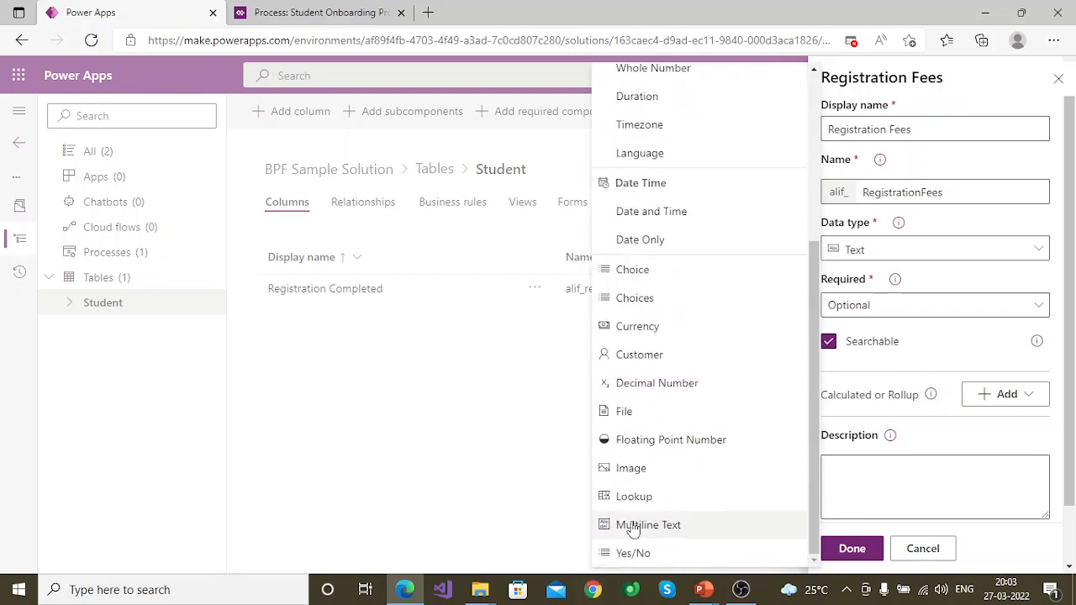
left_click(635, 553)
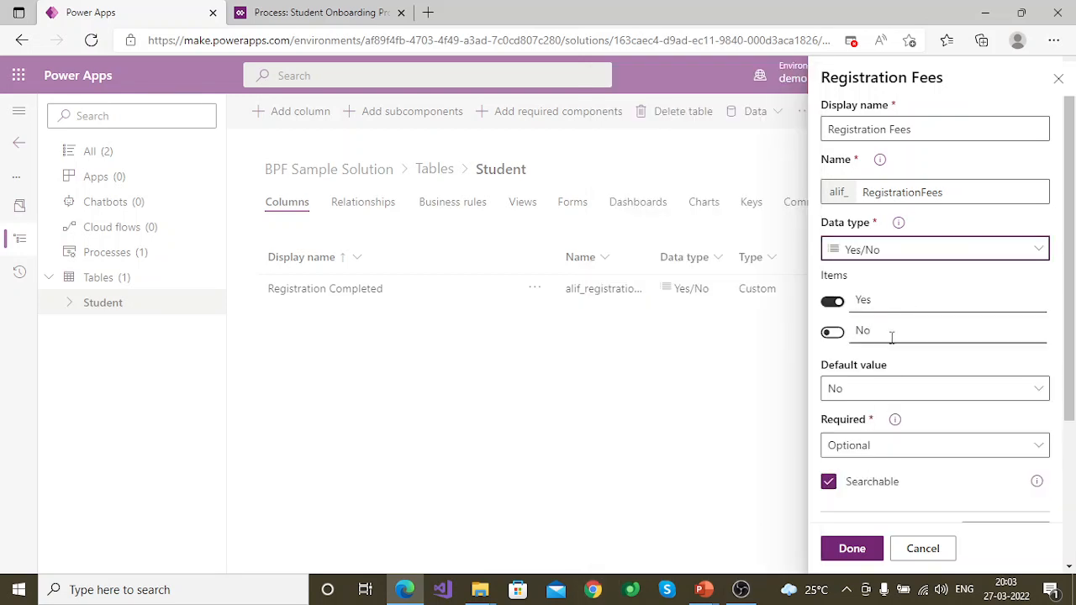
left_click(885, 448)
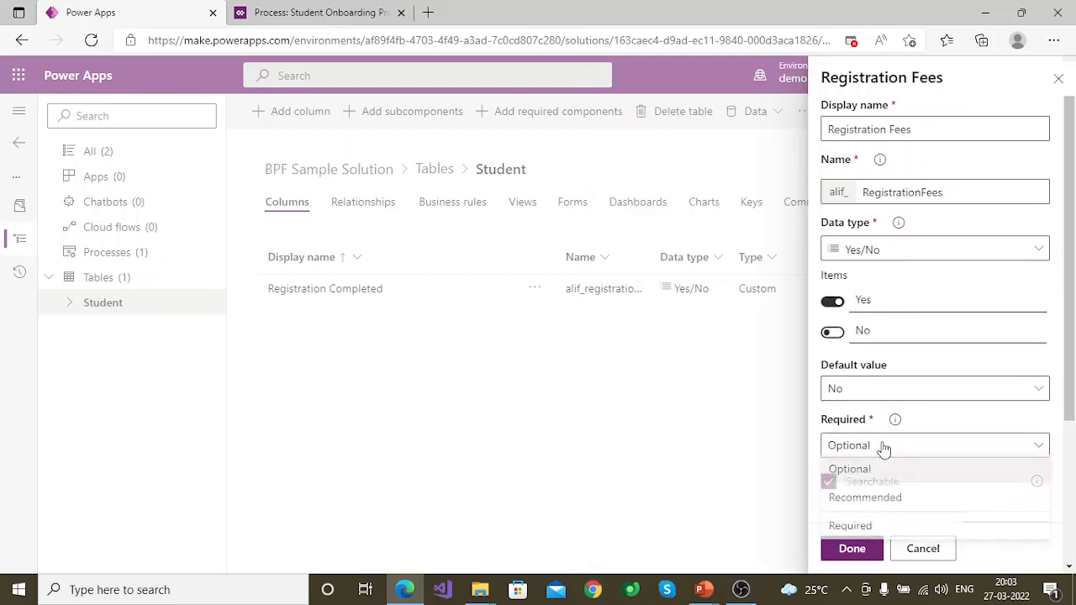
left_click(849, 528)
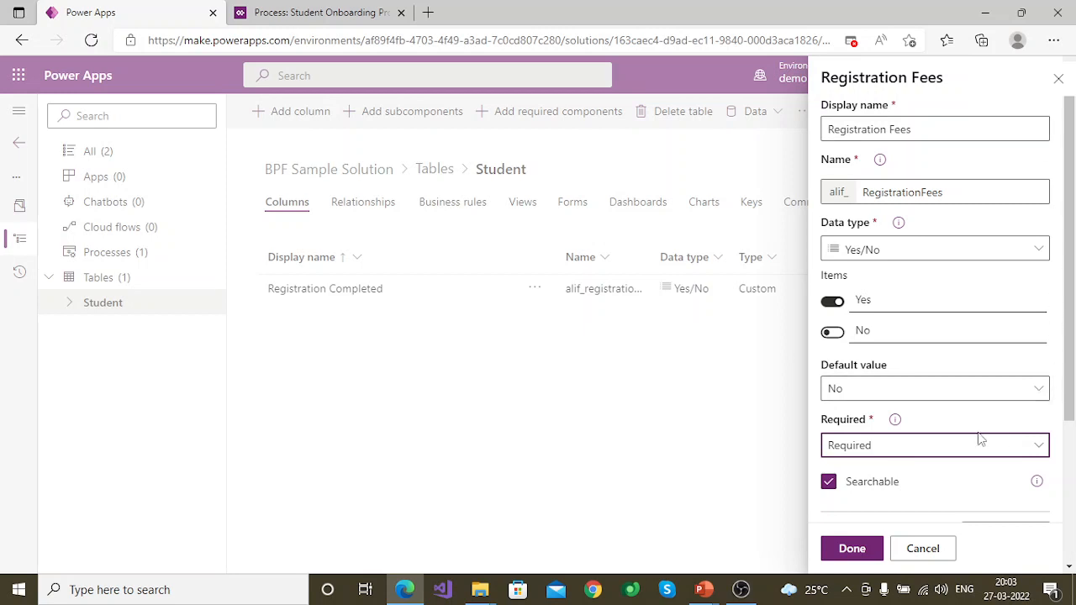
left_click(851, 549)
left_click(1029, 555)
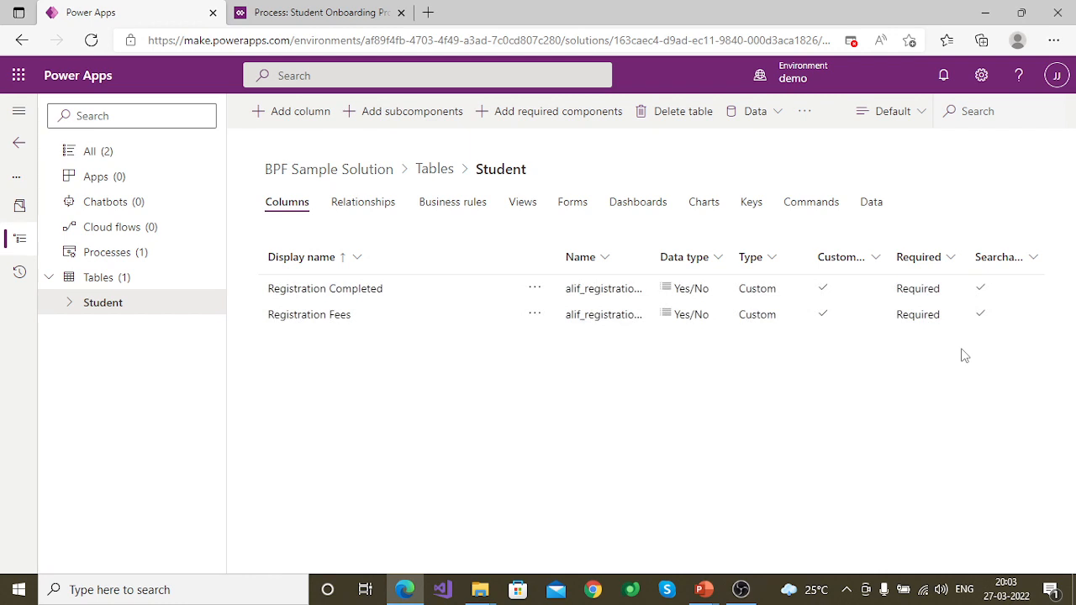
Start another column in the Student table with the display name Courses Approved
left_click(296, 113)
left_click(877, 128)
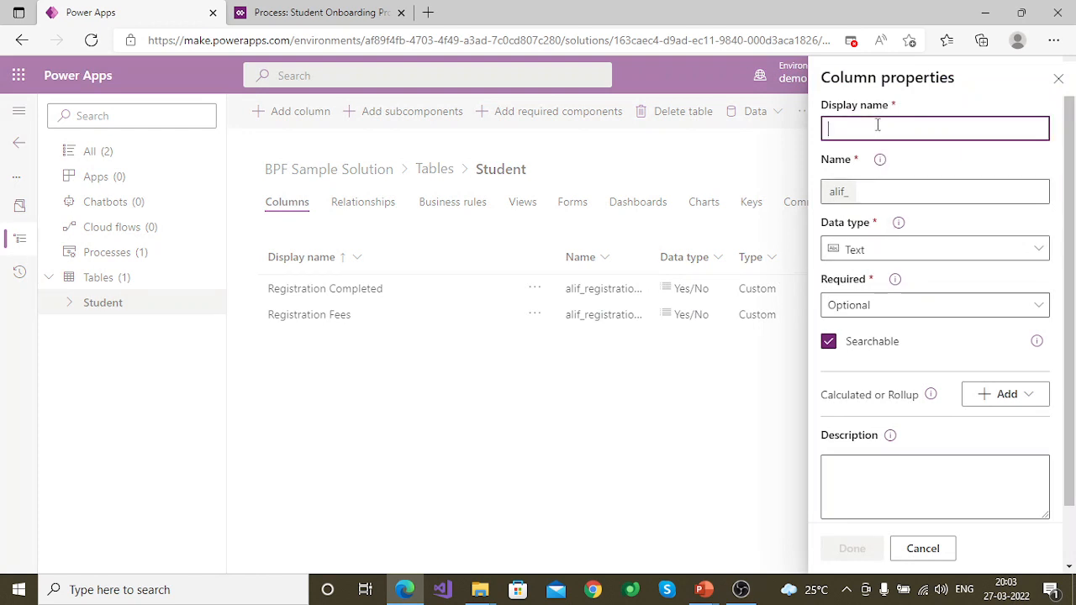
type("Courses ")
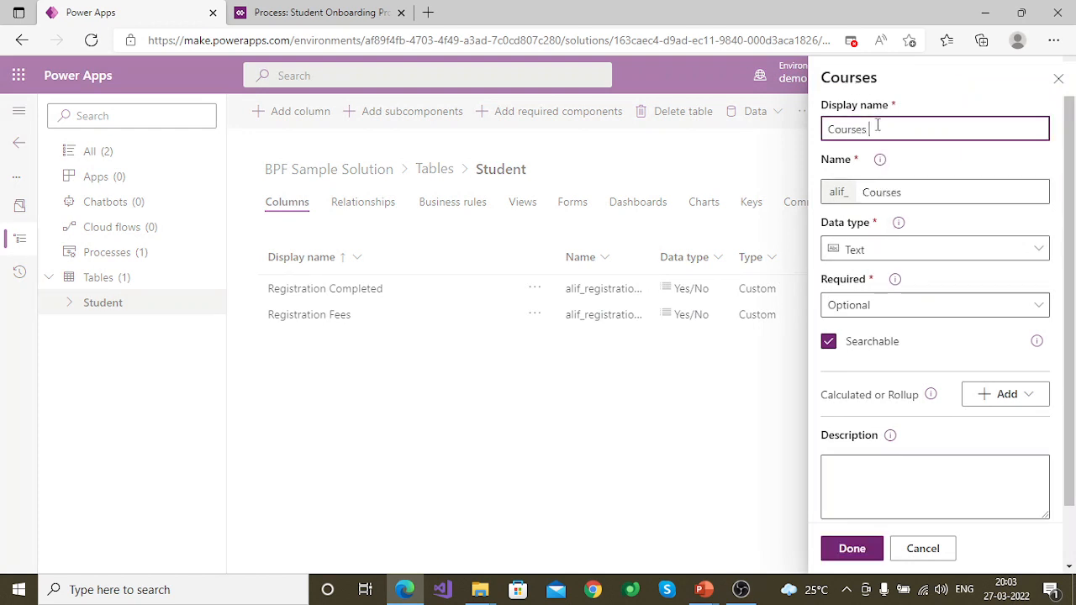
type("Approved")
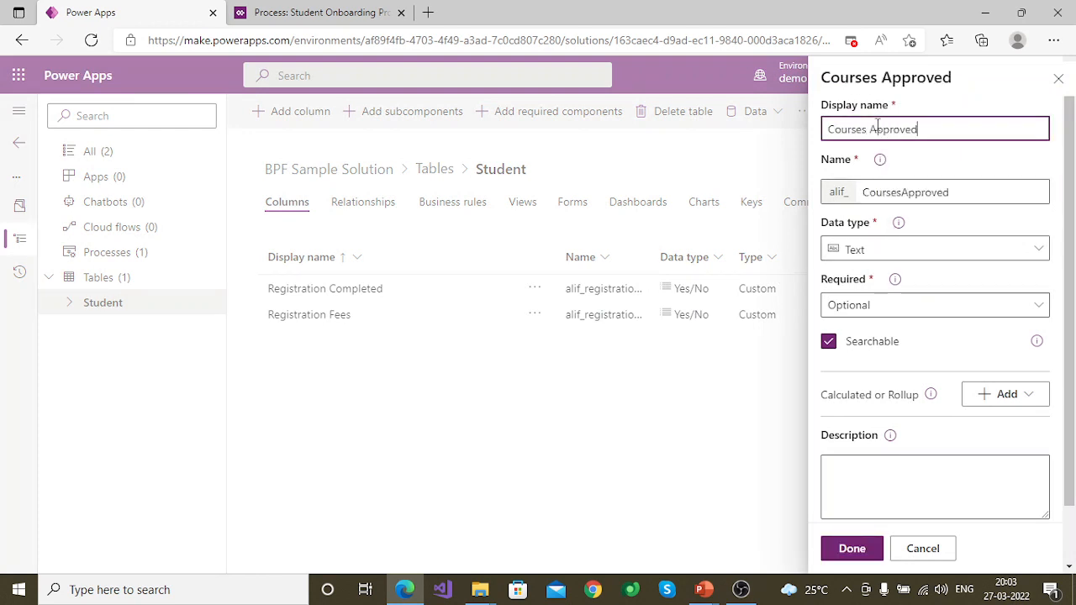
Set Courses Approved to the Yes/No data type and Required, and save the Student table
left_click(916, 250)
scroll(714, 505, "down", 5)
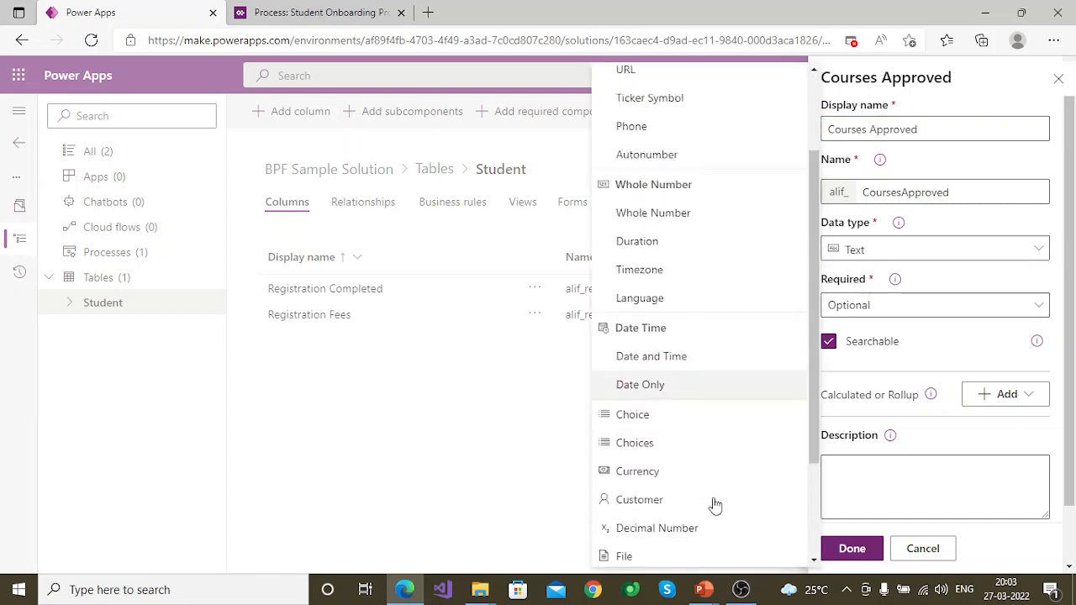
left_click(676, 554)
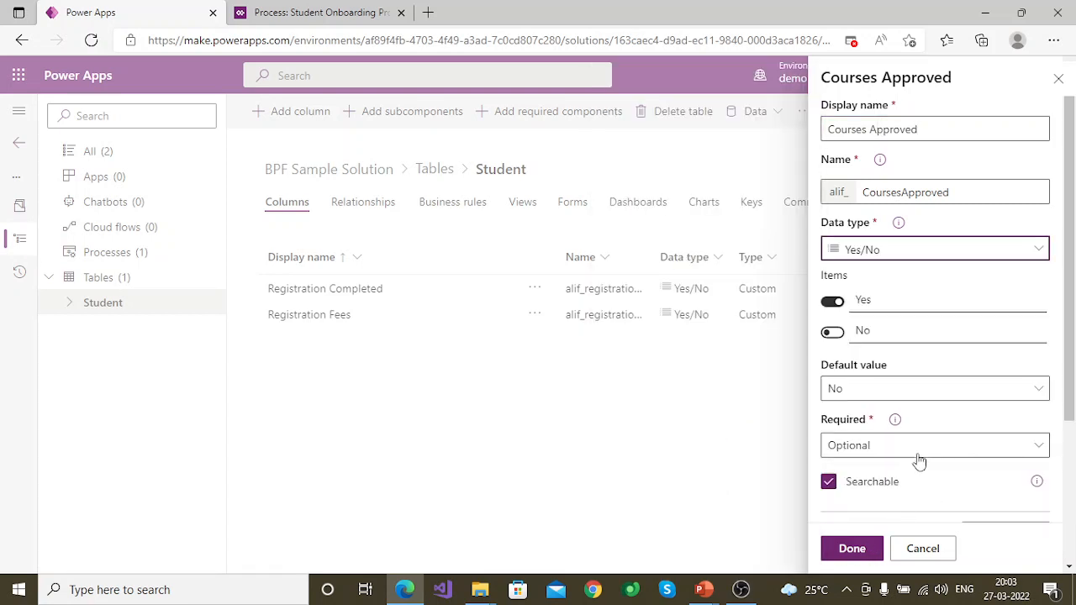
left_click(907, 455)
left_click(851, 527)
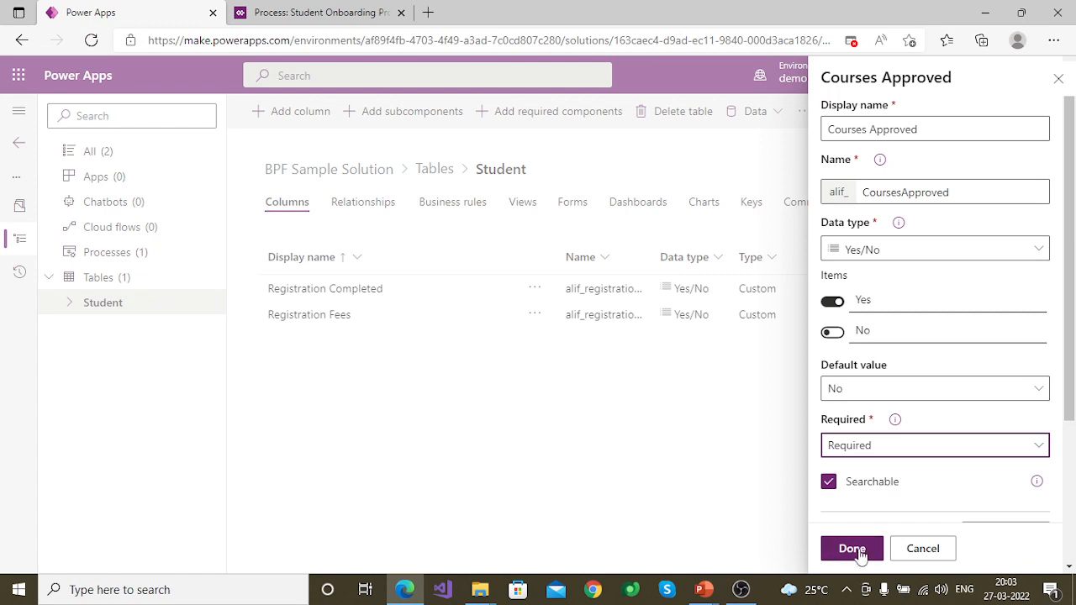
left_click(852, 549)
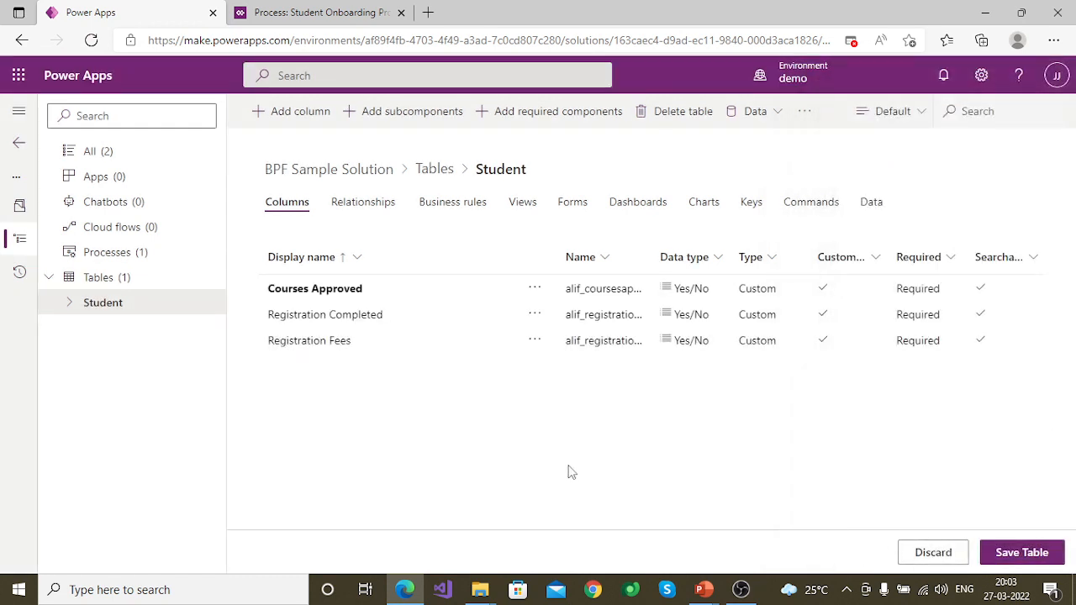
left_click(1019, 552)
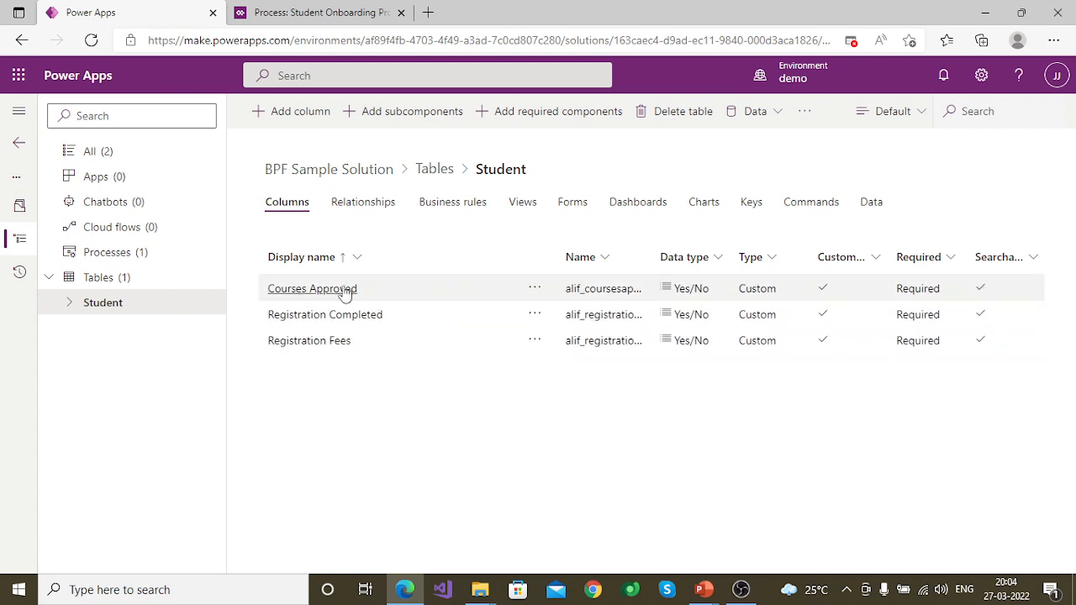
Add a further column to the Student table with the display name Onboarding Completed
left_click(311, 118)
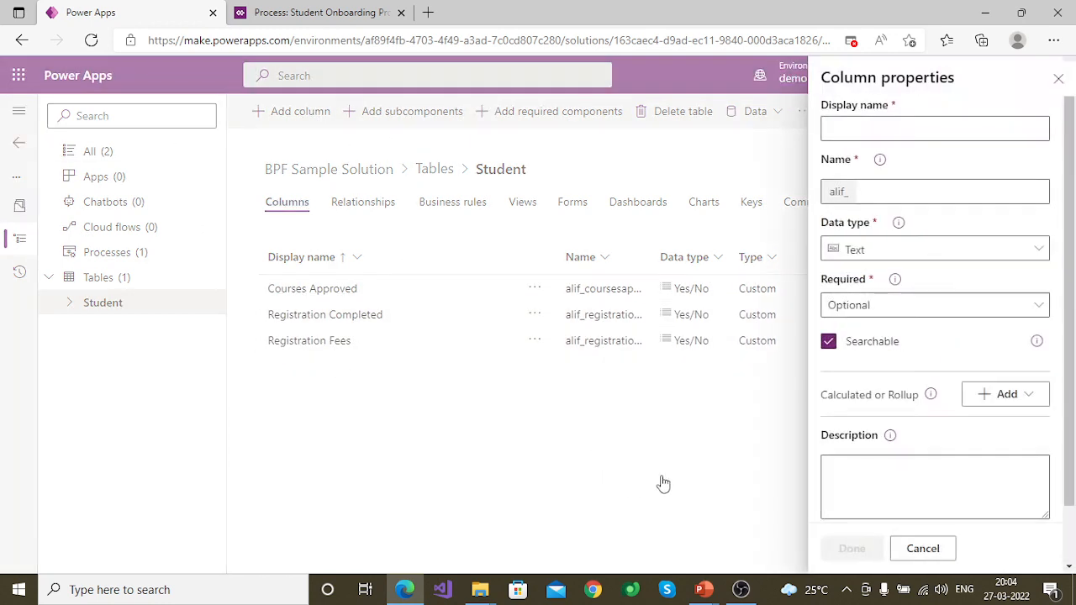
left_click(936, 131)
type("On")
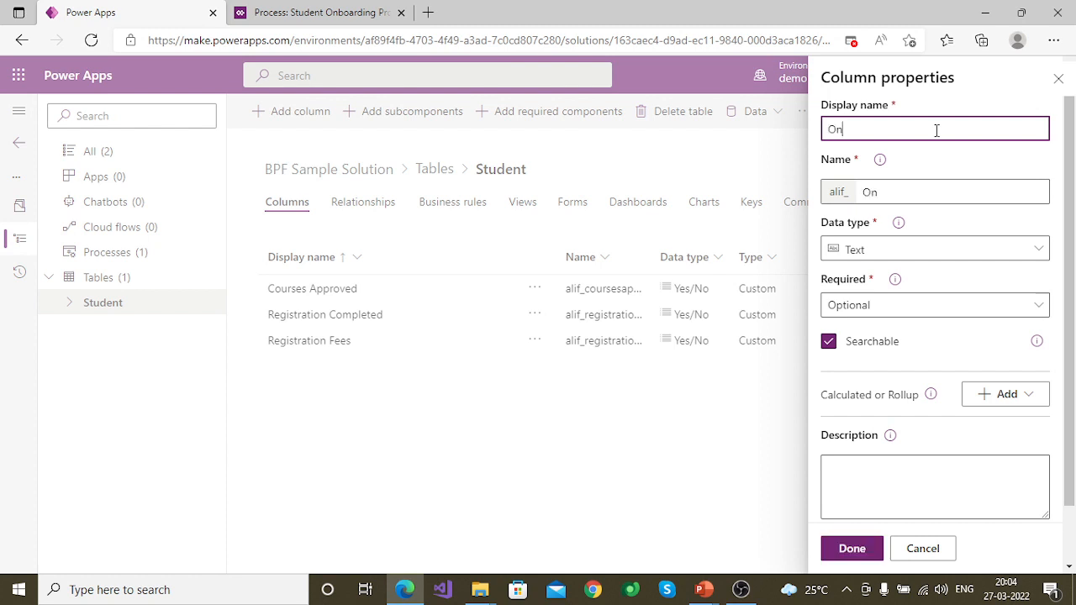
type("board")
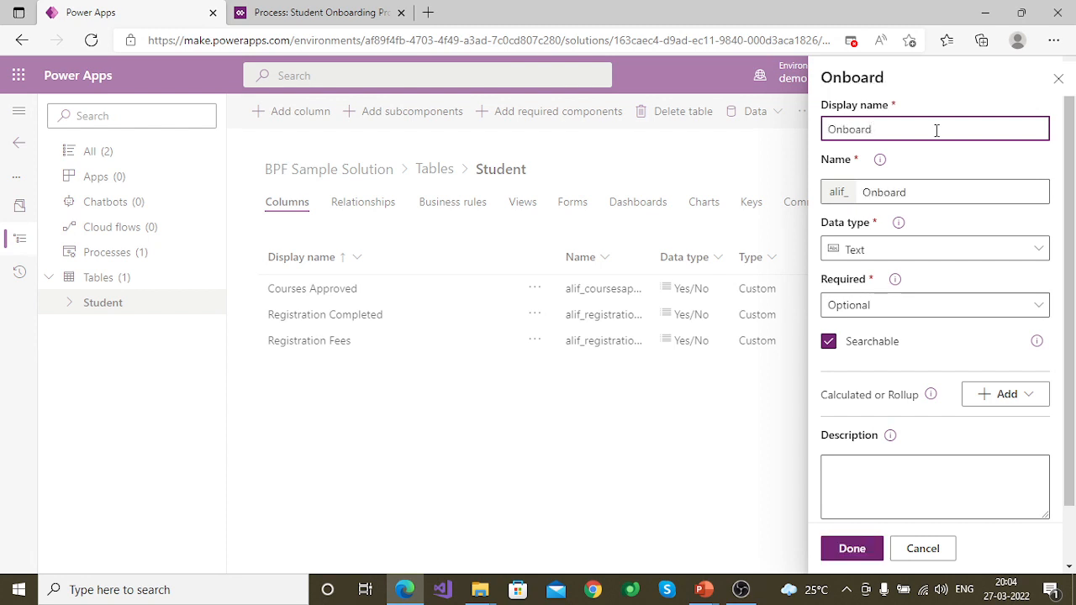
type("ing Cn")
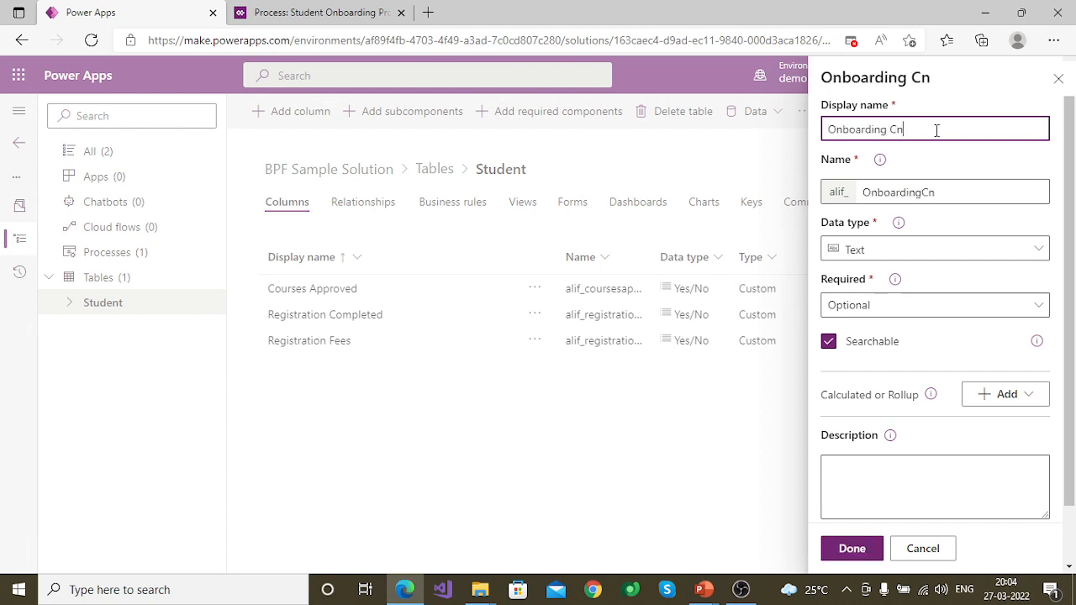
key("BackSpace")
type("ompleted")
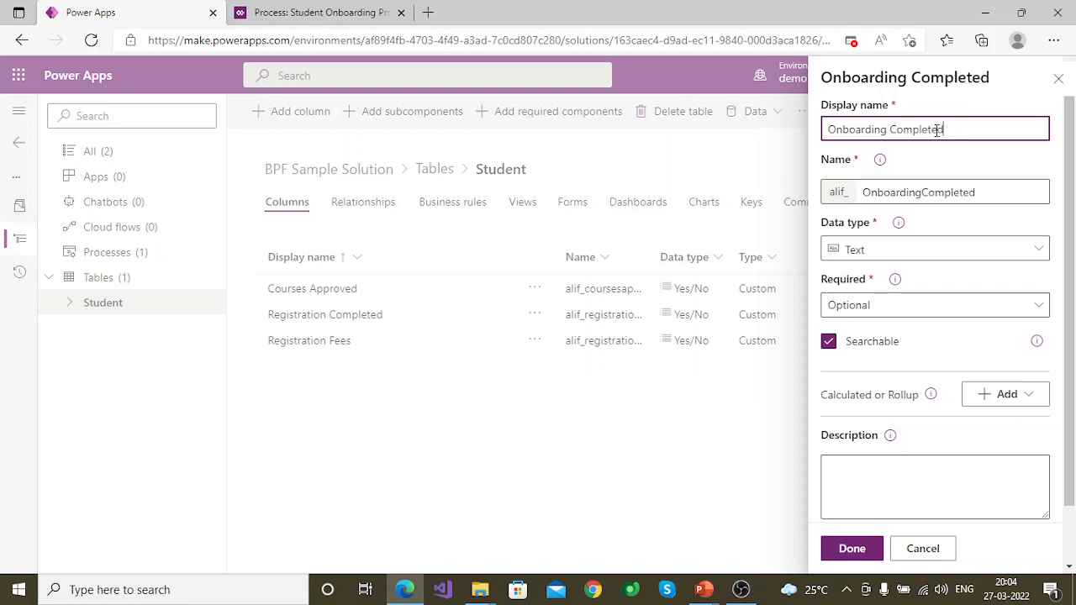
Give Onboarding Completed the Yes/No data type, make it Required, and save the Student table
left_click(922, 249)
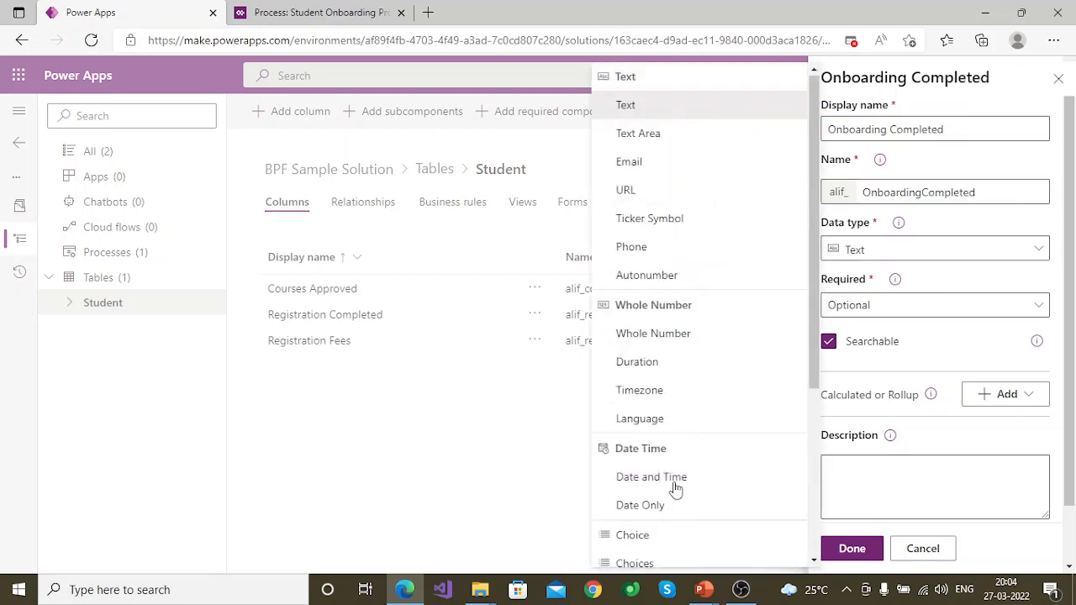
scroll(668, 521, "down", 4)
left_click(635, 555)
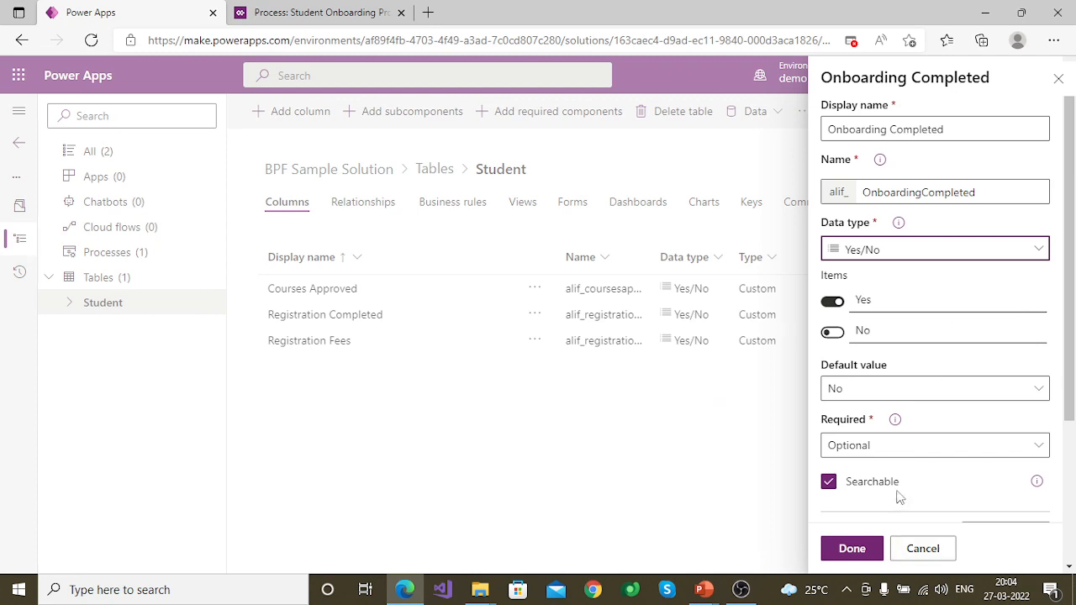
left_click(897, 454)
left_click(853, 527)
left_click(851, 548)
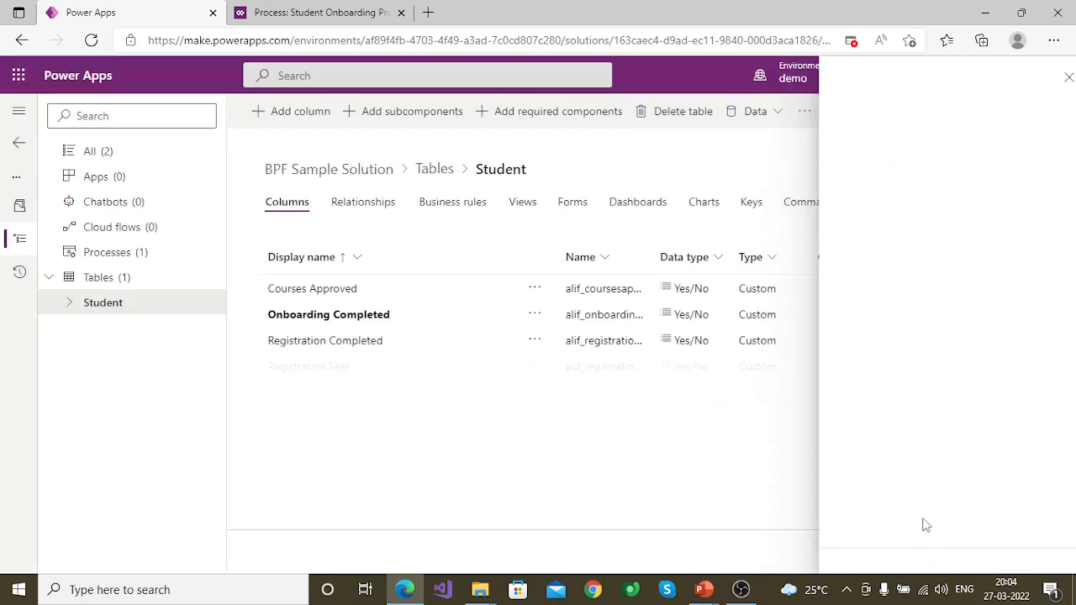
left_click(1034, 555)
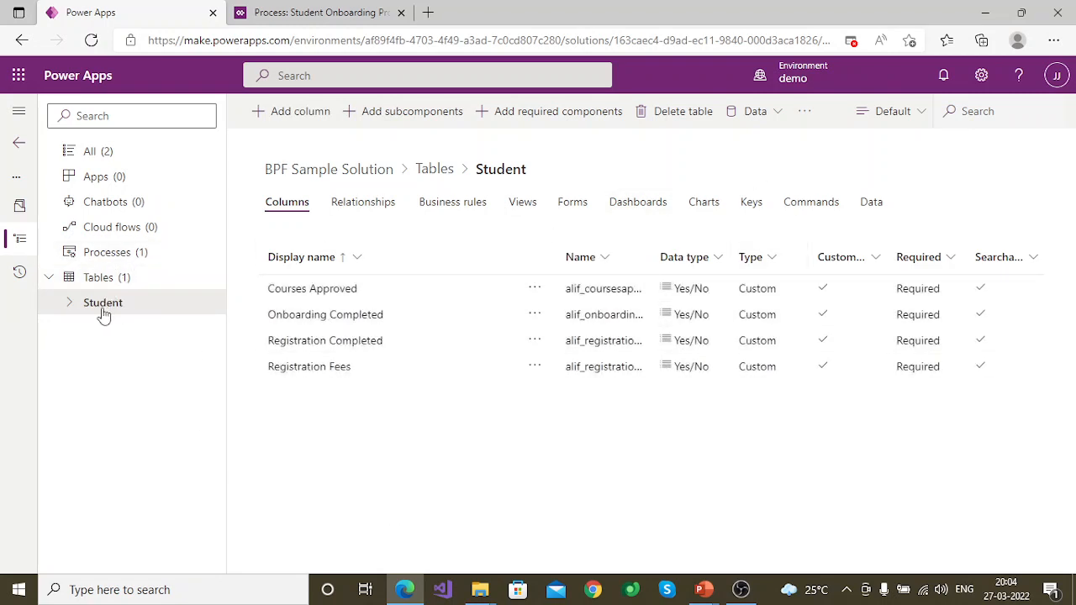
Select the Student table in the list of all BPF Sample Solution components
left_click(96, 151)
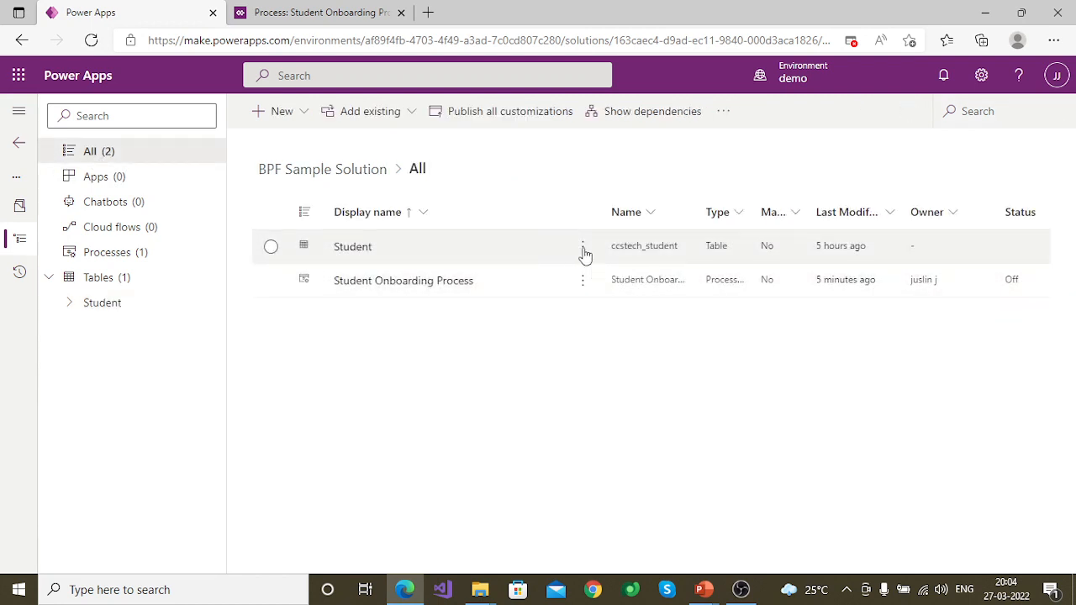
left_click(583, 251)
left_click(895, 388)
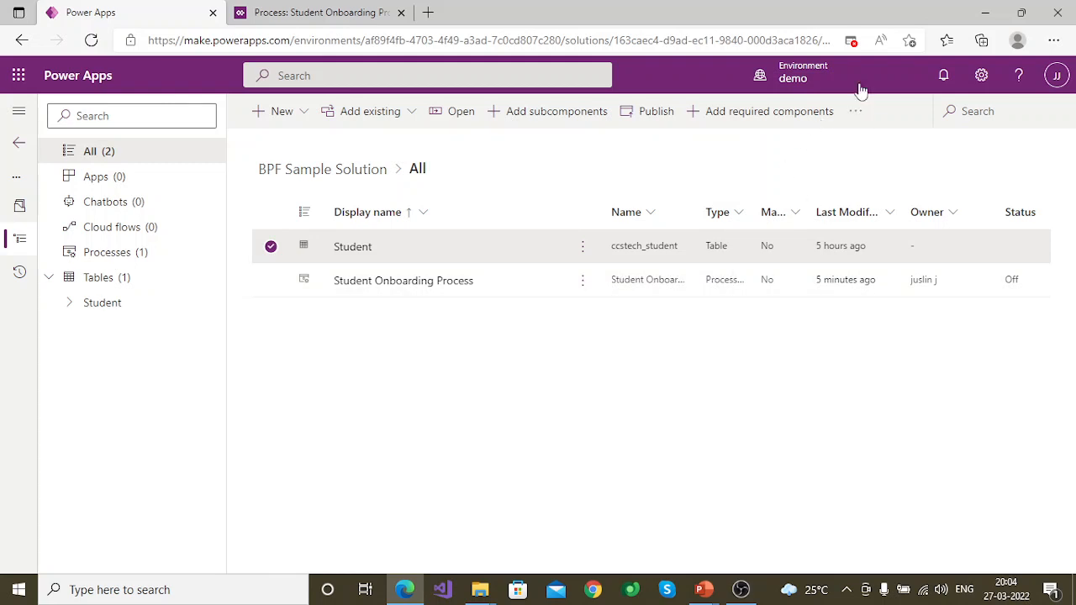
Always allow pop-ups and redirects from make.powerapps.com in the browser
left_click(855, 44)
left_click(744, 123)
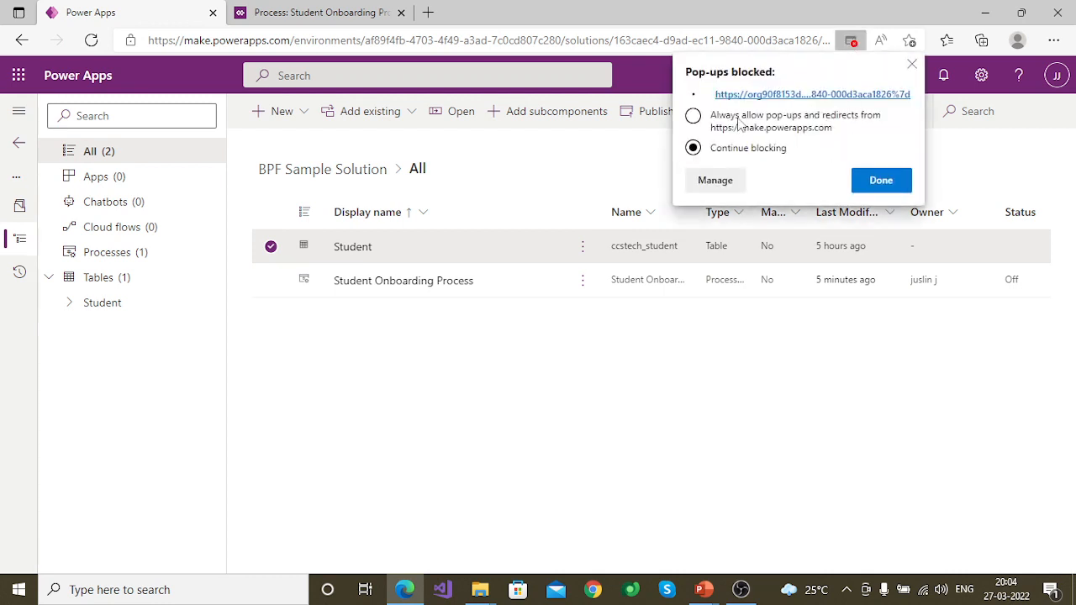
left_click(881, 181)
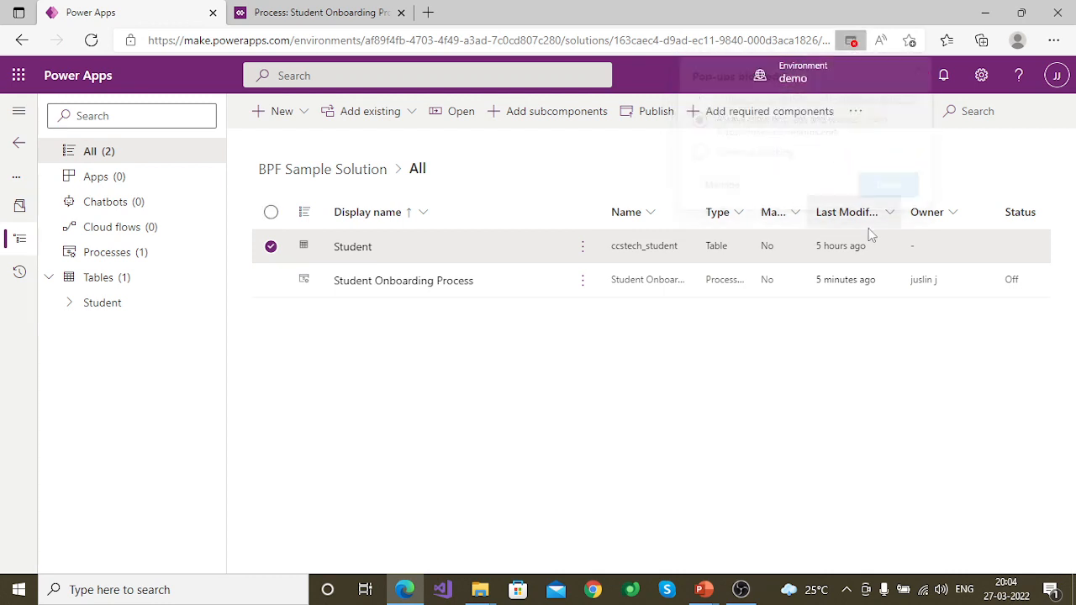
Publish the Student table in BPF Sample Solution
left_click(583, 245)
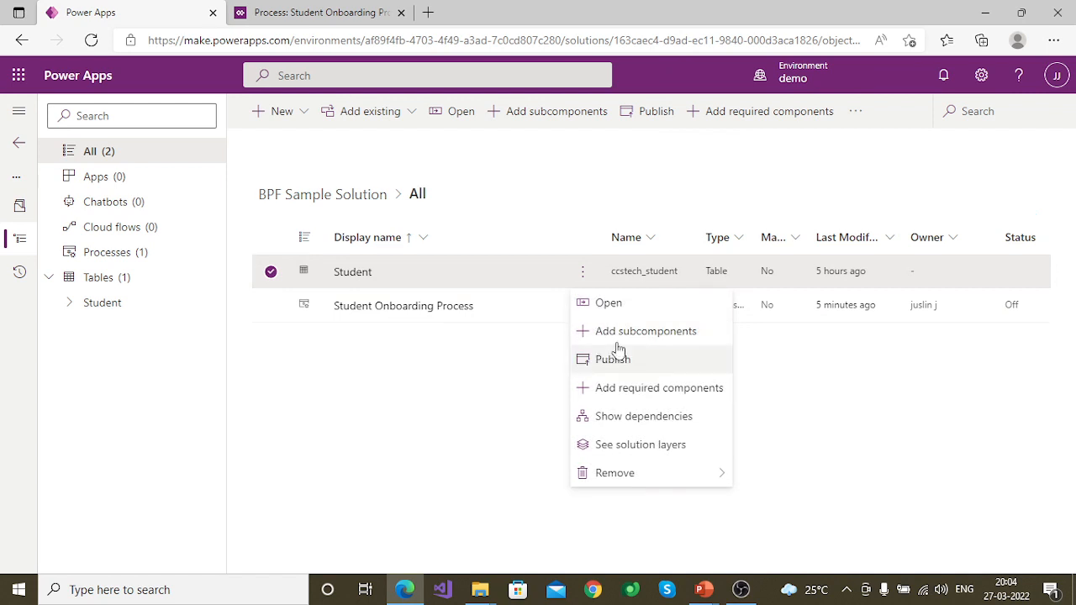
left_click(355, 389)
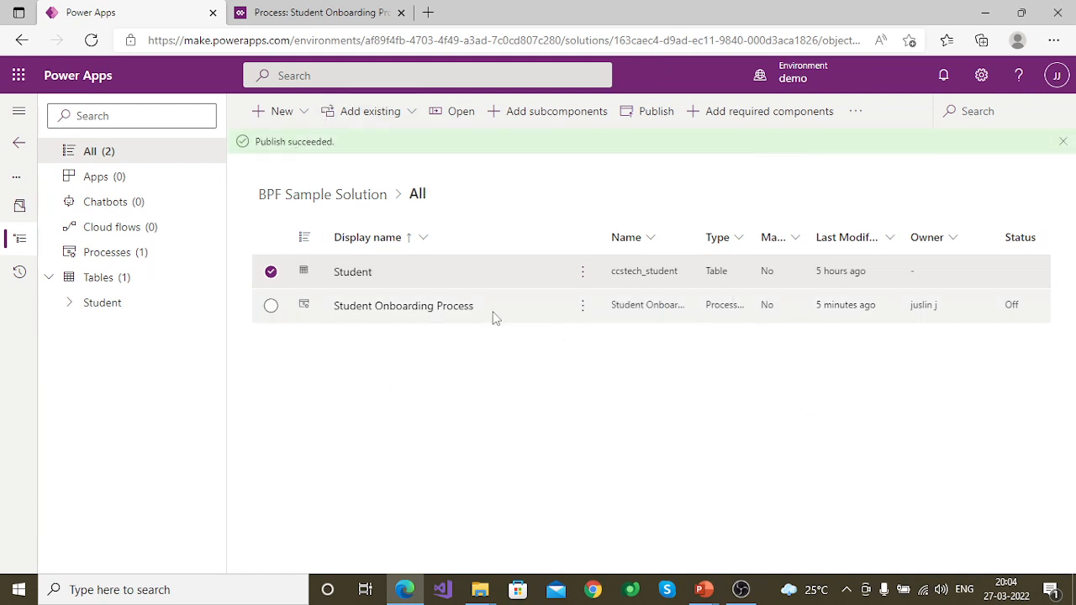
Close the old process designer, reload the solution's component list, and reopen Student Onboarding Process in the designer
left_click(400, 13)
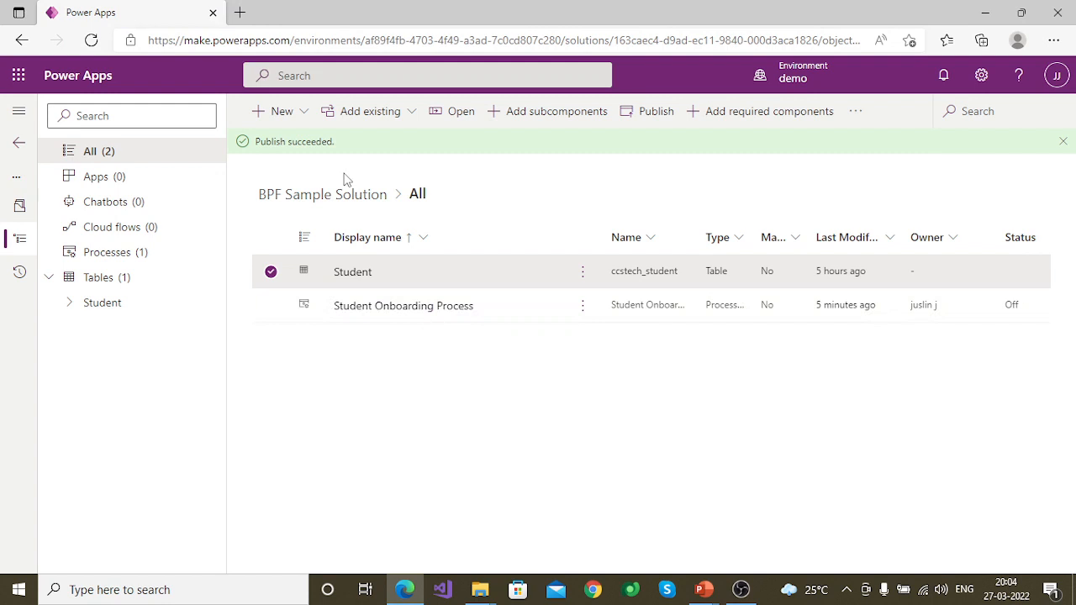
key("F5")
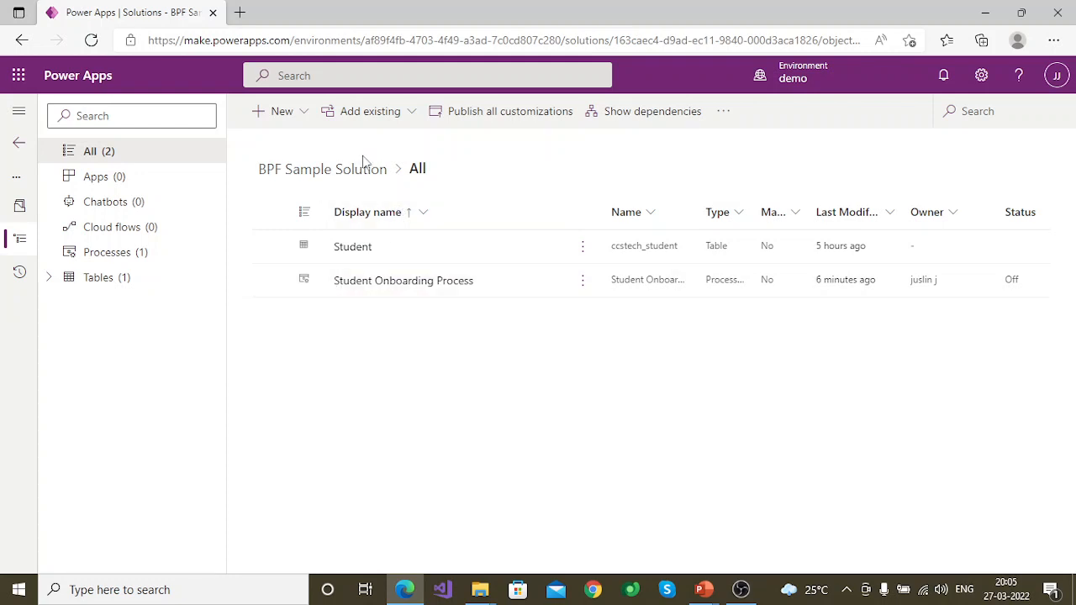
left_click(458, 284)
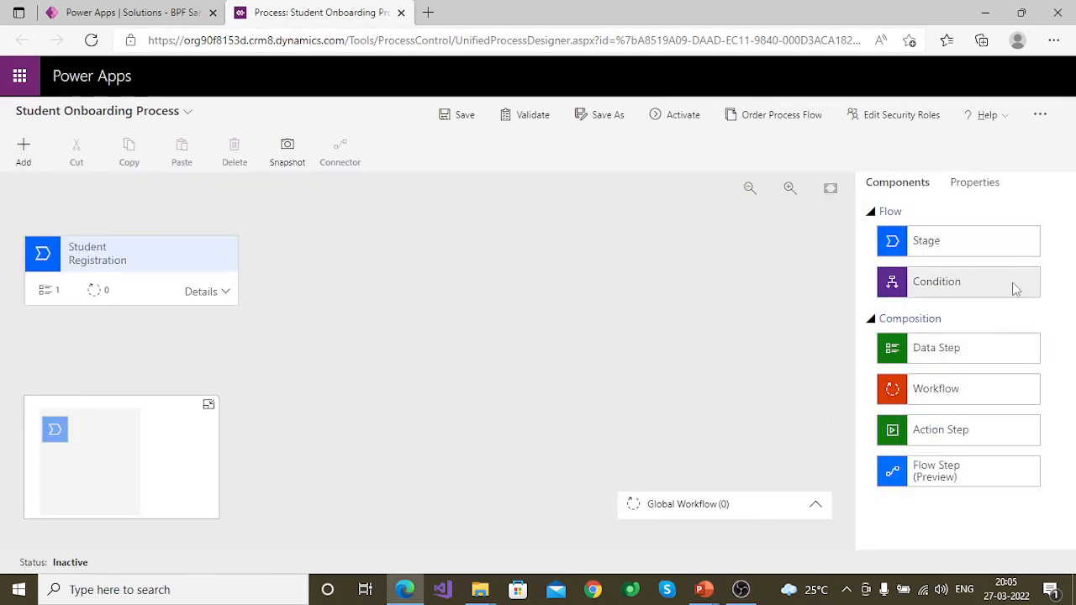
Bind the Registration stage's first data step to the Registration Fees field, make it Required, and apply the change
left_click(217, 292)
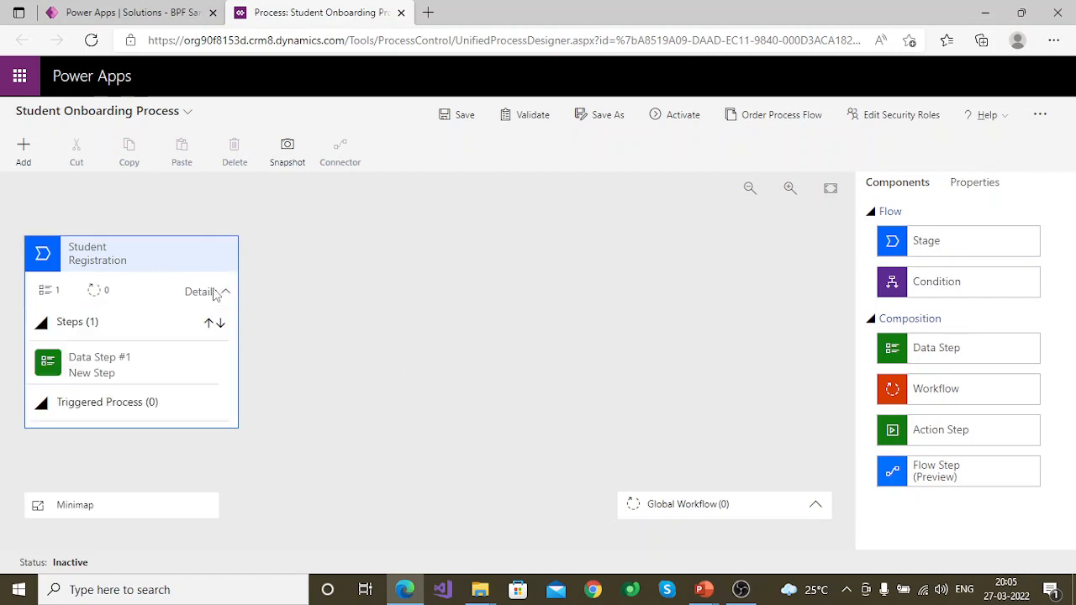
left_click(99, 364)
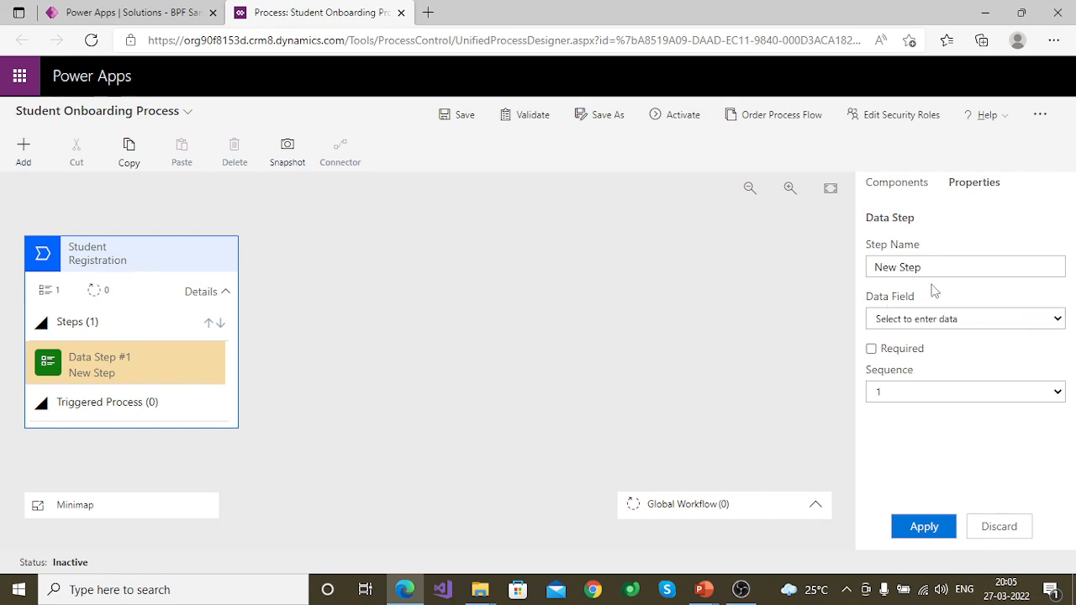
left_click(1057, 319)
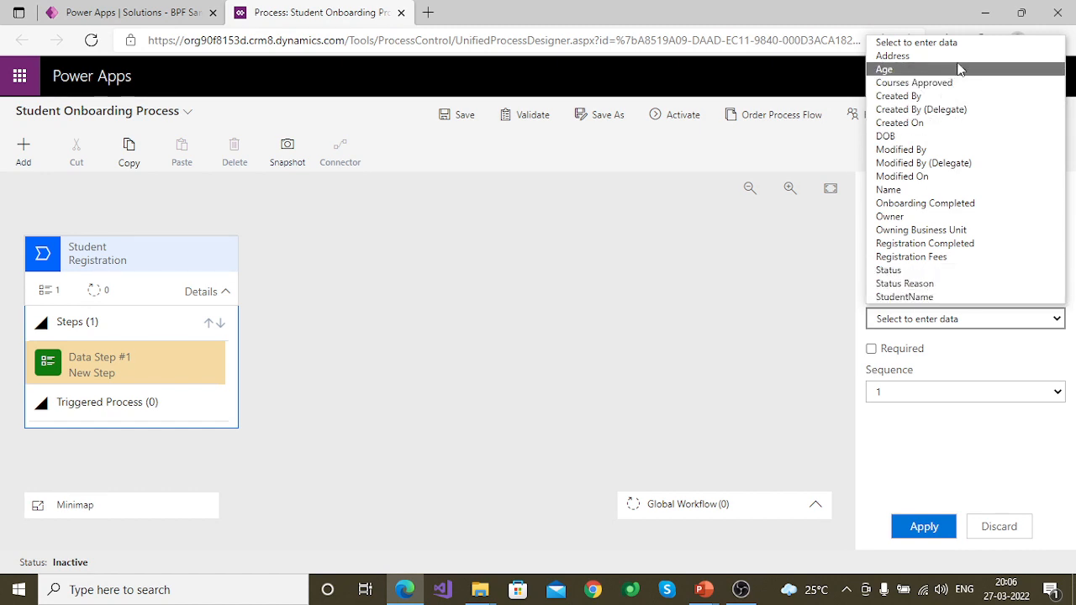
left_click(925, 256)
left_click(872, 351)
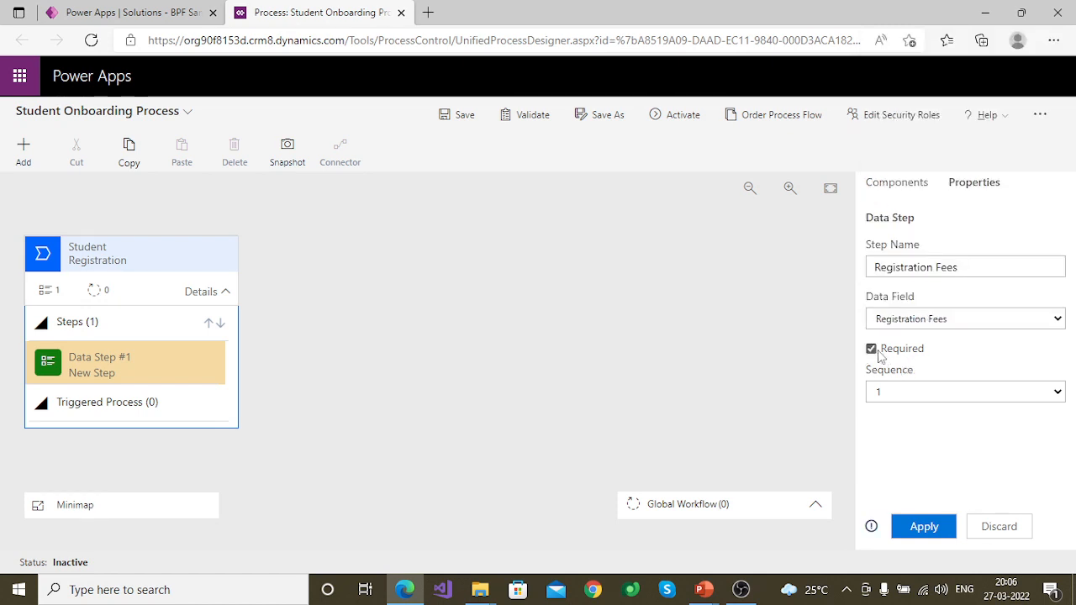
left_click(924, 527)
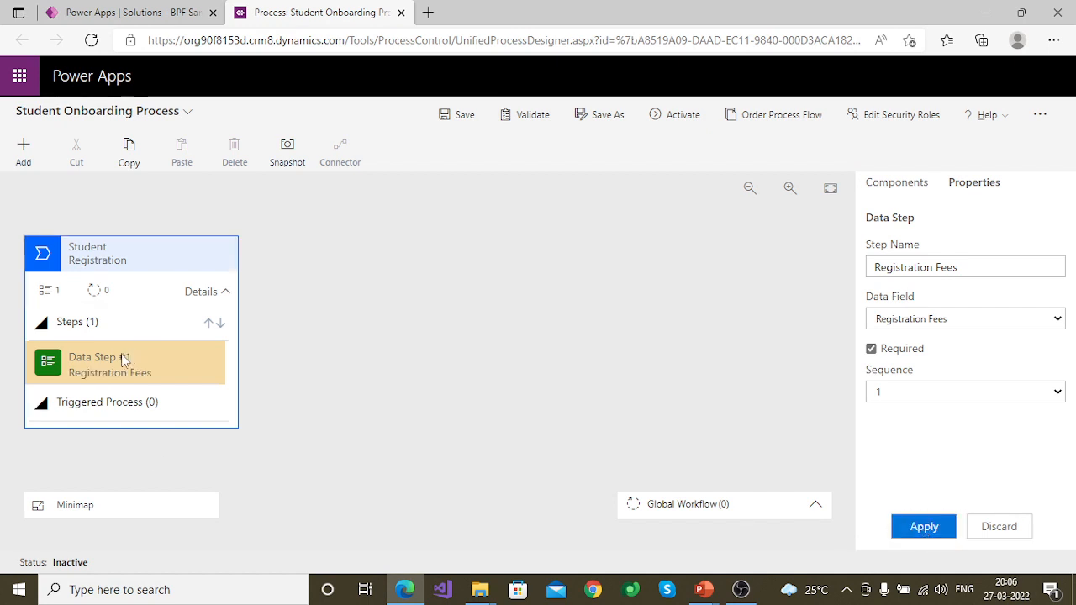
Add a second data step below Registration Fees in the Registration stage
left_click(23, 148)
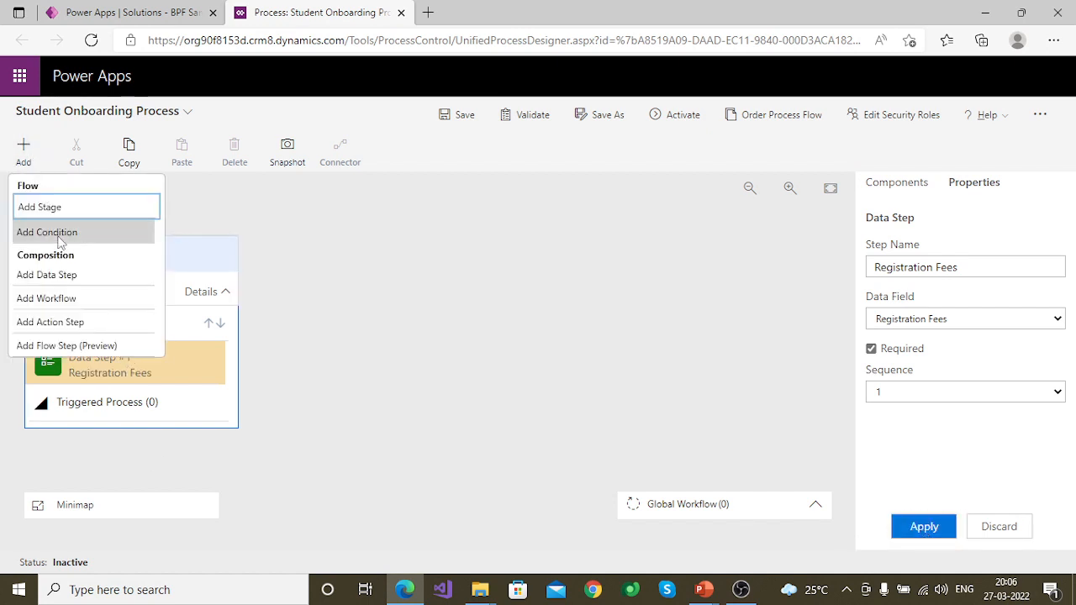
left_click(47, 275)
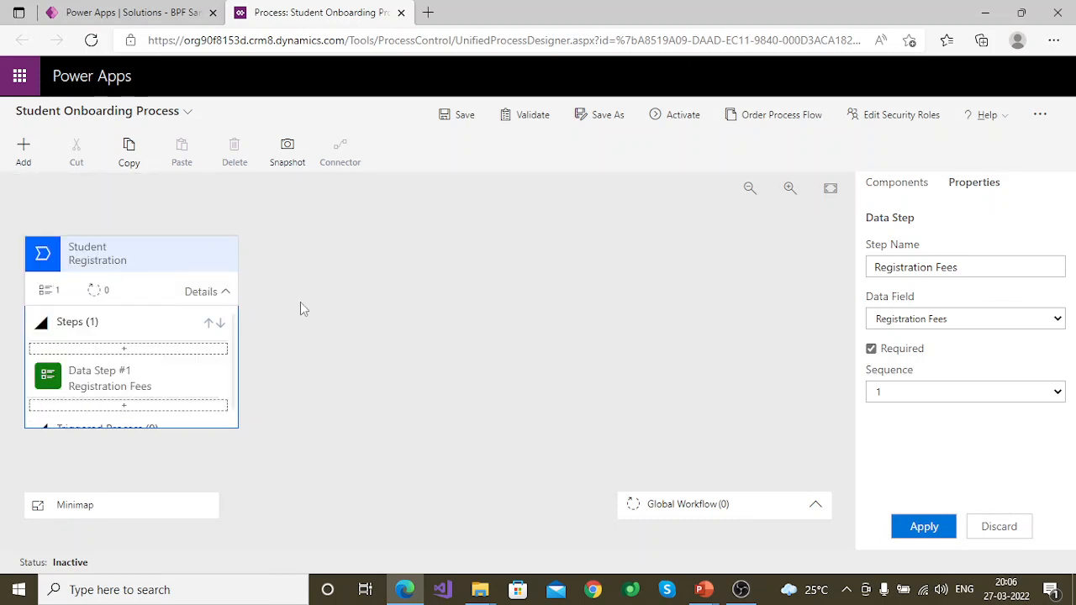
scroll(166, 376, "down", 2)
scroll(113, 404, "up", 2)
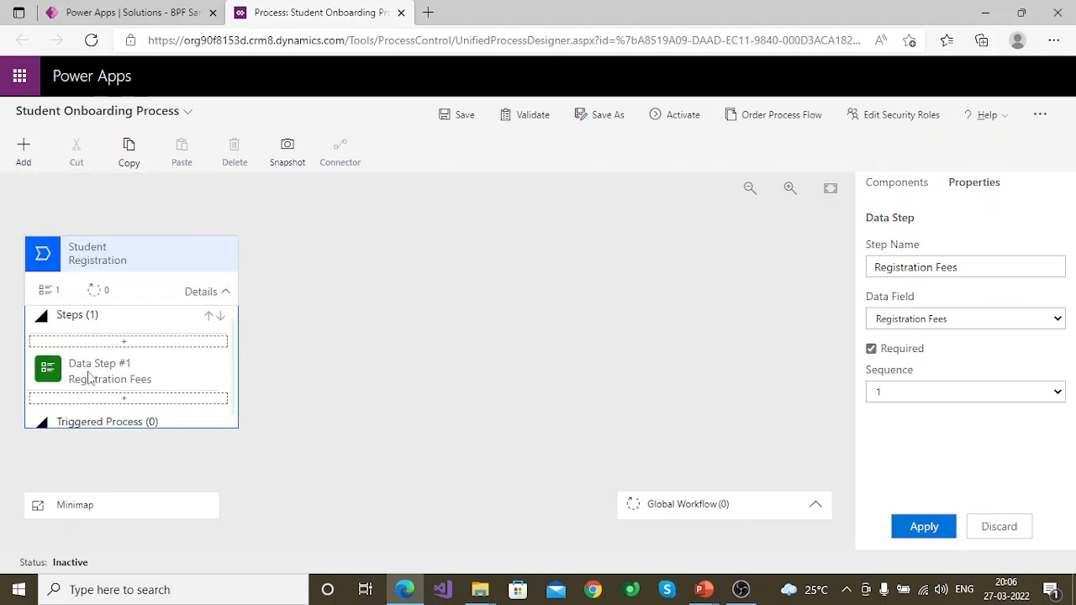
left_click(99, 349)
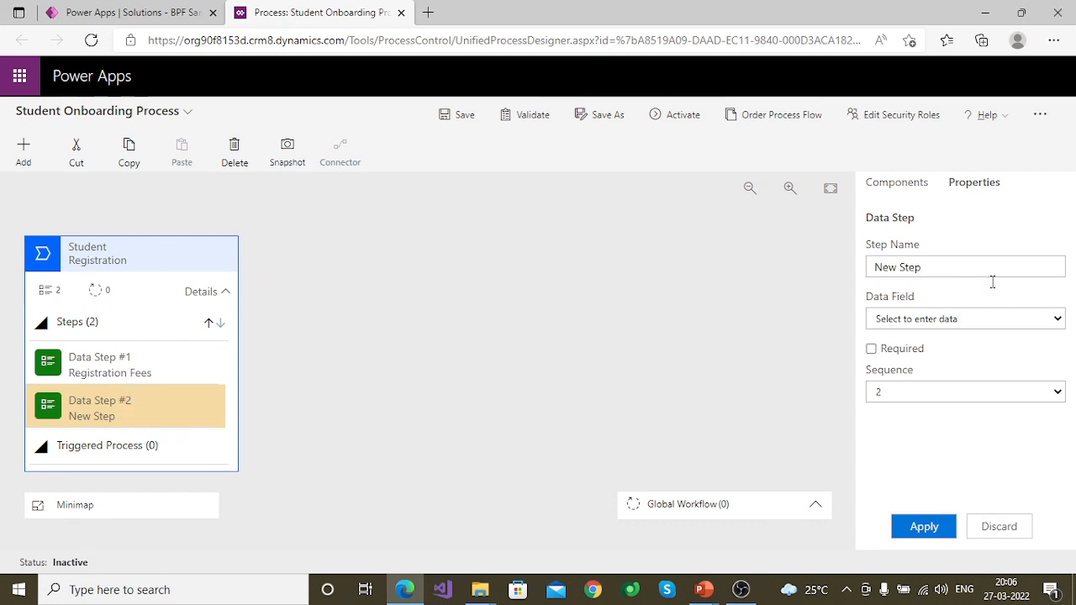
Bind the Registration stage's second data step to the Registration Completed field, make it Required, and apply the change
left_click(1007, 318)
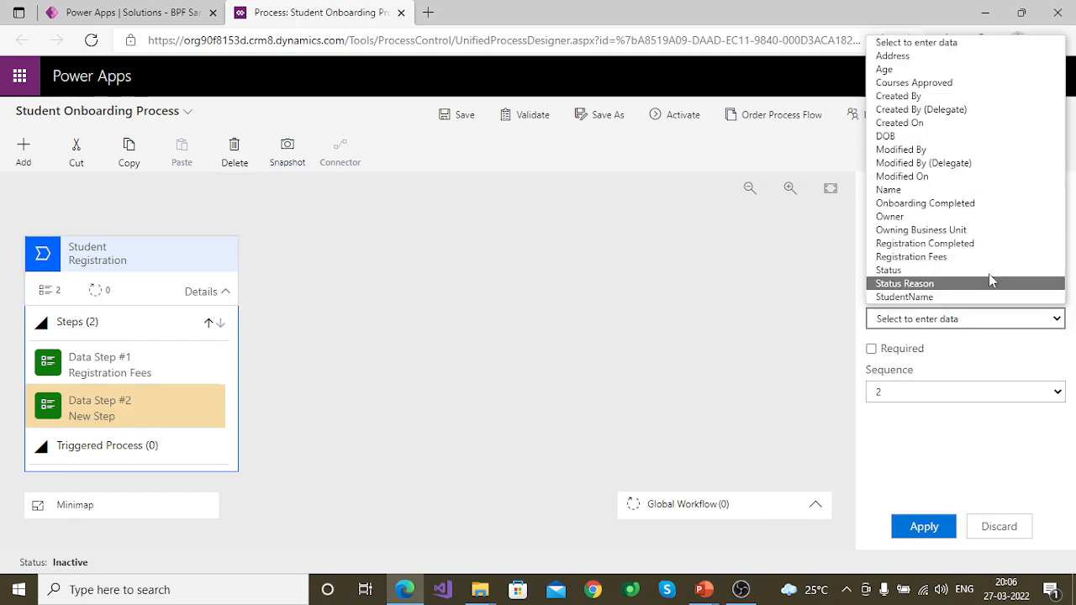
left_click(938, 243)
left_click(871, 348)
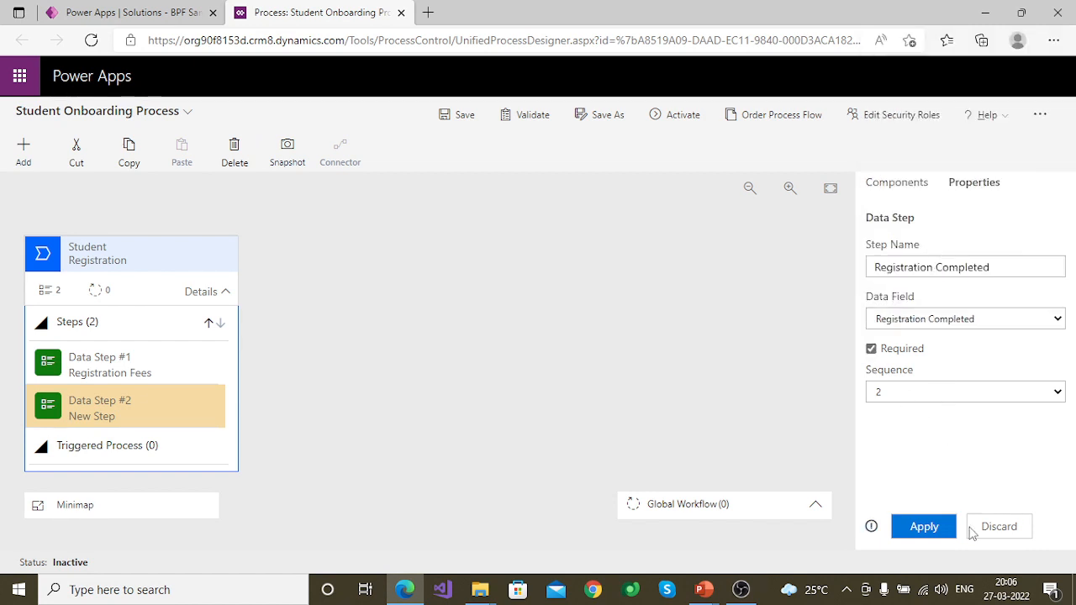
left_click(945, 530)
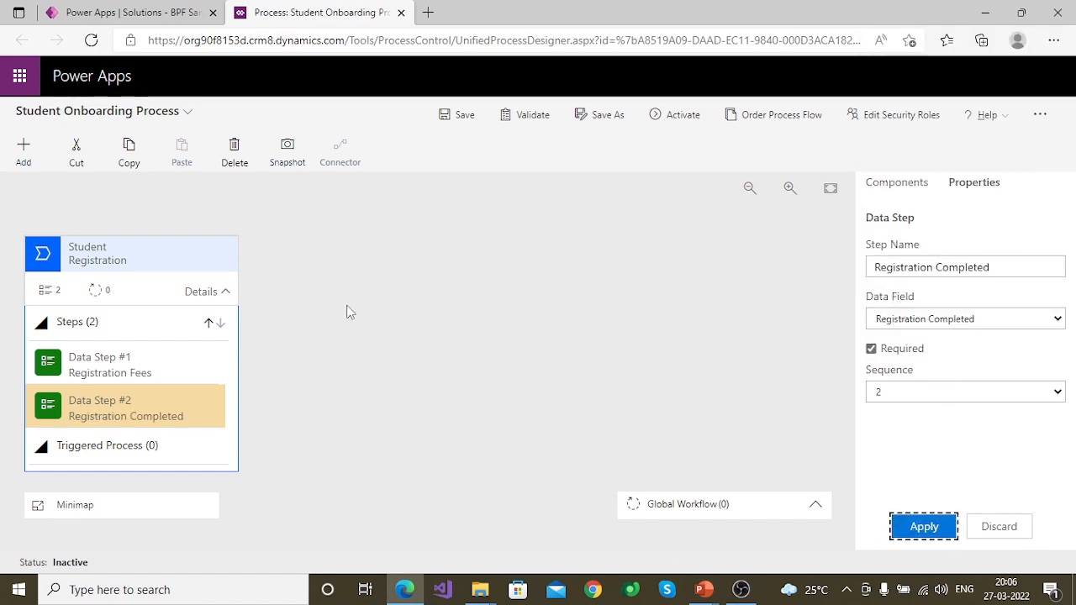
Add a new stage directly after the Registration stage
left_click(177, 269)
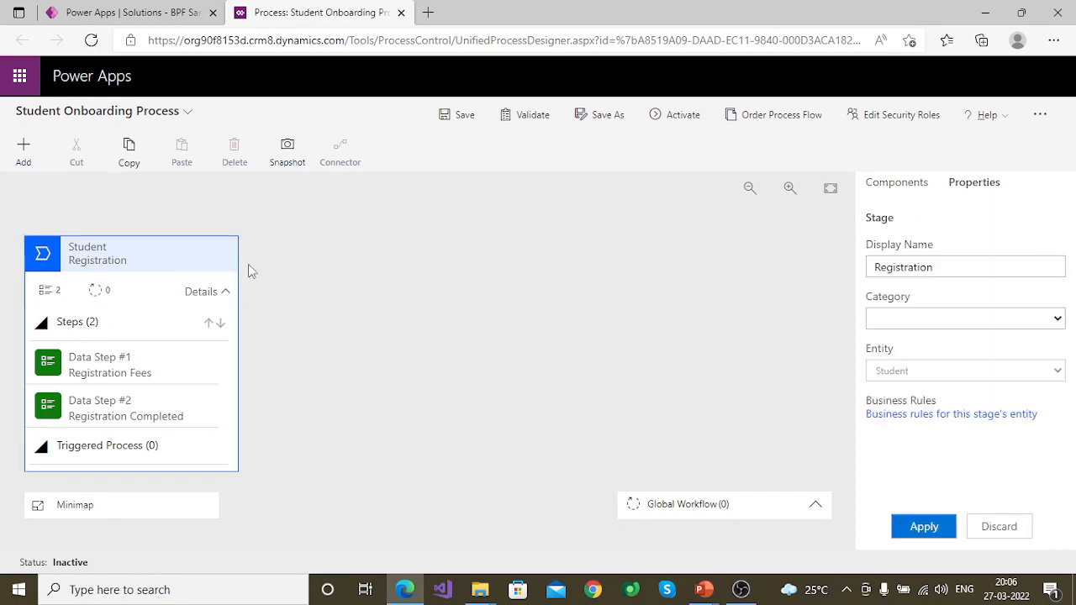
left_click(24, 150)
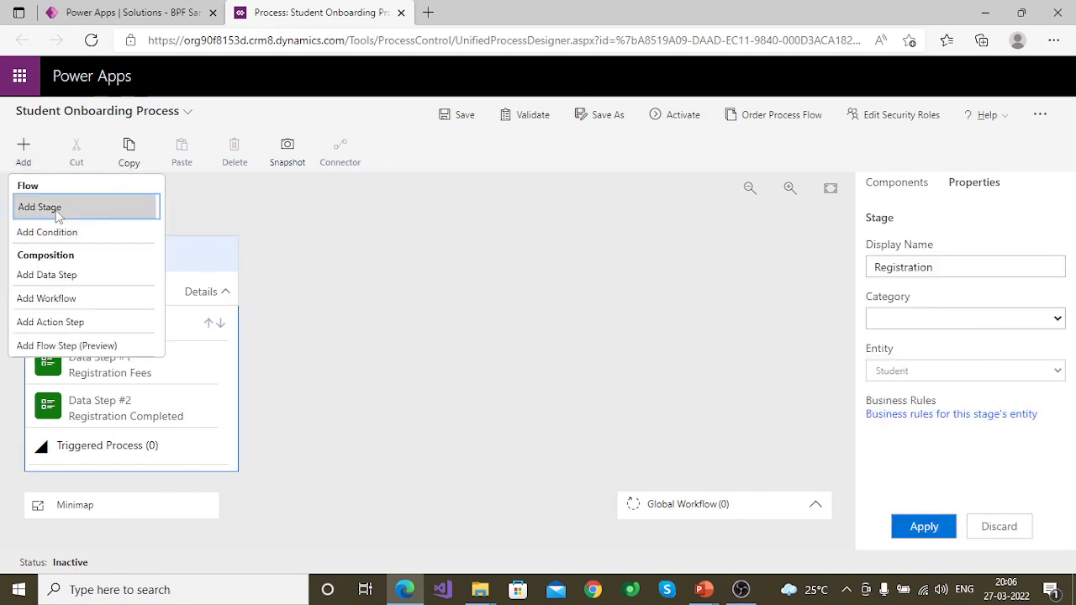
left_click(40, 207)
left_click(270, 269)
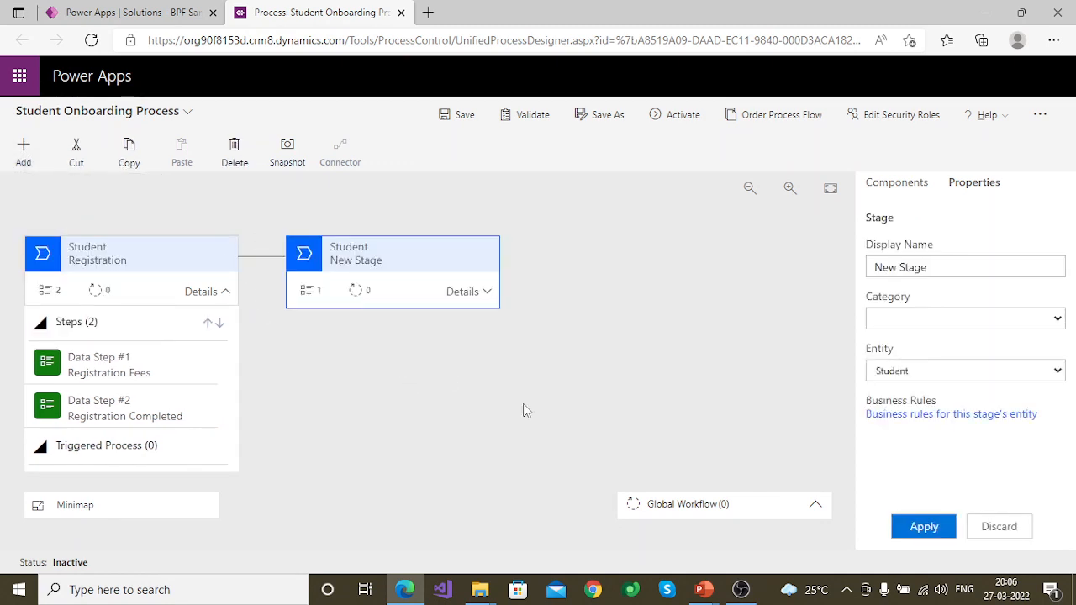
Name the second stage Courses Approved, keep Student as its entity, and apply the stage properties
triple_click(940, 266)
type("Courses Approved")
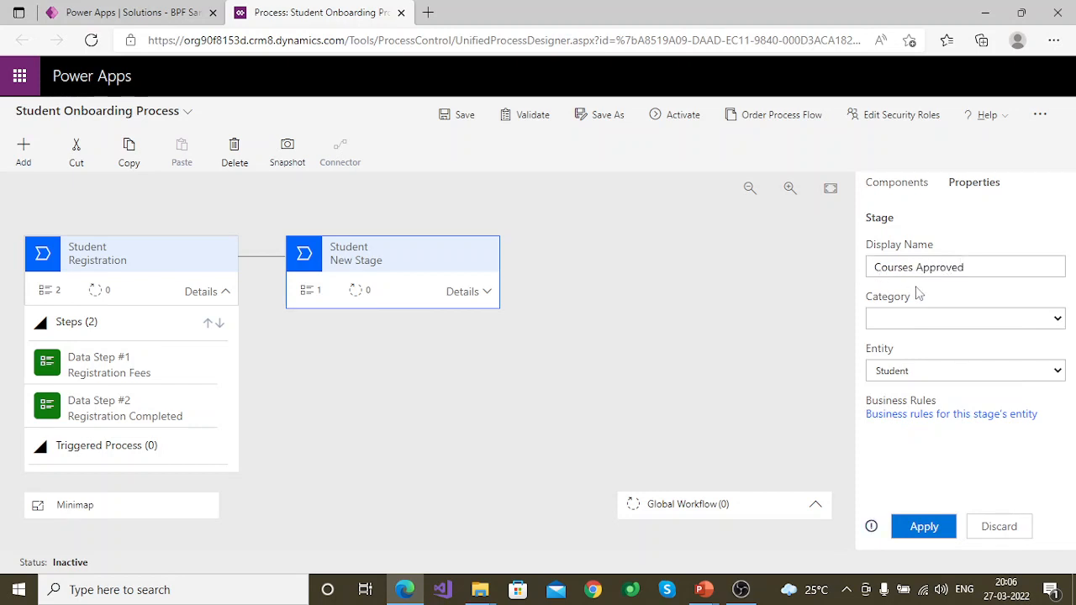
left_click(921, 318)
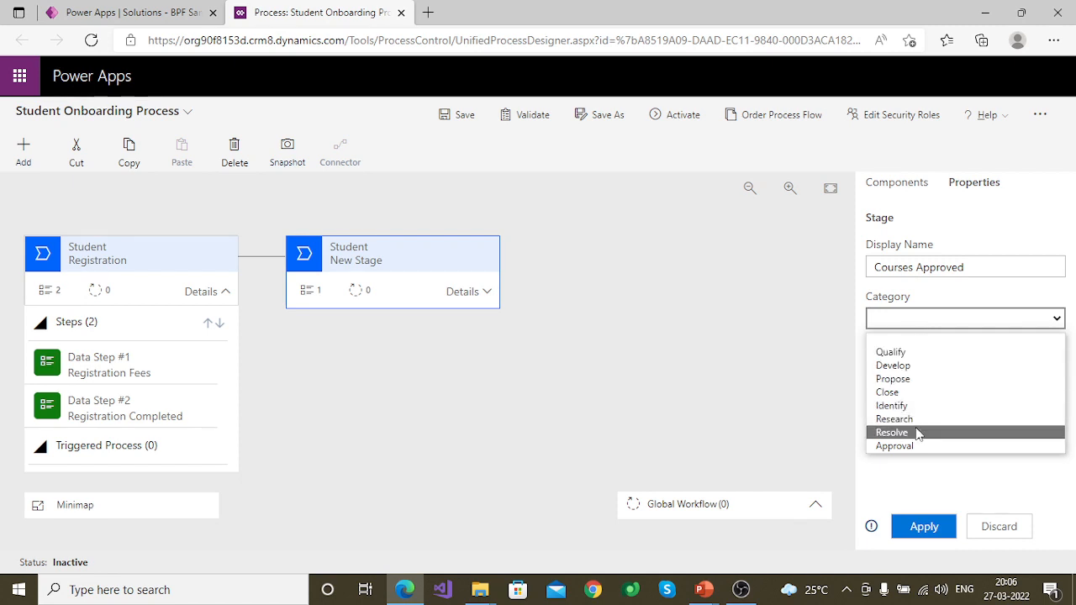
left_click(945, 338)
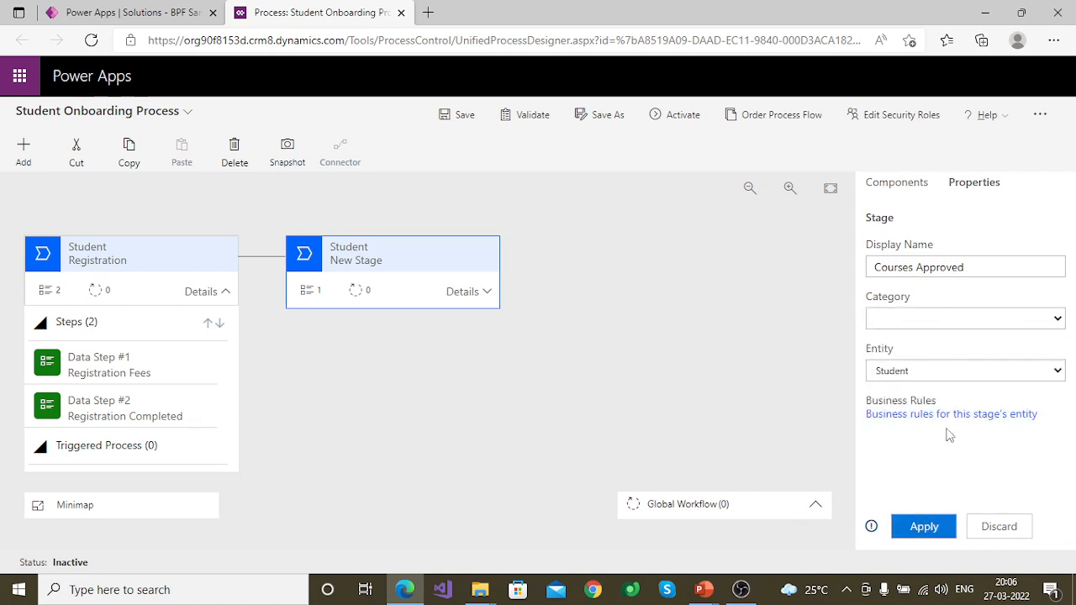
left_click(929, 380)
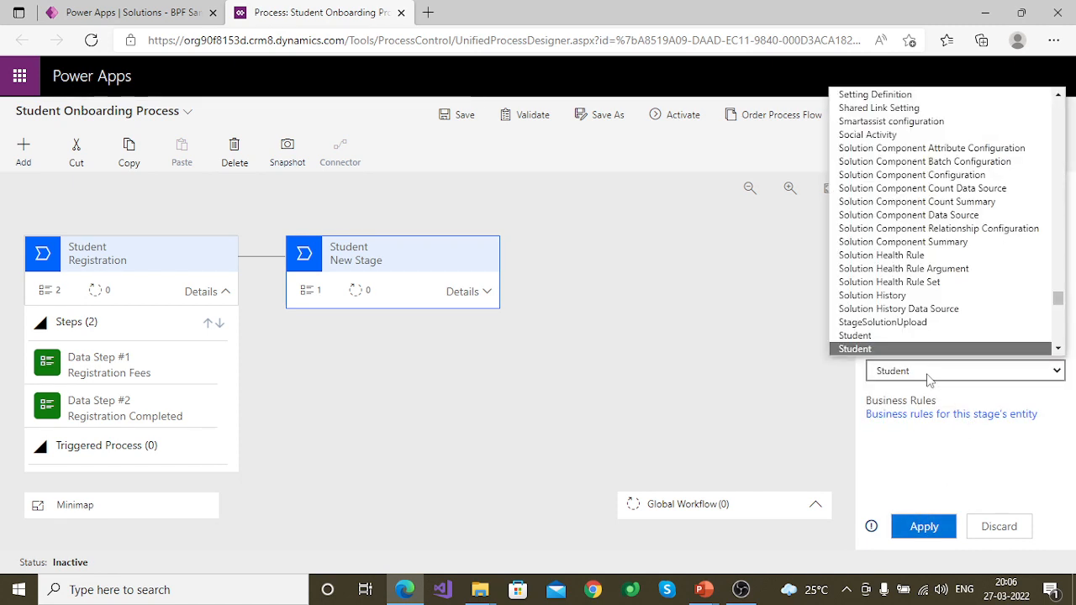
left_click(929, 380)
left_click(925, 527)
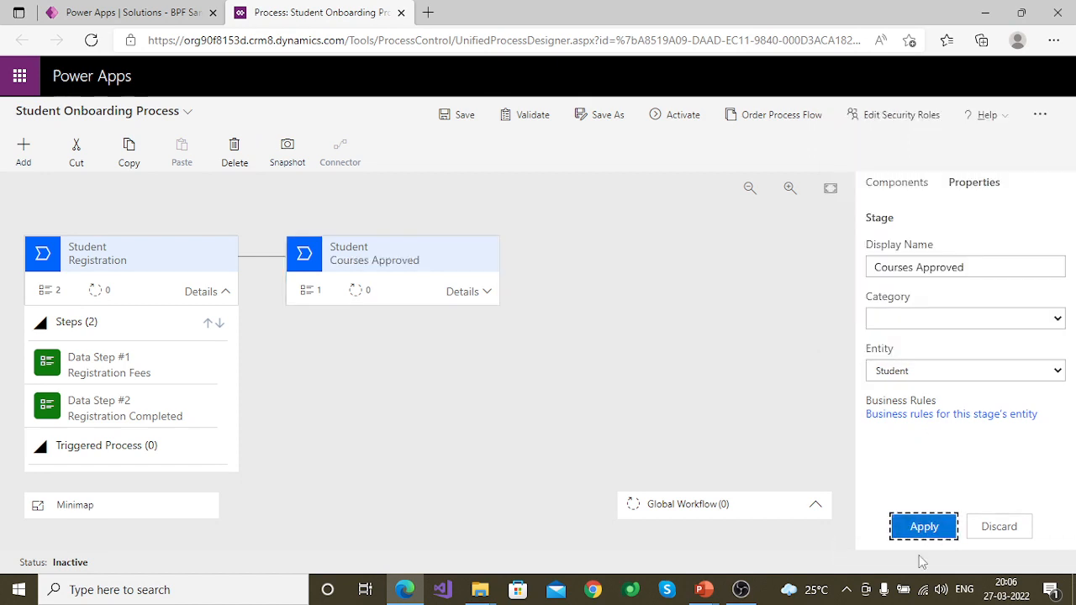
Bind the Courses Approved stage's data step to the Courses Approved field, make it Required, and apply the change
left_click(483, 303)
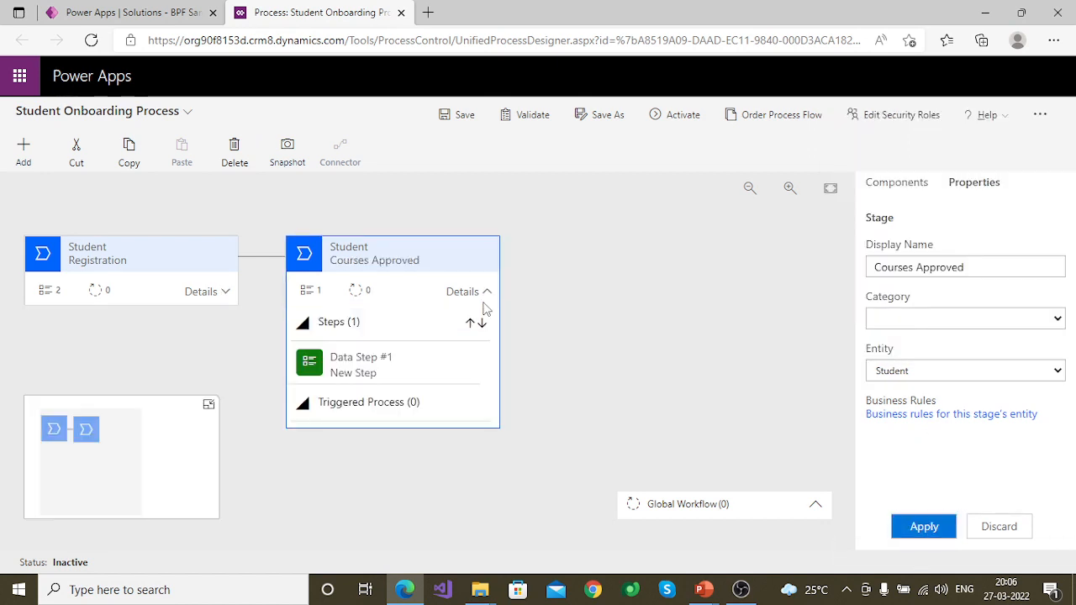
left_click(374, 380)
left_click(906, 321)
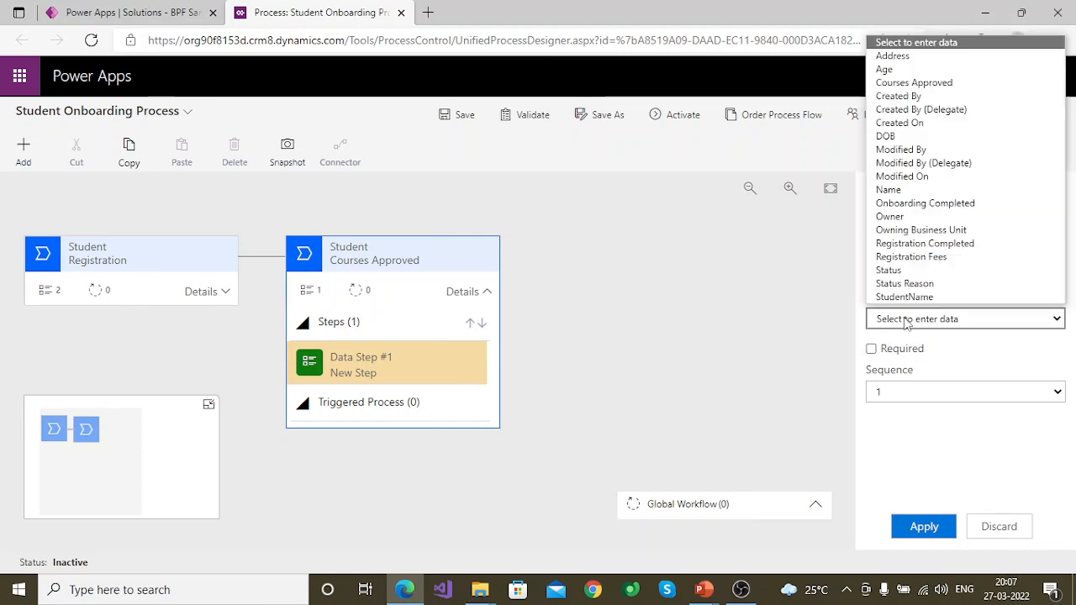
left_click(917, 83)
left_click(872, 348)
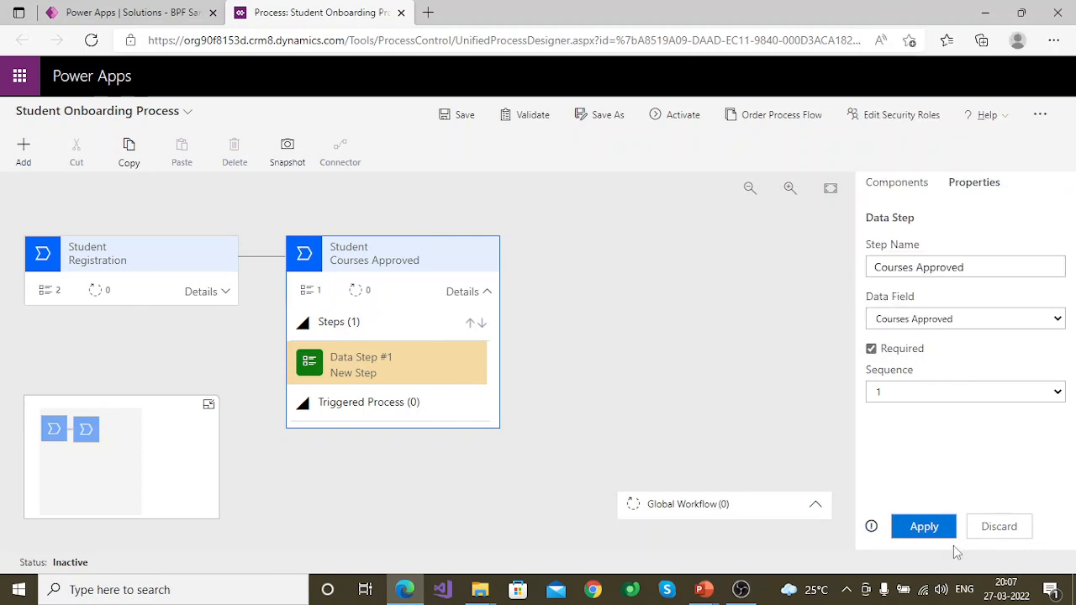
left_click(929, 531)
Add a third stage at the end of the flow, after Courses Approved
left_click(446, 257)
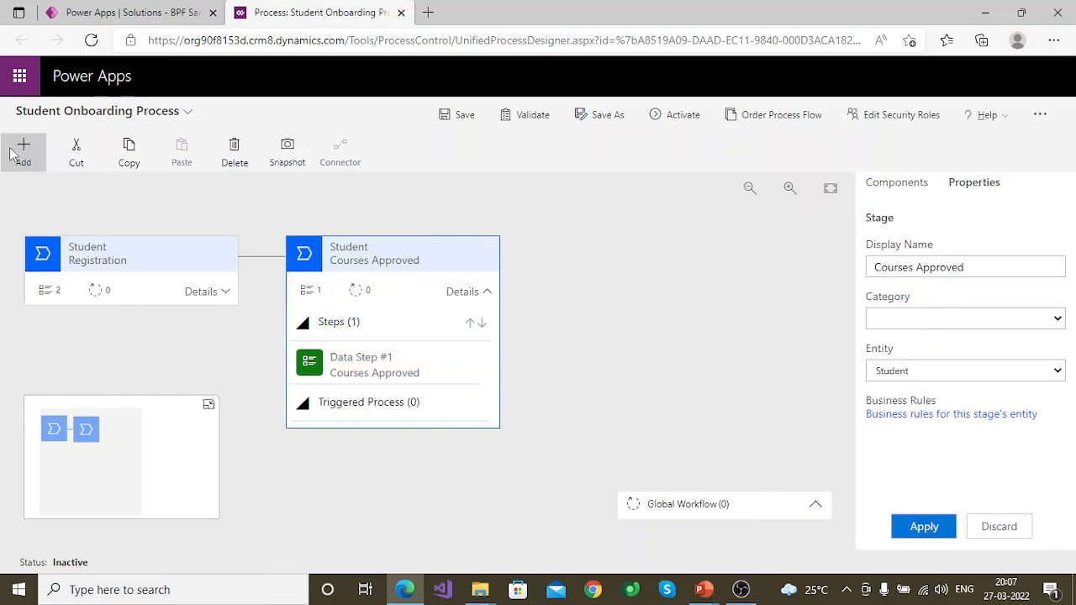
left_click(23, 151)
left_click(55, 206)
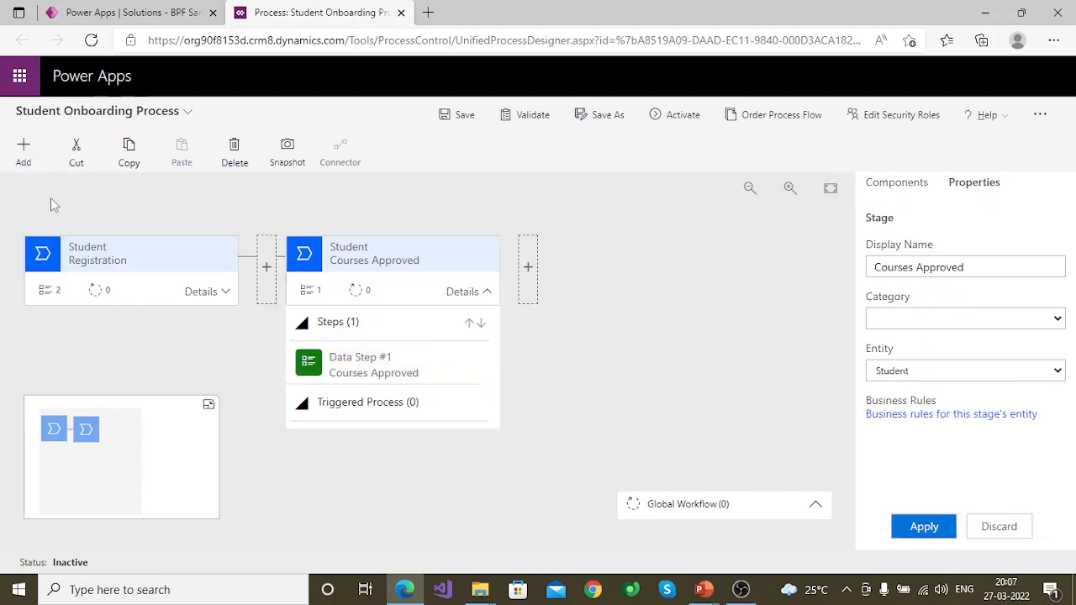
left_click(528, 271)
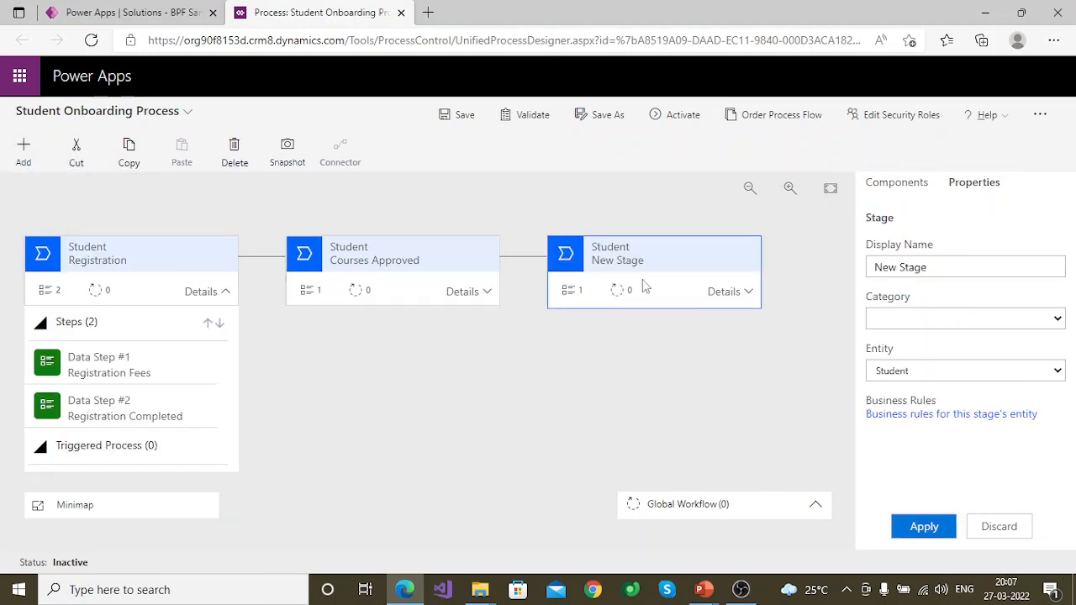
Name the third stage Onboarding Completed, leave its category blank, and apply the stage properties
left_click(975, 320)
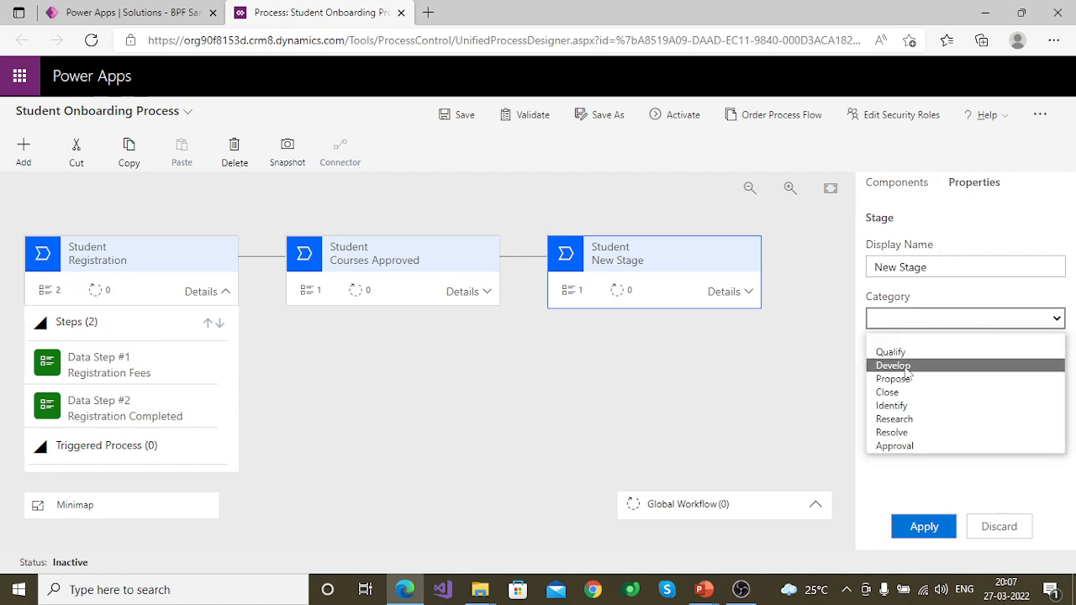
left_click(903, 267)
left_click(728, 292)
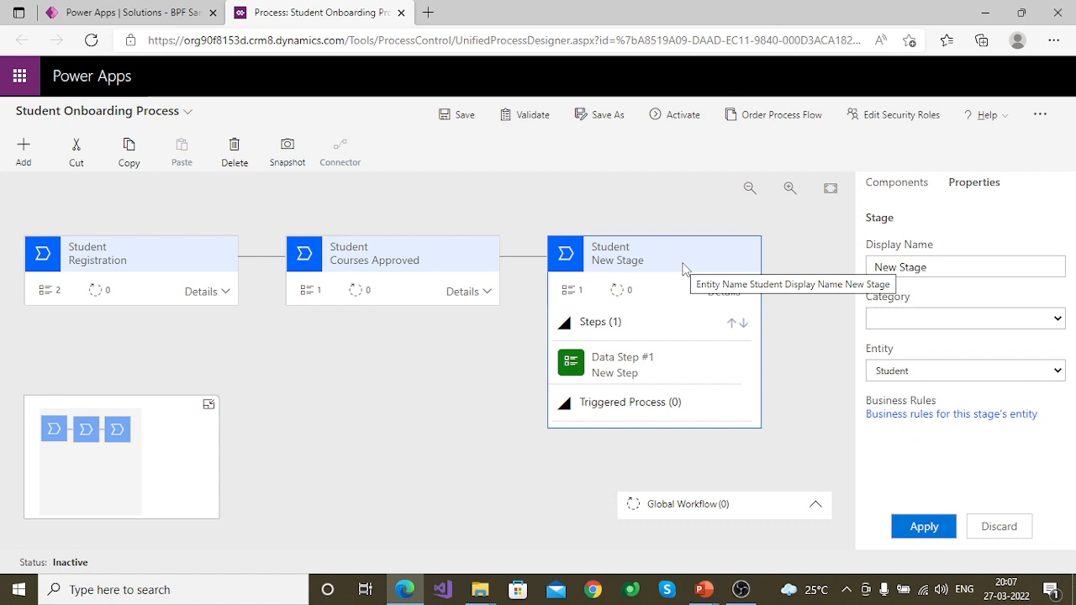
left_click_drag(966, 265, 859, 275)
type("Onboard")
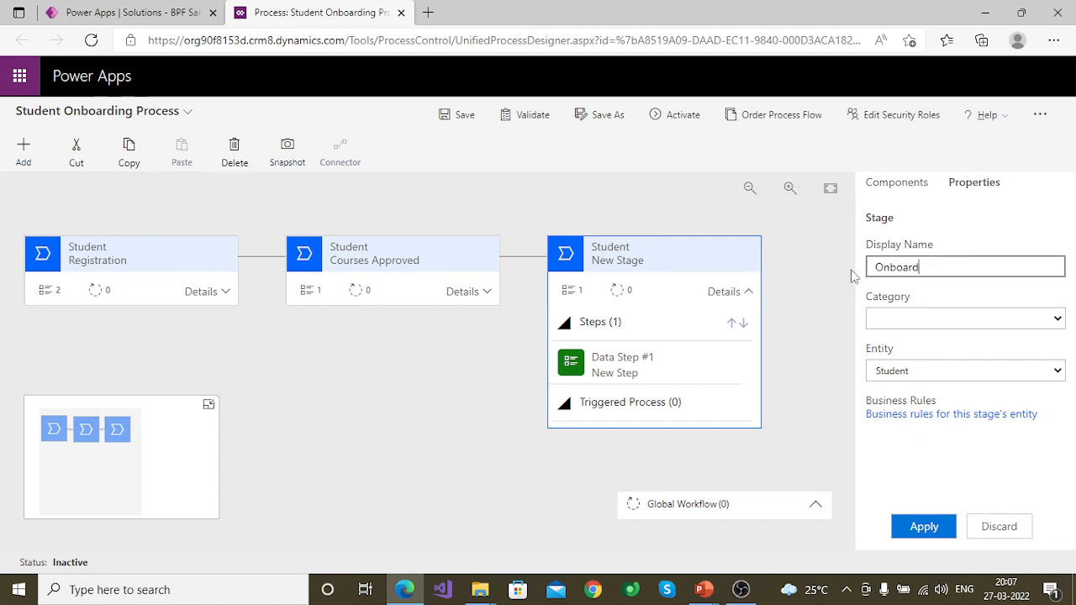
type("ing Completed")
left_click(891, 318)
left_click(893, 320)
left_click(929, 528)
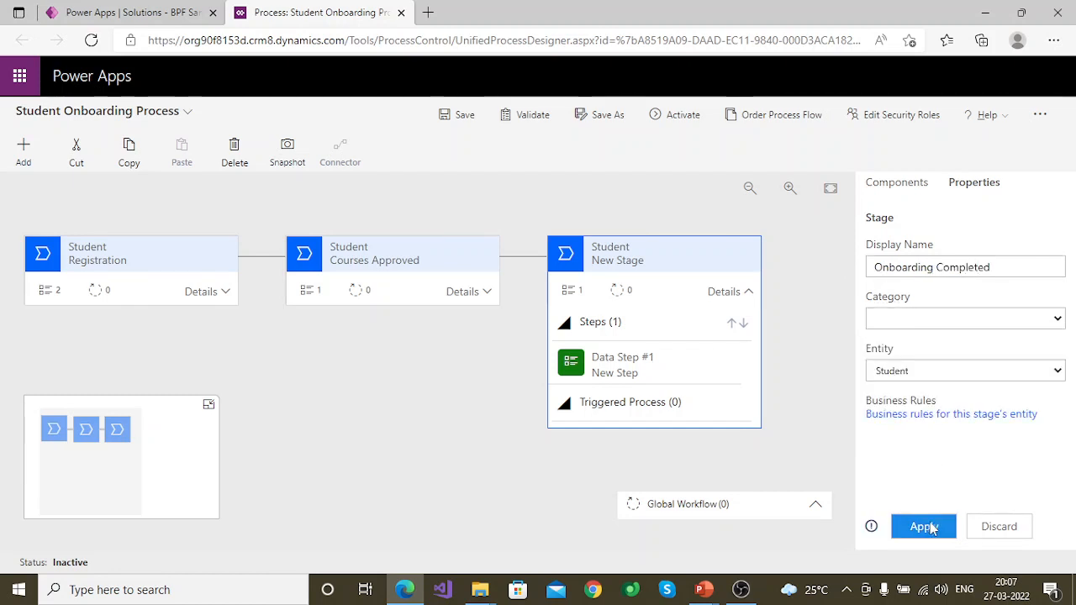
Bind the Onboarding Completed stage's data step to the Onboarding Completed field as Required, apply it, and save the process
left_click(745, 293)
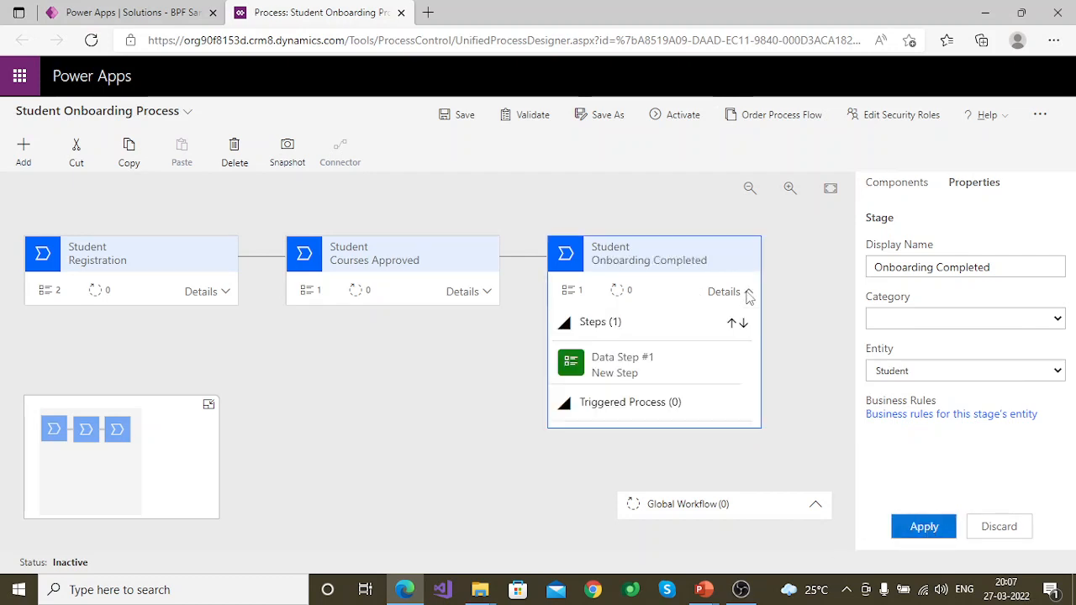
left_click(654, 370)
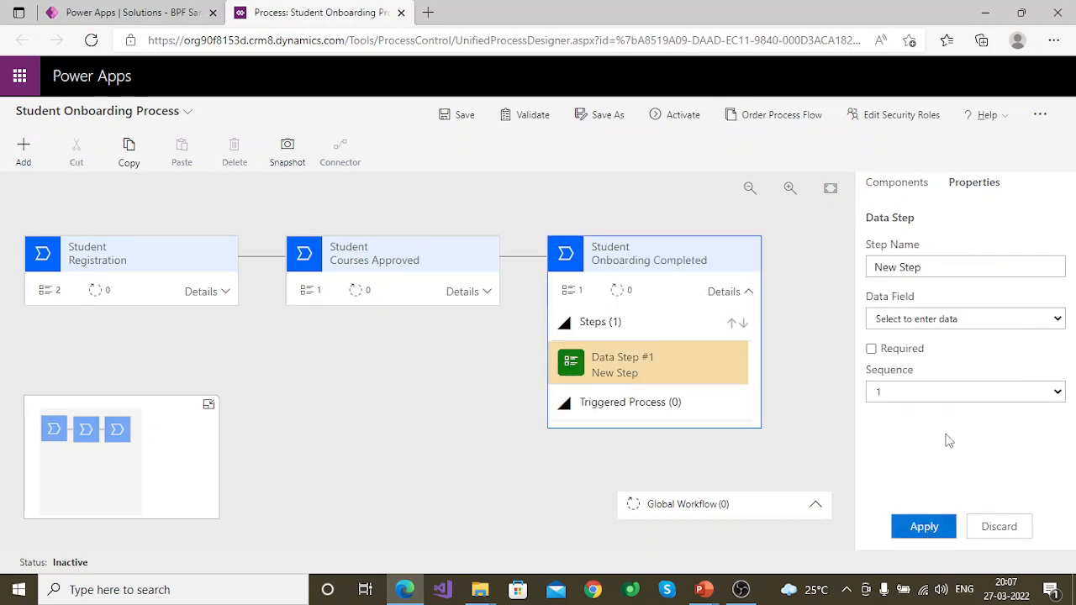
left_click(988, 326)
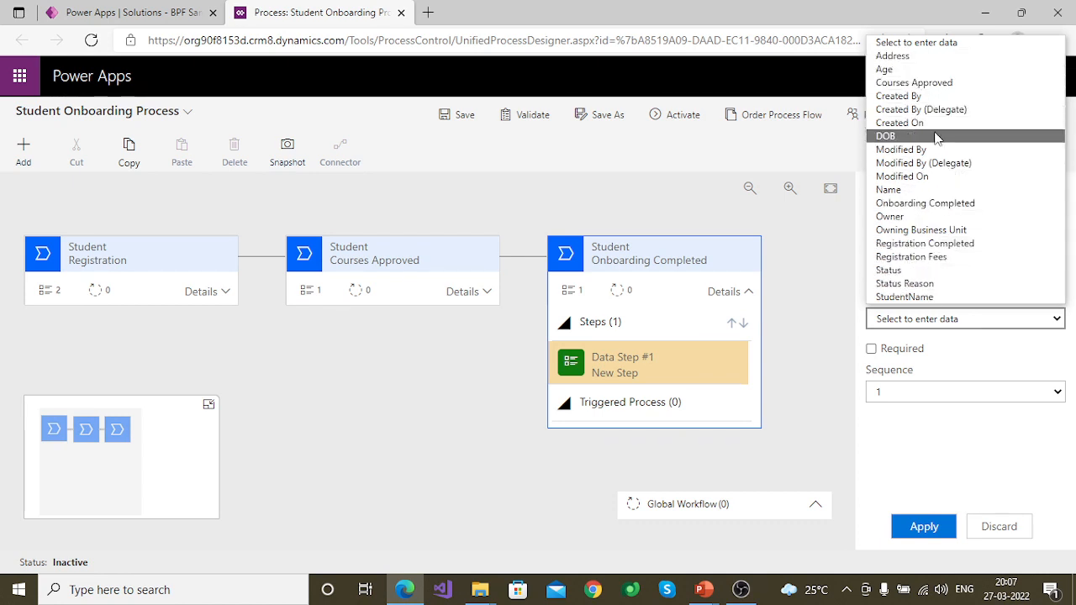
left_click(941, 204)
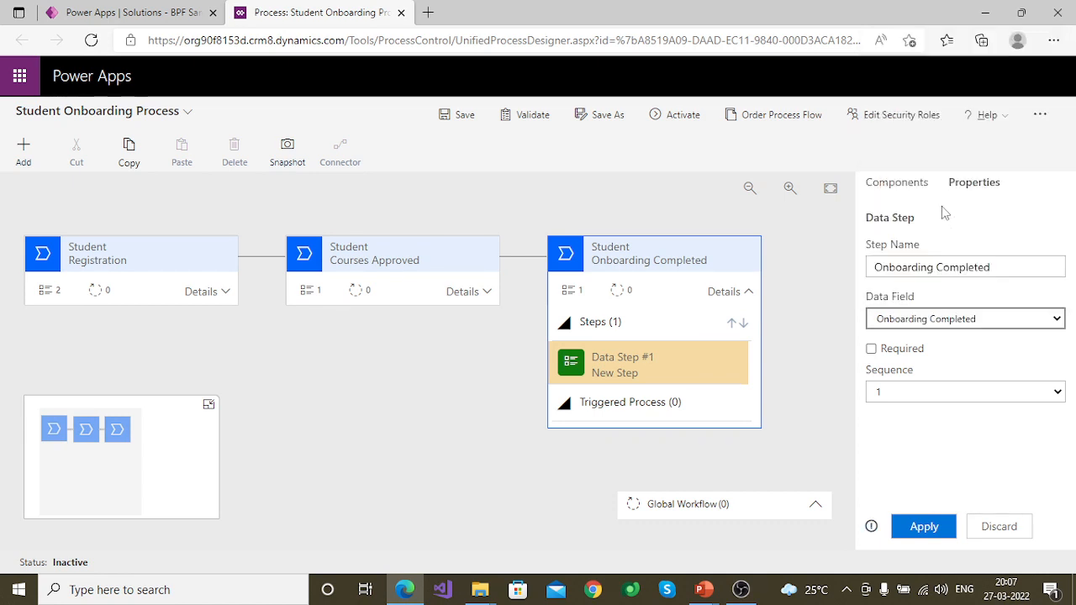
left_click(871, 349)
left_click(928, 526)
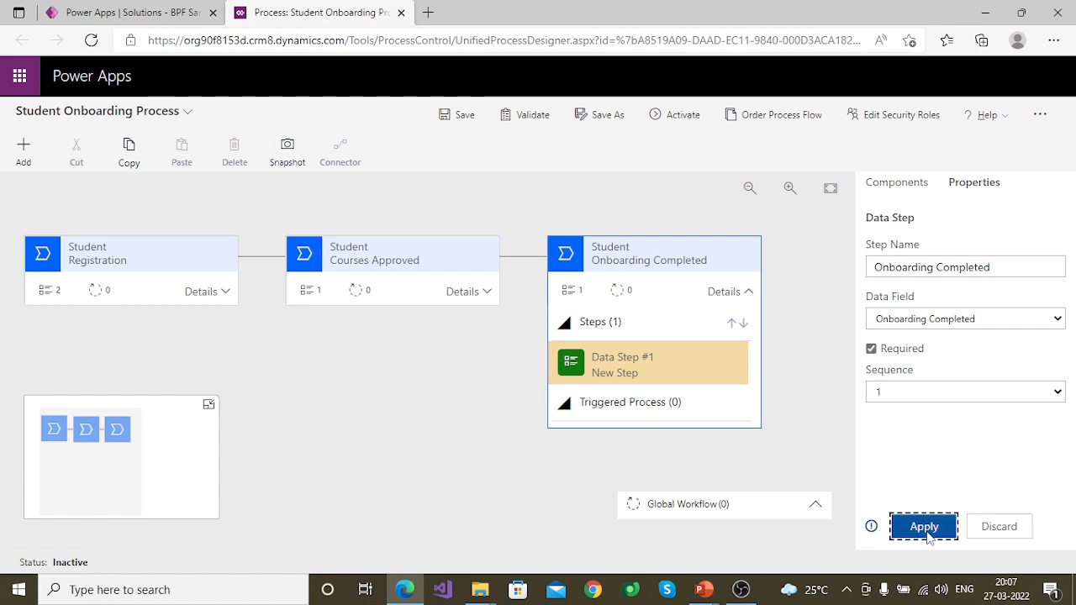
left_click(648, 262)
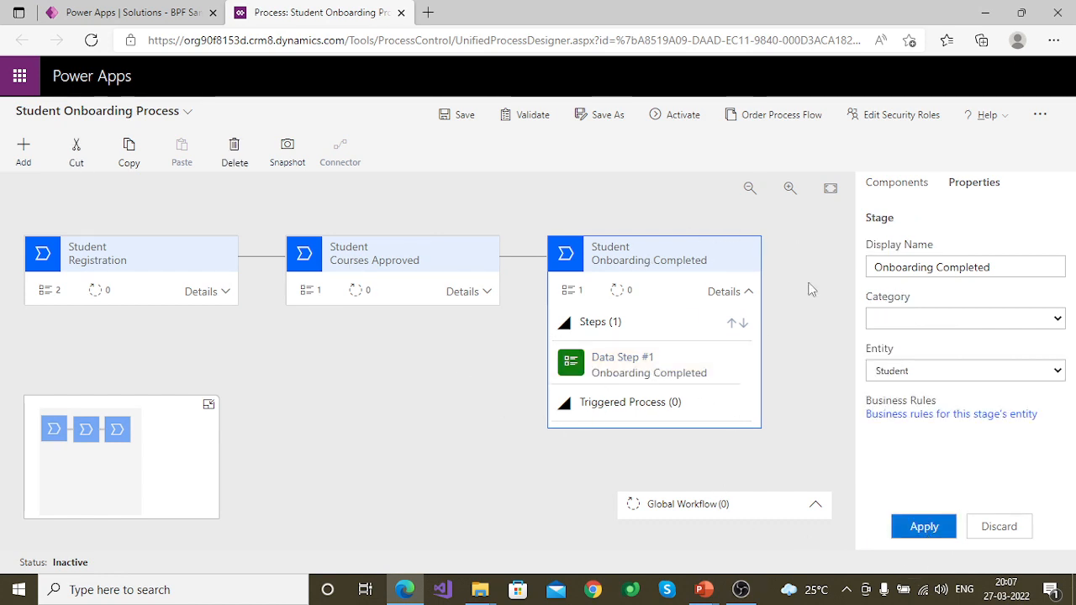
left_click(457, 115)
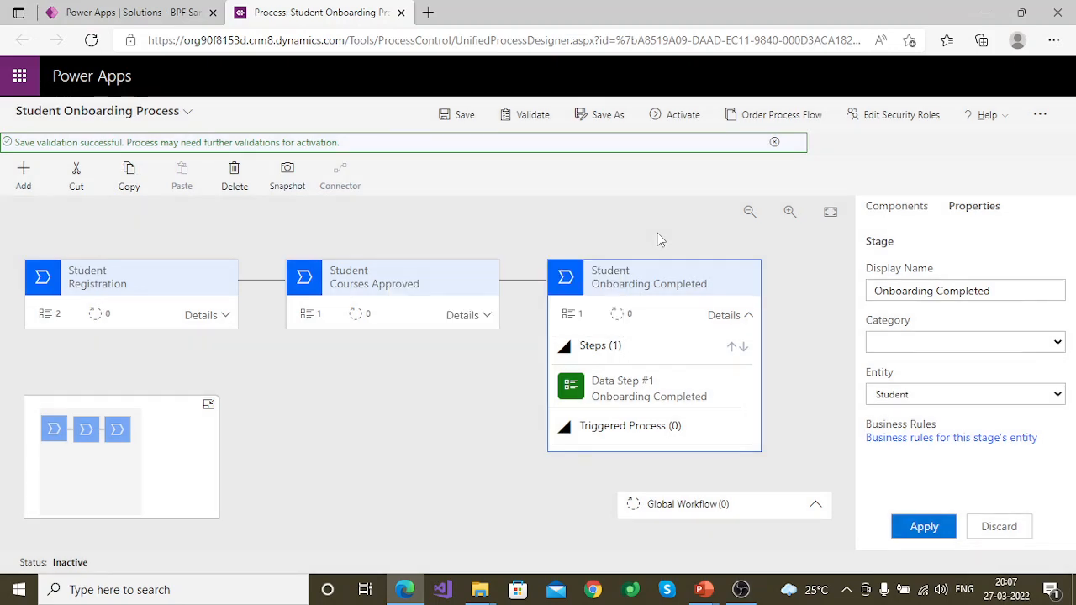
View the activation confirmation and the process flow order for Student, cancelling both without changes
left_click(680, 116)
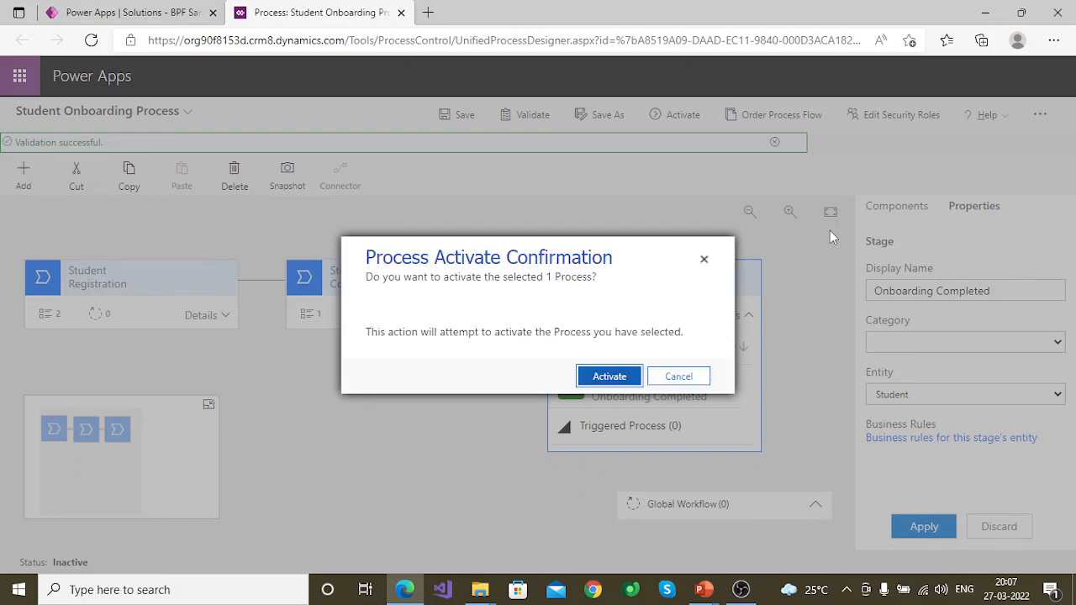
left_click(679, 376)
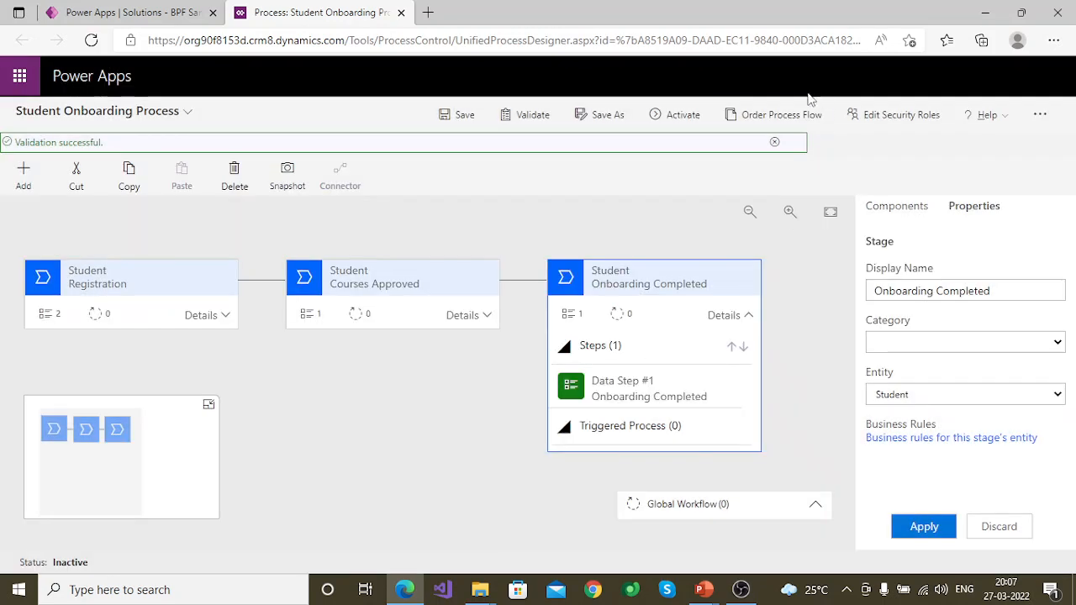
left_click(785, 123)
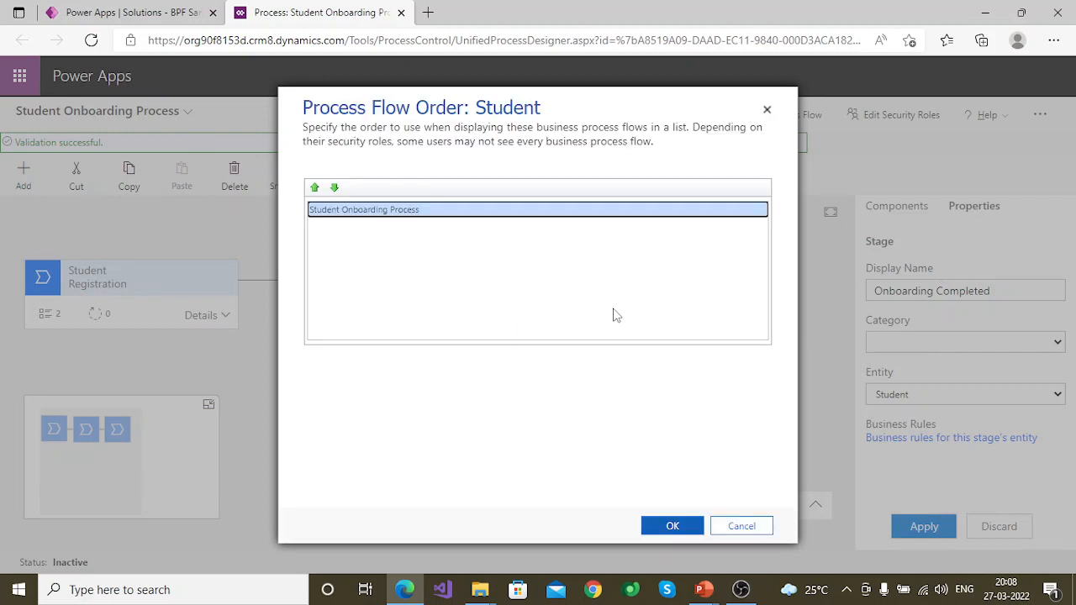
left_click(401, 211)
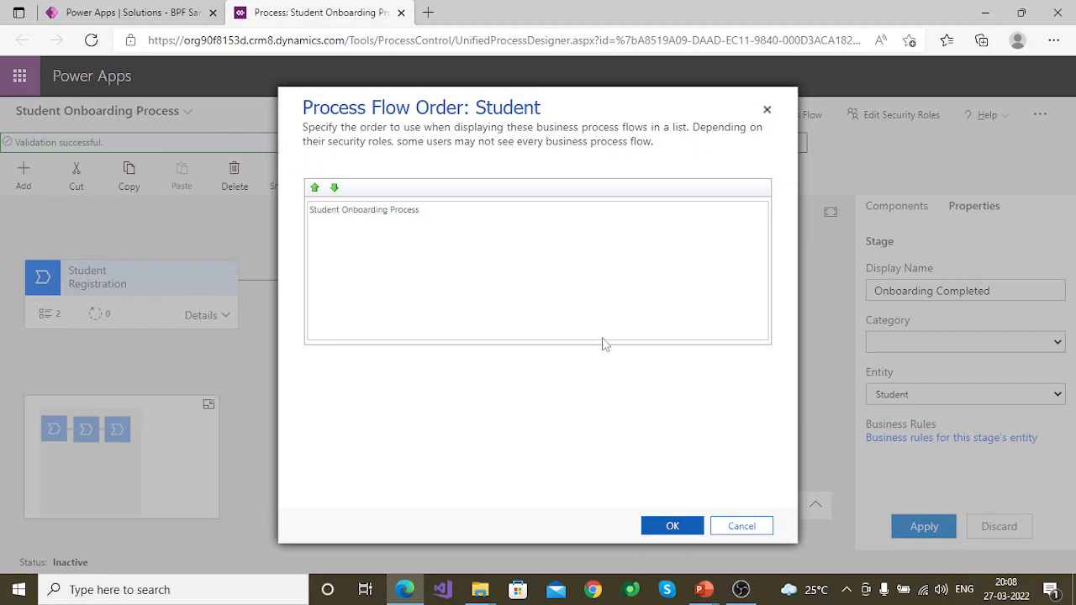
left_click(743, 527)
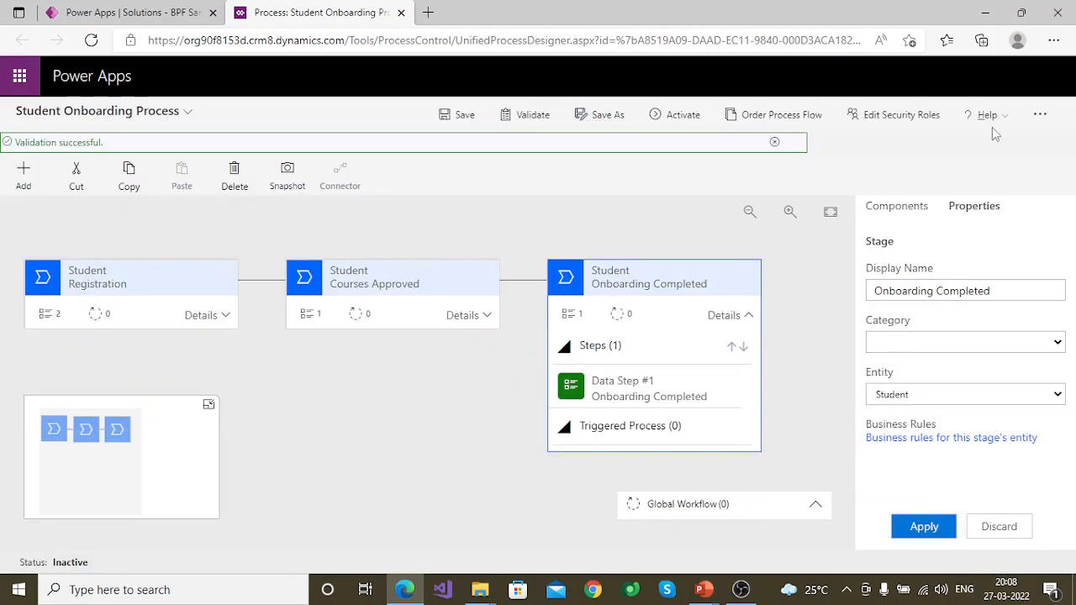
left_click(1051, 116)
Activate the Student Onboarding Process and keep waiting whenever the page is reported as unresponsive
left_click(674, 124)
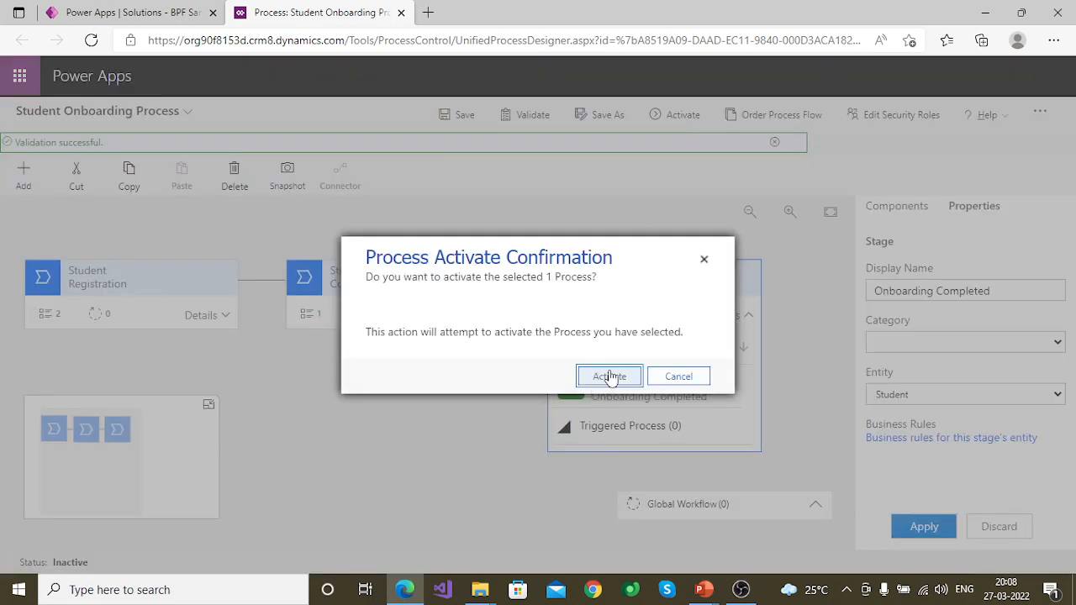
left_click(610, 375)
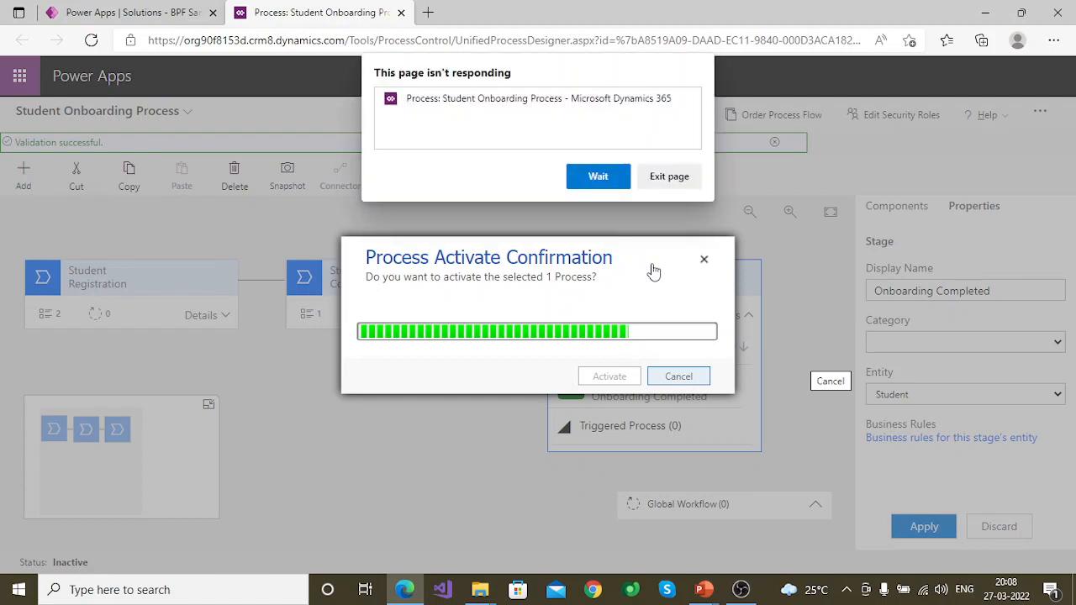
left_click(608, 180)
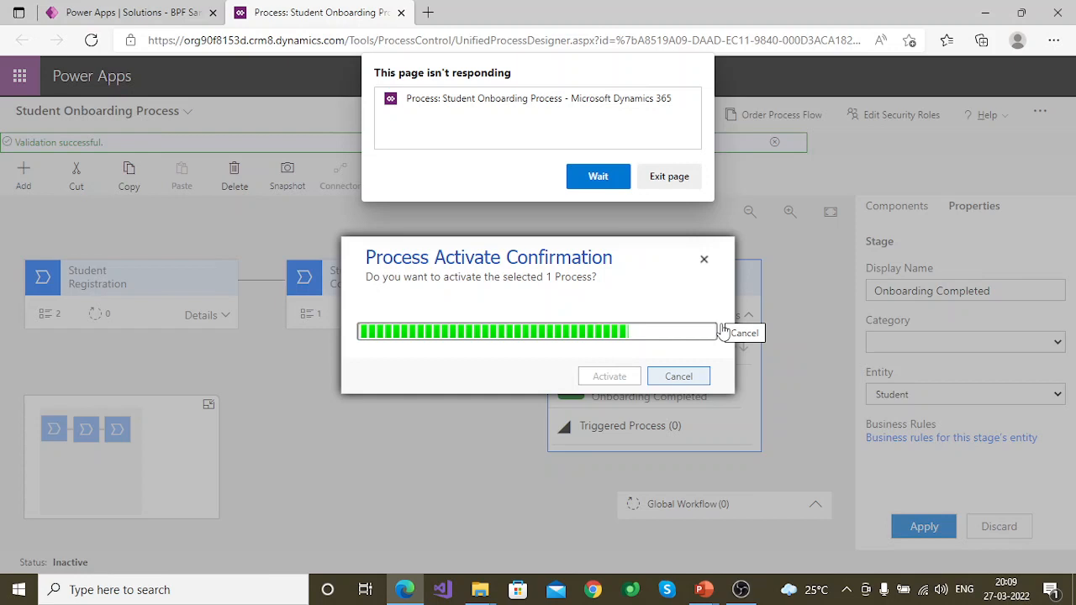
left_click(609, 180)
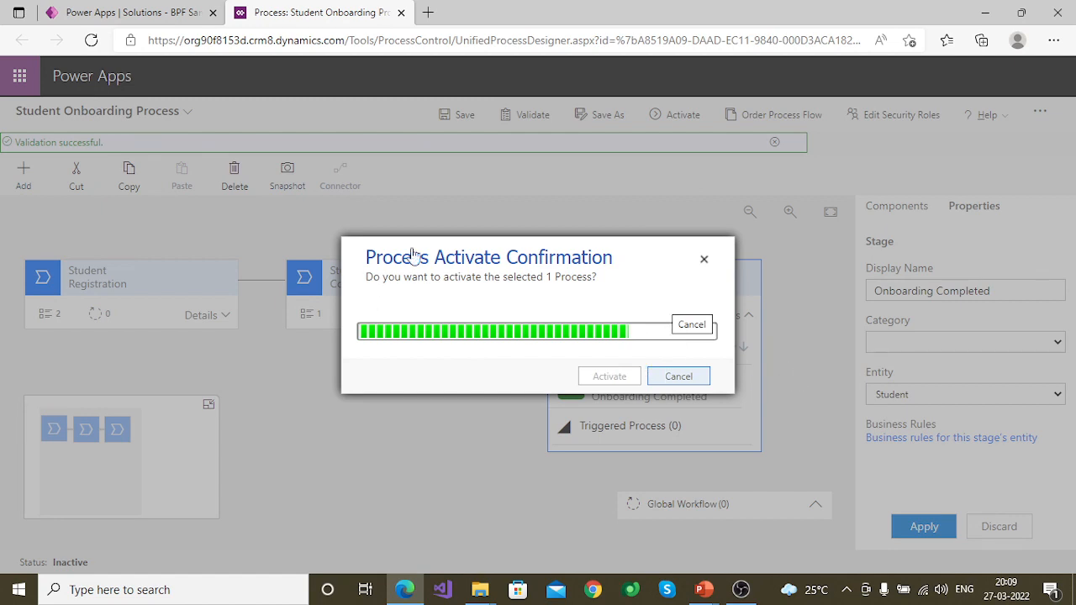
Check the activation status of the Student Onboarding Process in the solution list and in the process designer
left_click(175, 15)
left_click(648, 374)
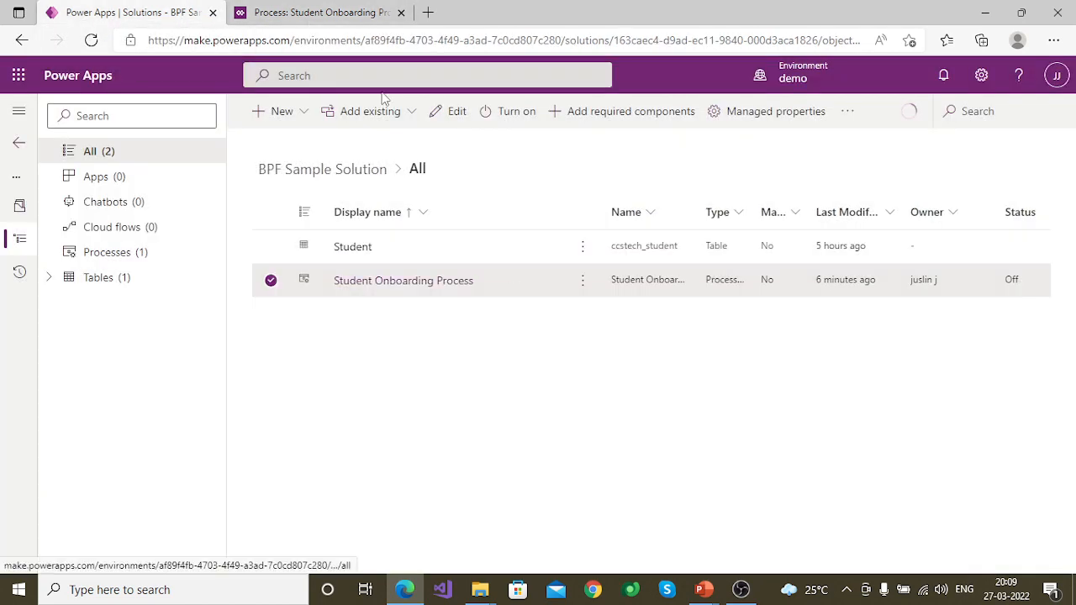
left_click(336, 13)
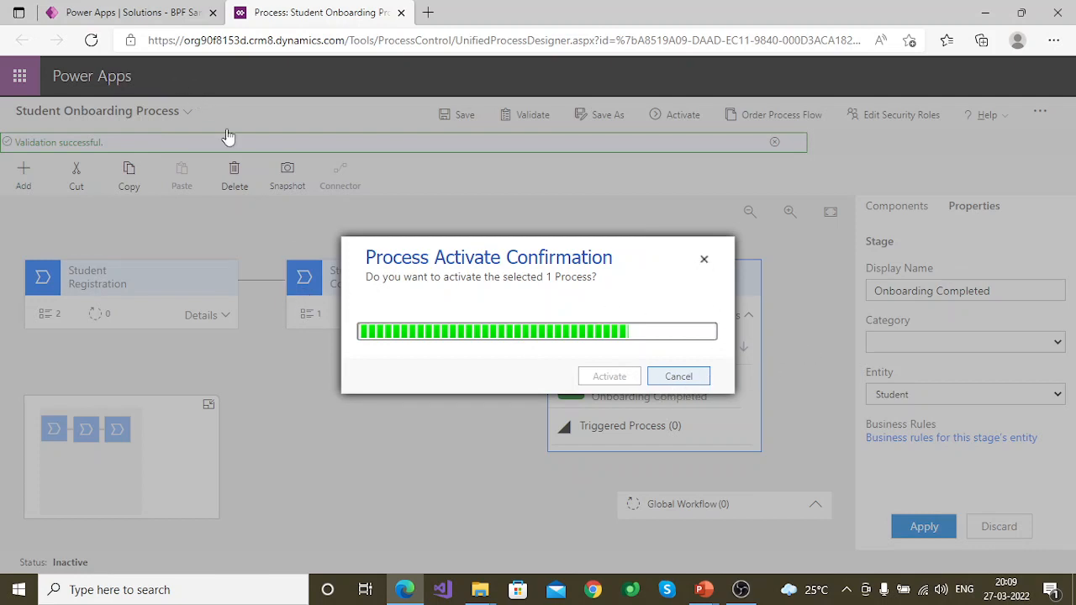
left_click(135, 11)
left_click(268, 15)
left_click(185, 14)
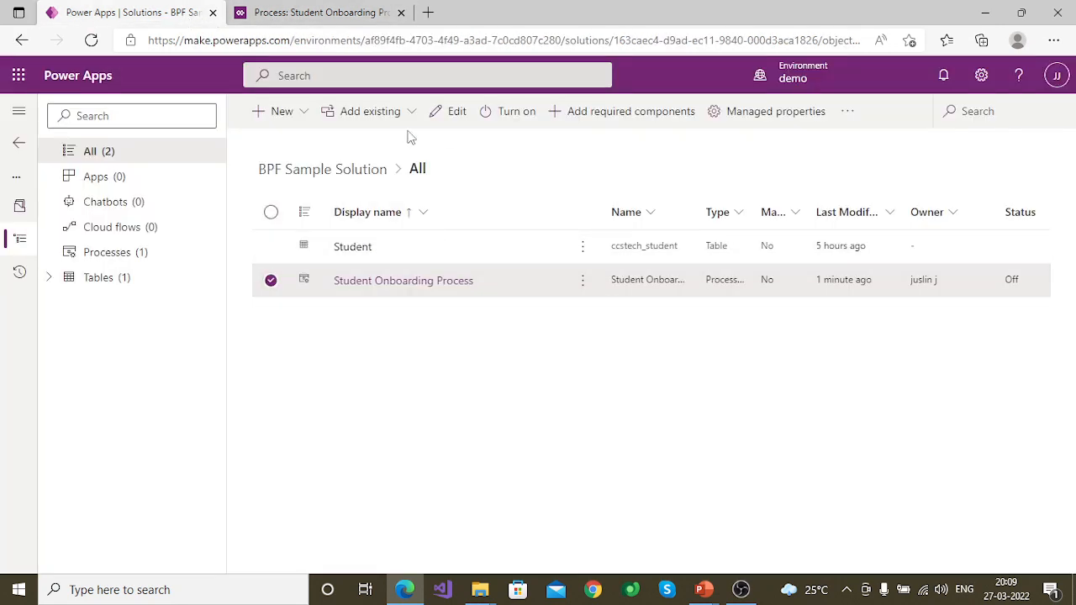
left_click(325, 13)
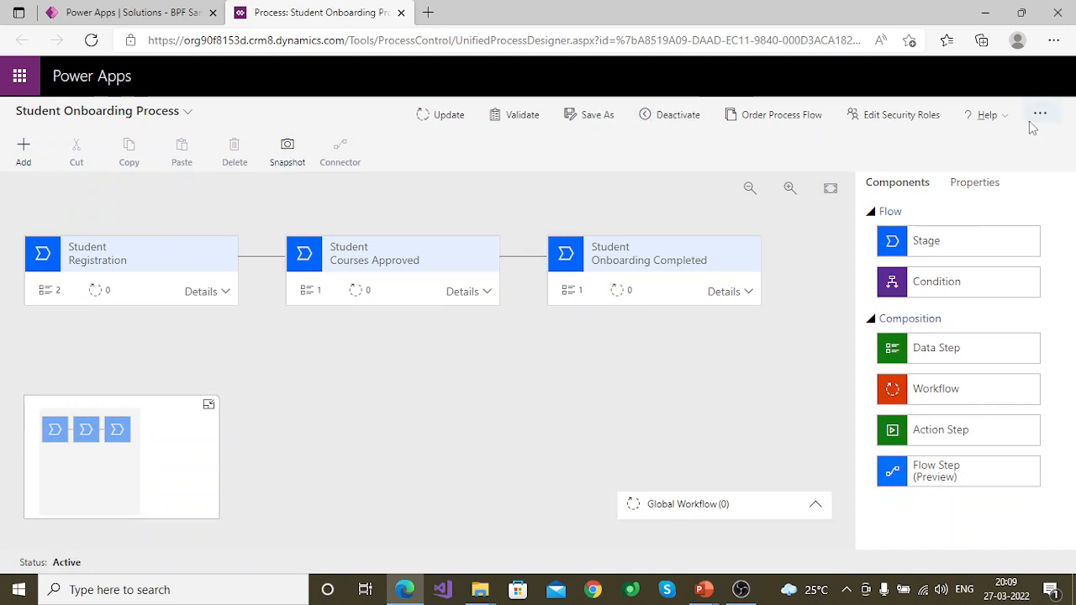
Open the Student table from BPF Sample Solution and display its data records
left_click(160, 12)
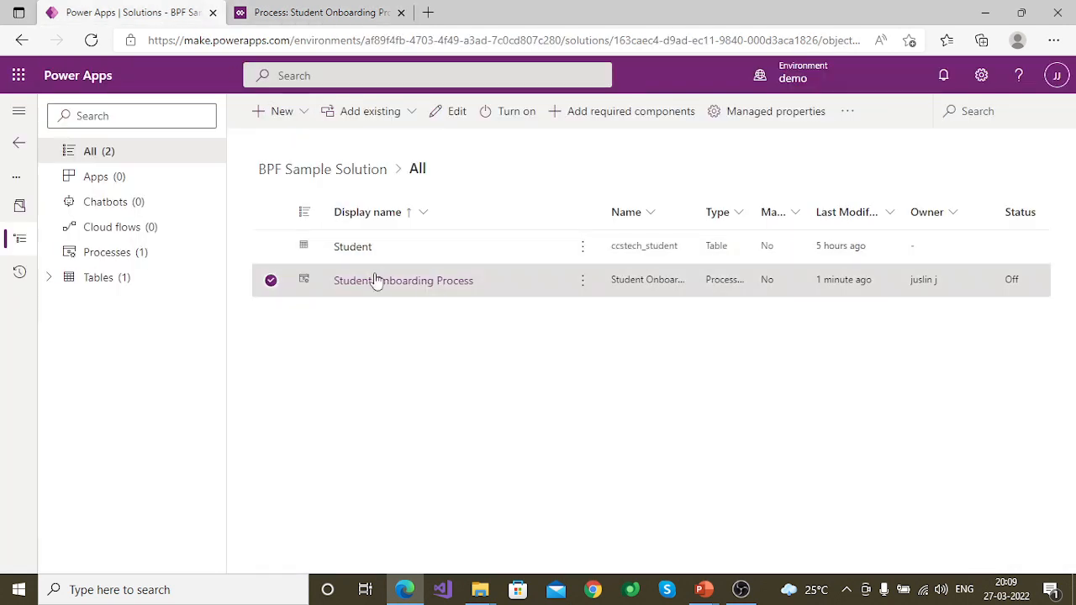
left_click(582, 251)
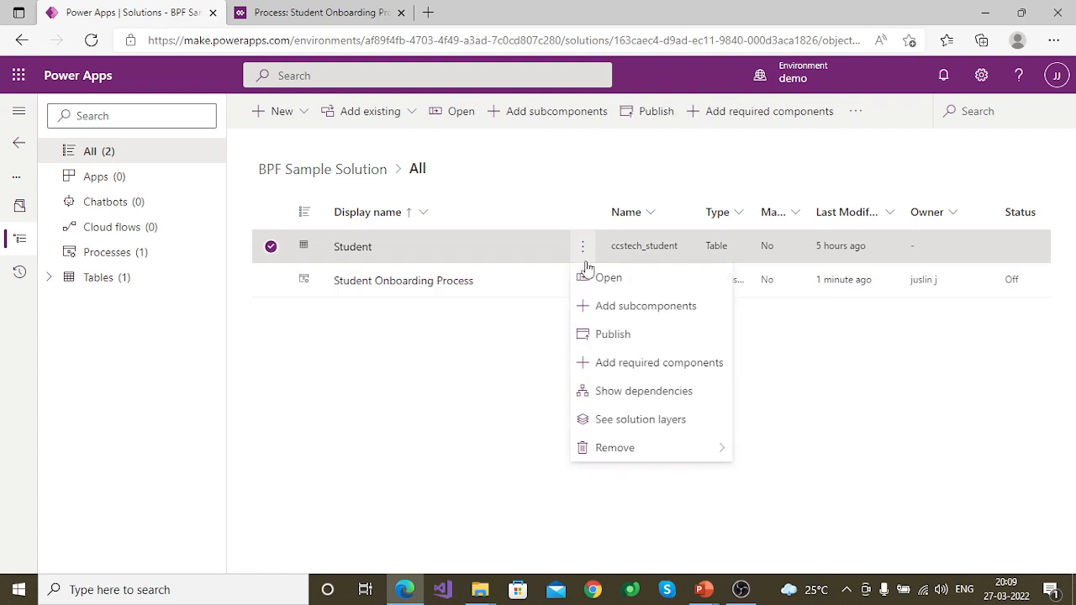
left_click(813, 418)
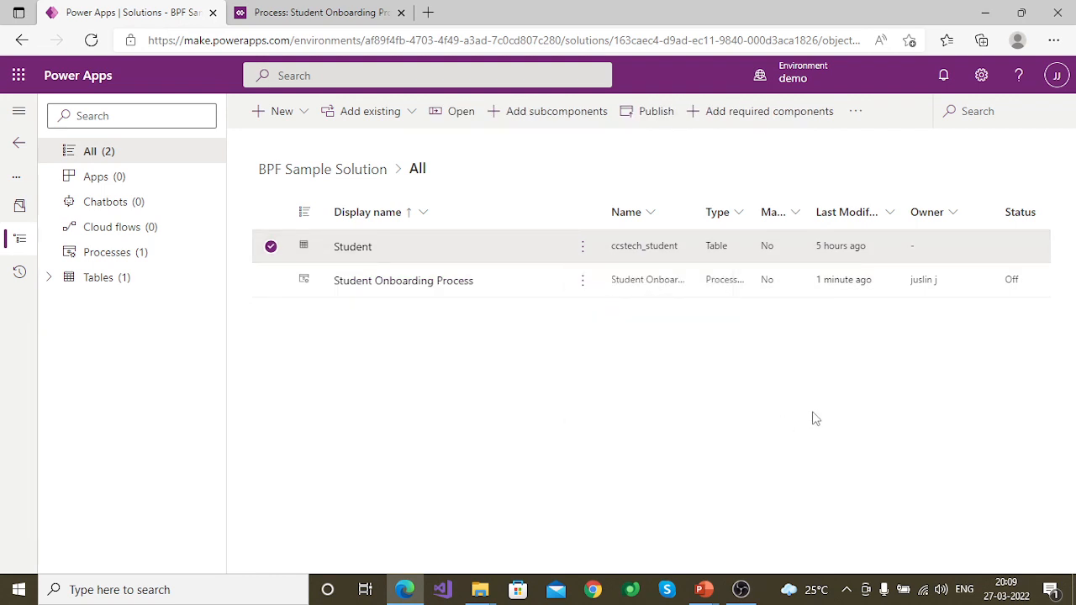
left_click(353, 247)
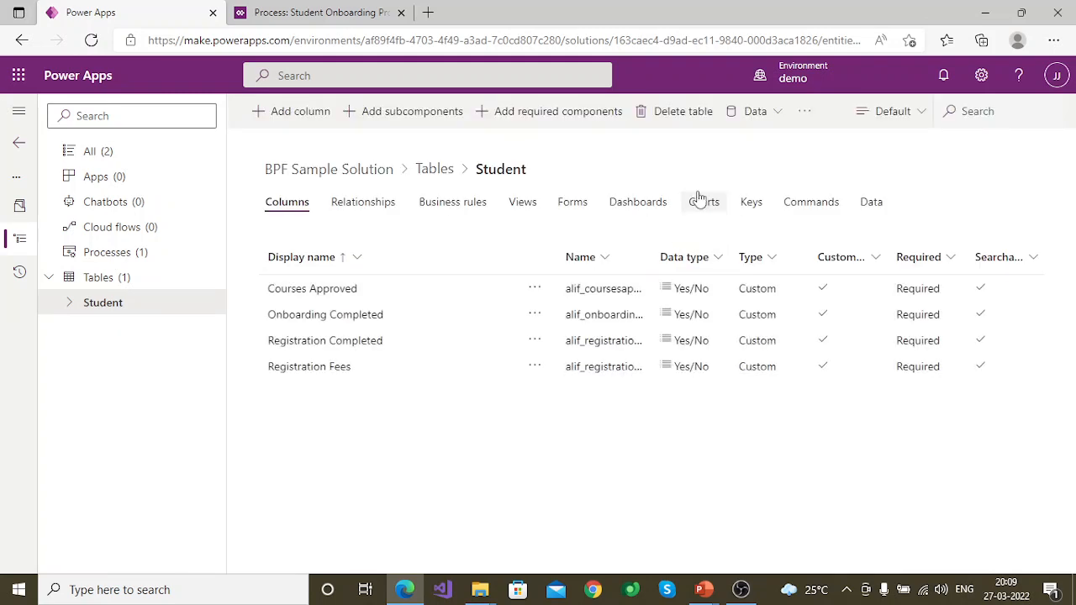
left_click(870, 202)
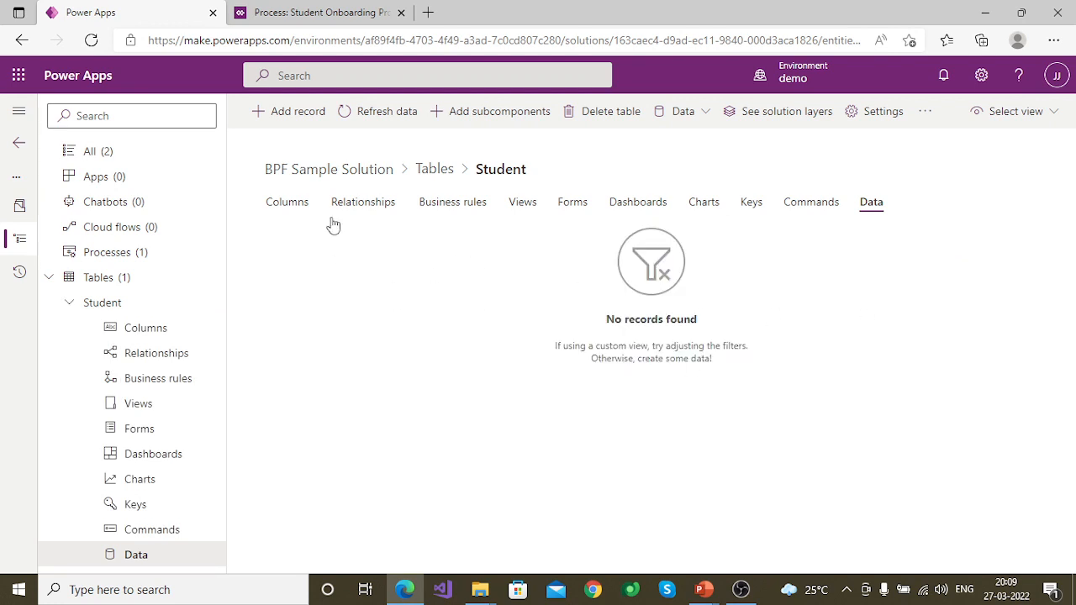
Start a new Student record to inspect its form and process stages, and close it without saving
left_click(282, 119)
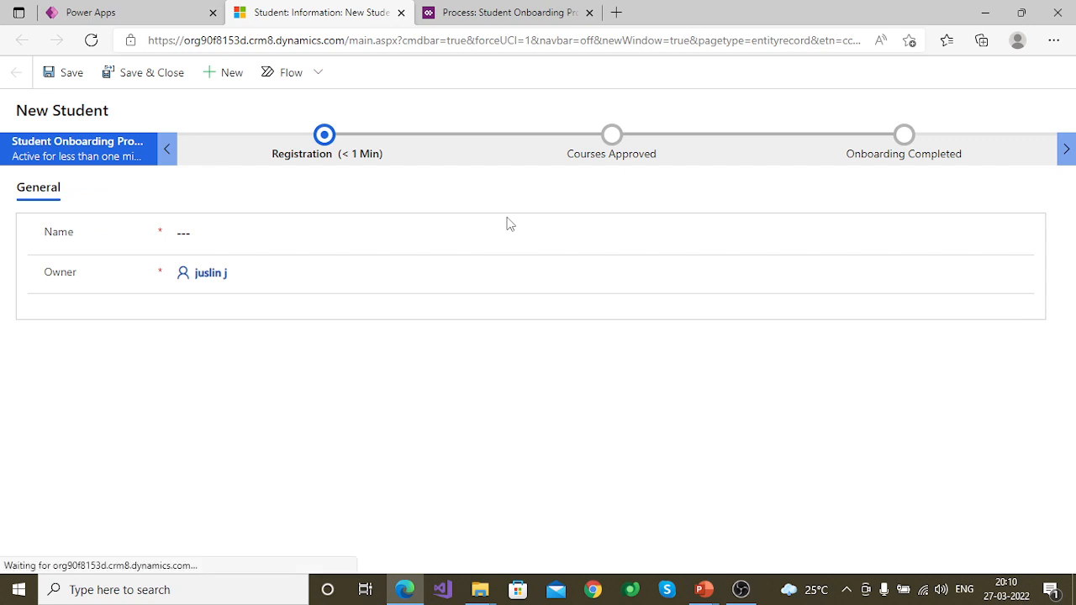
left_click(211, 233)
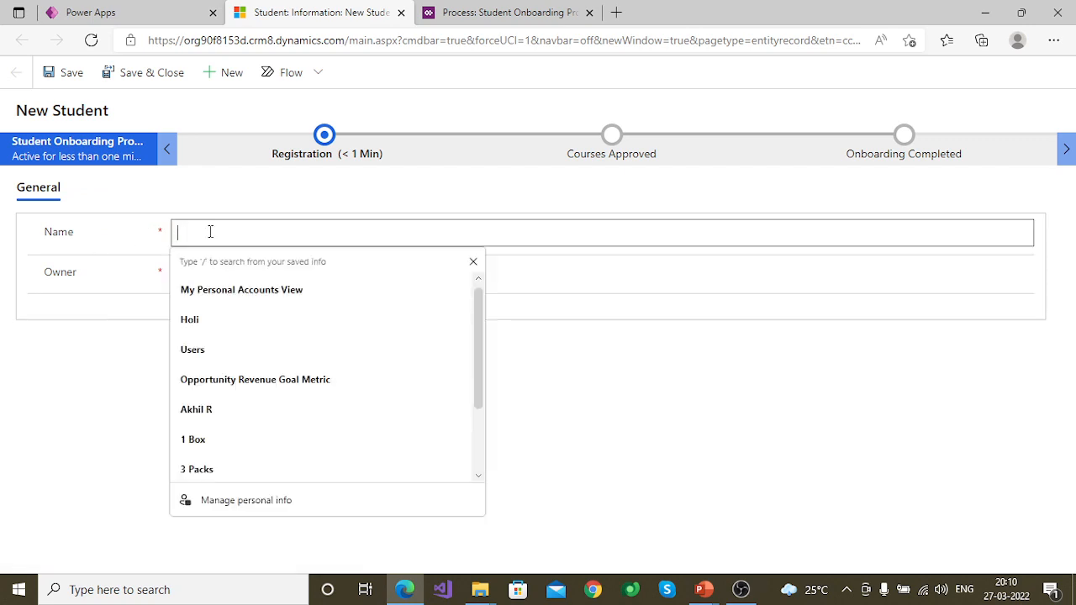
left_click(716, 458)
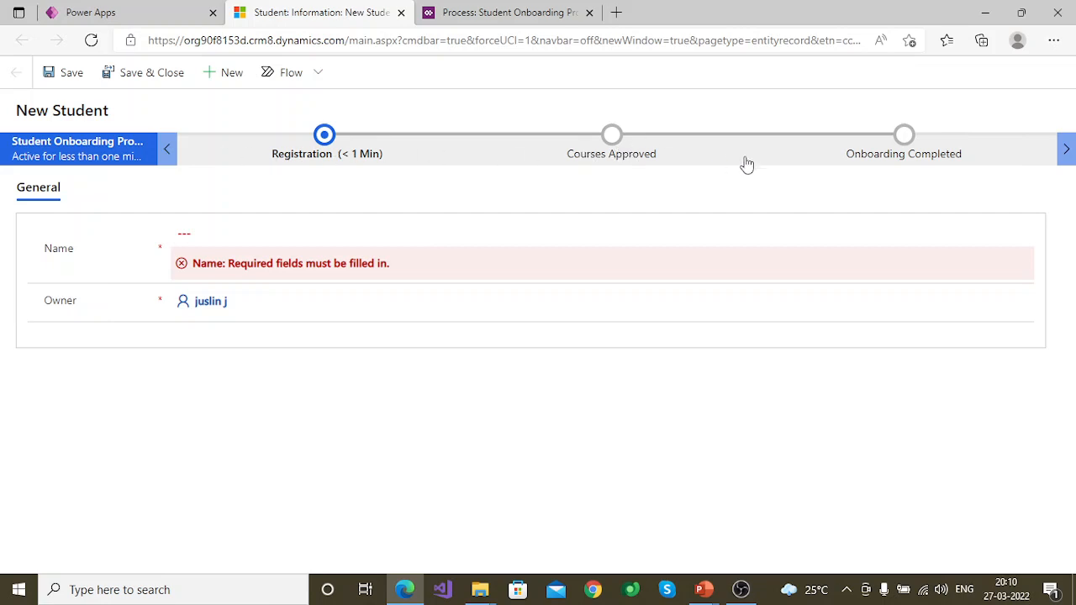
left_click(401, 12)
left_click(592, 396)
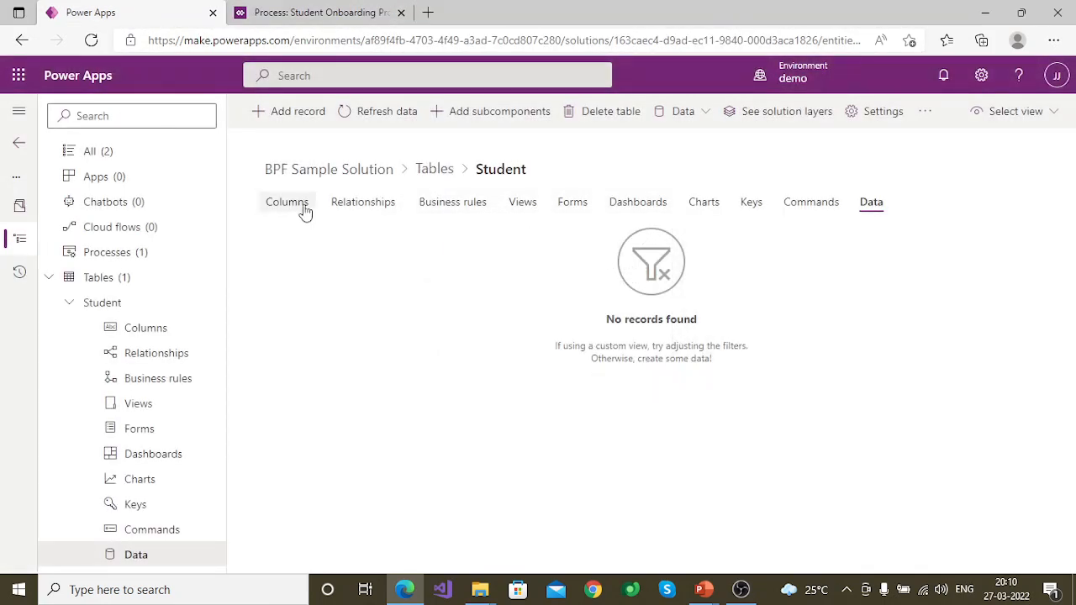
left_click(572, 203)
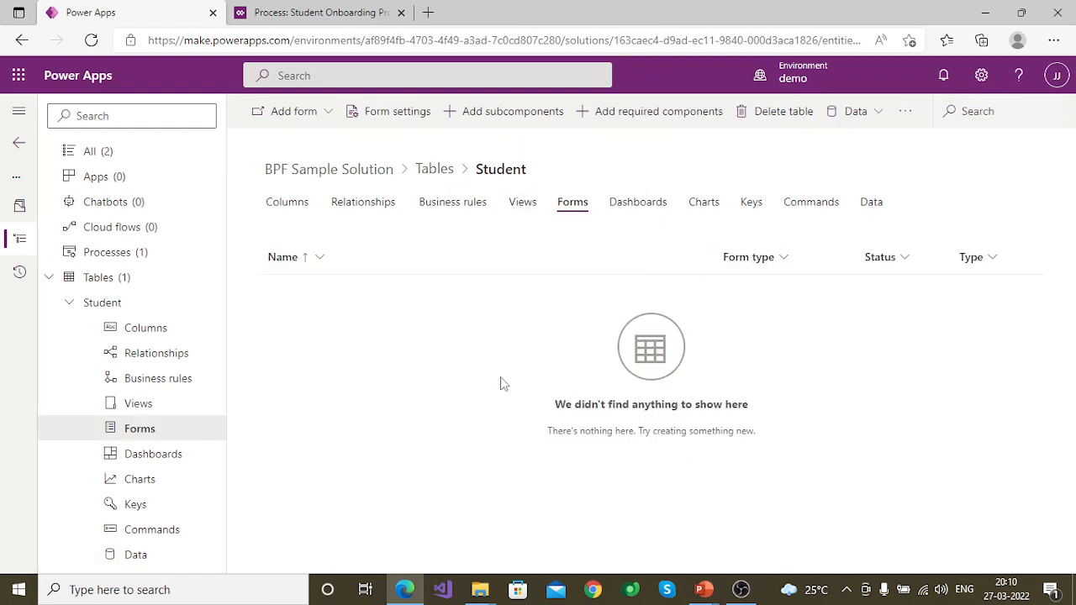
left_click(324, 117)
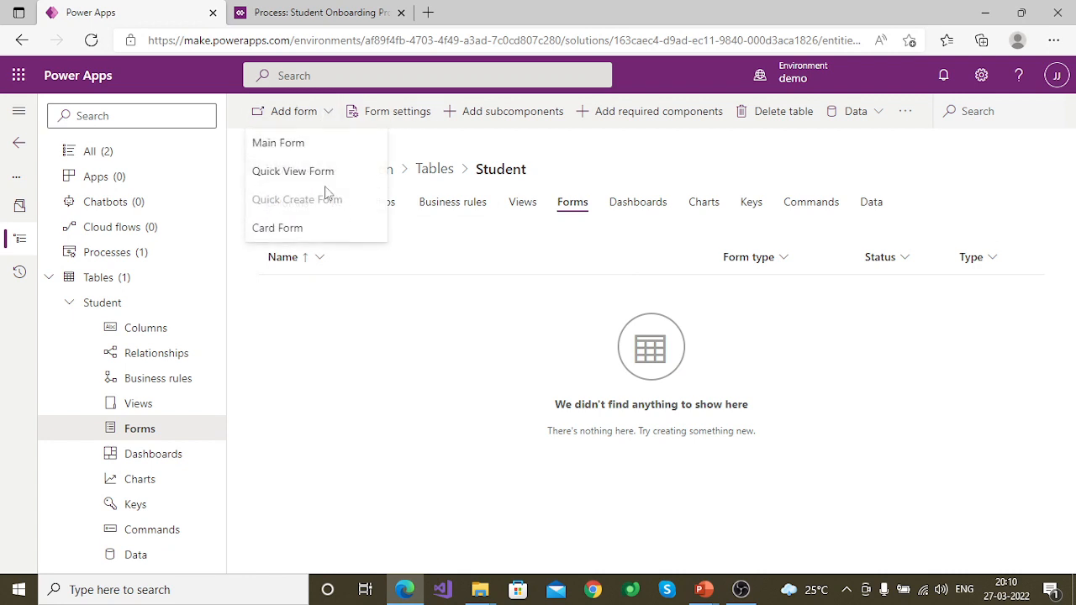
left_click(307, 145)
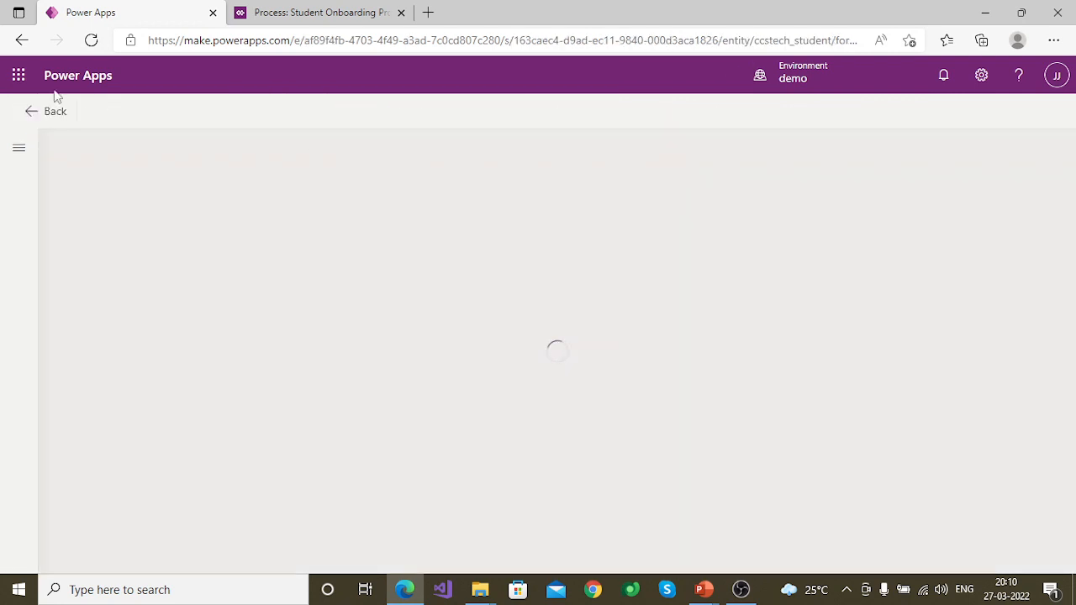
left_click(32, 114)
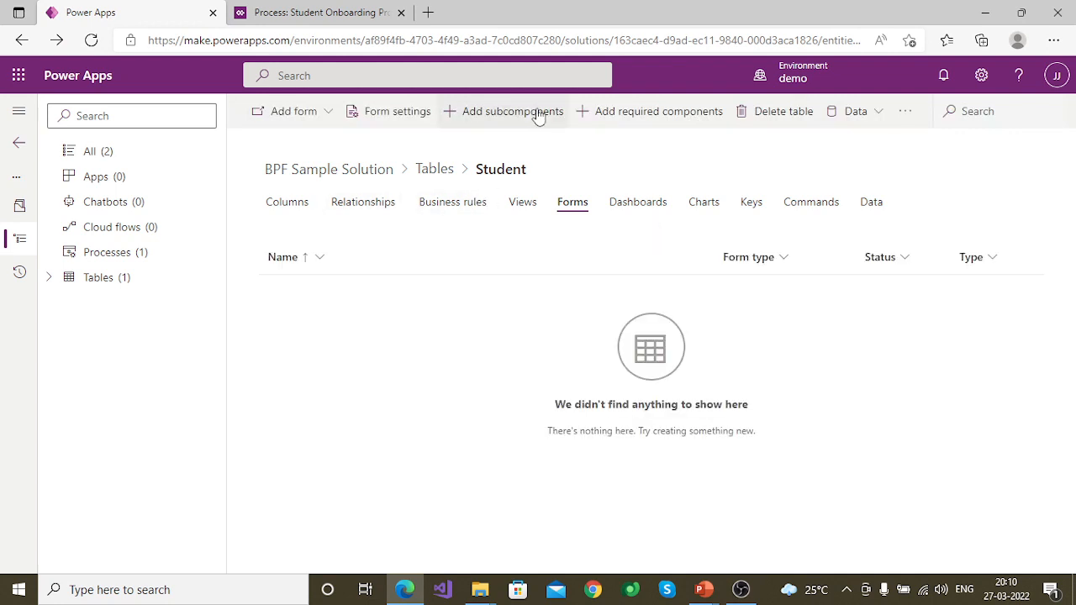
Add the existing Address, Age, DOB and Name columns of the Student table to BPF Sample Solution
left_click(538, 116)
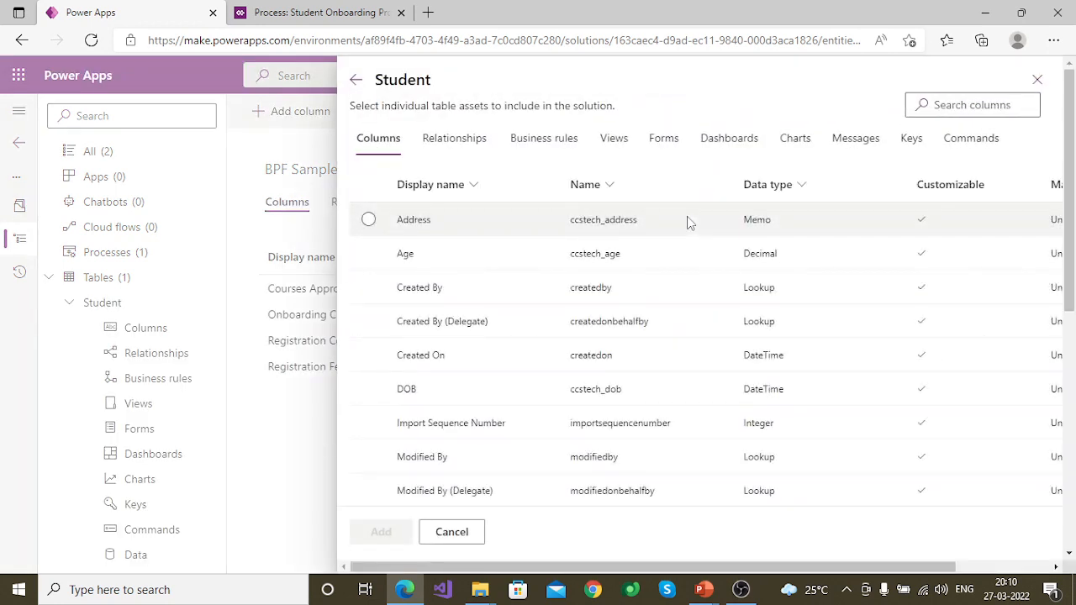
left_click(368, 220)
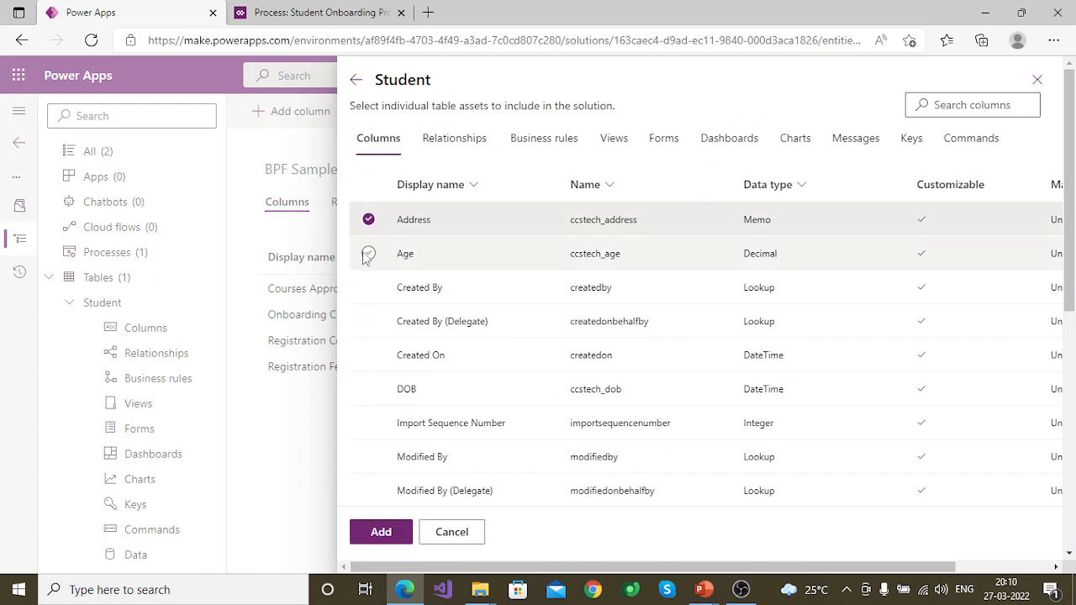
left_click(368, 253)
left_click(369, 389)
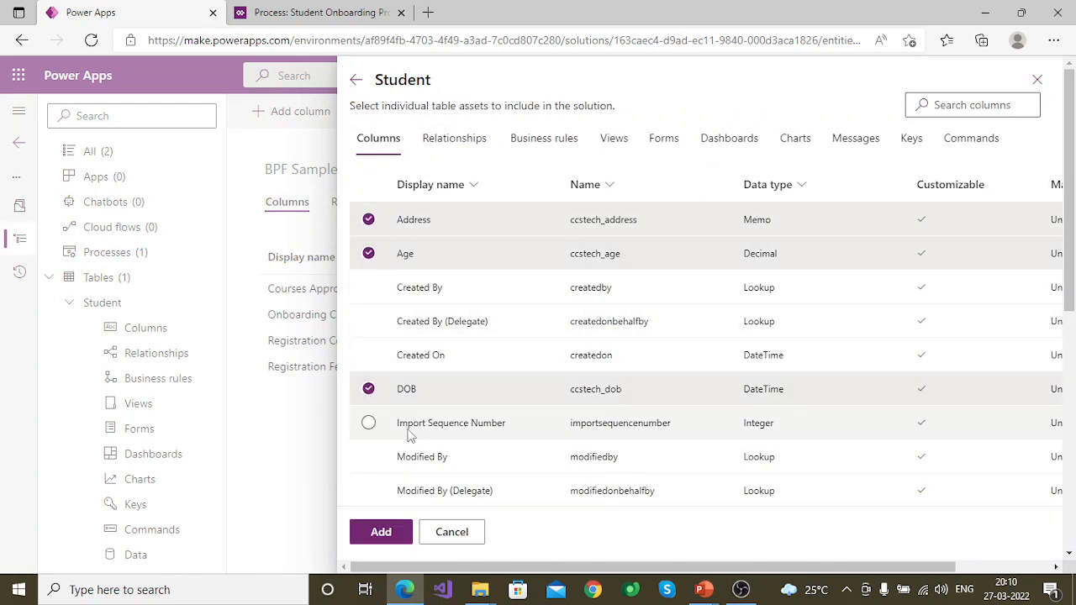
scroll(401, 427, "down", 3)
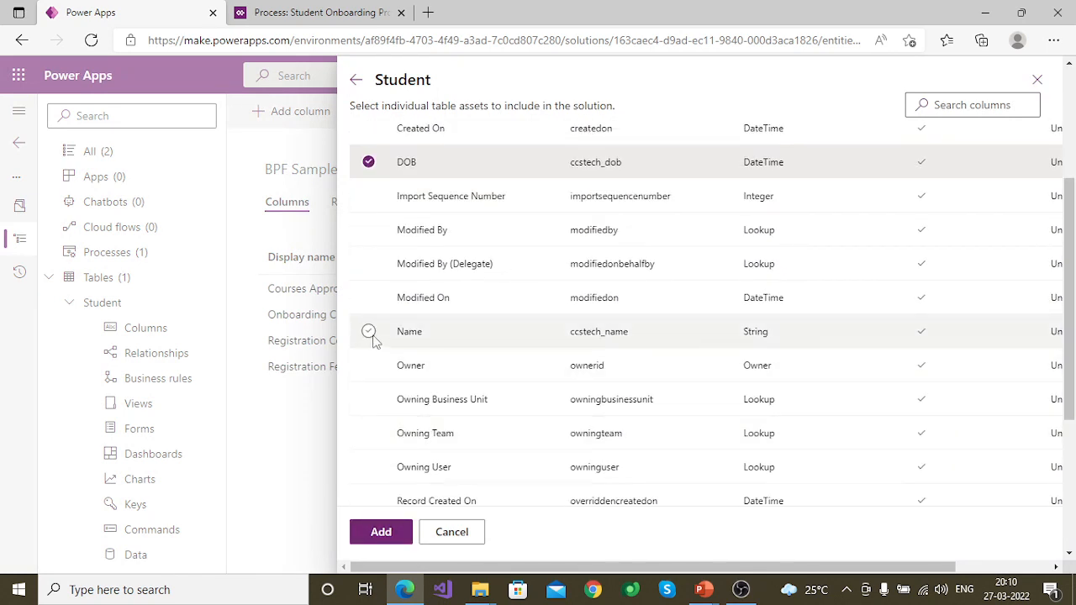
left_click(368, 332)
scroll(405, 467, "down", 3)
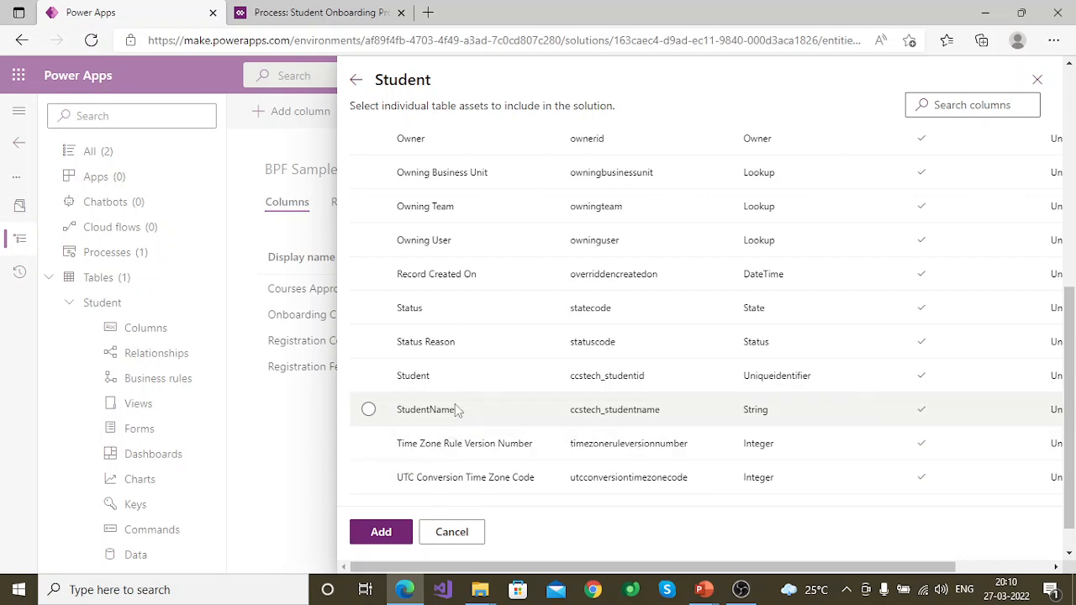
scroll(435, 445, "down", 1)
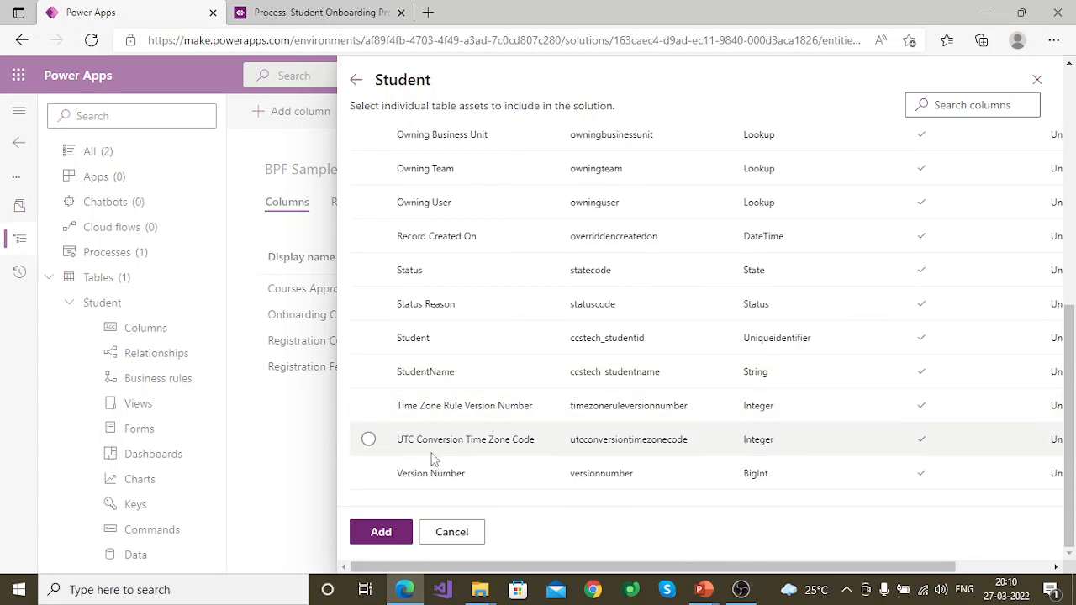
left_click(379, 532)
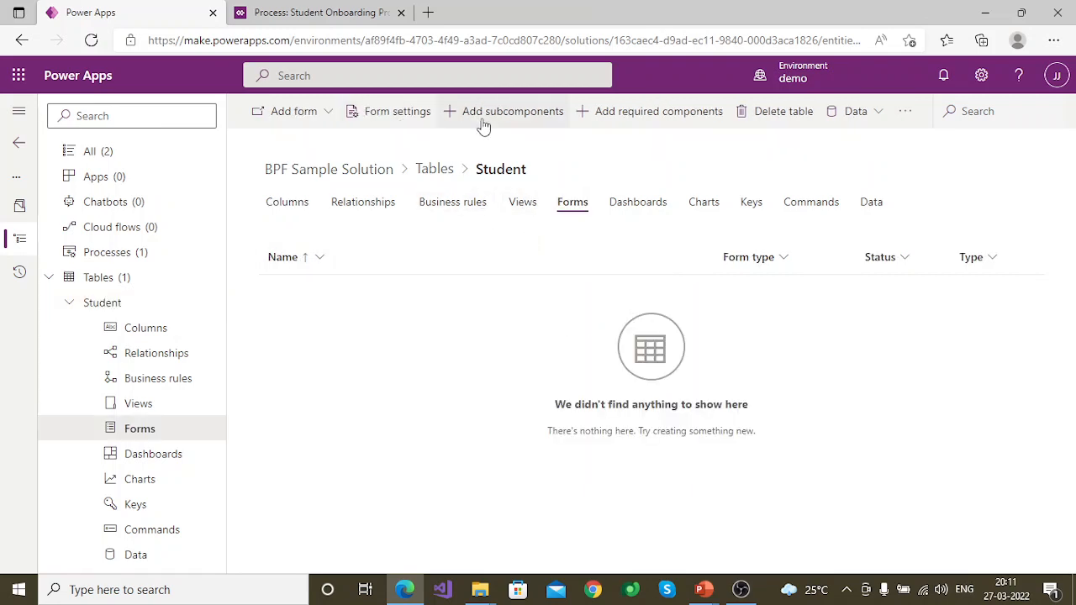
Add the Student table's existing Information form of type Main to the solution
left_click(484, 118)
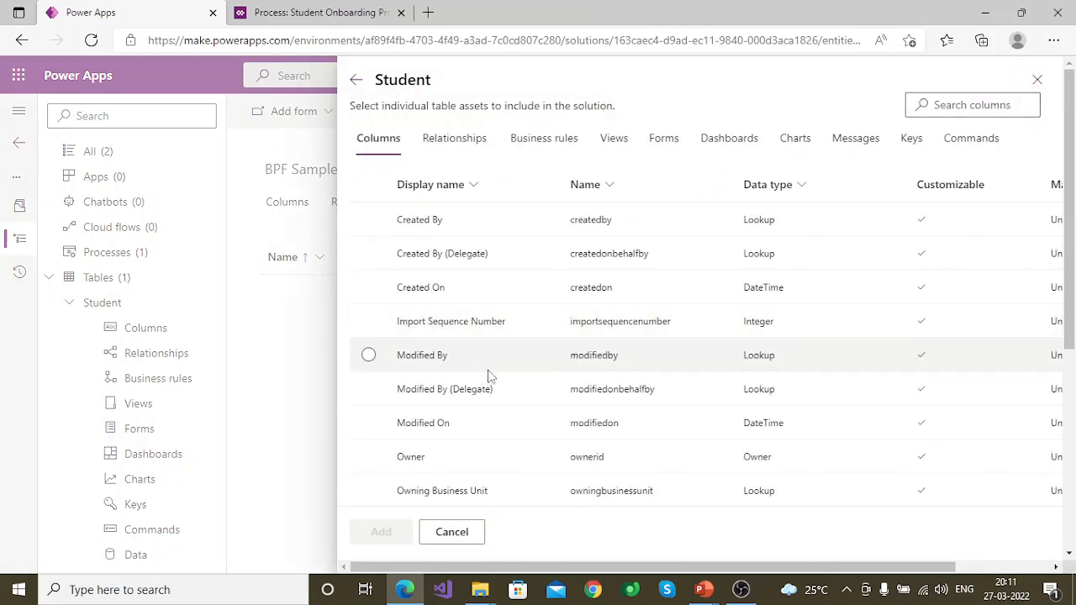
left_click(664, 138)
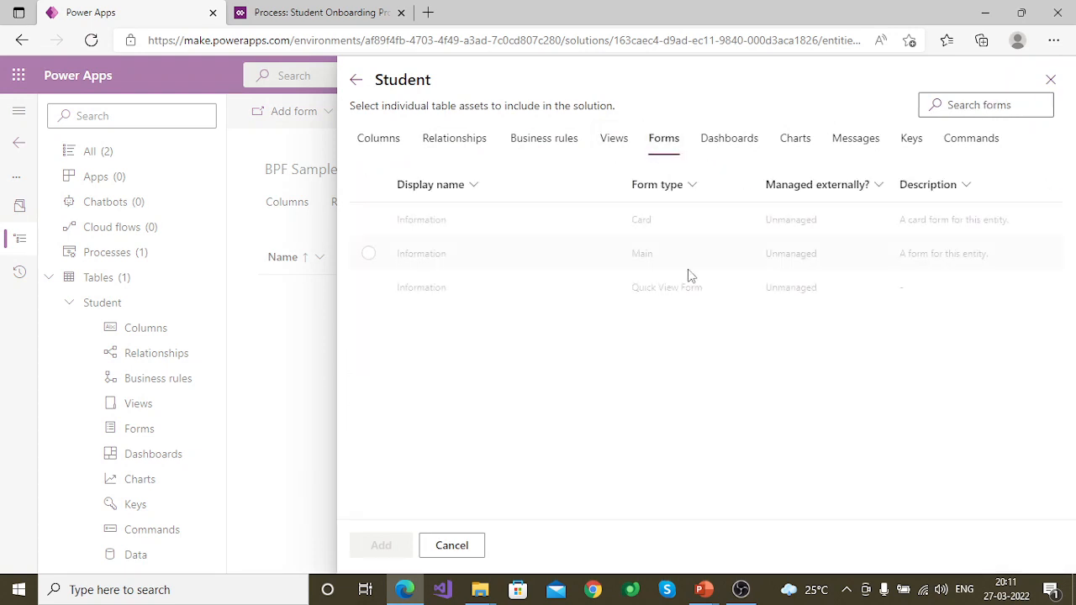
left_click(560, 255)
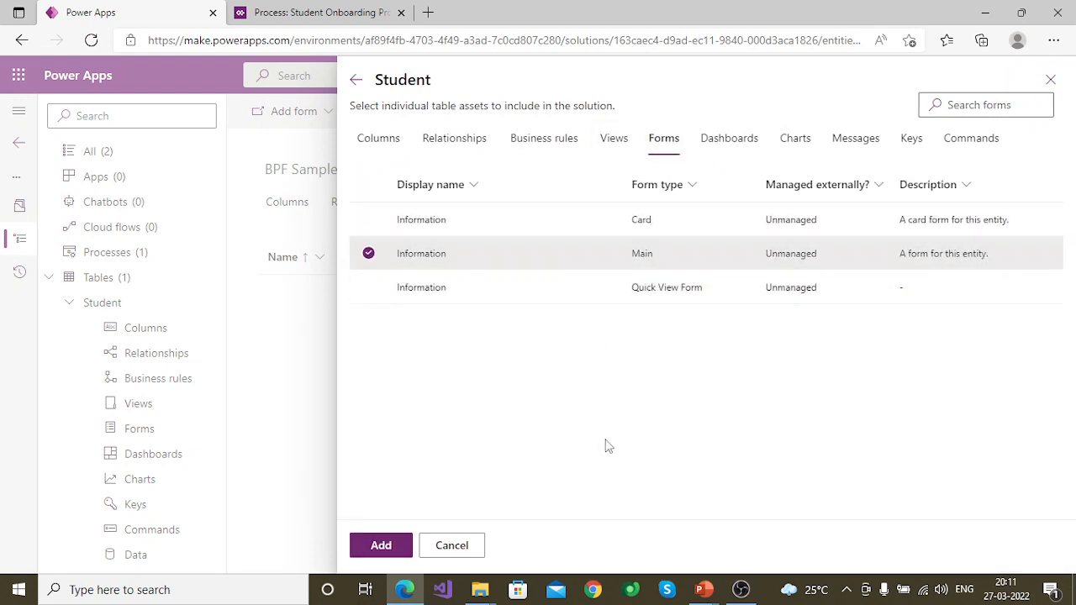
left_click(396, 548)
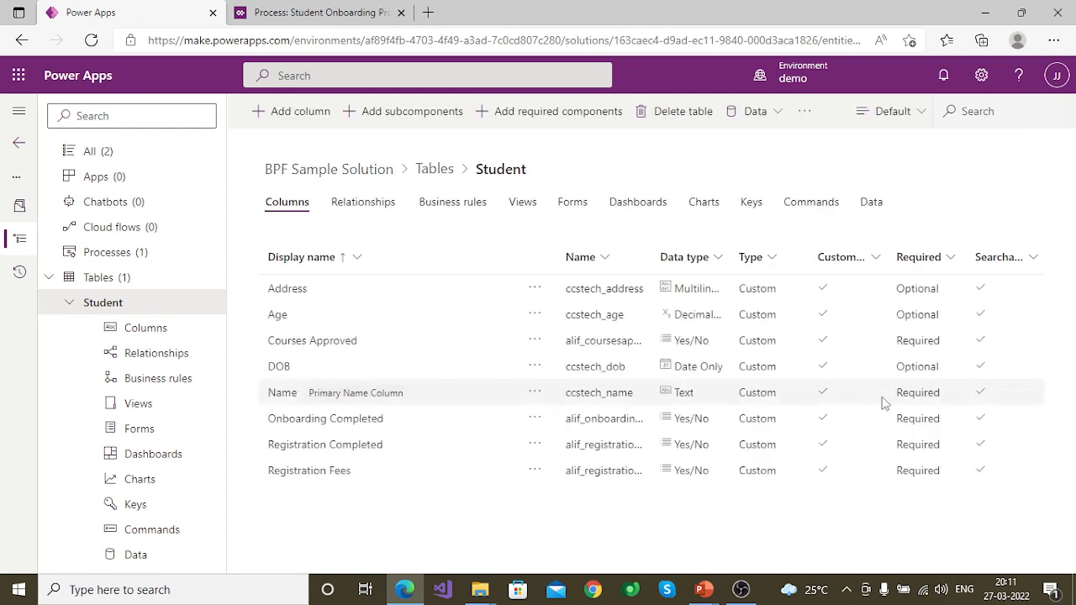
Open the Student table's Information main form for editing, expand its General section and dismiss the improved headers tip
left_click(573, 204)
left_click(298, 291)
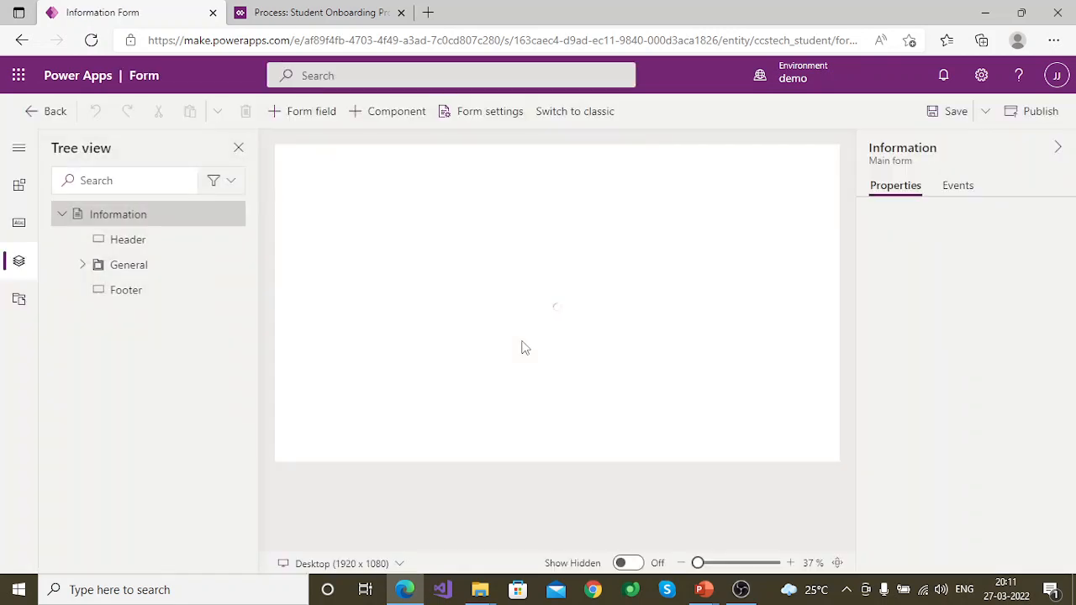
left_click(83, 266)
left_click(102, 290)
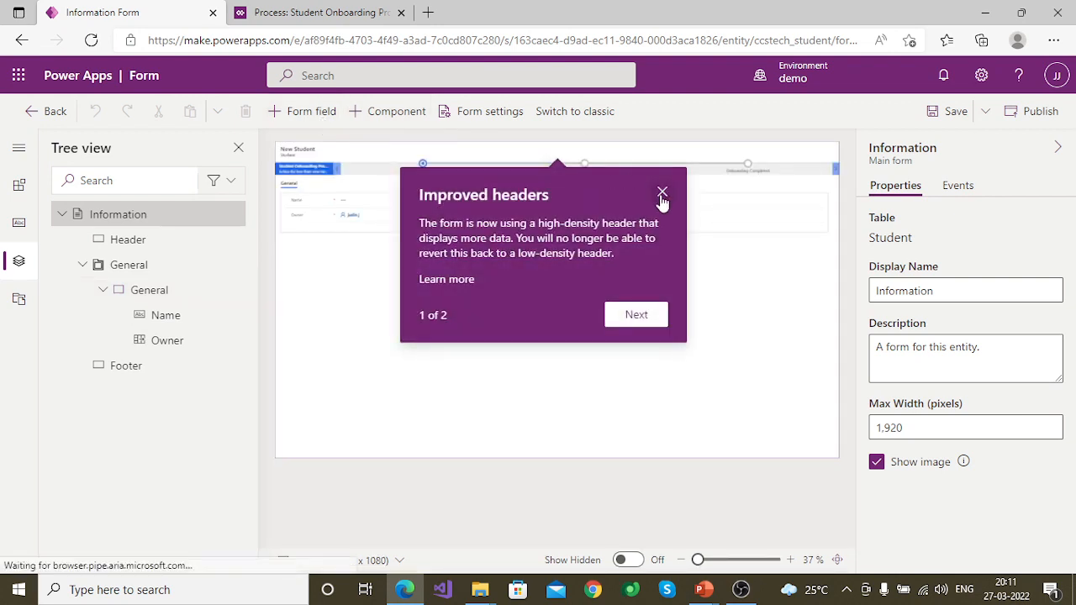
left_click(663, 192)
Place the Age, DOB and Address columns between Name and Owner on the Information form
left_click(291, 114)
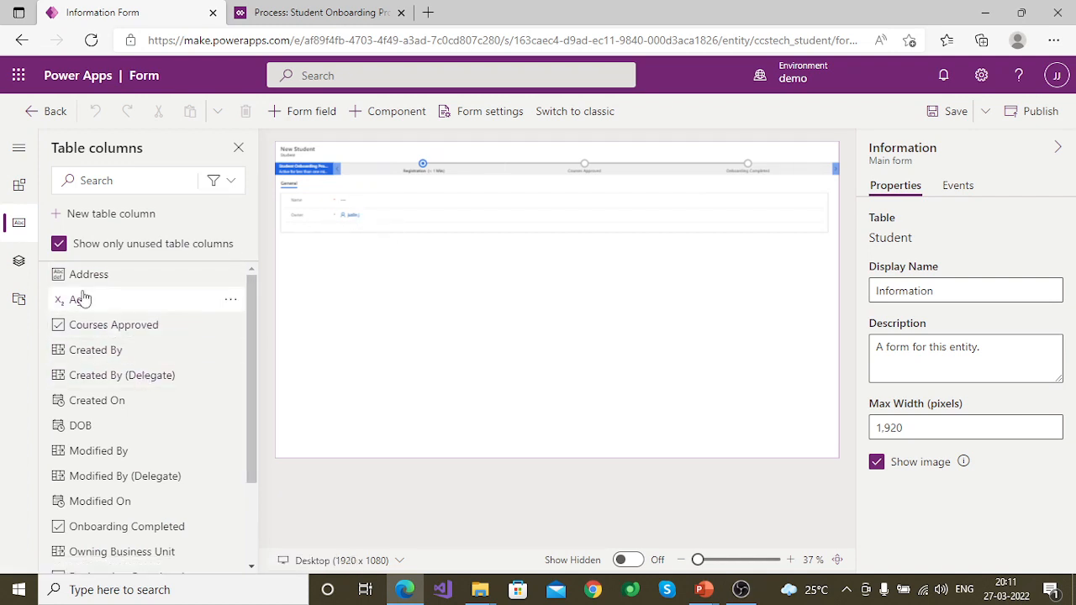
scroll(140, 429, "down", 3)
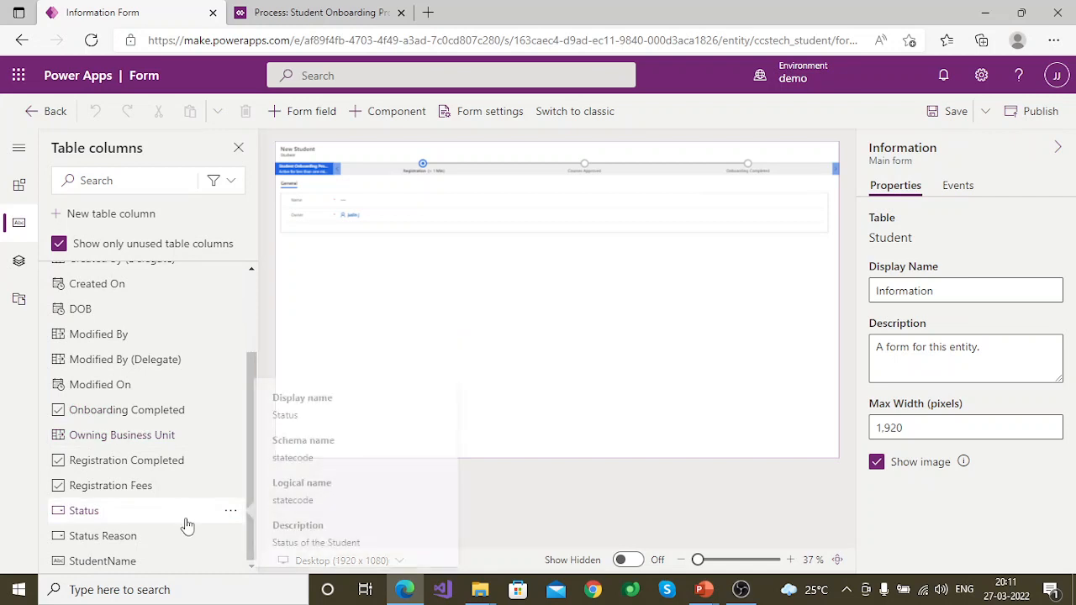
scroll(157, 563, "up", 3)
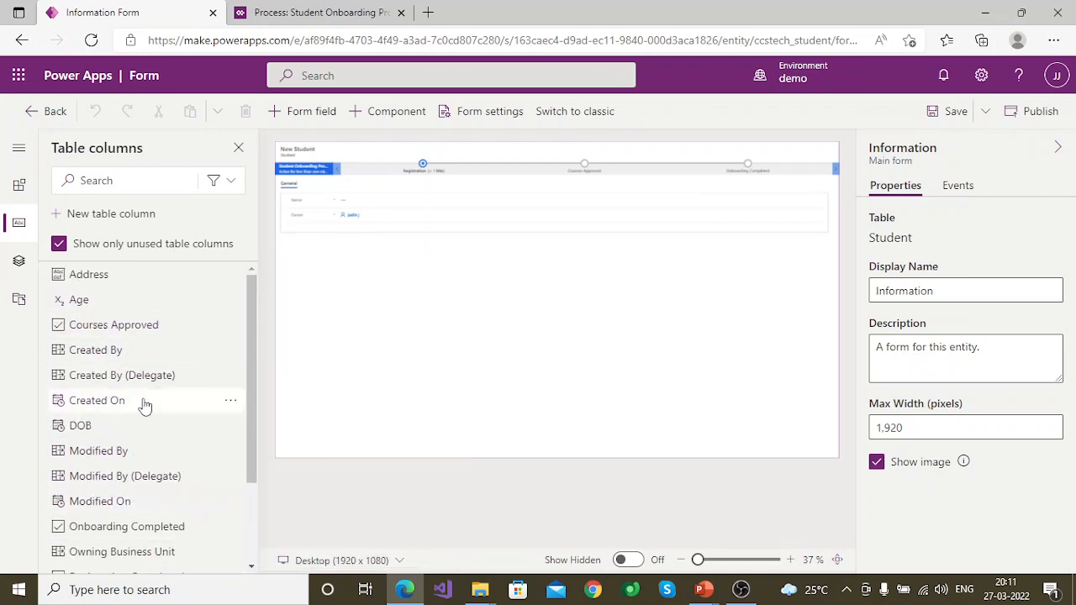
left_click_drag(82, 305, 369, 206)
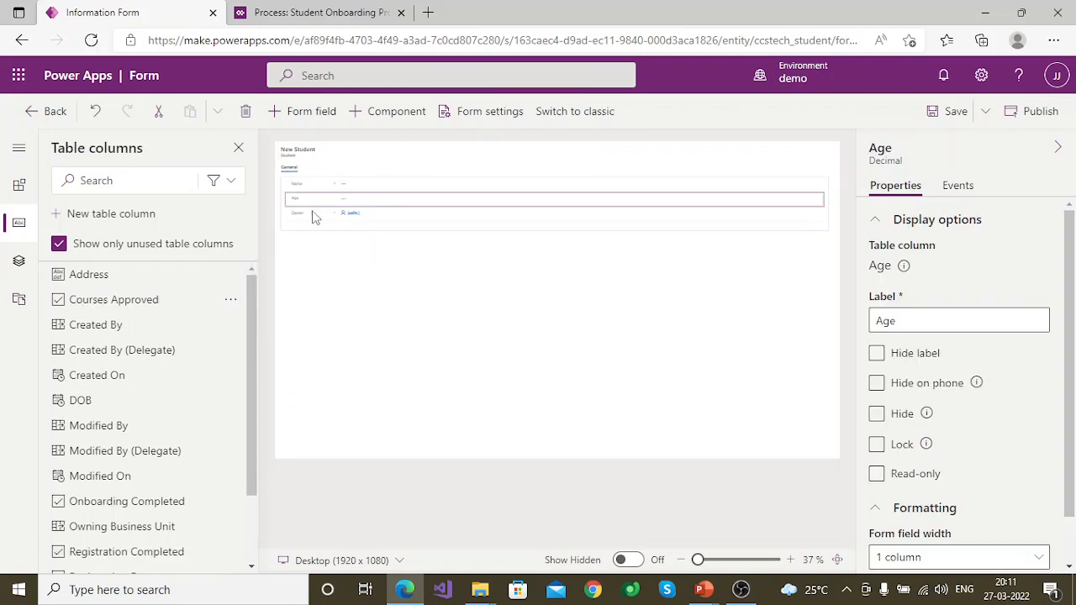
left_click_drag(120, 276, 463, 228)
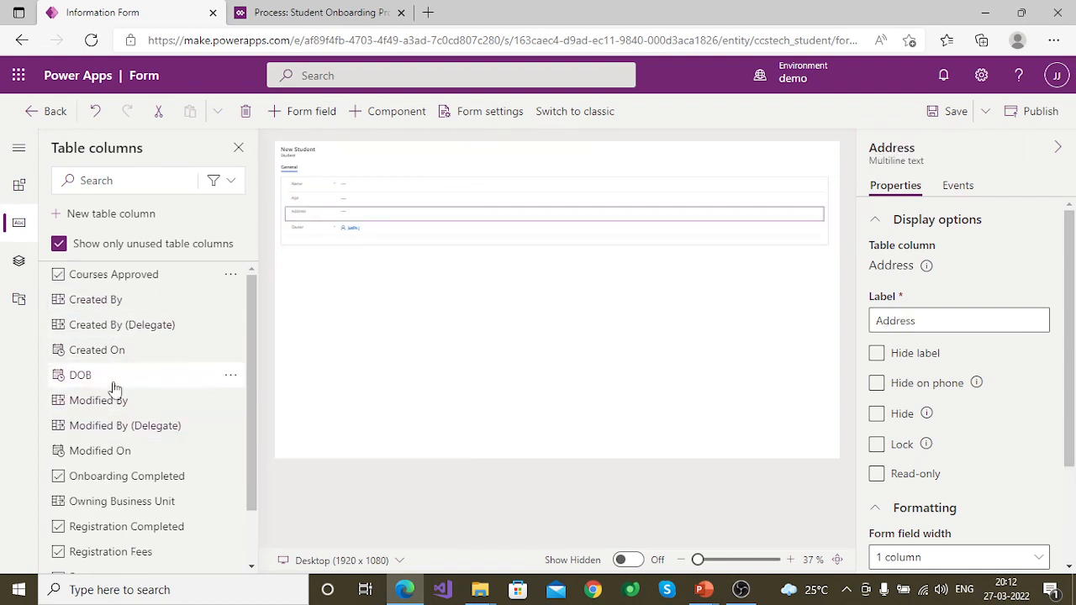
left_click_drag(198, 375, 353, 209)
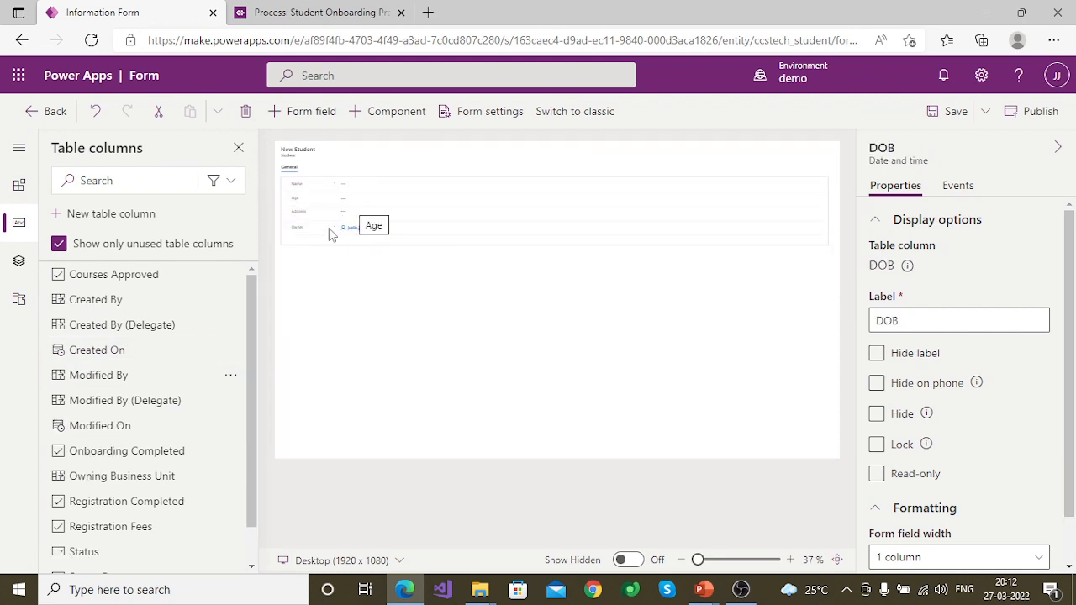
scroll(137, 435, "down", 1)
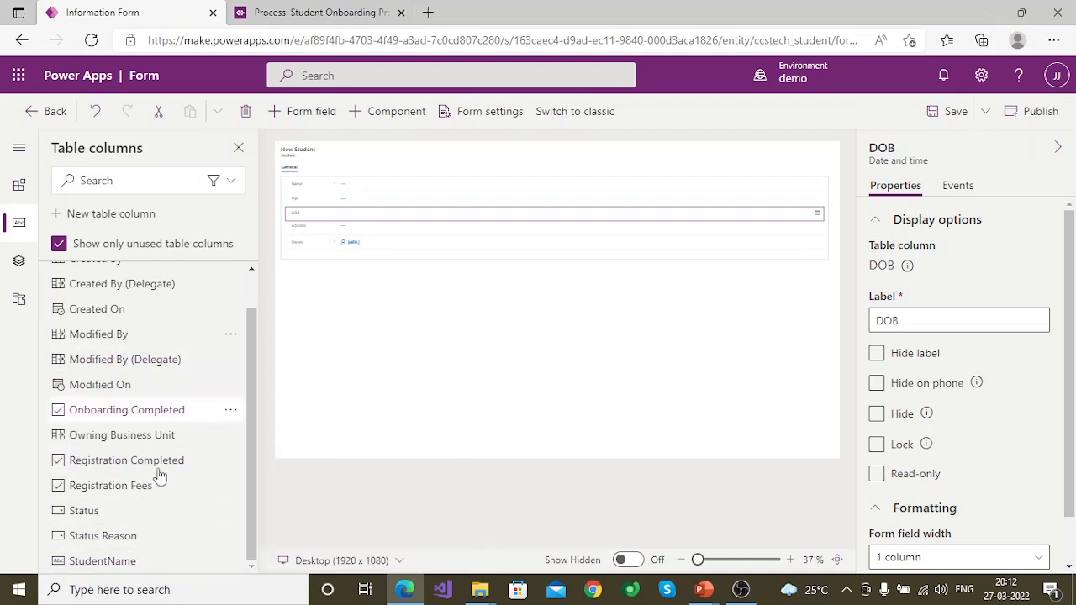
scroll(128, 538, "up", 1)
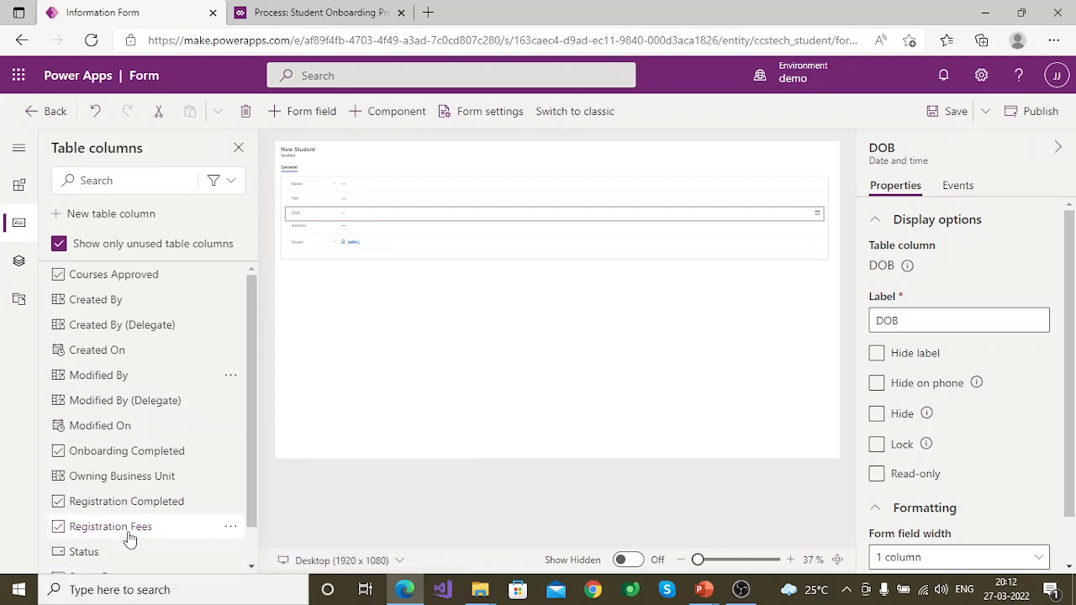
Save and publish the Information form, and return to the Student table's list of forms
left_click(956, 111)
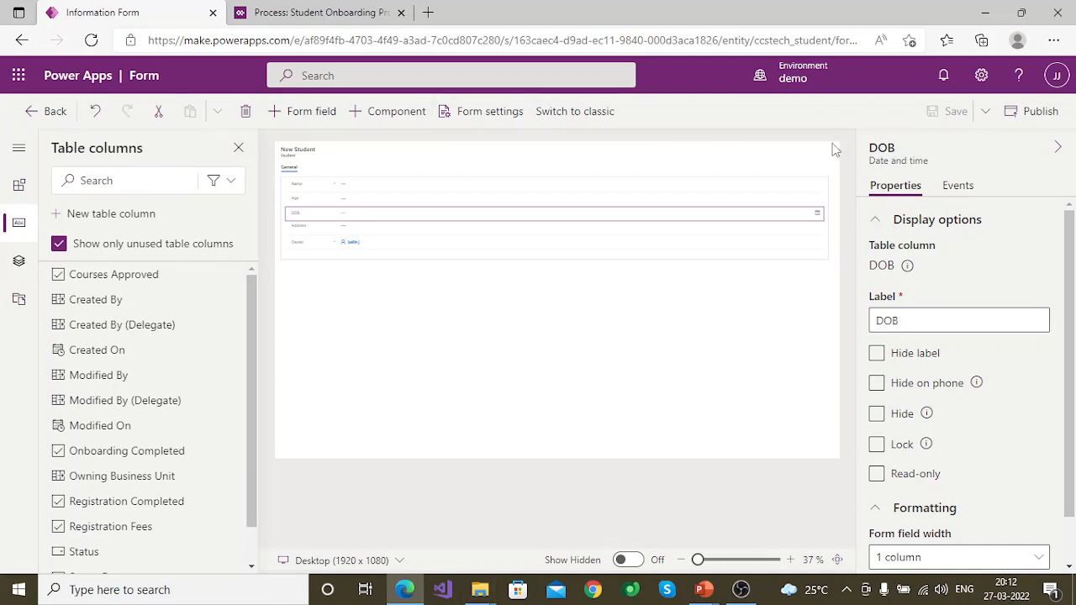
left_click(1040, 110)
left_click(34, 116)
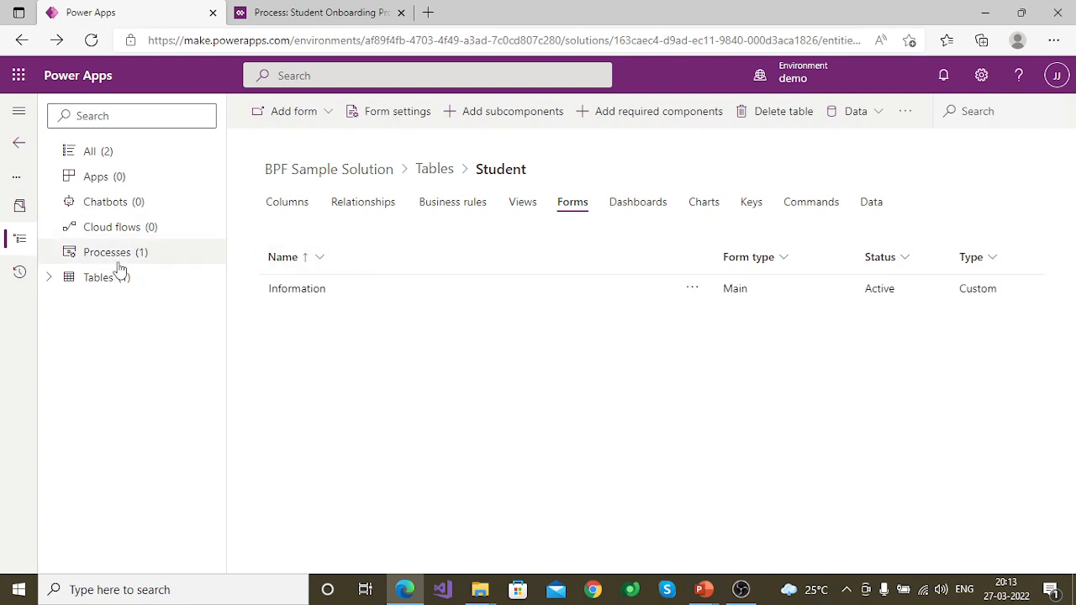
Add the existing model-driven app Sample App to BPF Sample Solution
left_click(112, 184)
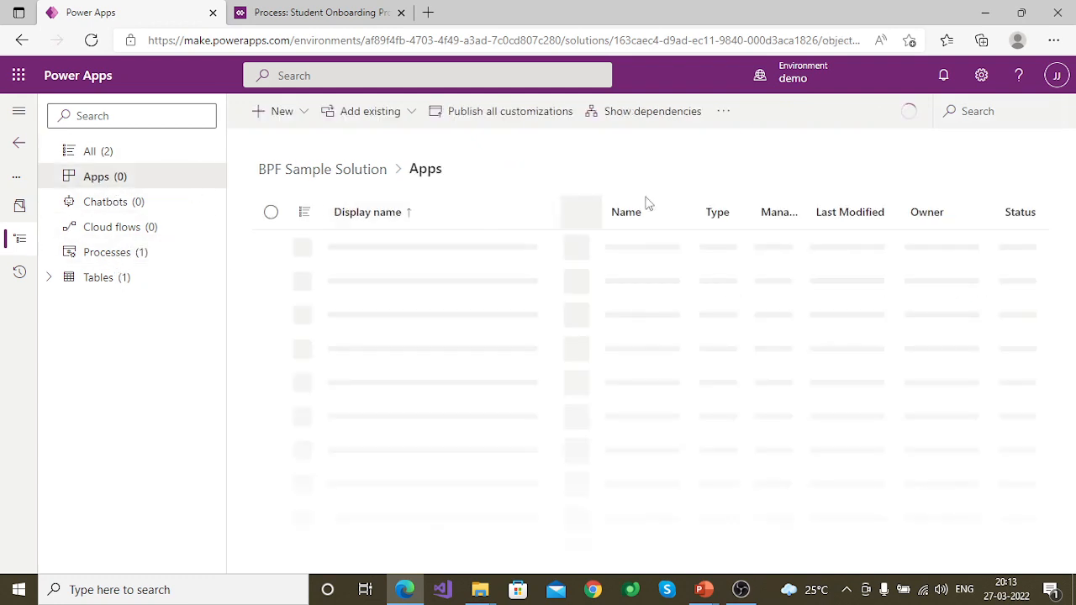
left_click(370, 111)
mouse_move(371, 173)
left_click(517, 200)
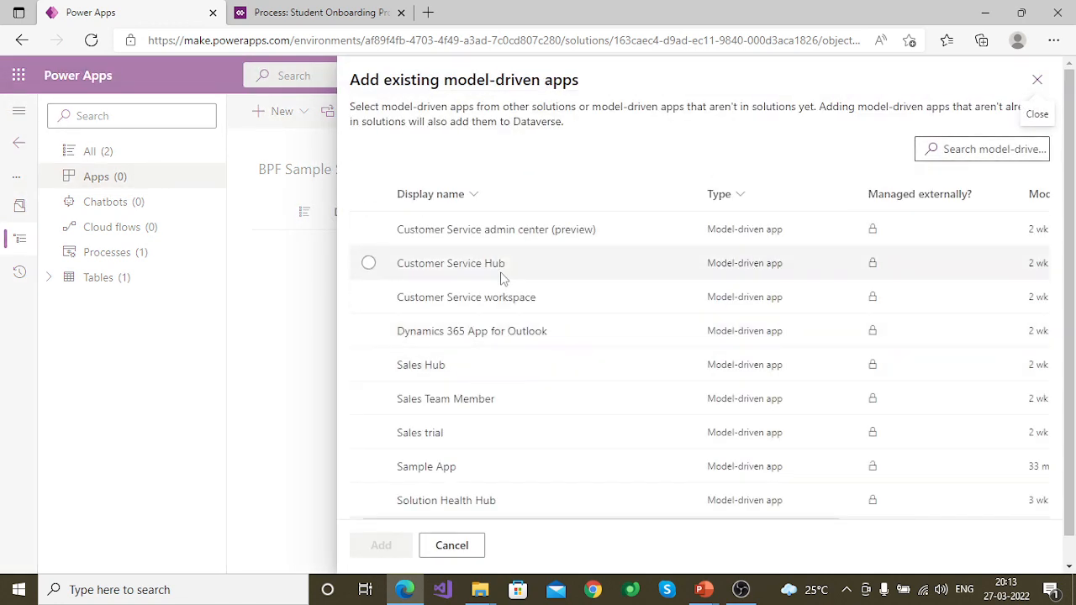
scroll(476, 477, "down", 1)
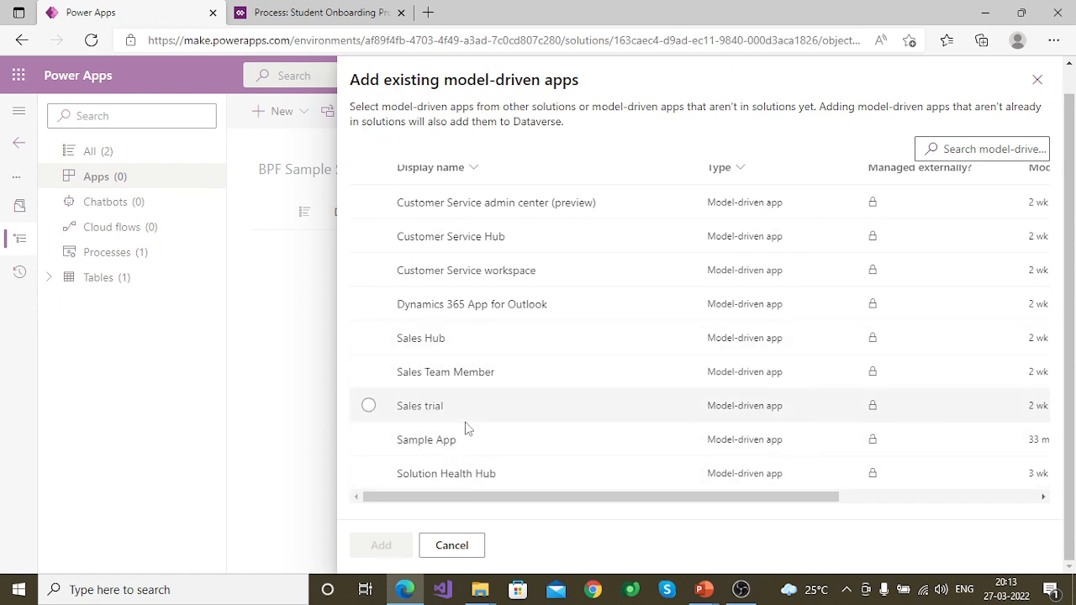
left_click(468, 448)
left_click(392, 547)
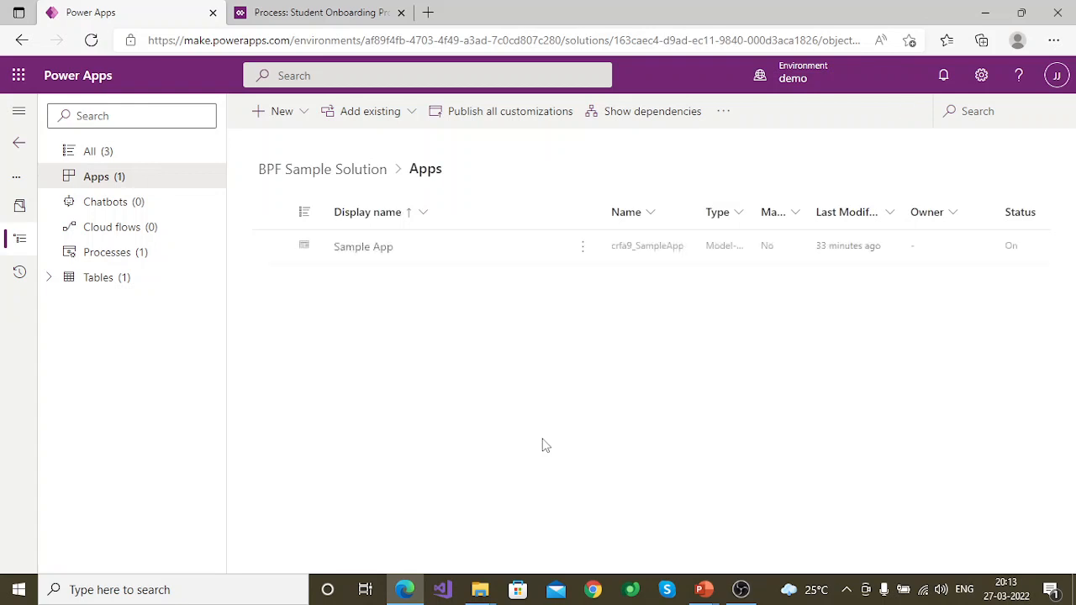
Open Sample App's site map for editing and add a new subarea to the My Works group
left_click(378, 250)
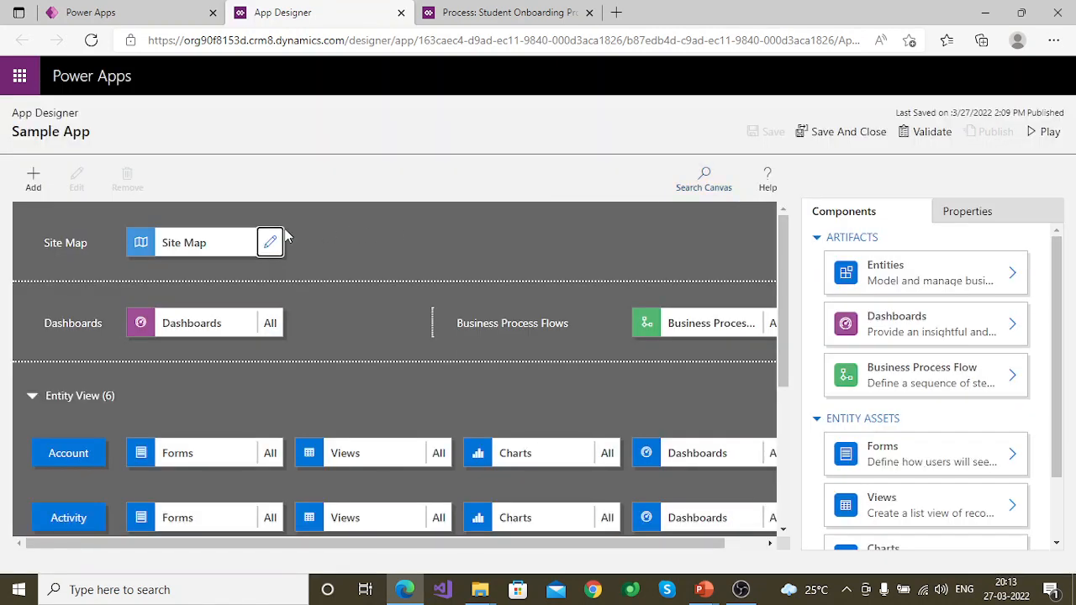
left_click(271, 243)
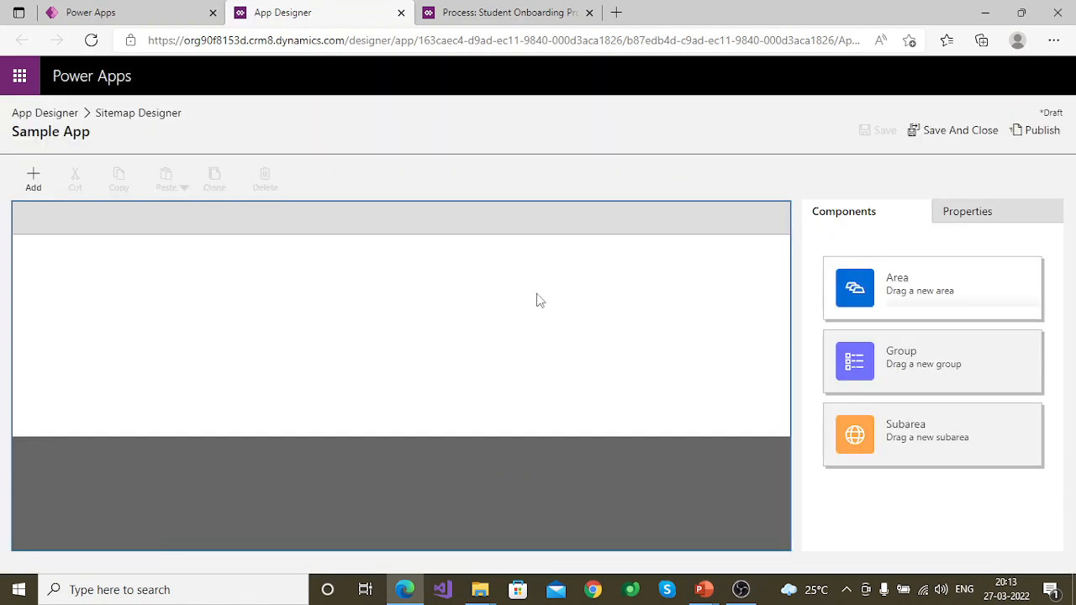
left_click(33, 178)
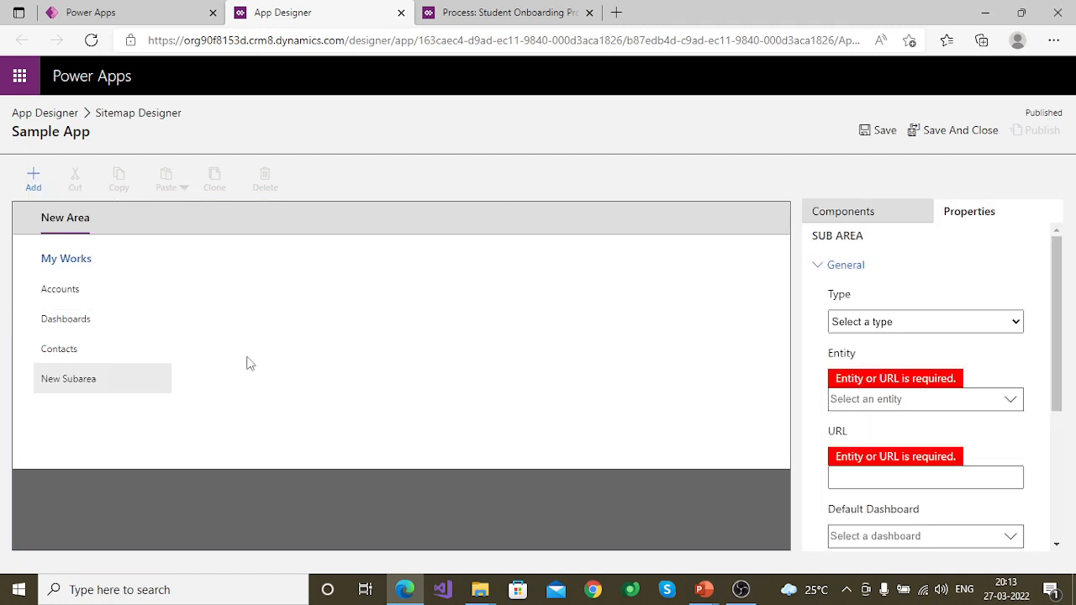
Set the new subarea's type to Entity and its entity to the second Student match
left_click(994, 323)
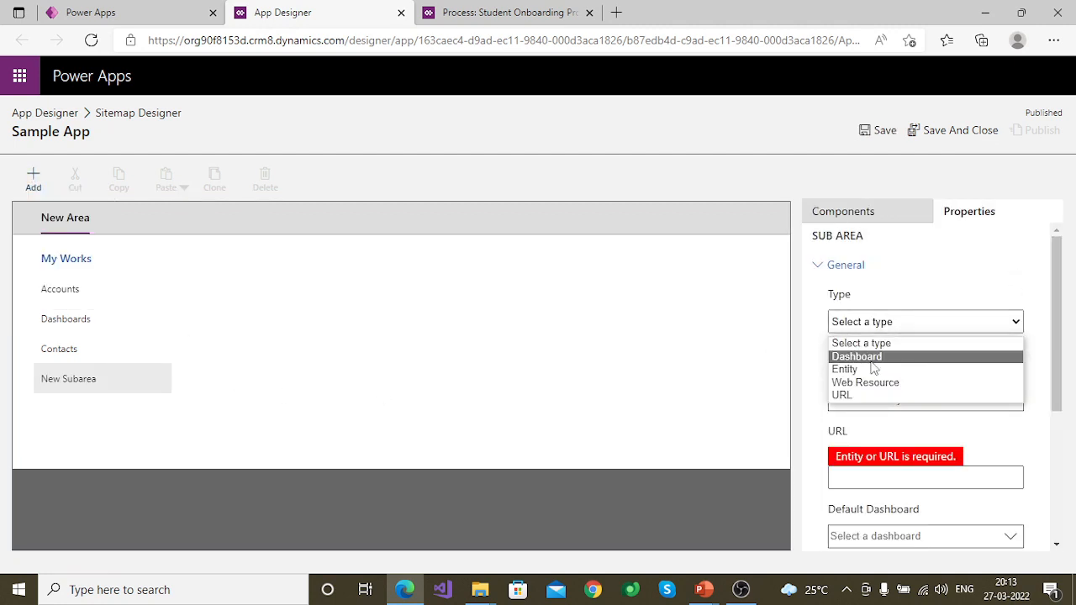
left_click(843, 370)
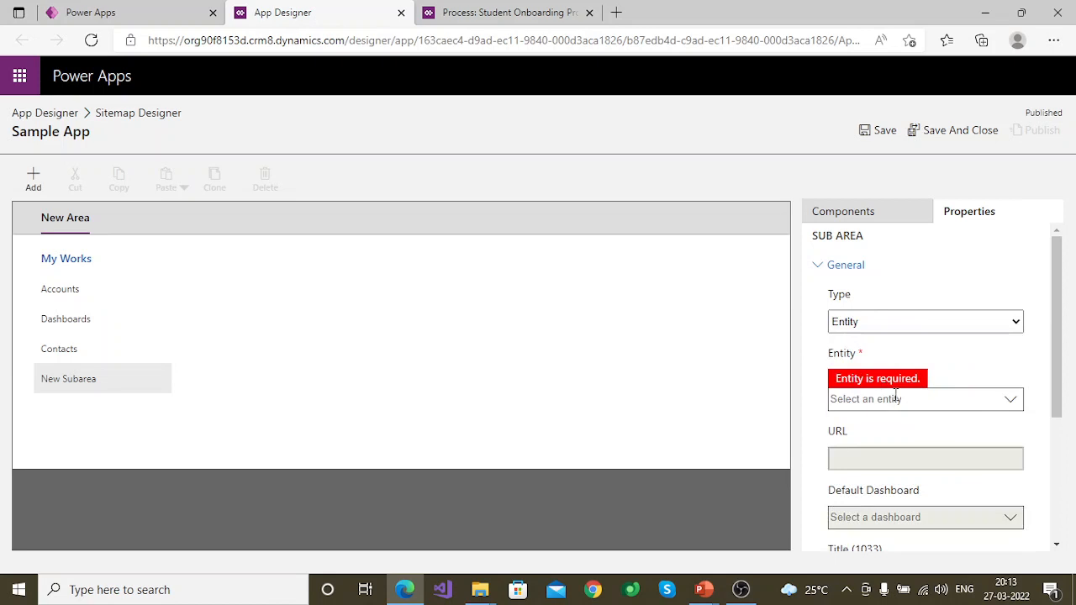
left_click(986, 399)
type("Stude")
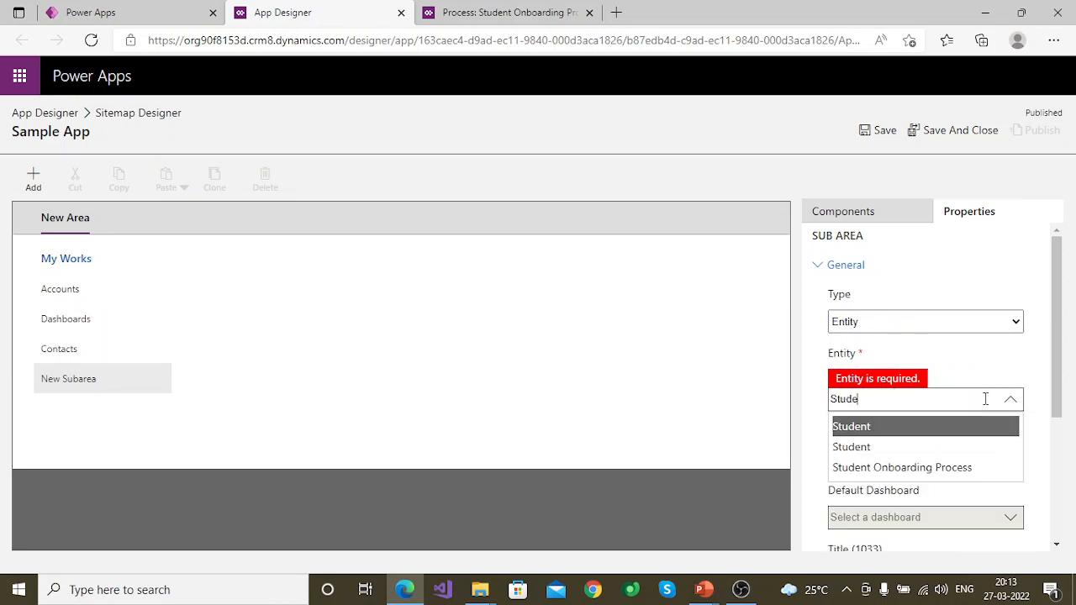
left_click(907, 445)
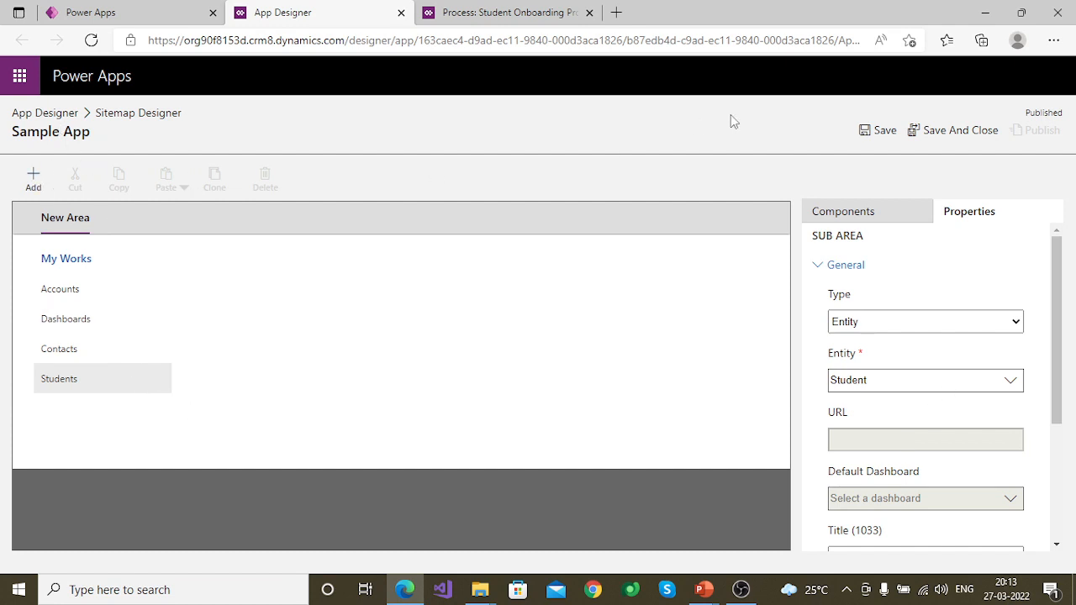
Save and publish the site map, check the Students subarea's properties, and return to the app's design canvas
left_click(883, 132)
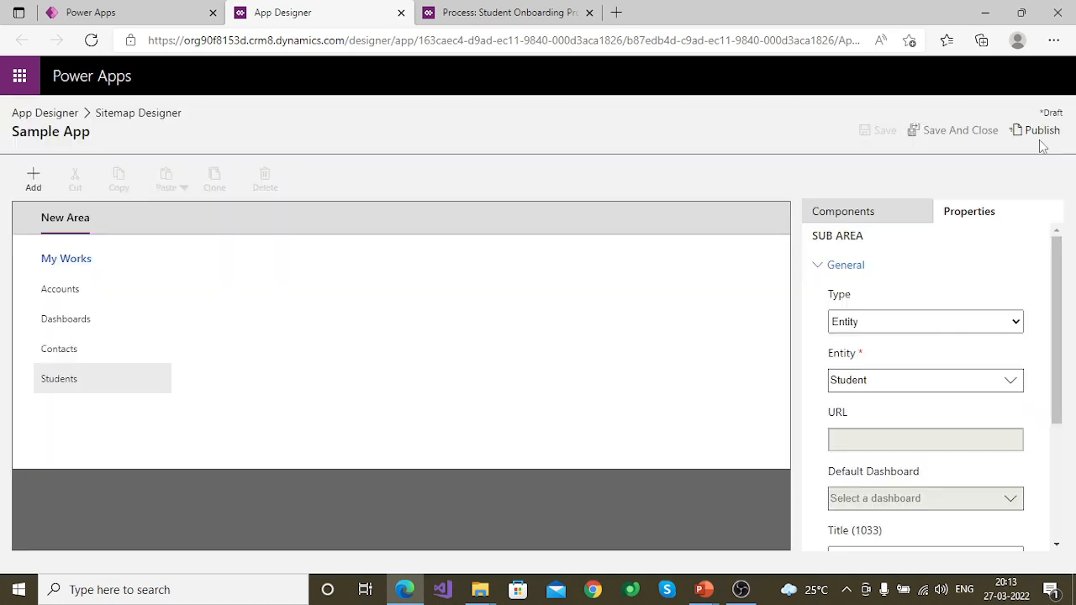
left_click(1042, 131)
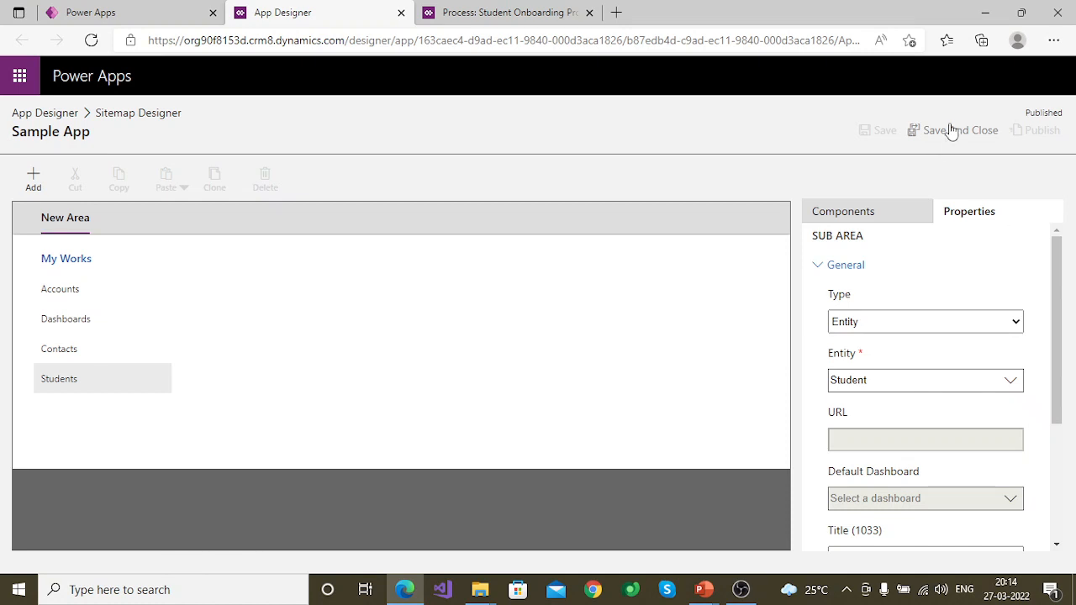
scroll(989, 435, "down", 1)
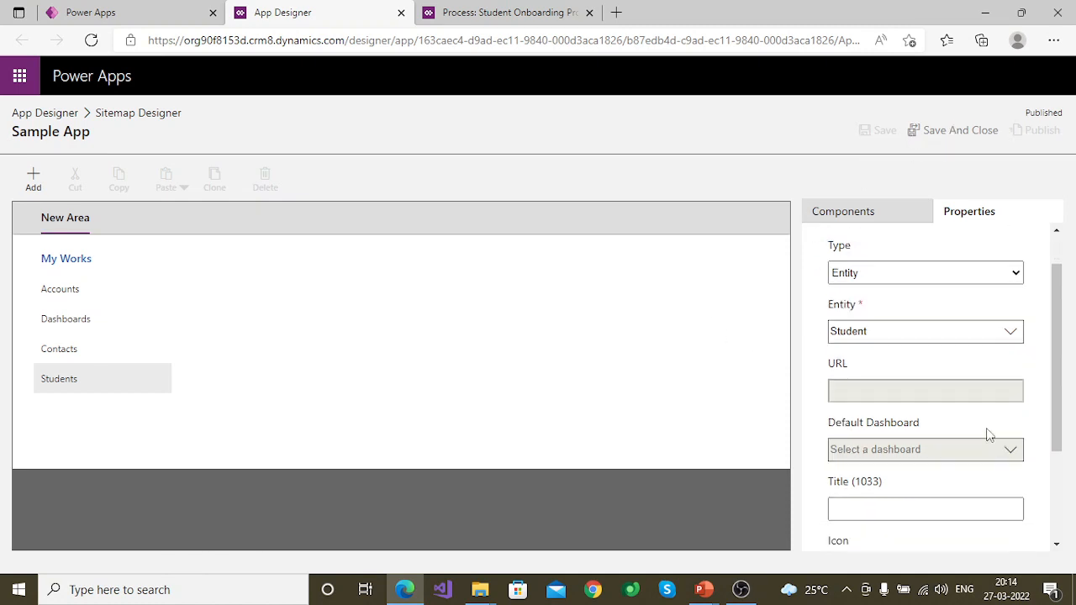
scroll(990, 435, "down", 2)
scroll(989, 435, "up", 3)
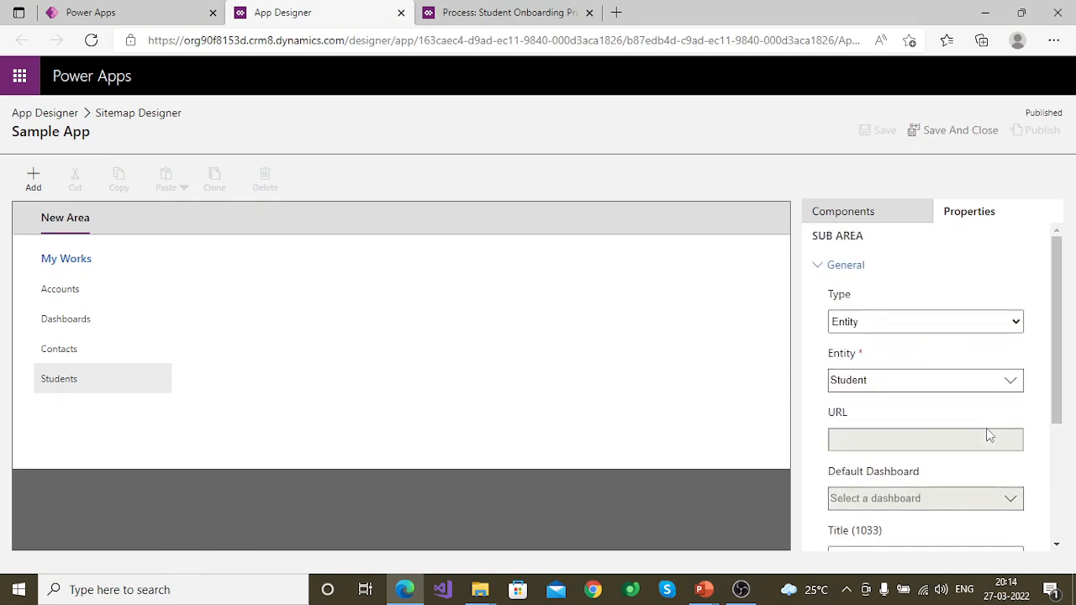
left_click(1010, 379)
left_click(1034, 380)
left_click(981, 133)
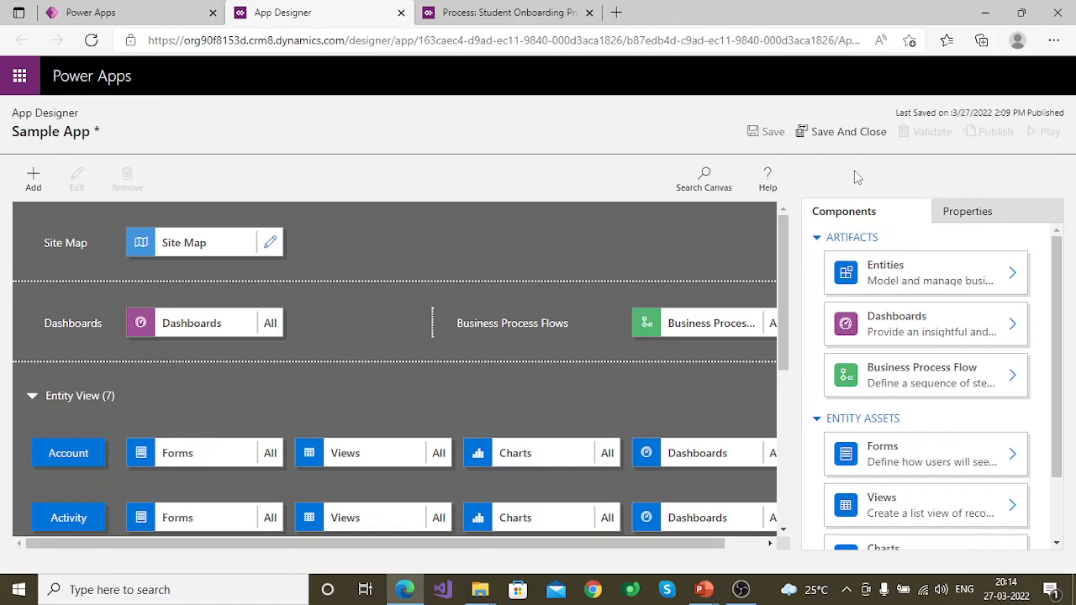
Save and publish Sample App
left_click(856, 134)
left_click(772, 135)
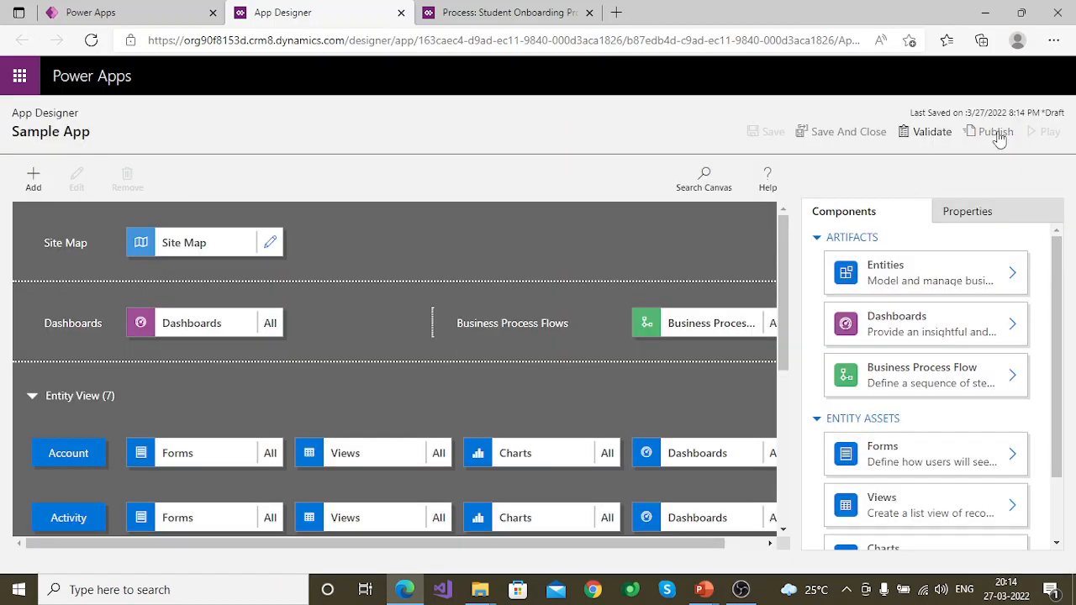
left_click(991, 132)
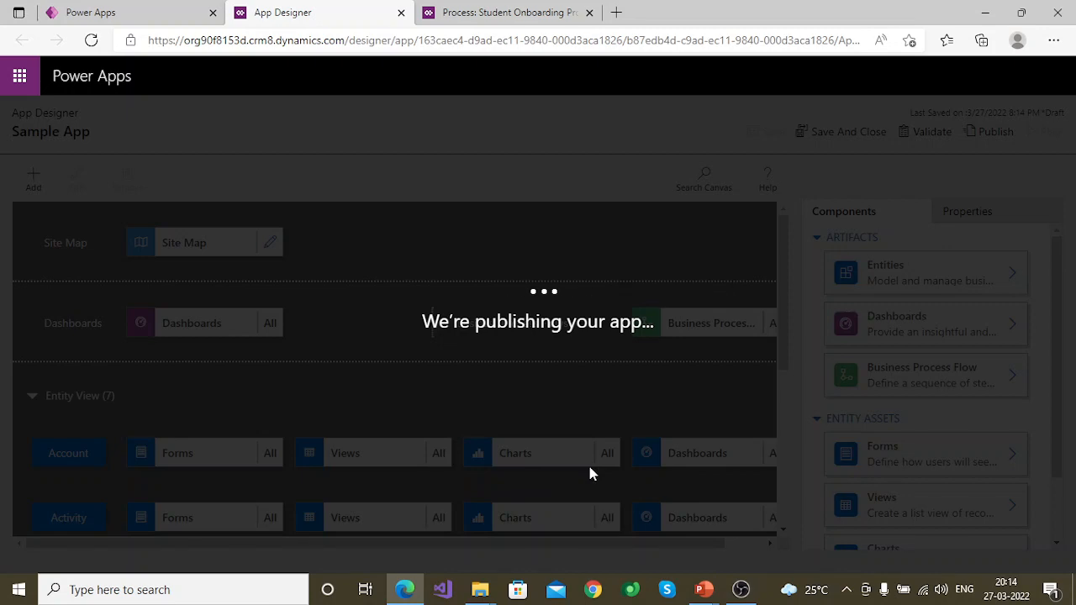
Check the Student entity's assets in Sample App and the forms included for it
scroll(589, 475, "down", 5)
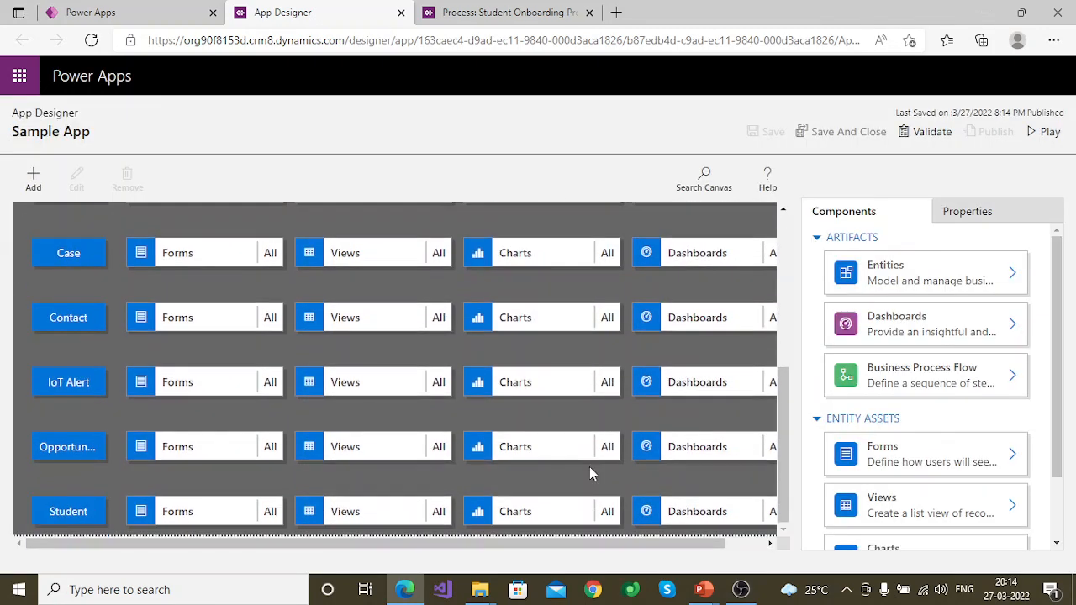
left_click(72, 510)
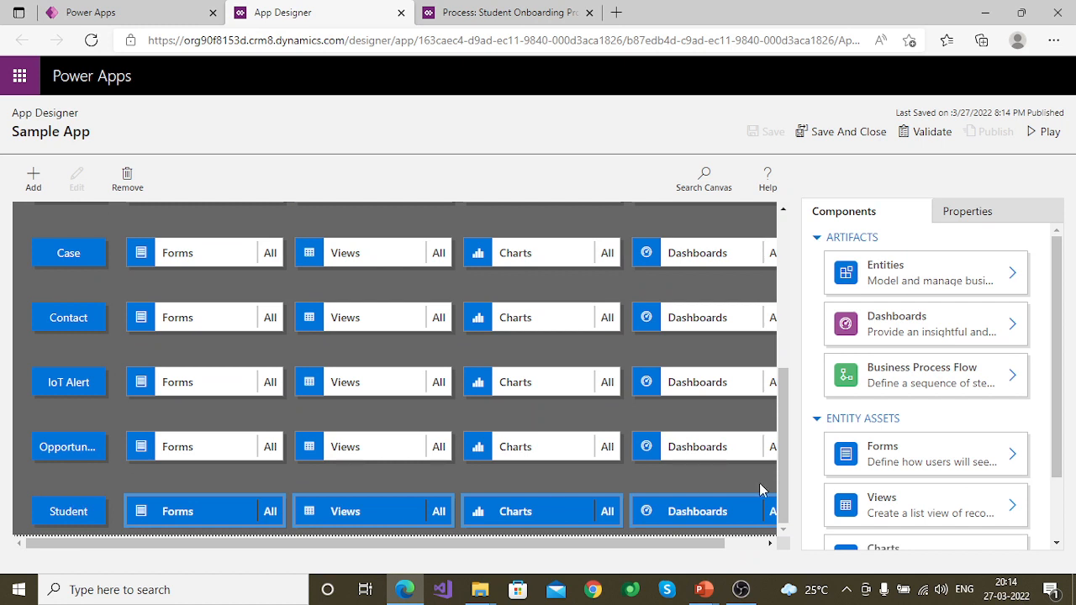
left_click(984, 211)
left_click(87, 521)
left_click(271, 515)
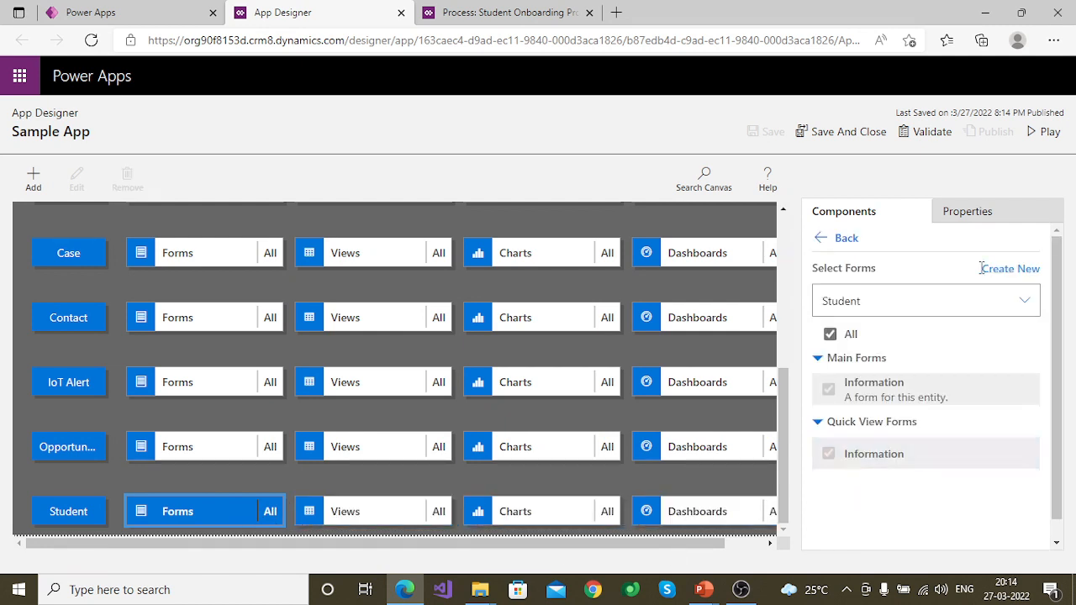
Play Sample App and close the browser tab of the Student Onboarding Process
left_click(1043, 132)
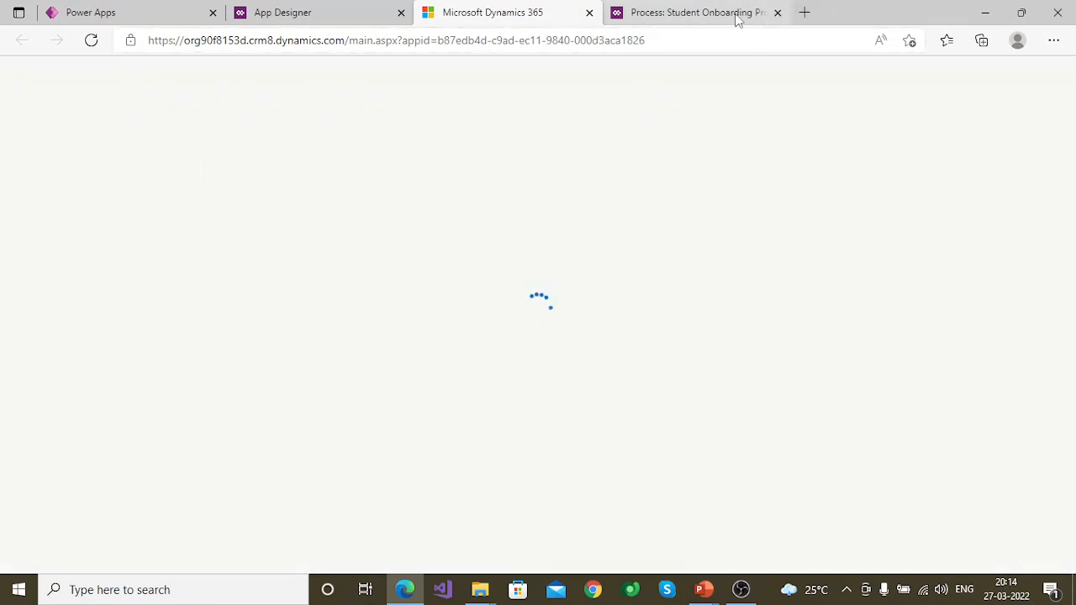
left_click(767, 15)
key("ctrl+w")
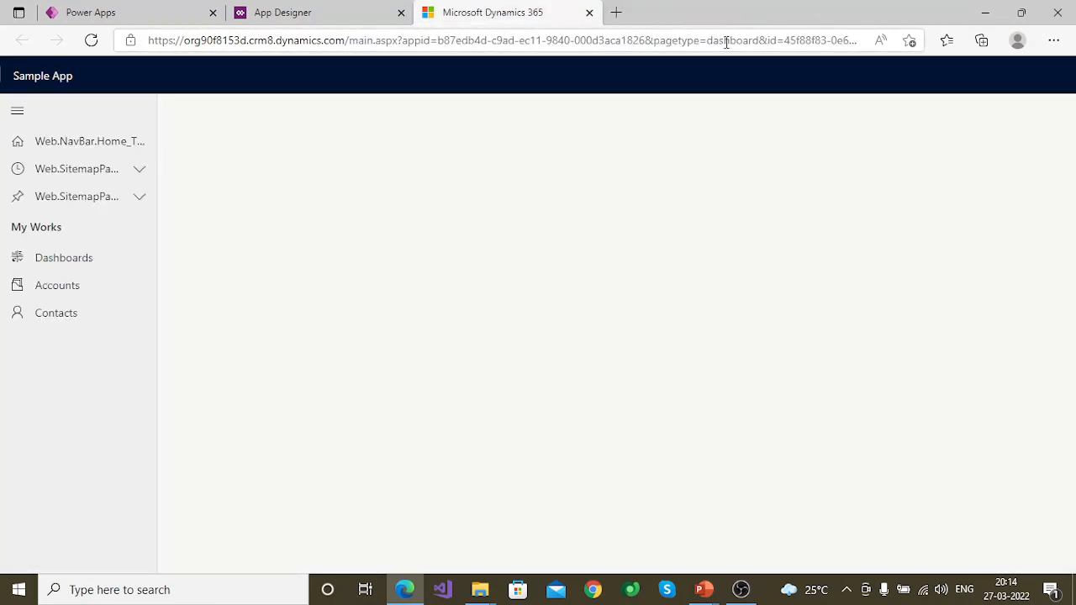
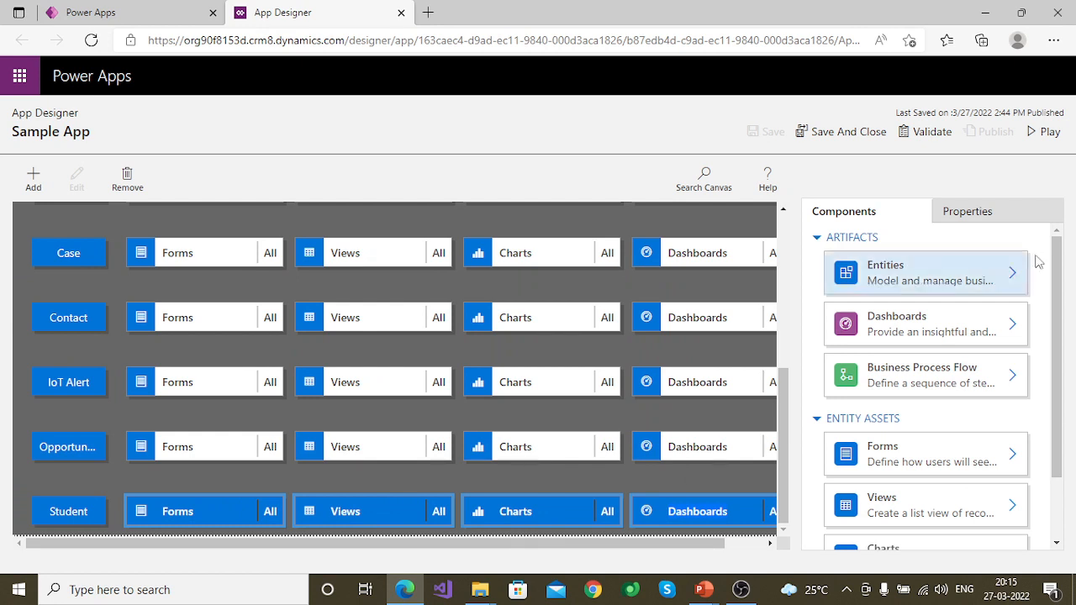
Review Sample App's properties and the subareas in its site map, and close the App Designer
left_click(985, 212)
scroll(939, 335, "down", 5)
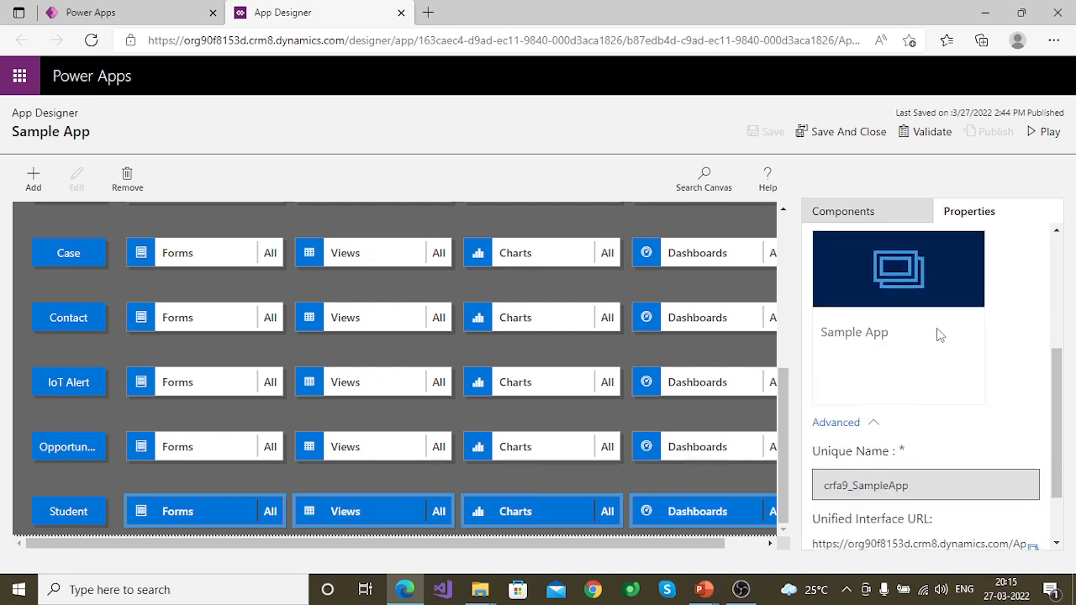
left_click(91, 522)
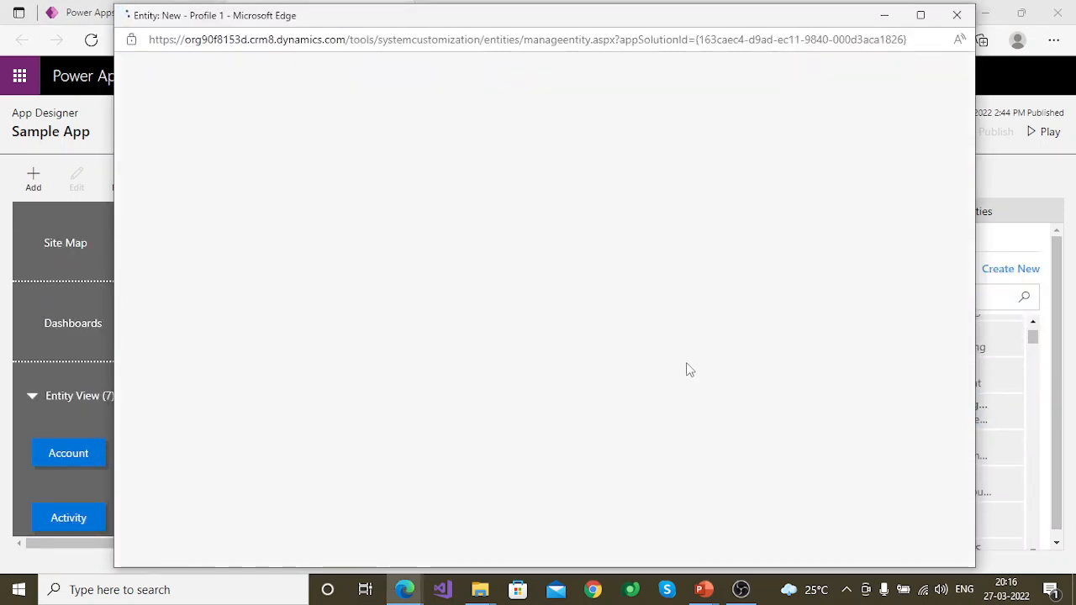
left_click(958, 16)
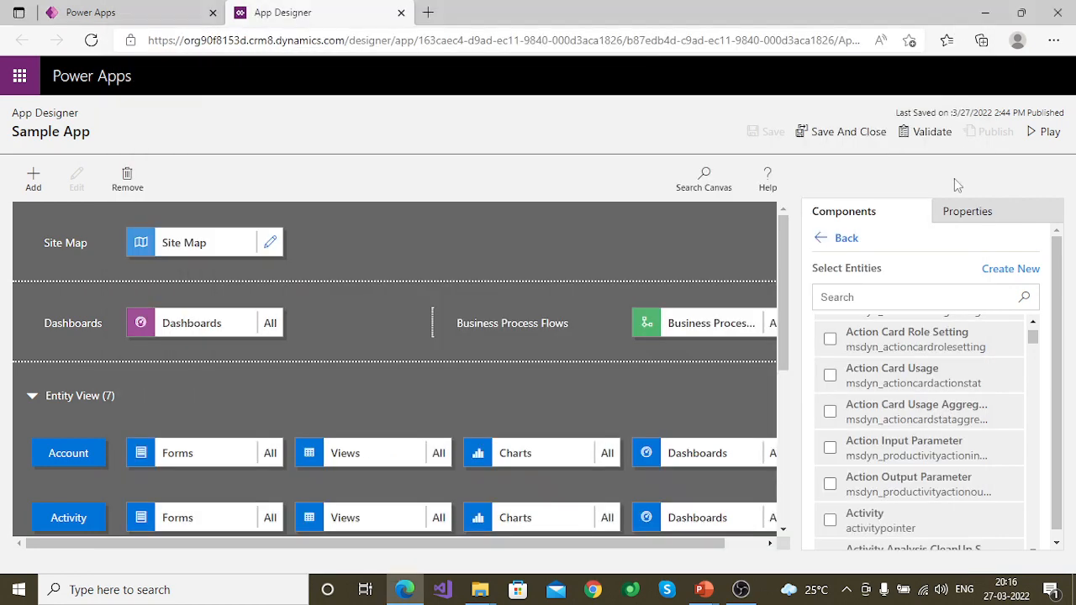
left_click(270, 242)
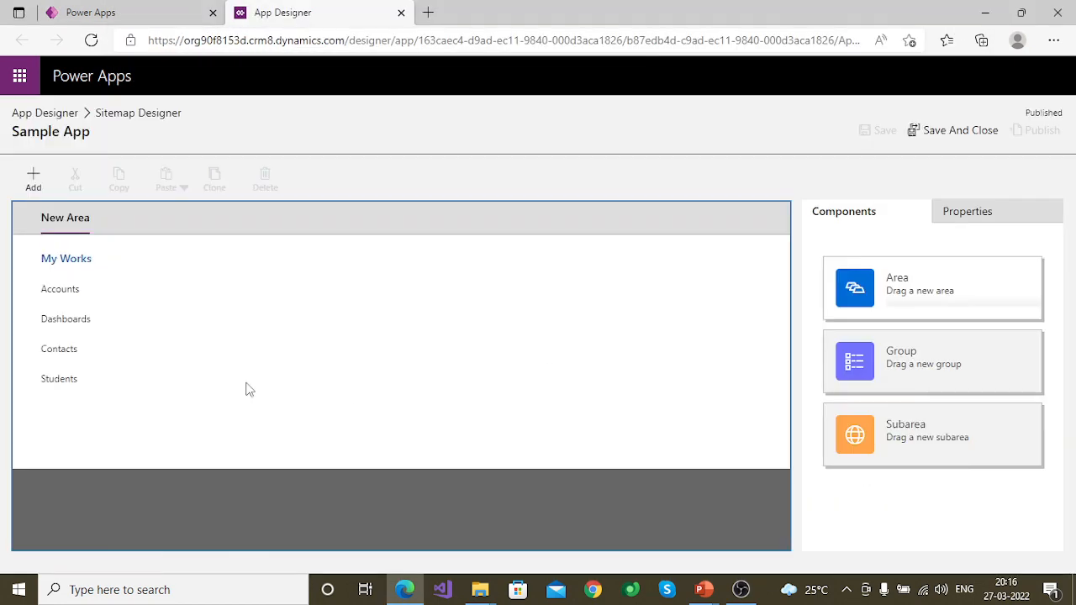
left_click(401, 13)
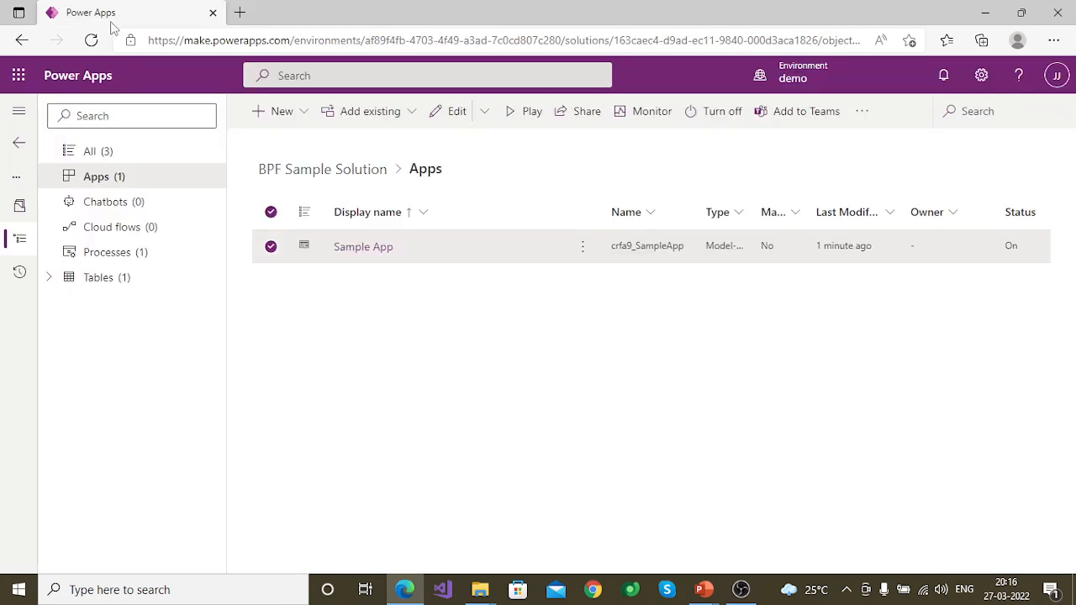
Check the commands available for BPF Sample Solution and its list of components, and return to the solutions list
left_click(18, 143)
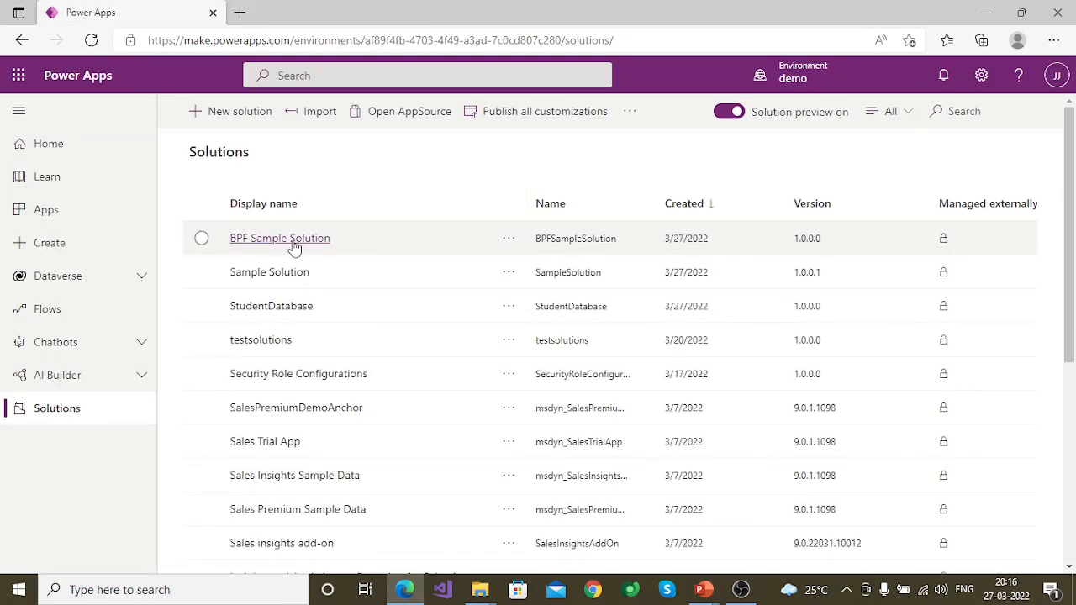
left_click(516, 251)
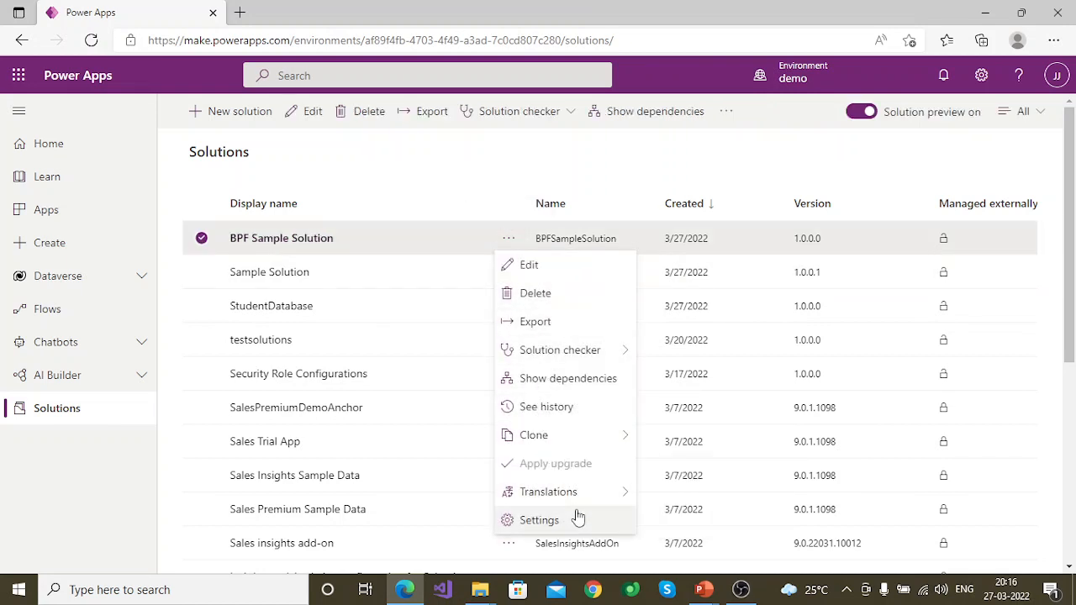
left_click(309, 242)
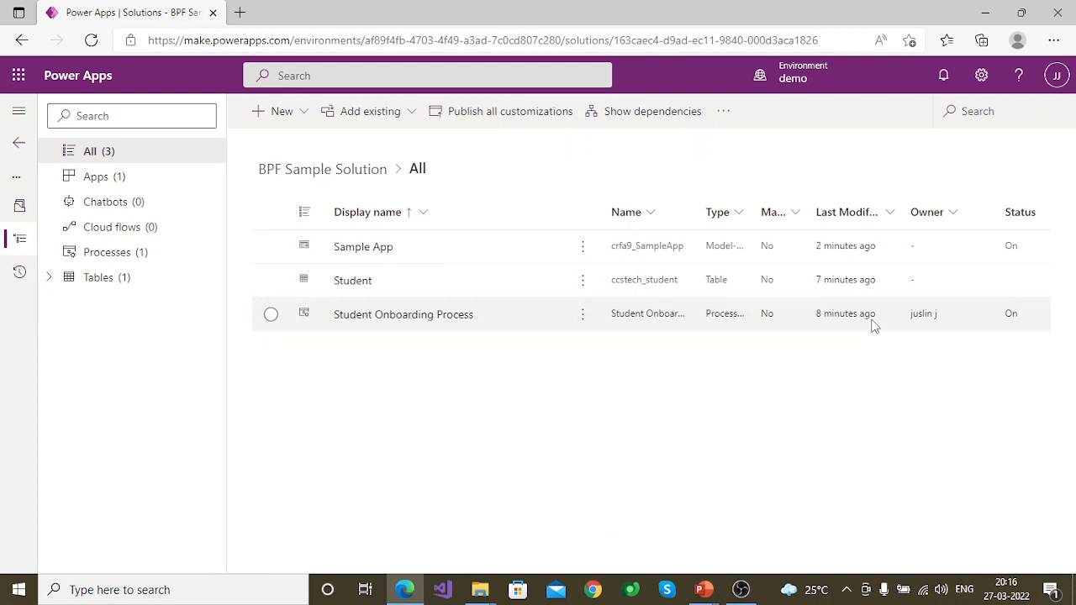
left_click(19, 144)
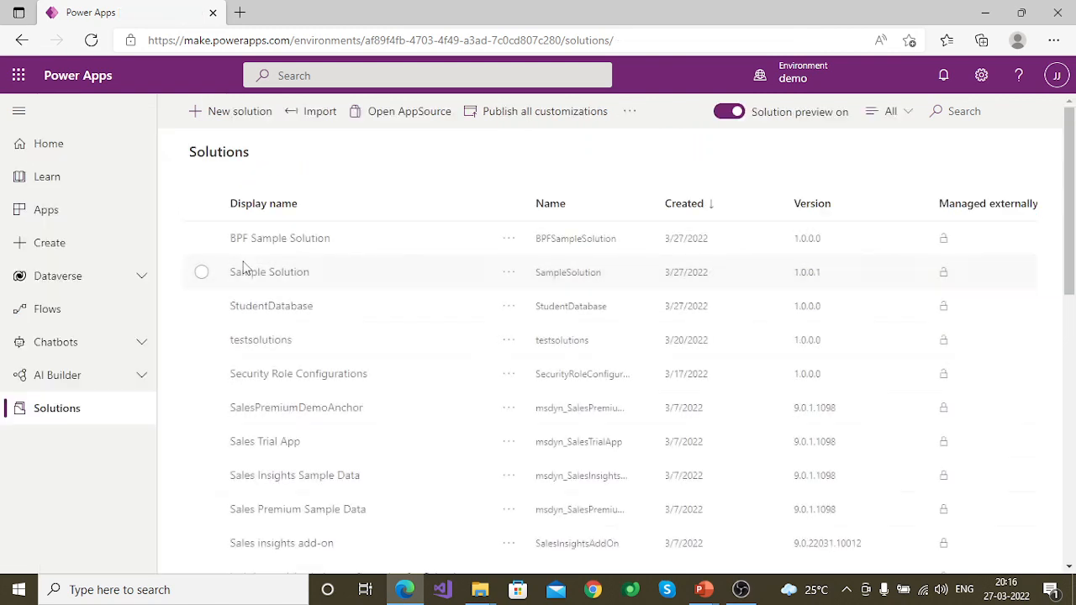
Run Sample App from the list of apps to check its navigation, and close it
left_click(46, 210)
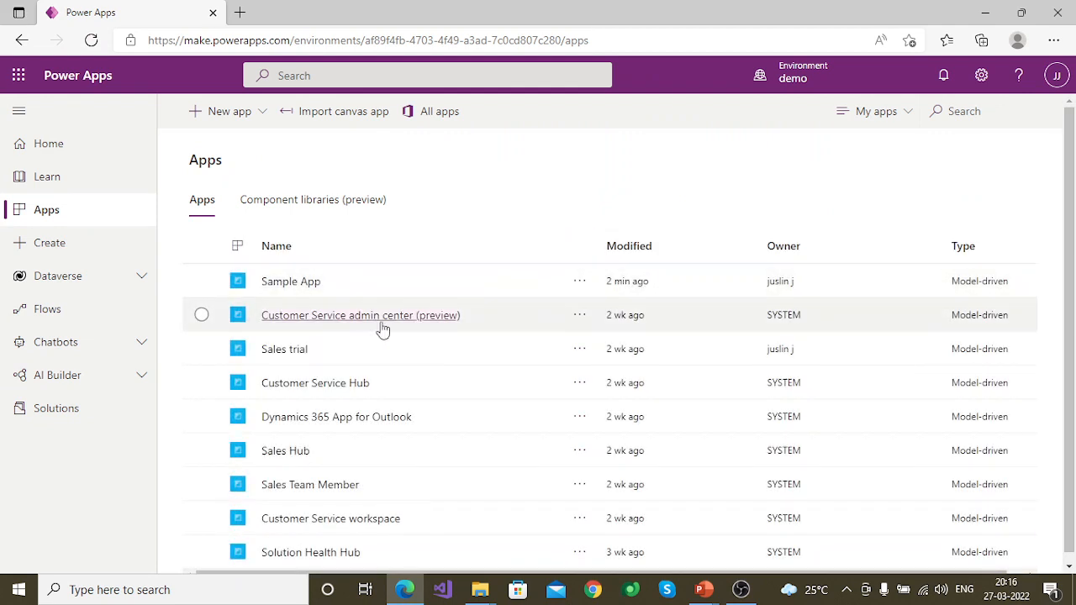
left_click(306, 281)
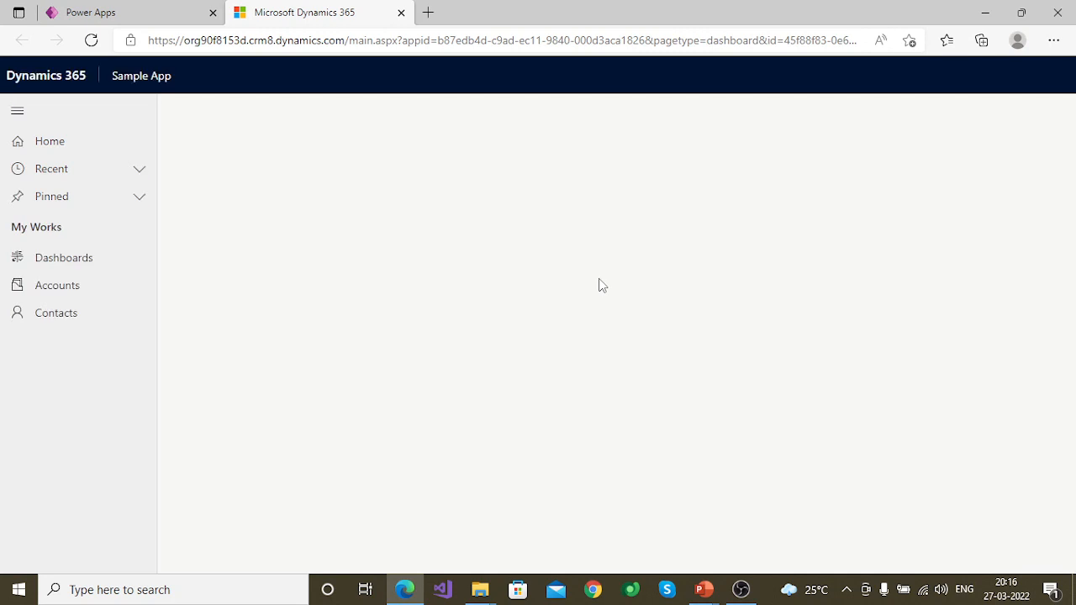
left_click(401, 13)
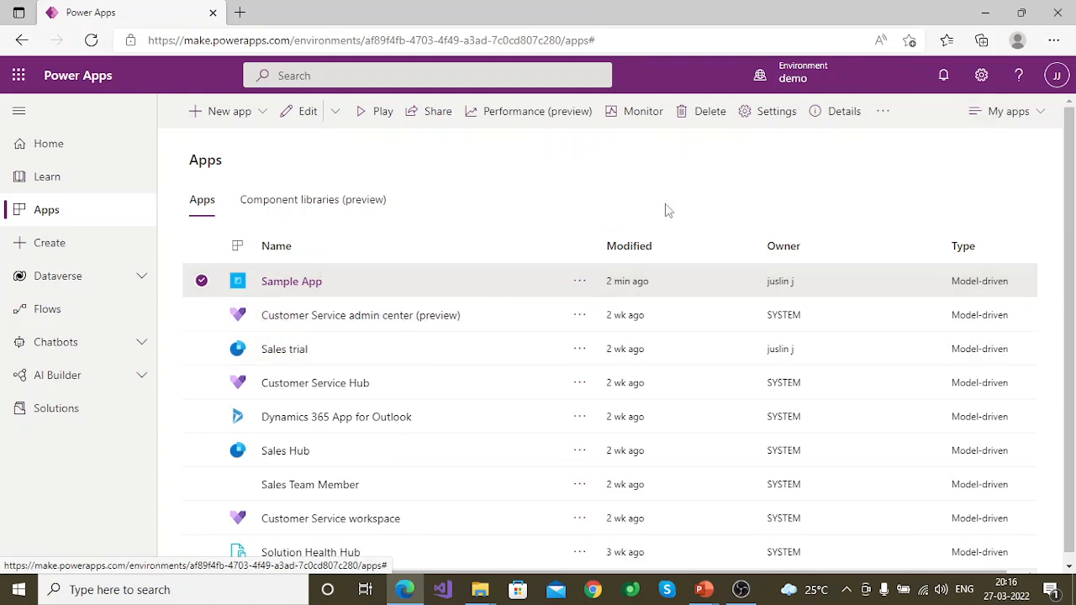
Open BPF Sample Solution and check the commands available for its Student table
left_click(60, 420)
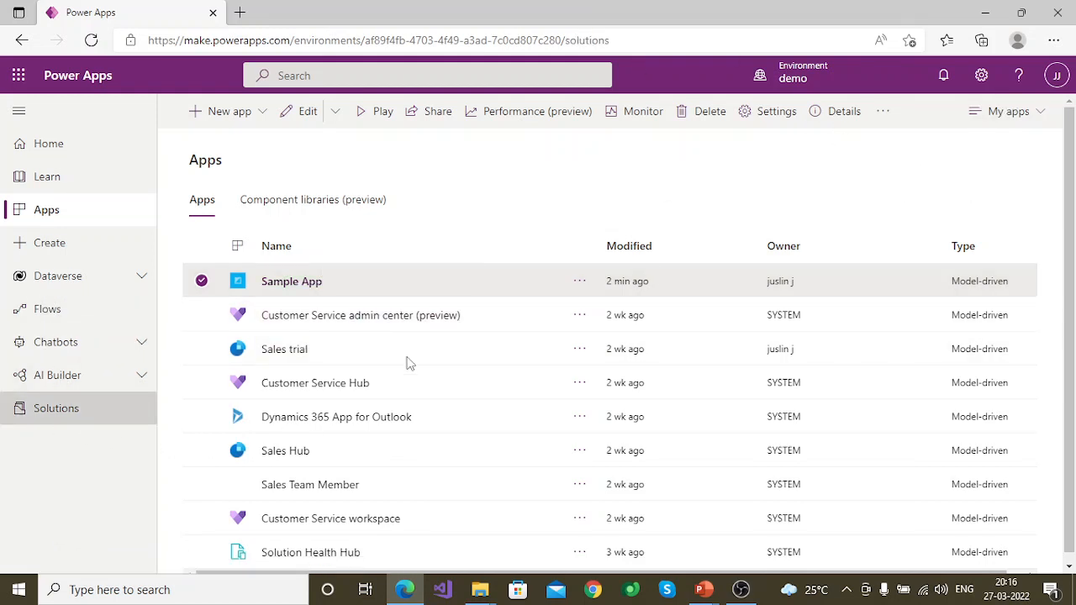
left_click(275, 240)
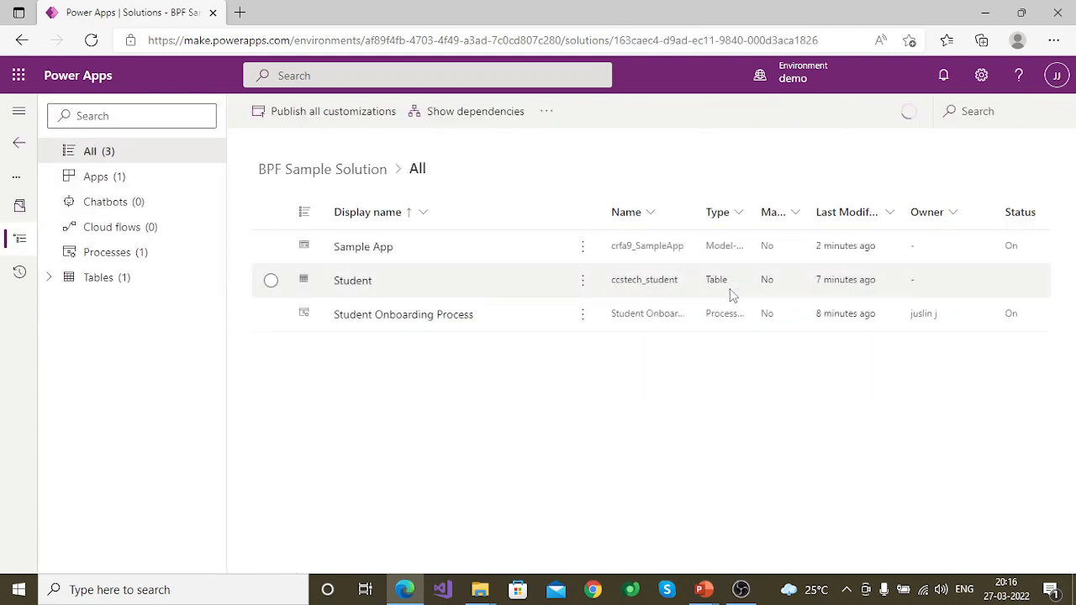
left_click(583, 280)
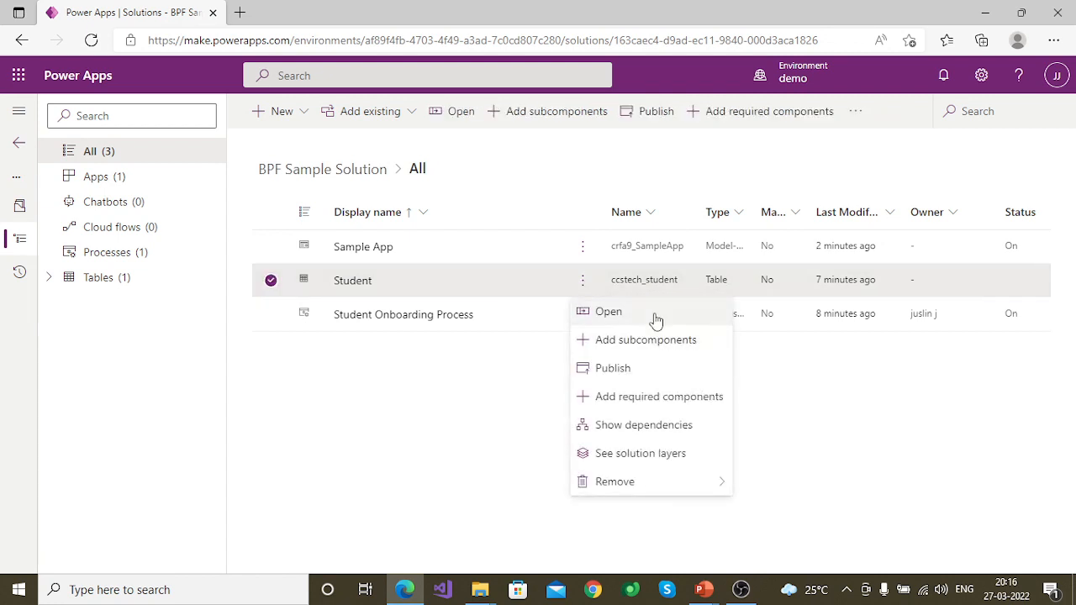
left_click(789, 412)
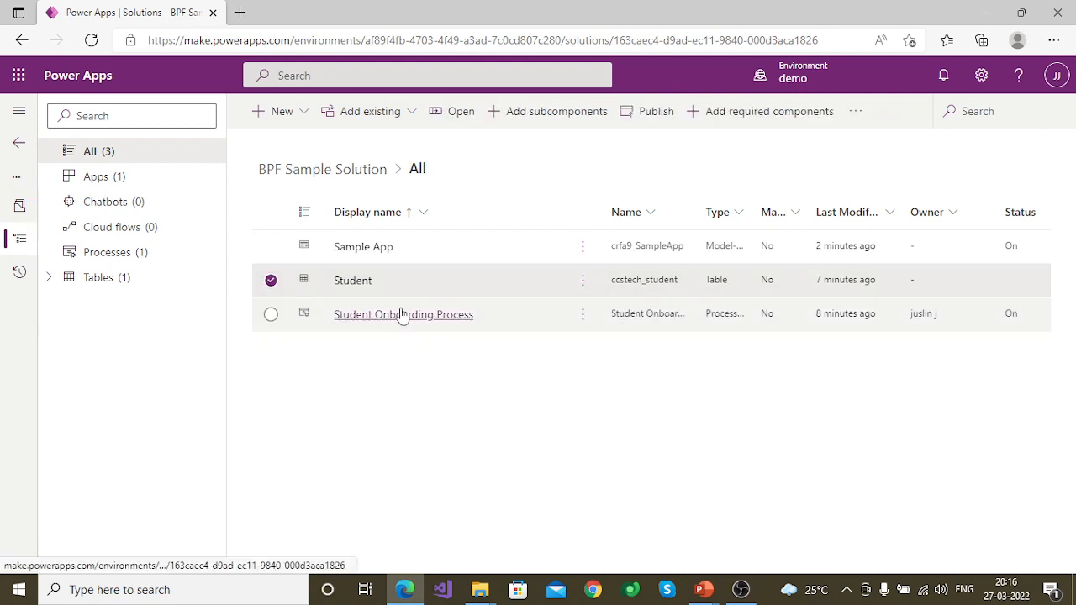
Play Sample App from the solution to check its navigation, and close its browser tab
left_click(583, 249)
left_click(636, 245)
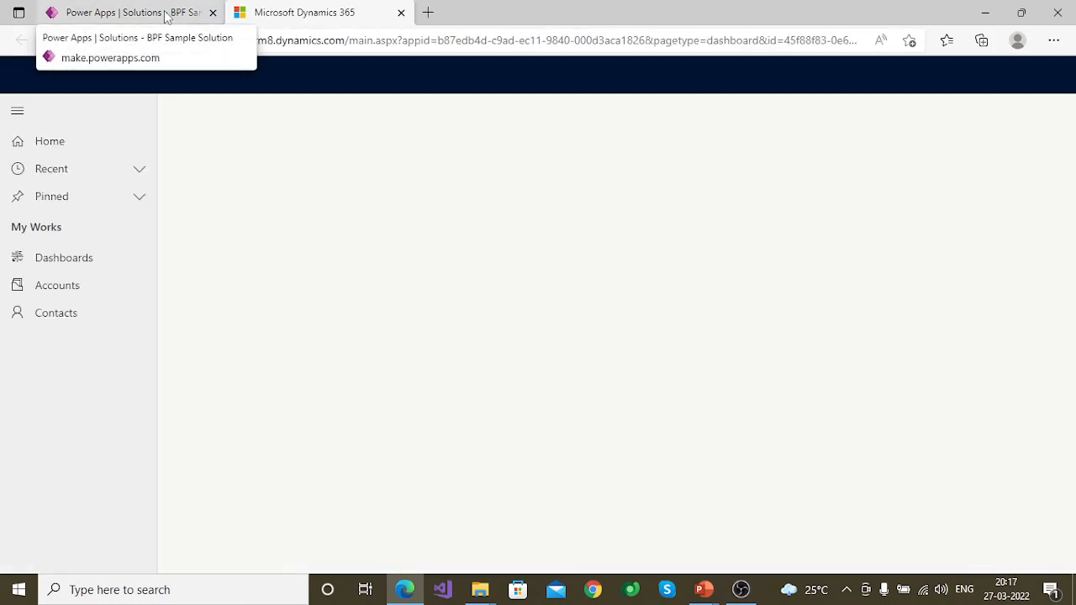
left_click(401, 12)
Open Sample App in the App Designer and examine its Student entity and the entities that can be added
left_click(584, 249)
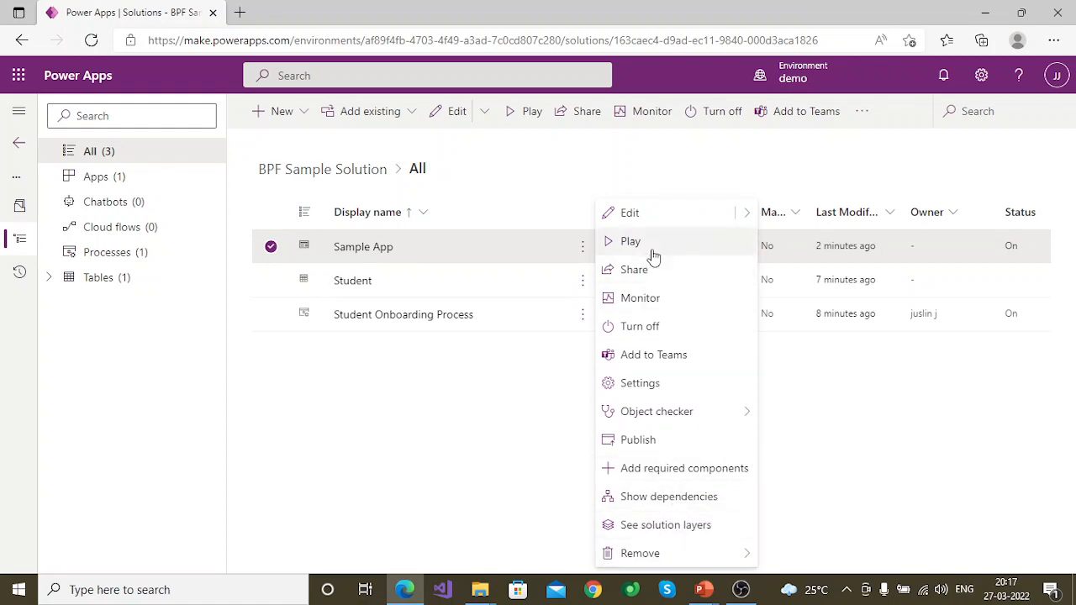
left_click(714, 220)
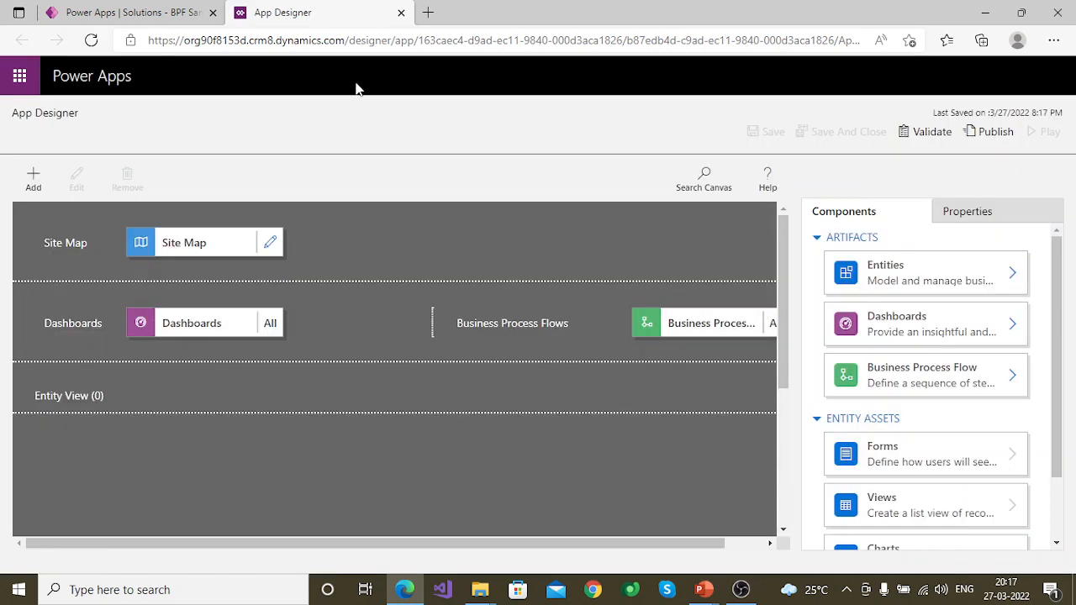
scroll(619, 406, "down", 4)
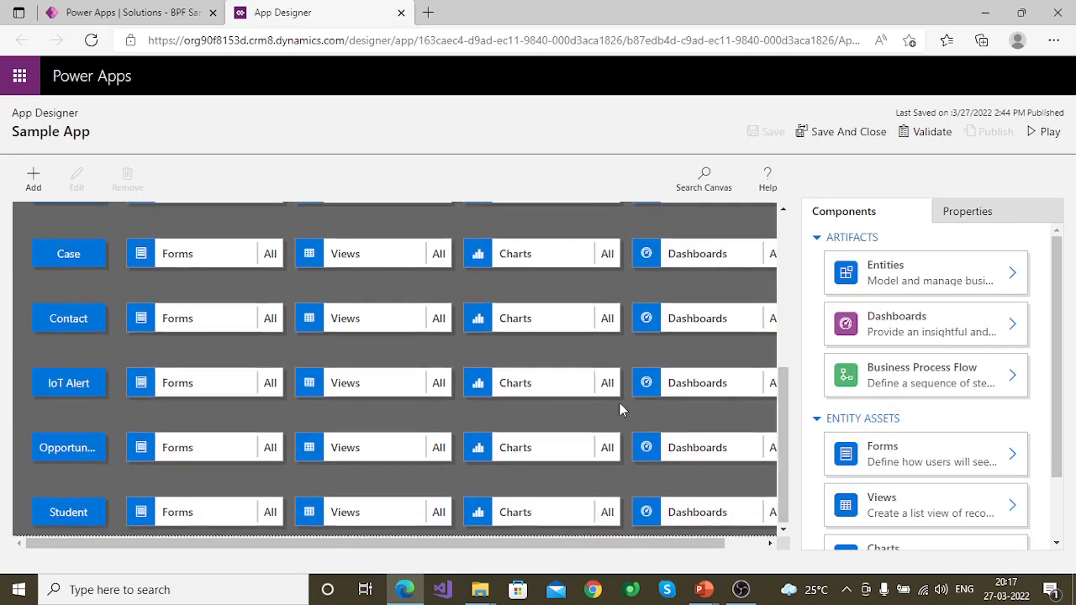
left_click(86, 518)
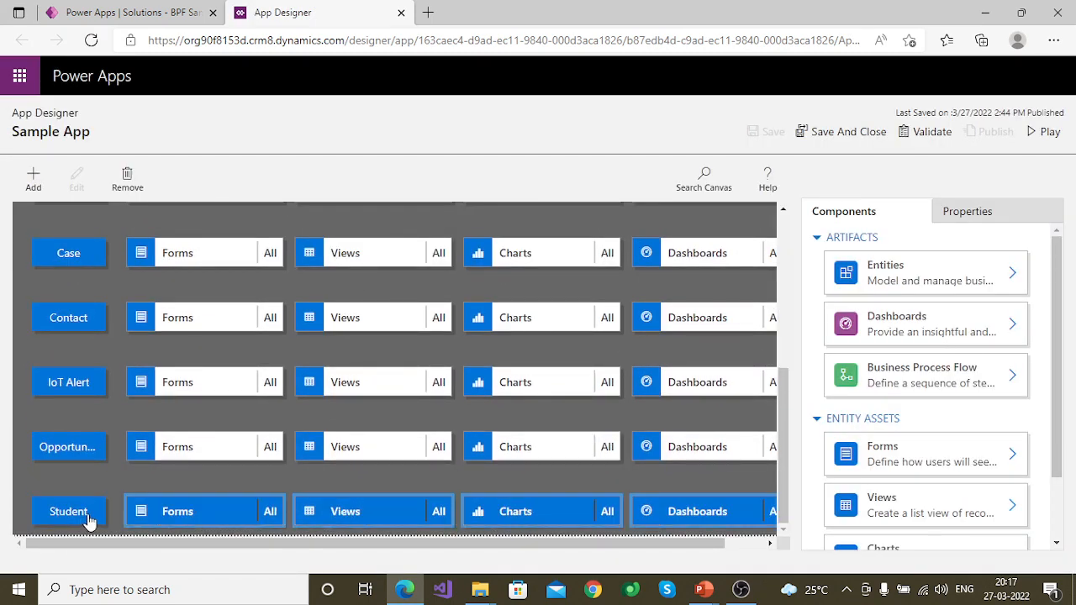
left_click(34, 178)
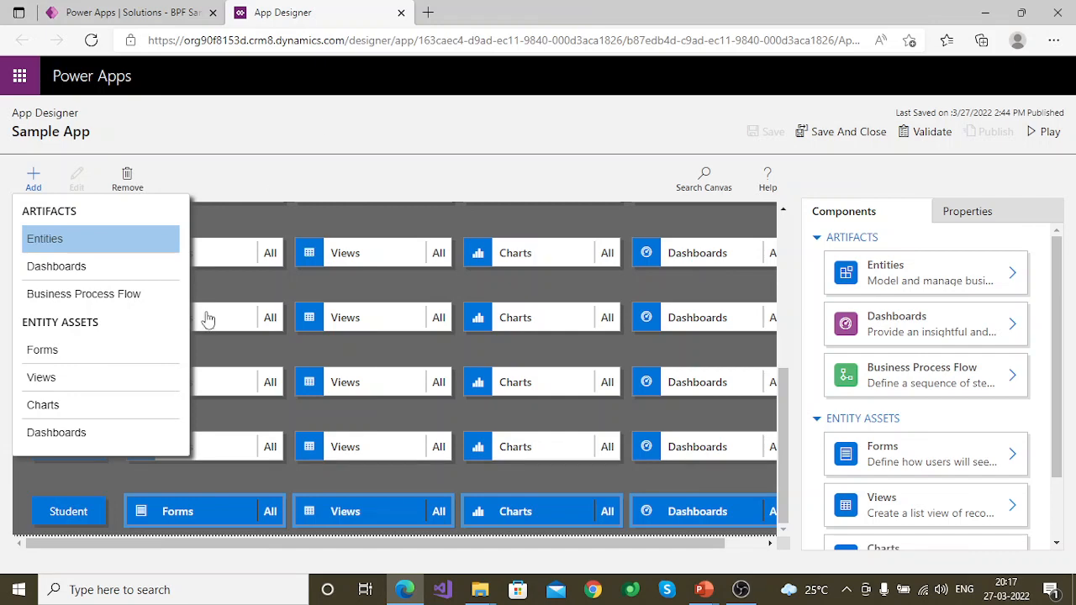
key("Return")
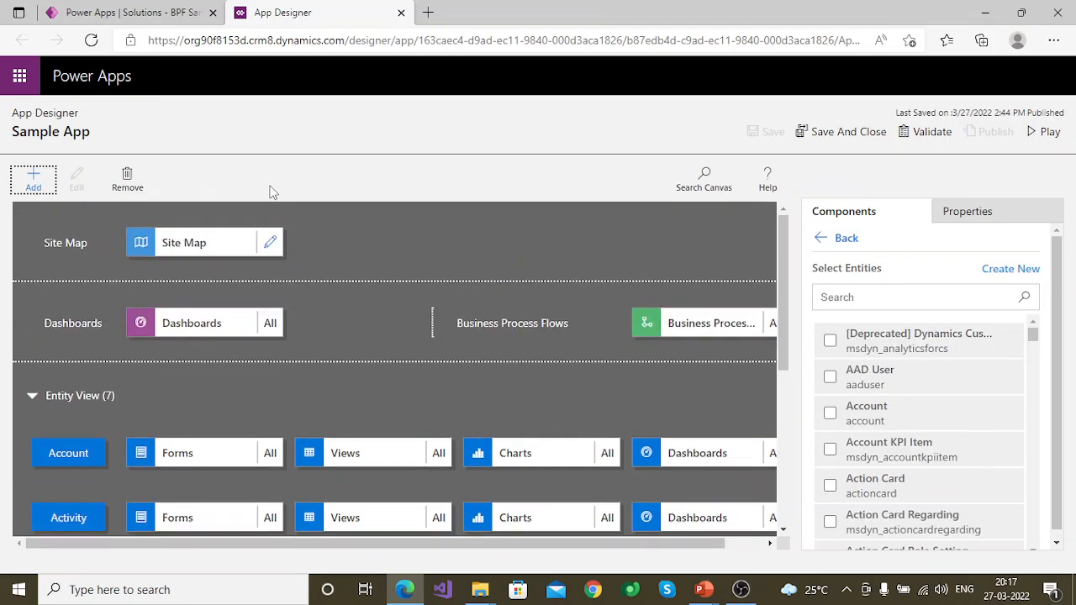
scroll(270, 410, "down", 5)
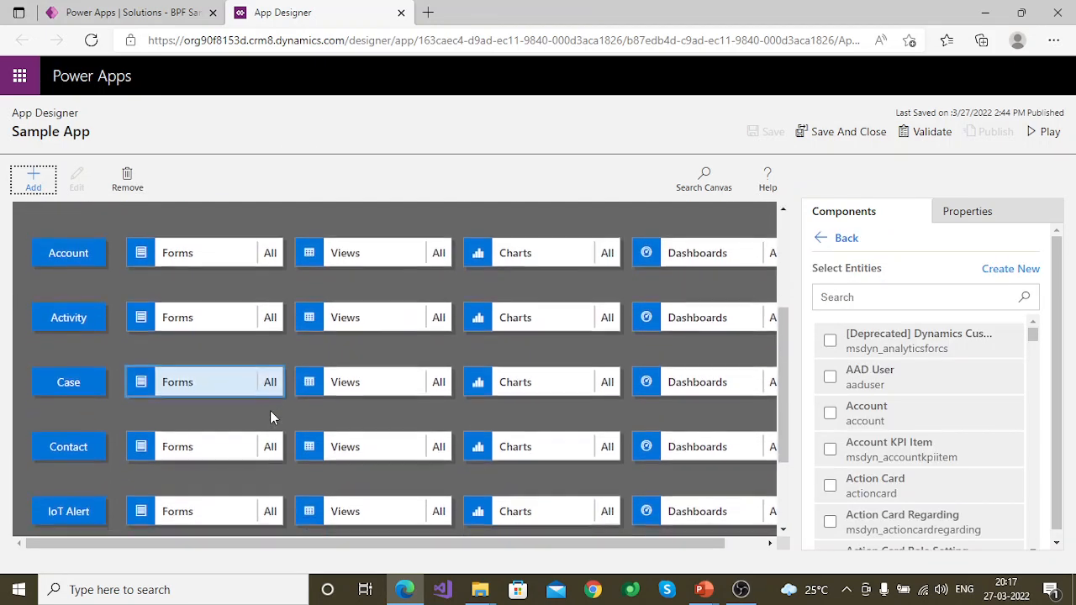
left_click(101, 485)
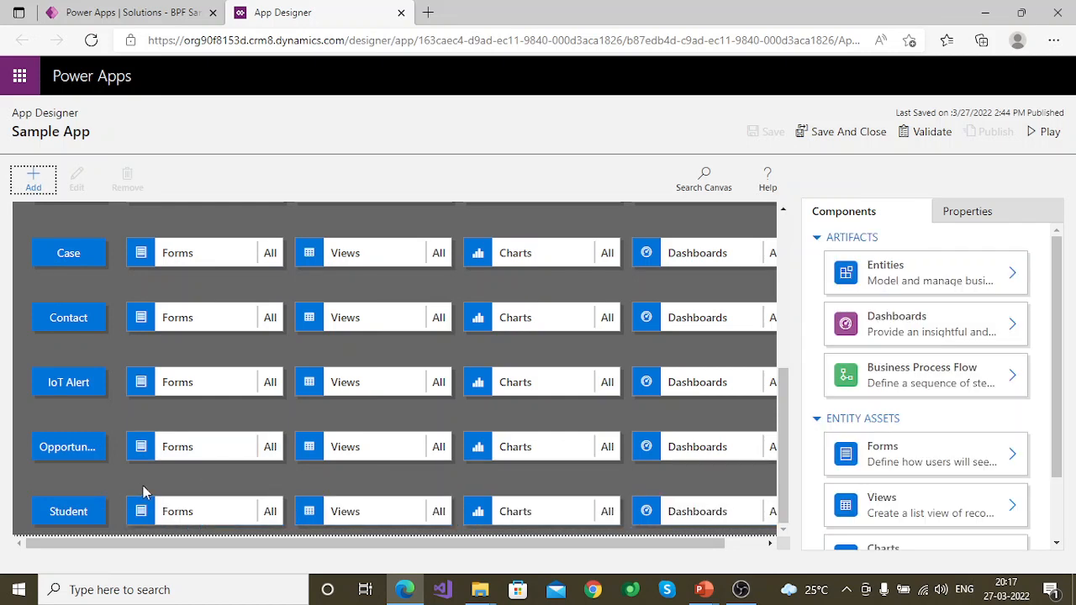
left_click(33, 180)
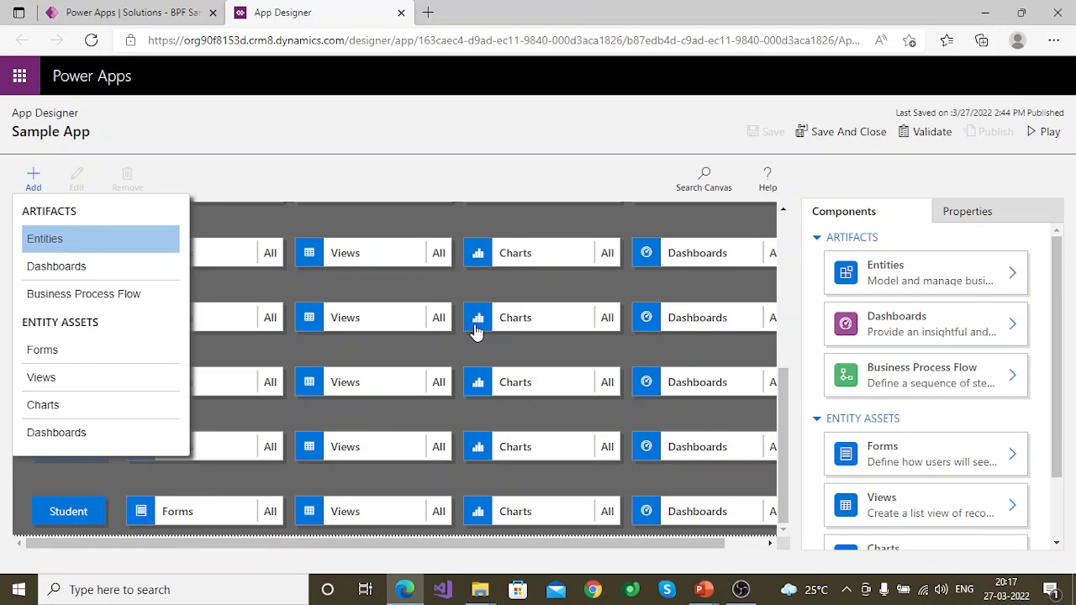
key("Return")
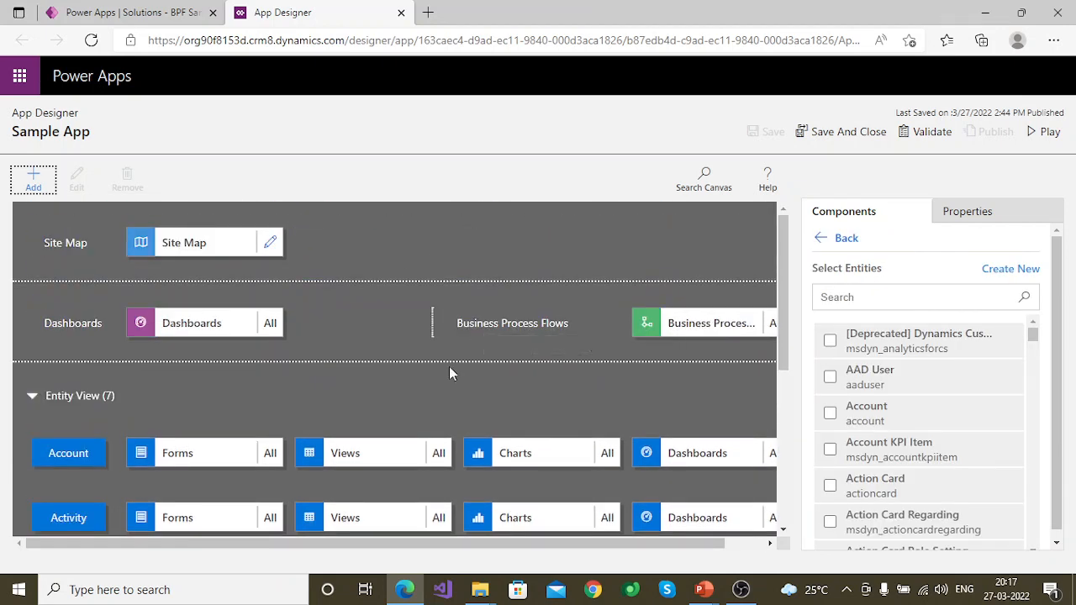
Review the Students subarea's properties in Sample App's site map, and save and close the Sitemap Designer
left_click(270, 243)
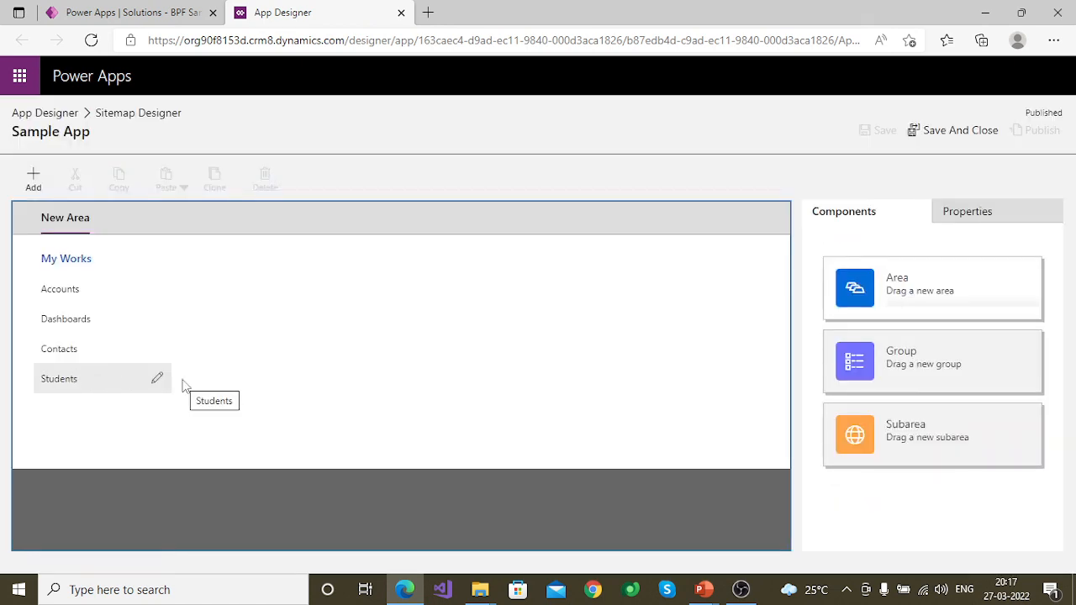
left_click(185, 385)
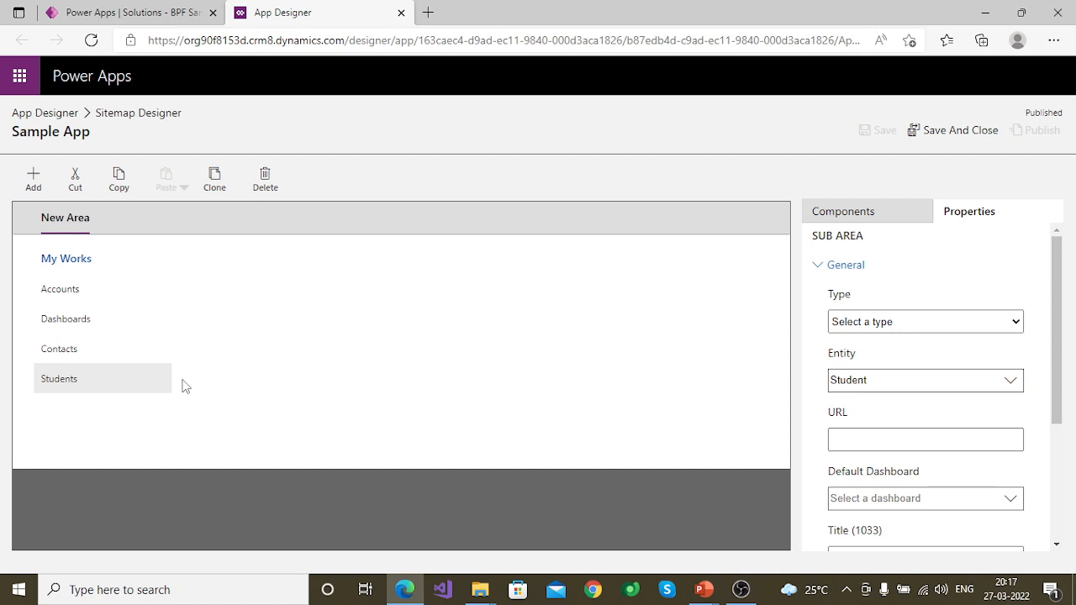
left_click(980, 128)
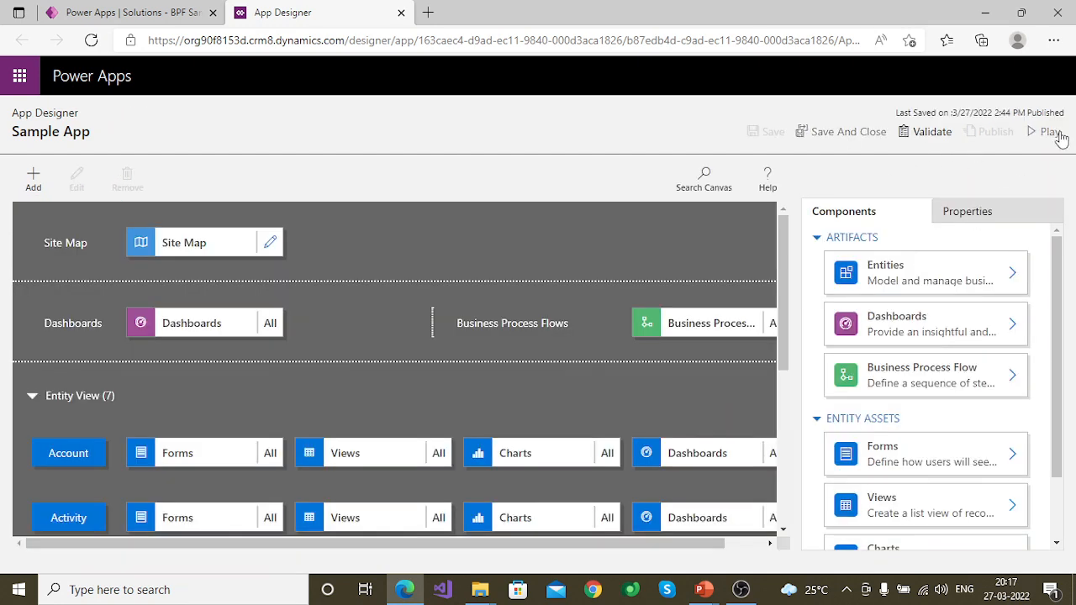
Play Sample App from the App Designer and open Advanced Find in its own window
left_click(1051, 133)
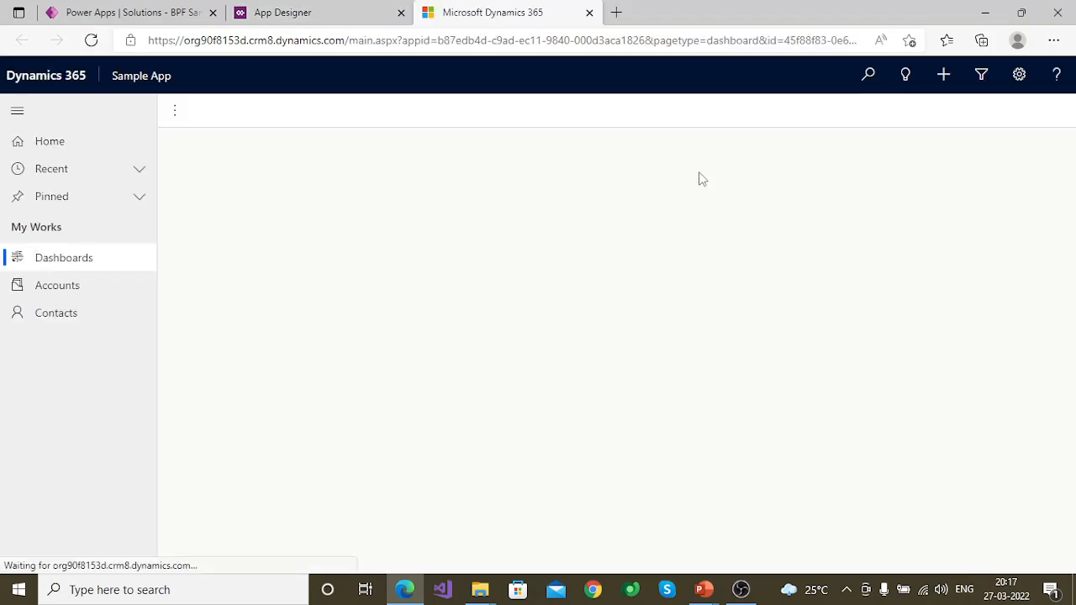
left_click(982, 75)
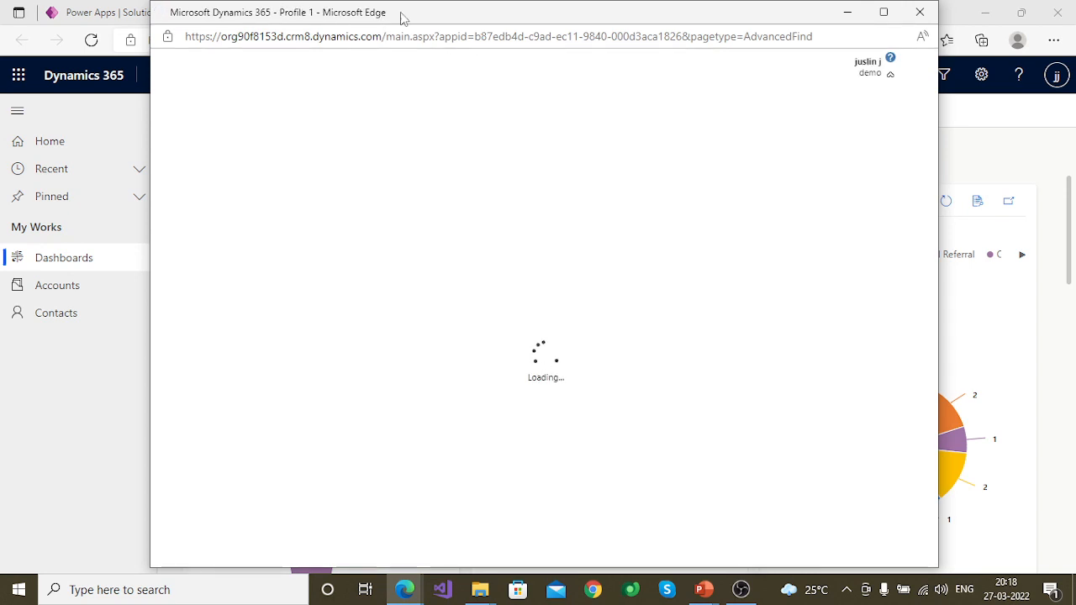
left_click_drag(402, 16, 435, 76)
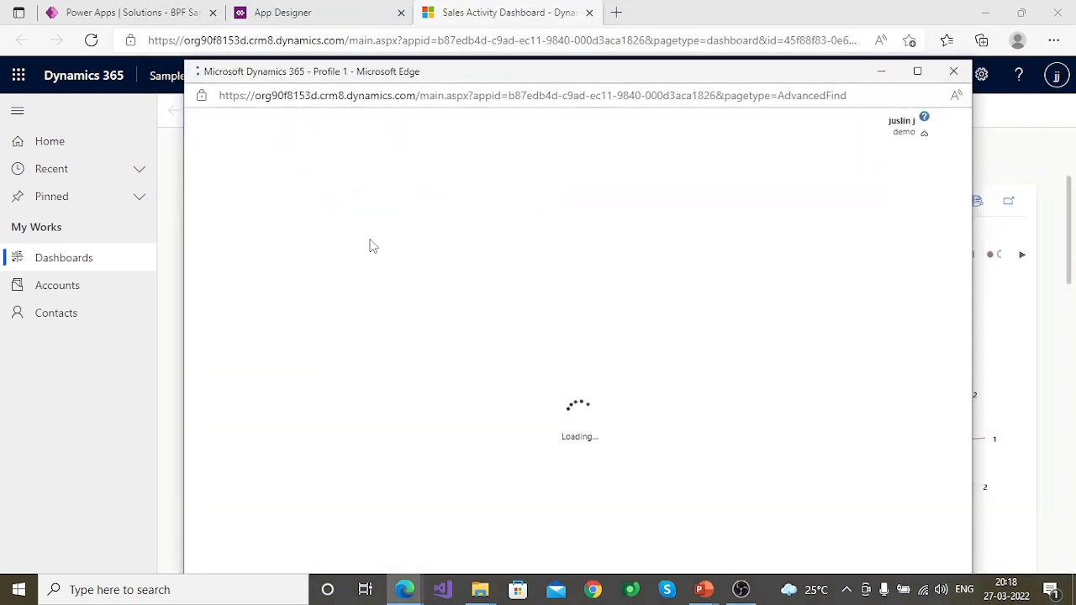
Set Advanced Find to look for Students
left_click(326, 230)
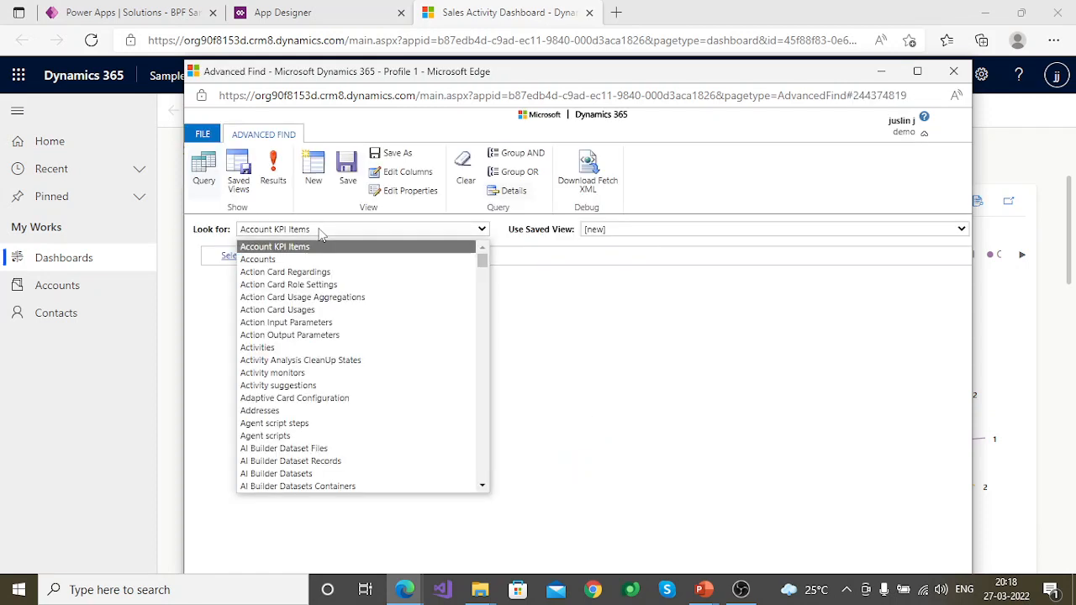
type("student")
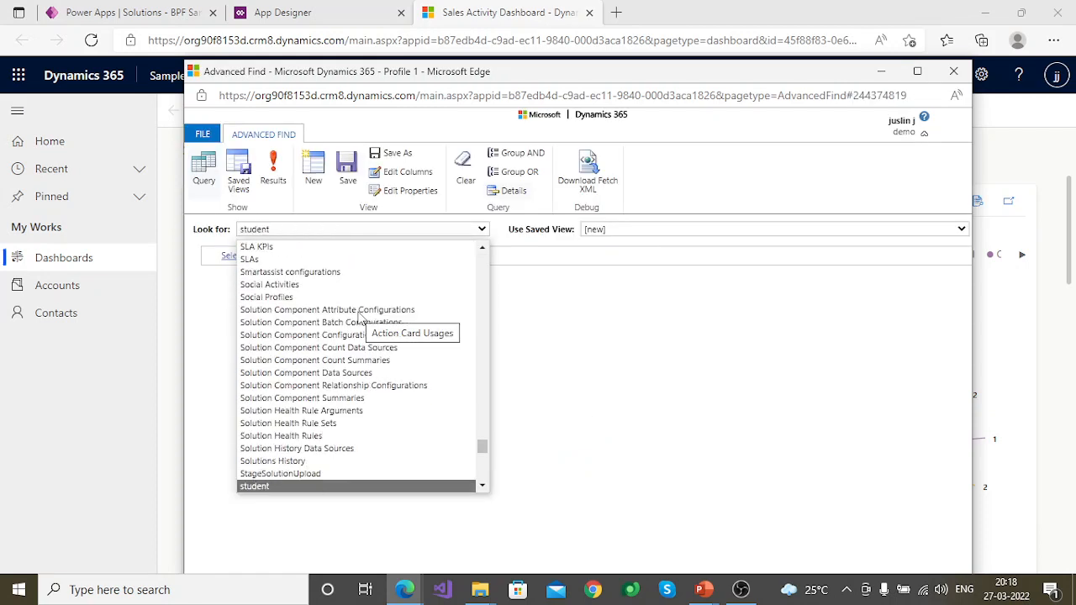
key("Down")
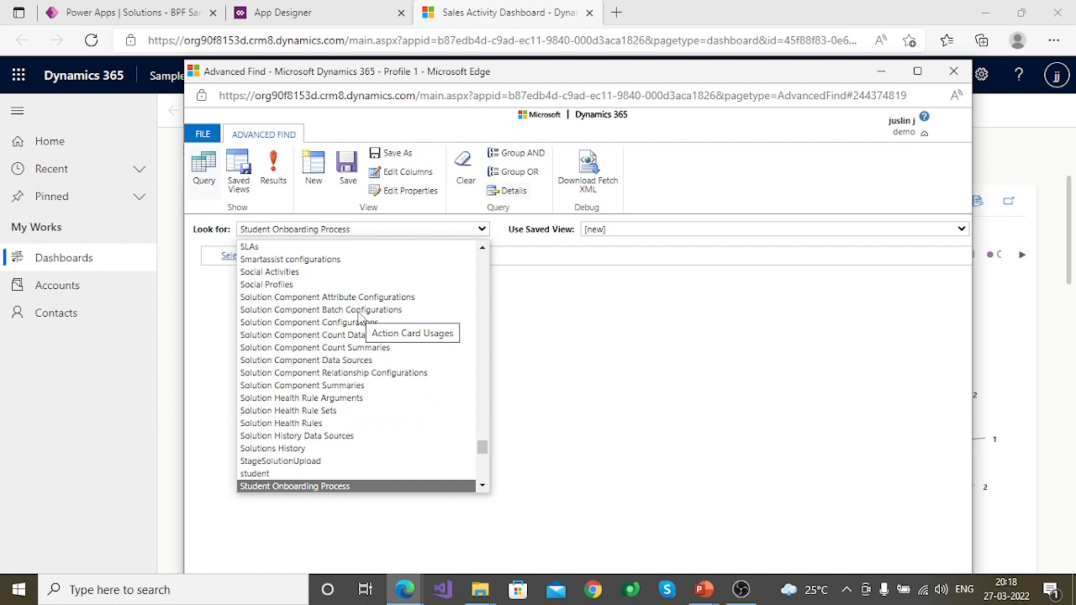
key("Down")
key("Down")
key("Up")
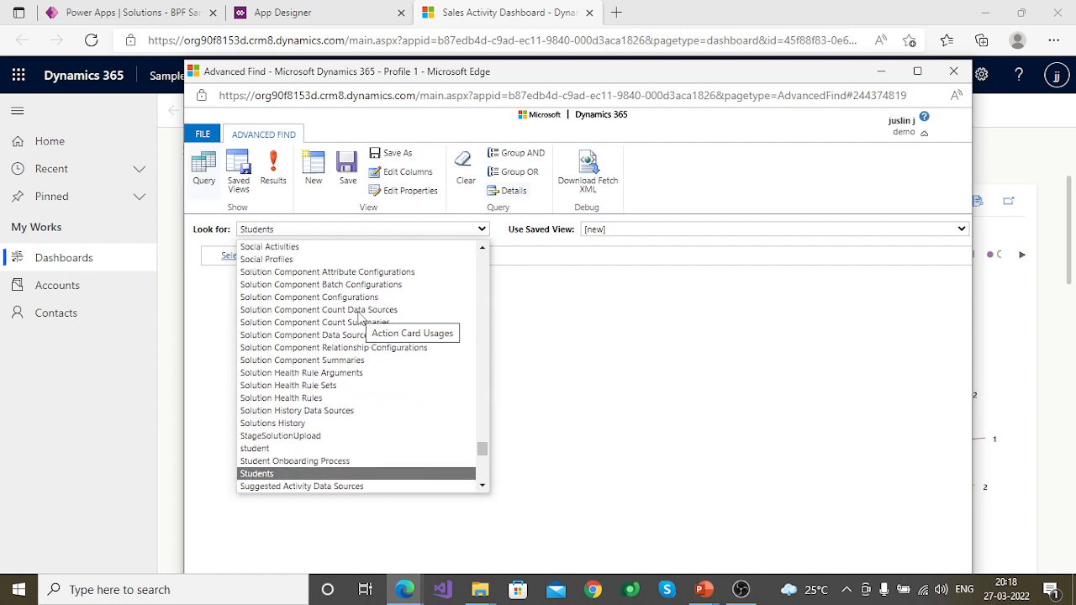
key("Down")
key("Down")
key("Up")
key("Up")
key("Return")
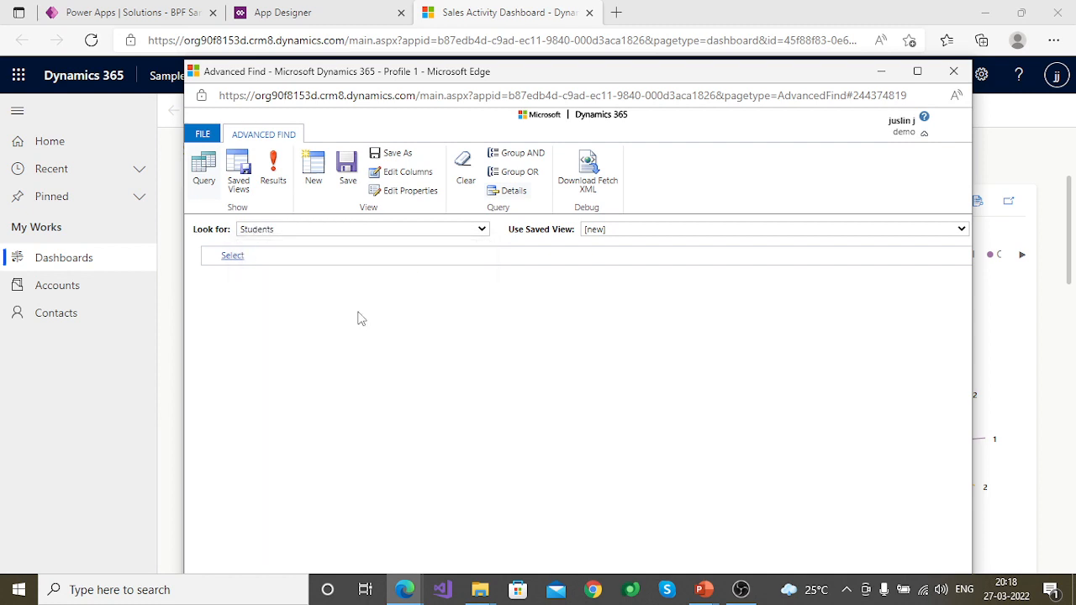
Reselect Students as the record type, run the query's results, and return to the query definition
left_click(276, 137)
left_click(298, 230)
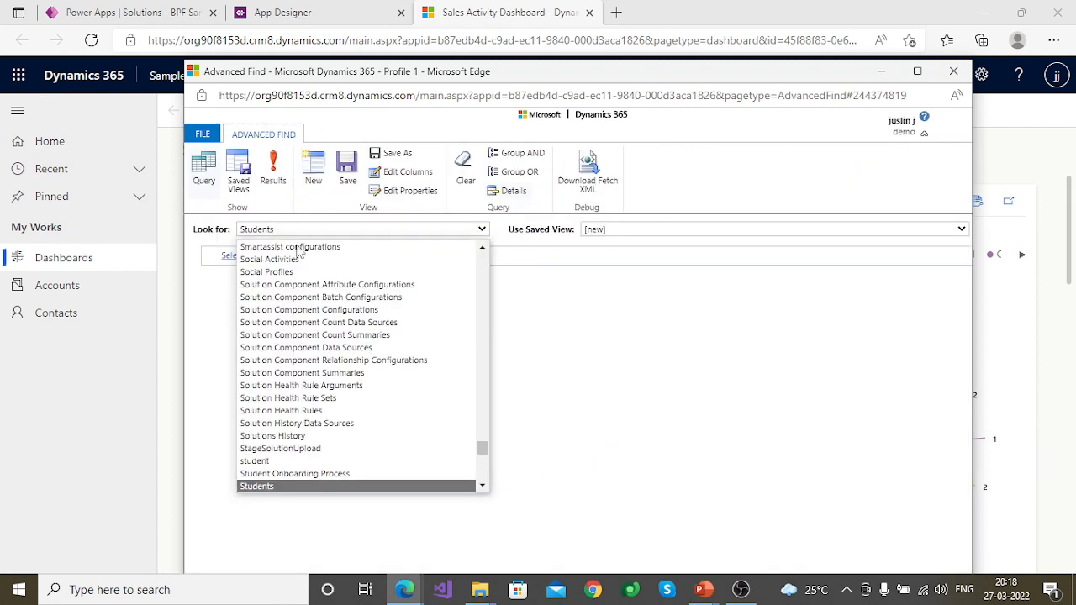
left_click(286, 486)
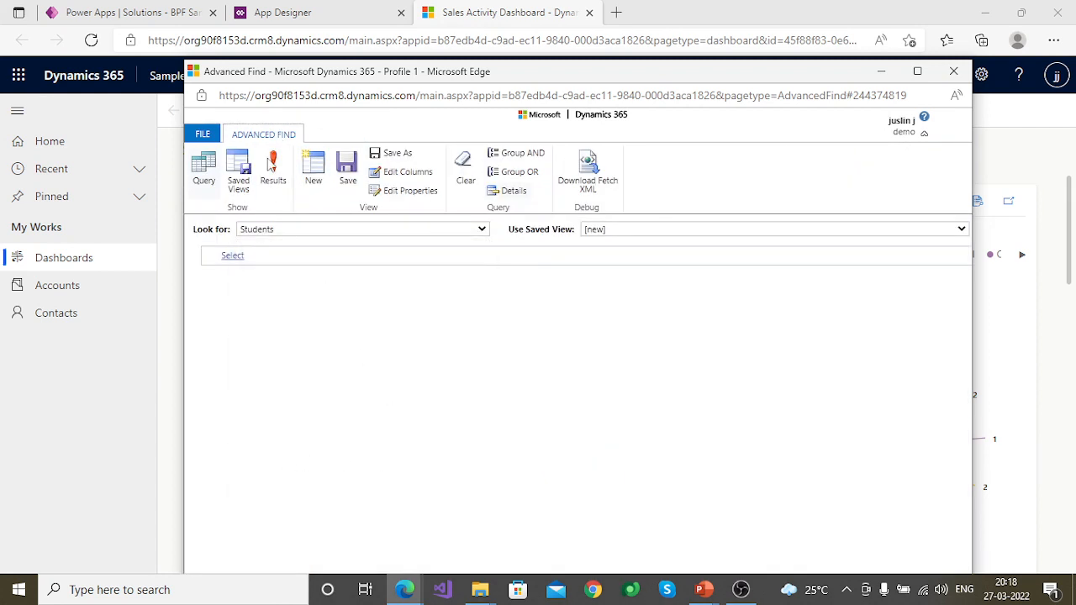
left_click(282, 179)
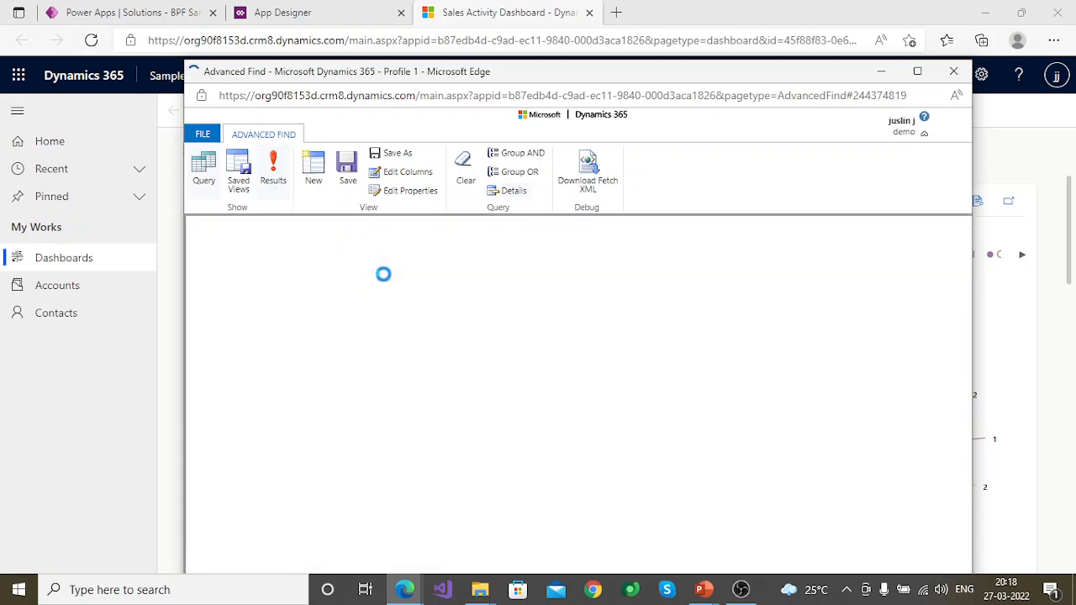
left_click(278, 136)
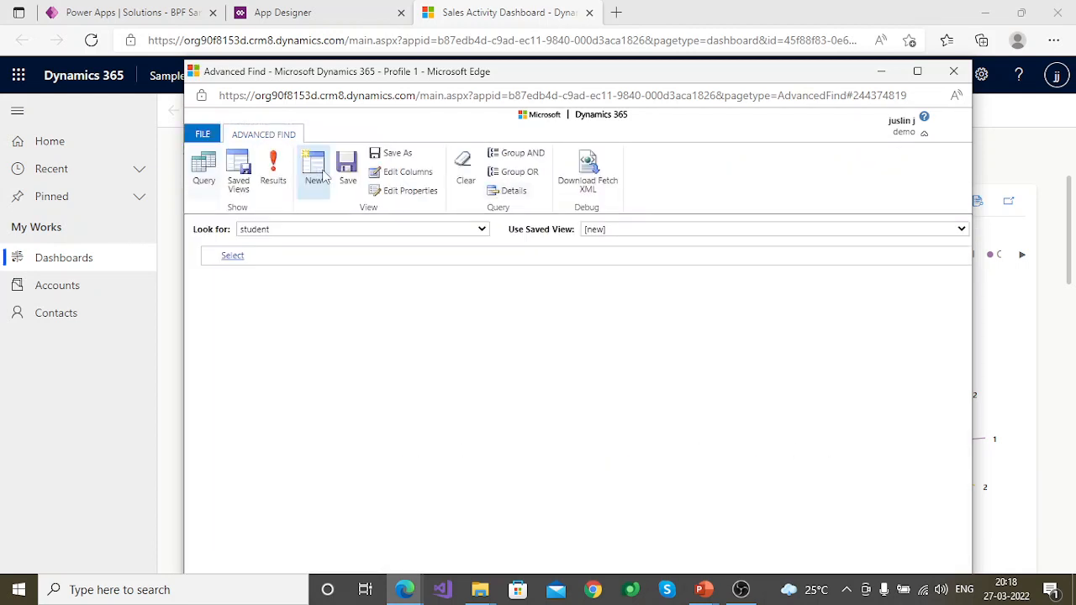
Make the query look for Students and open its downloaded Fetch XML in Notepad to read the entity name
left_click(367, 233)
scroll(396, 468, "down", 2)
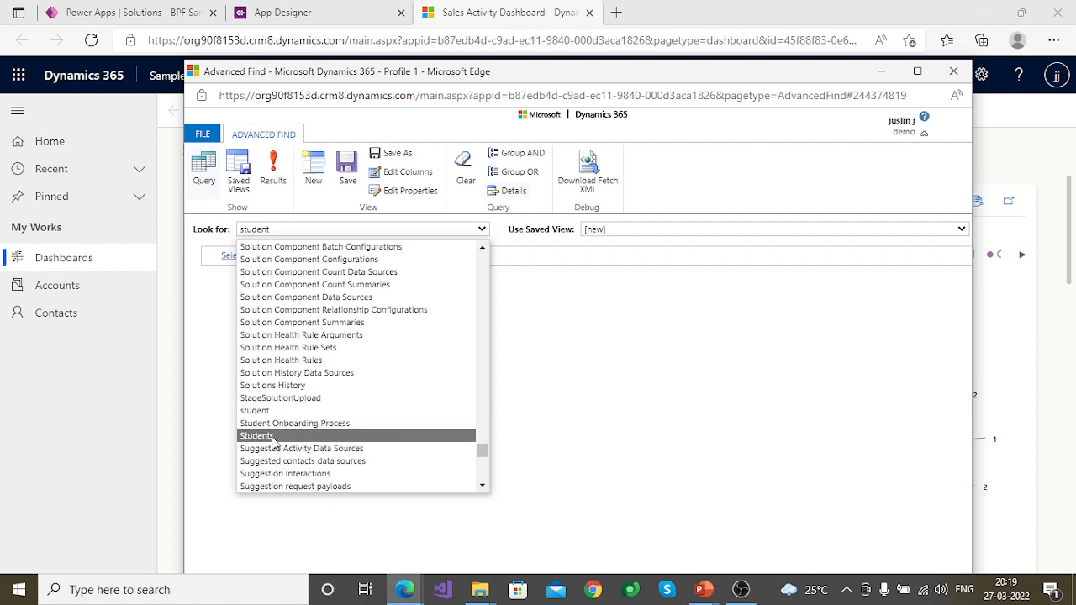
left_click(274, 436)
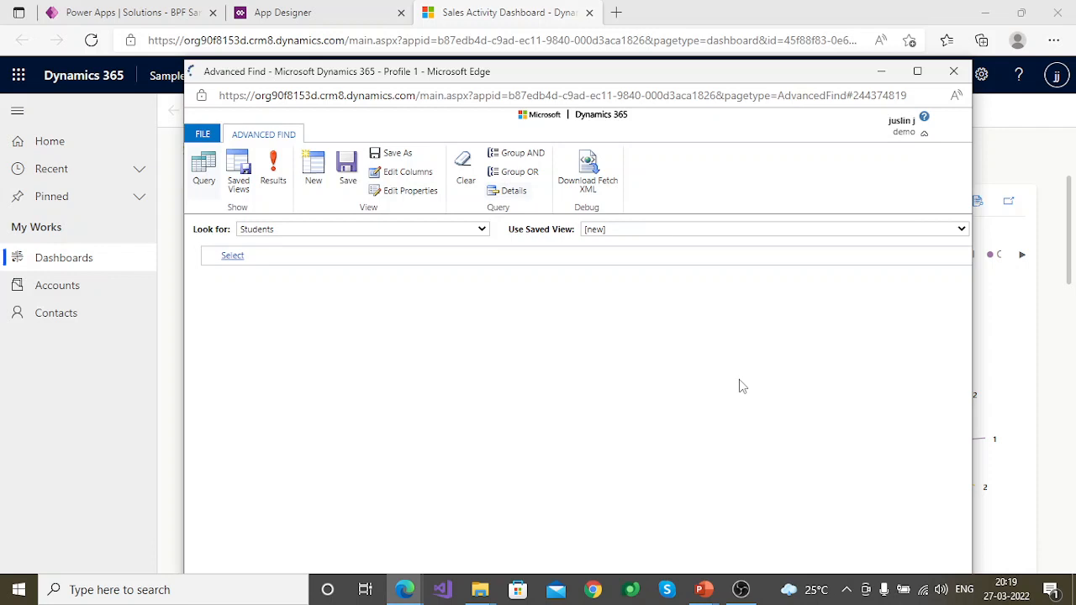
left_click_drag(498, 79, 496, 30)
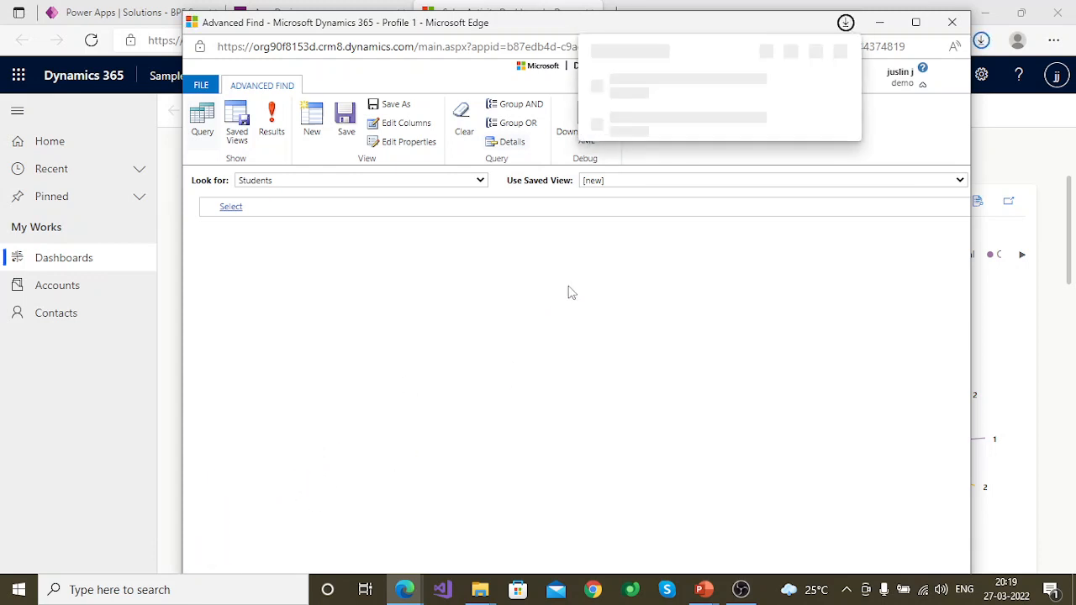
left_click(636, 93)
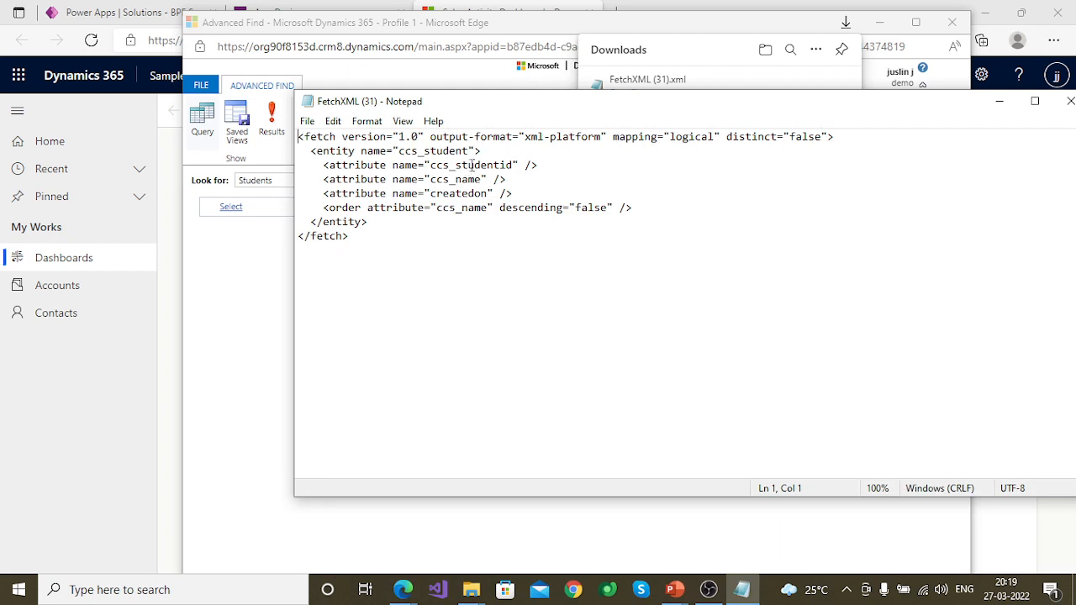
left_click_drag(605, 111, 511, 109)
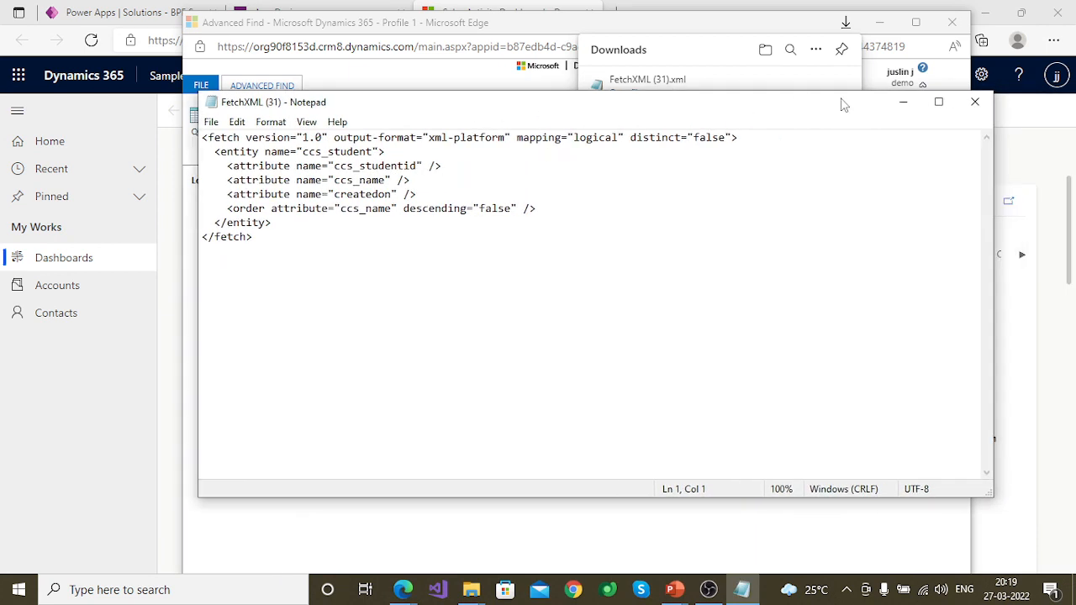
Close the Fetch XML file, choose the other Students record type in Advanced Find and run the query
left_click(974, 101)
left_click(330, 274)
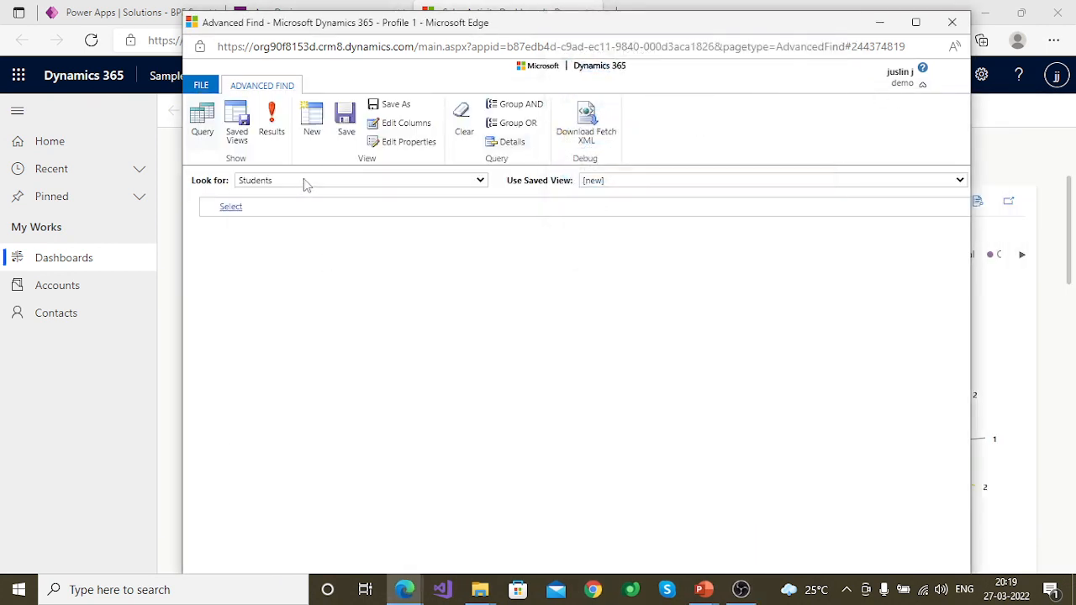
left_click(303, 180)
left_click(347, 410)
left_click(272, 122)
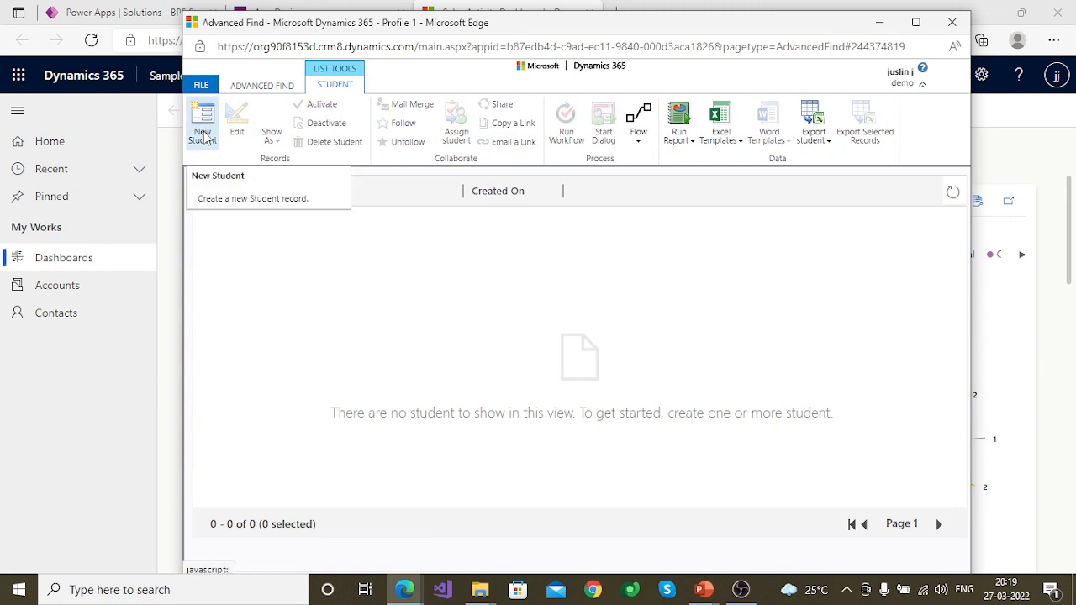
Start a new Student record in a maximized window and enter the student's full name and an age of 32
left_click(204, 137)
left_click(884, 18)
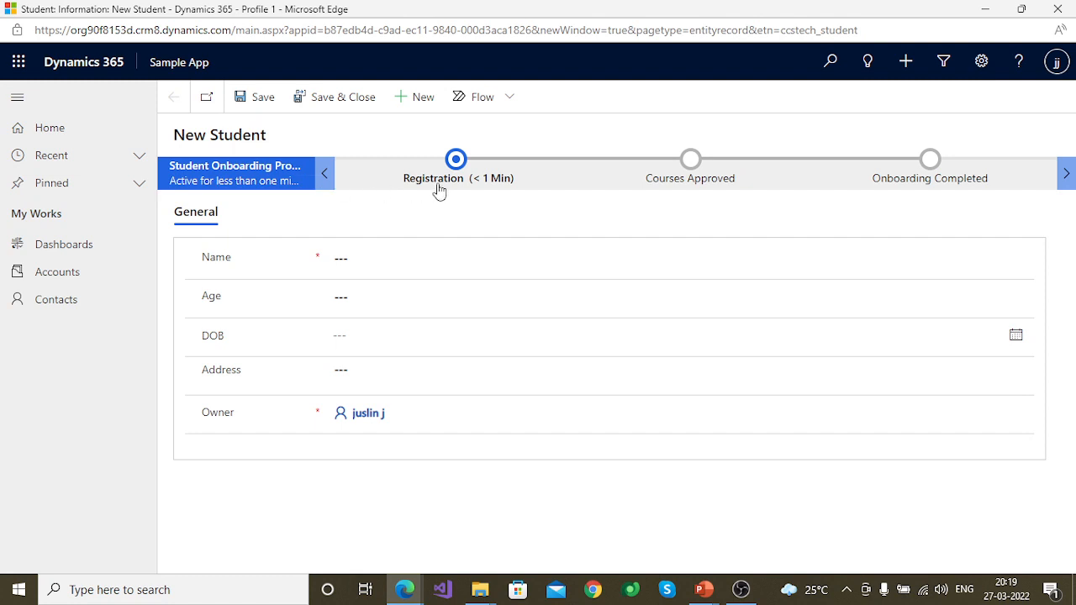
left_click(362, 256)
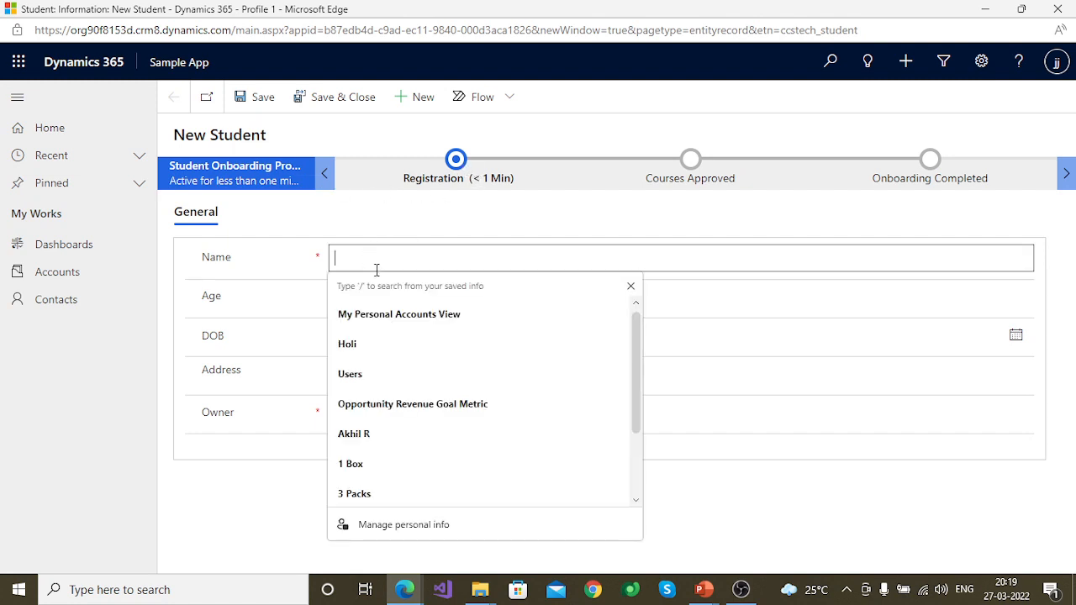
type("joh")
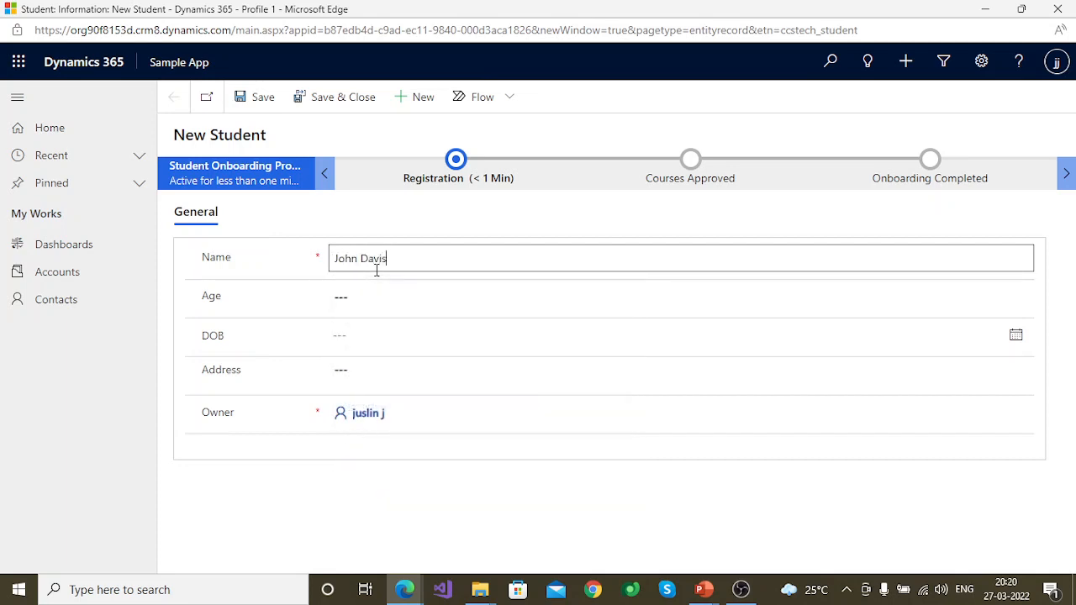
left_click(362, 303)
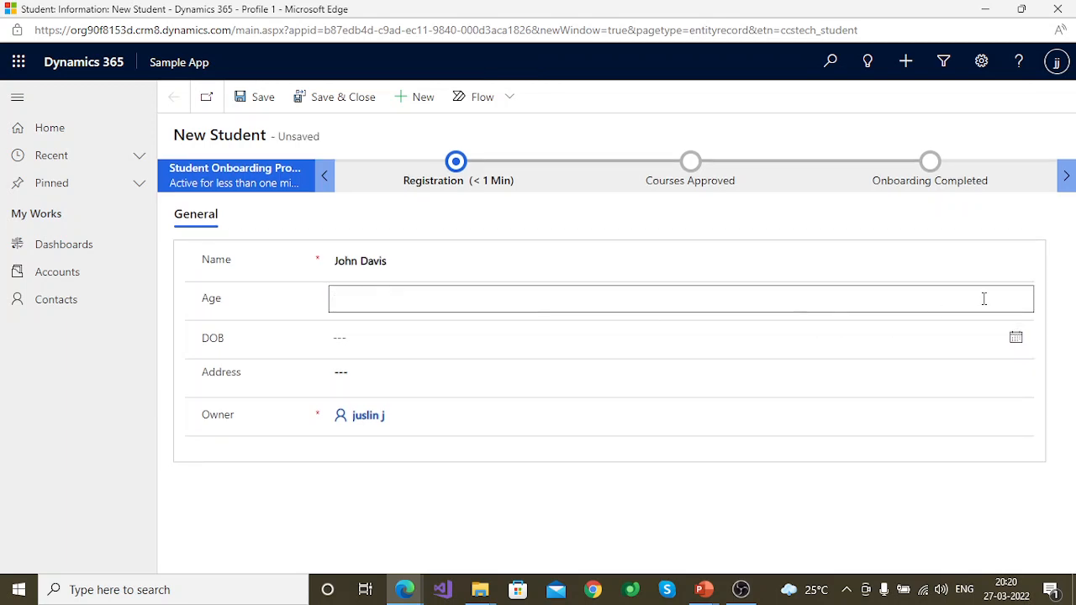
type("30")
Fill in the student's date of birth, set the address to USA, and save the record
left_click(1016, 338)
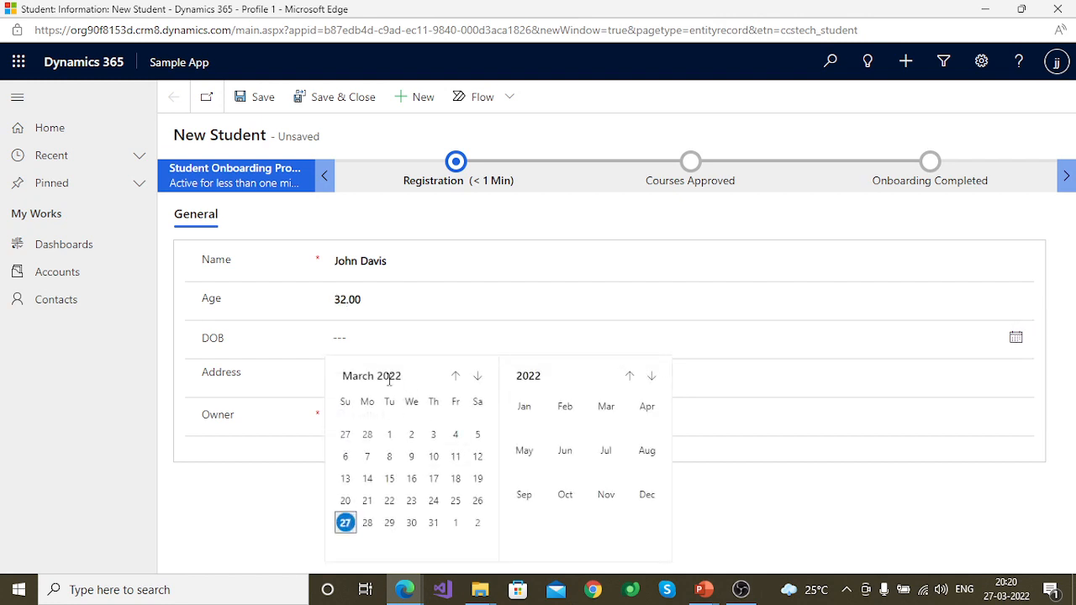
left_click(367, 500)
left_click(431, 336)
left_click(430, 337)
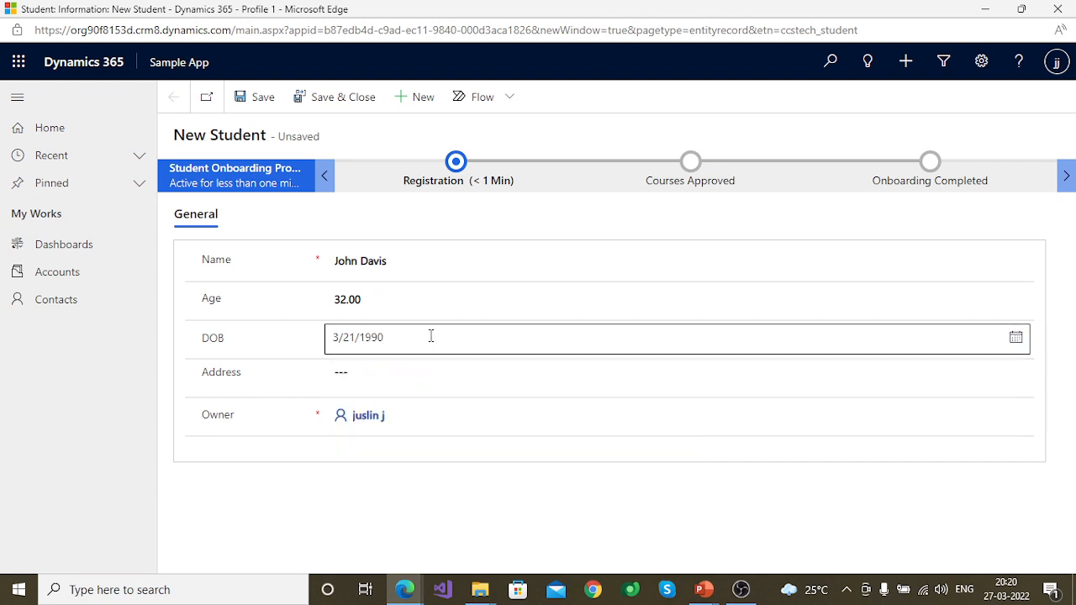
left_click(412, 373)
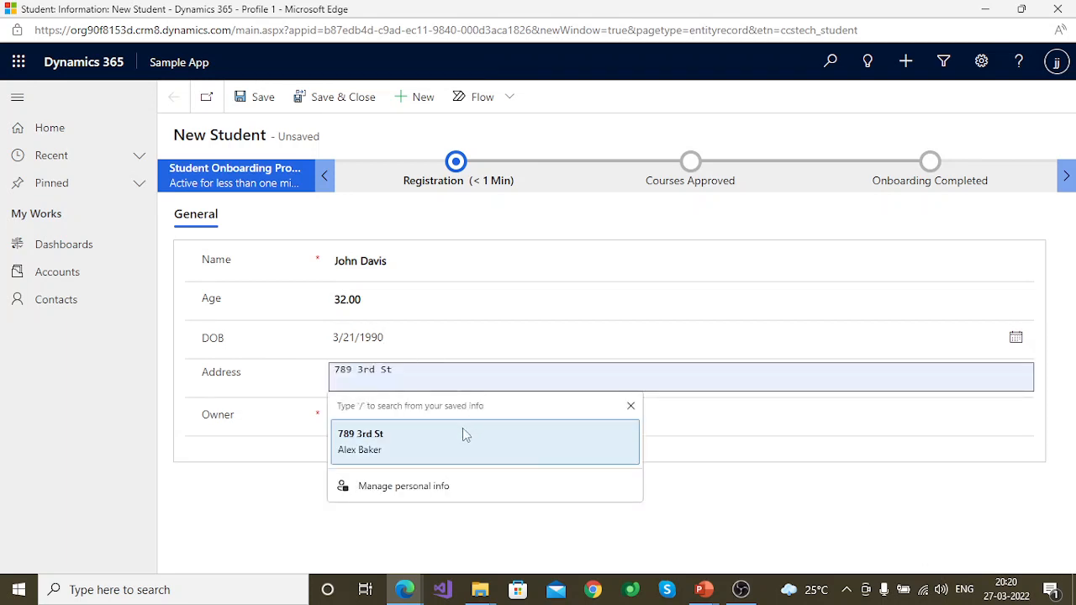
left_click(626, 452)
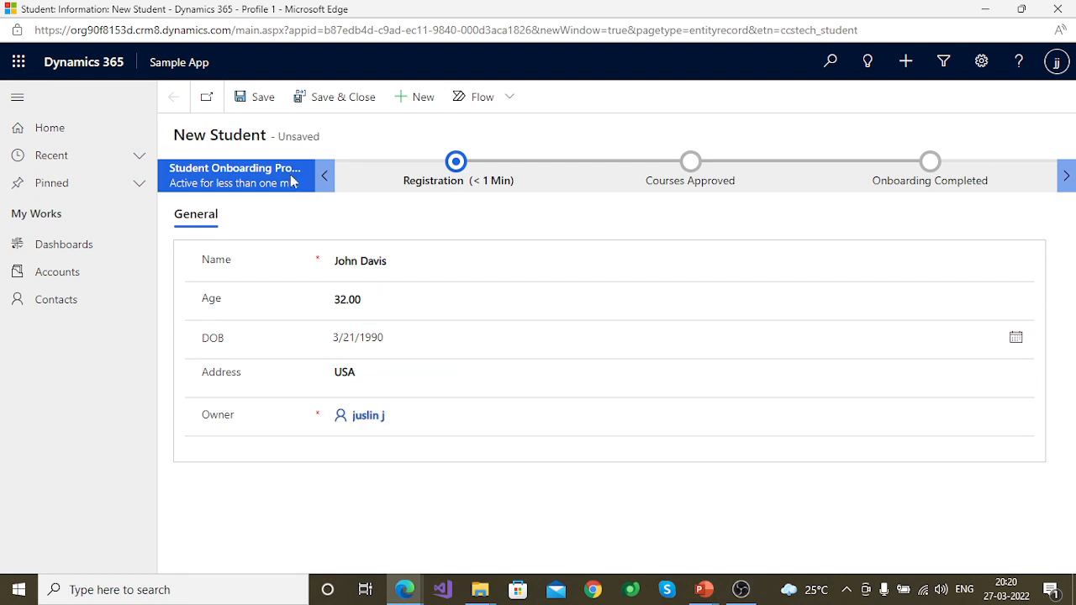
left_click(254, 101)
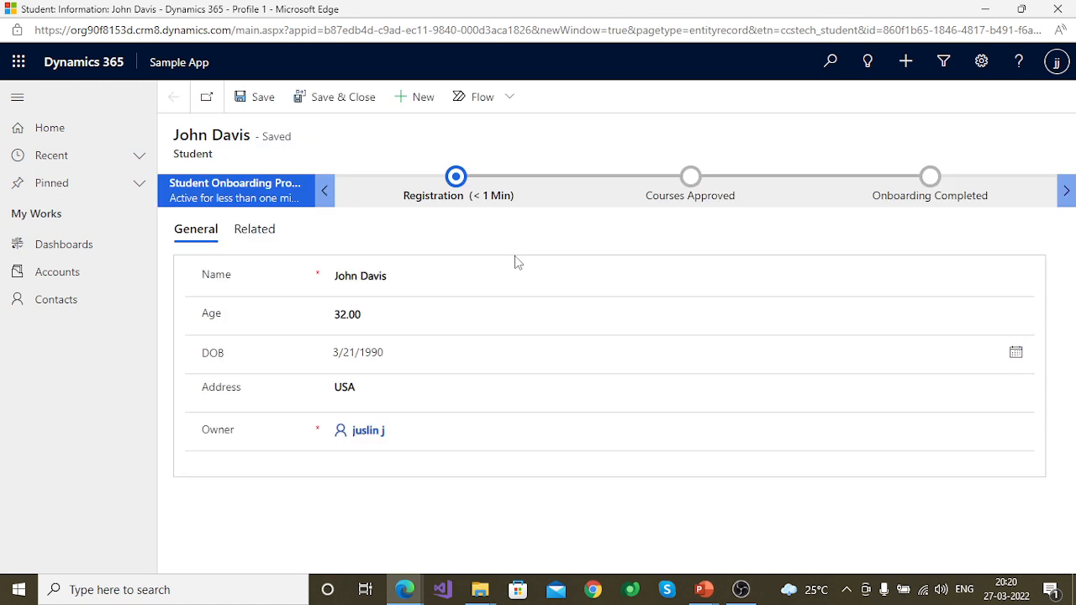
Set Registration Fees and Registration Completed to Yes in the Registration stage and advance the process to the next stage
left_click(463, 187)
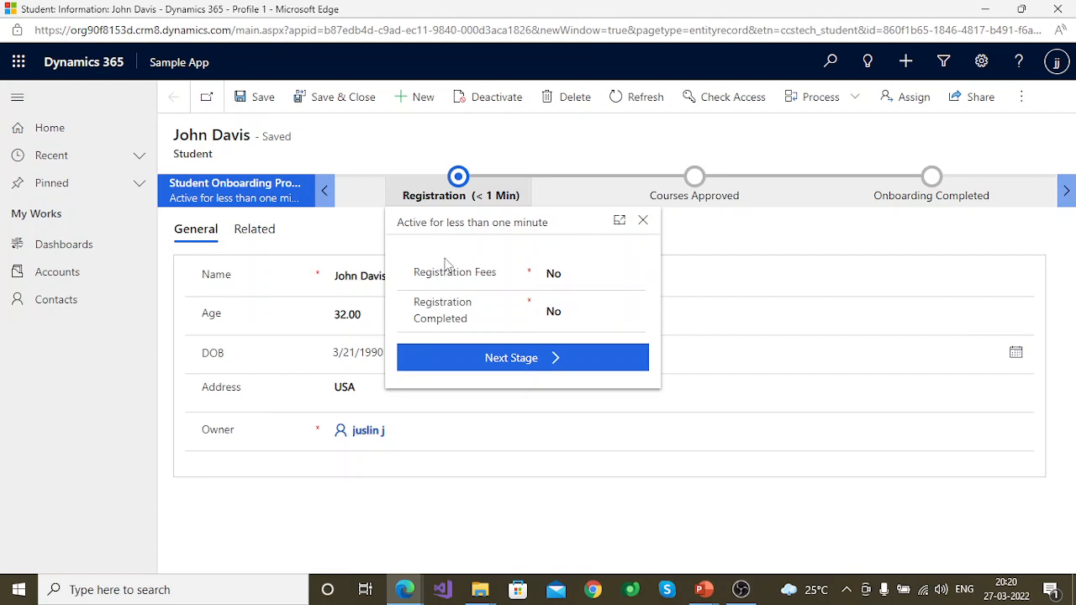
left_click(599, 277)
left_click(560, 312)
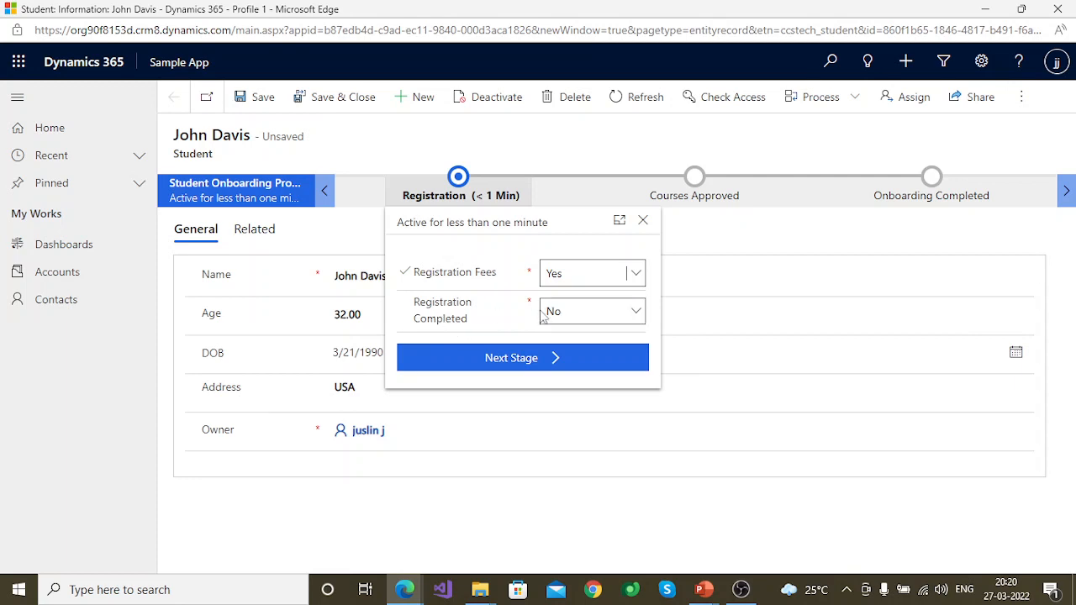
left_click(569, 313)
left_click(550, 351)
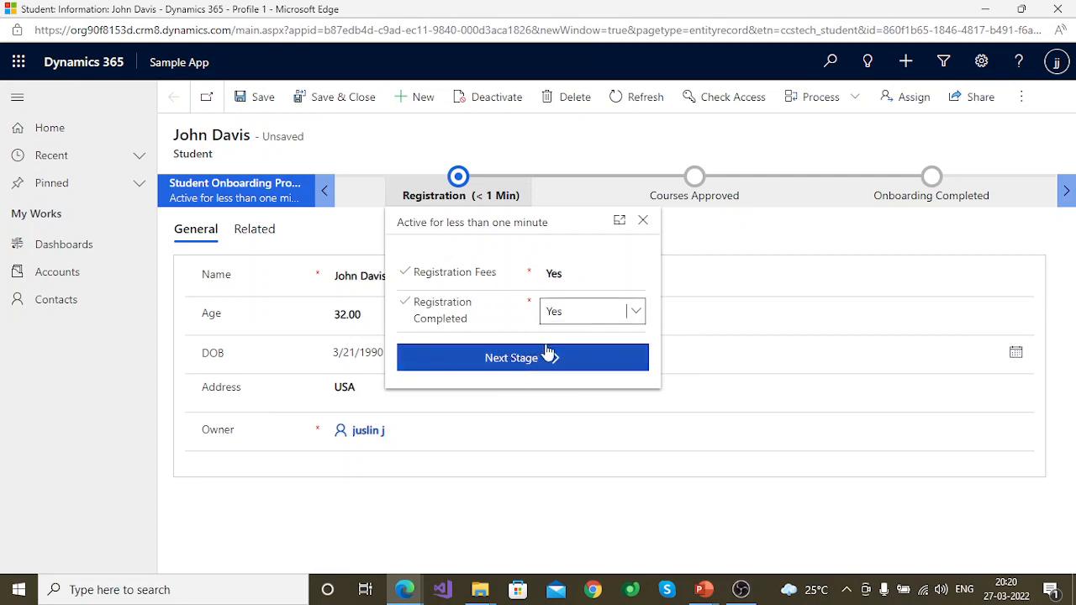
left_click(535, 361)
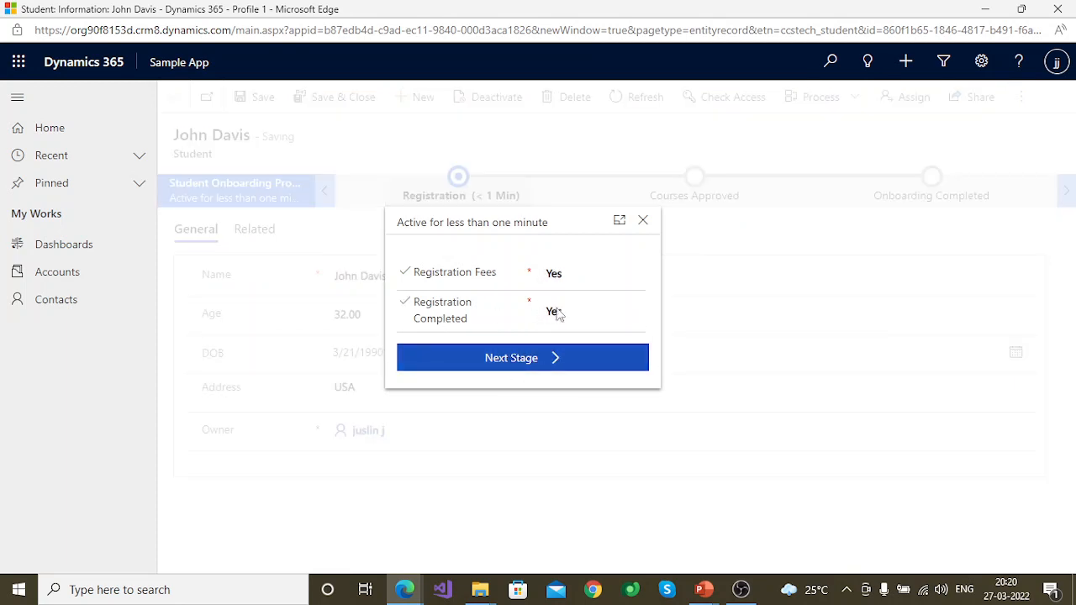
left_click(434, 194)
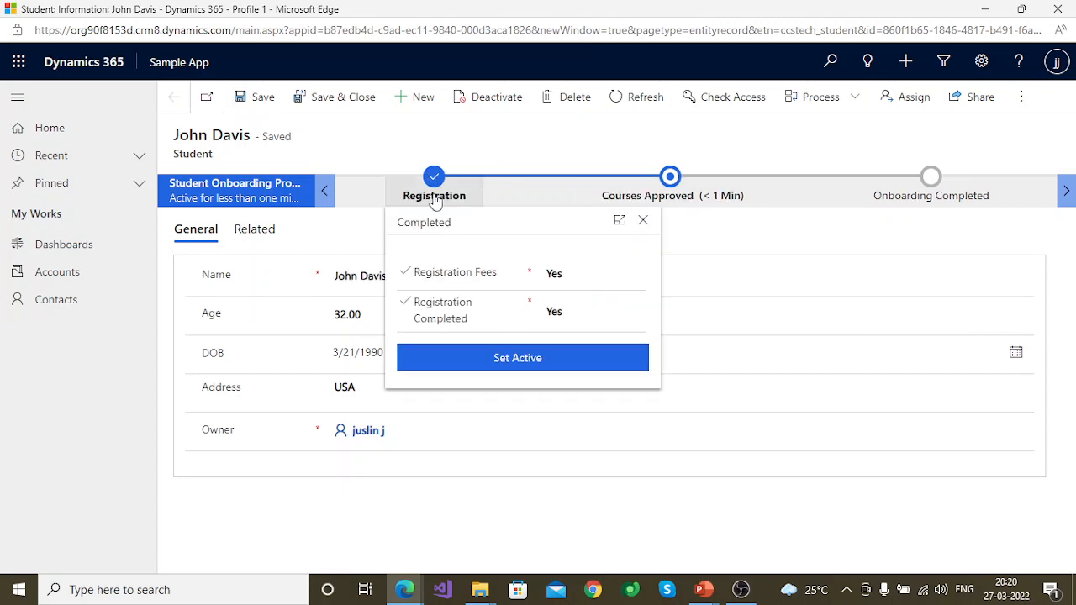
Set Courses Approved to Yes in the Courses Approved stage and advance to Onboarding Completed
left_click(670, 178)
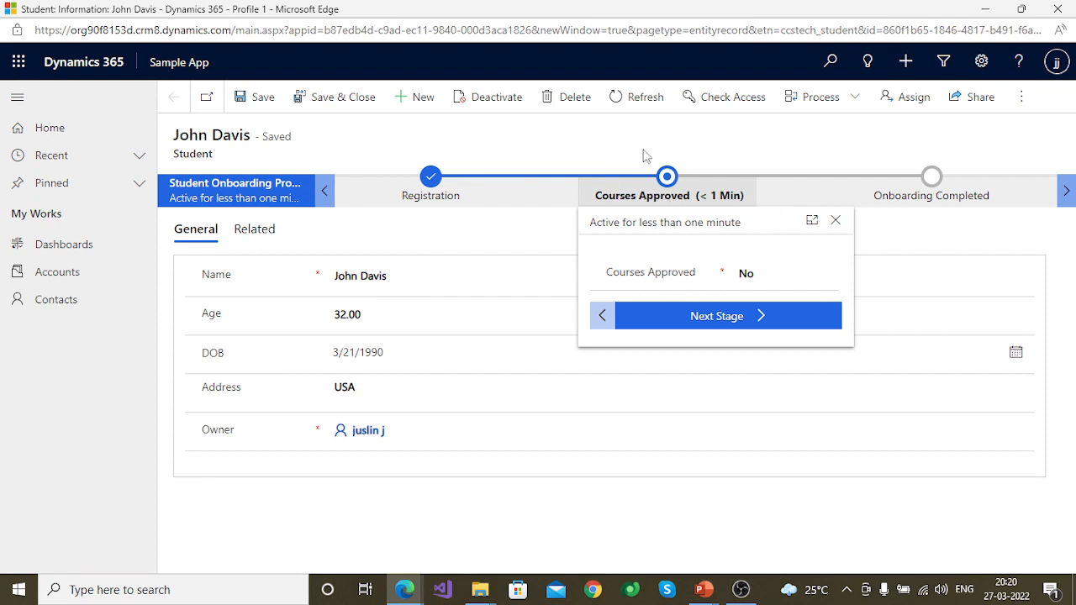
left_click(771, 271)
left_click(751, 312)
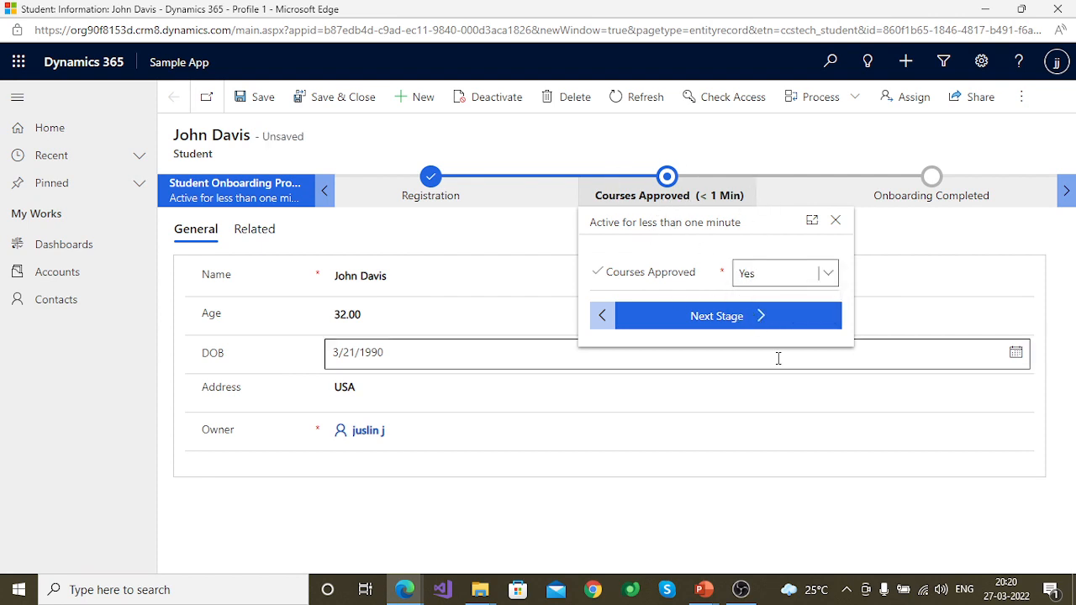
left_click(745, 325)
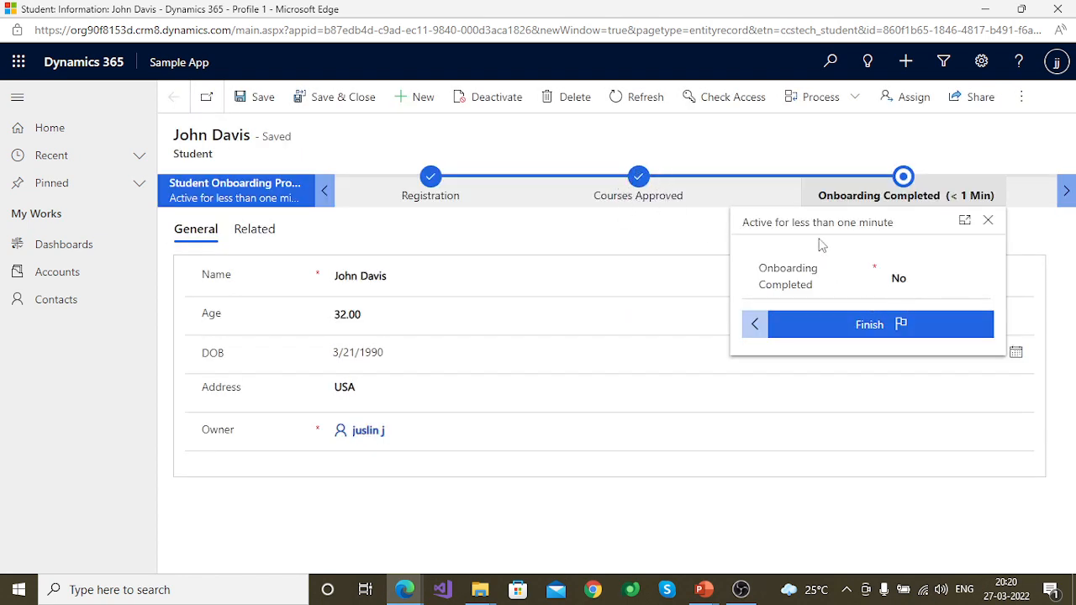
Set Onboarding Completed to Yes, finish the Student Onboarding Process, and dismiss the stage details
left_click(958, 281)
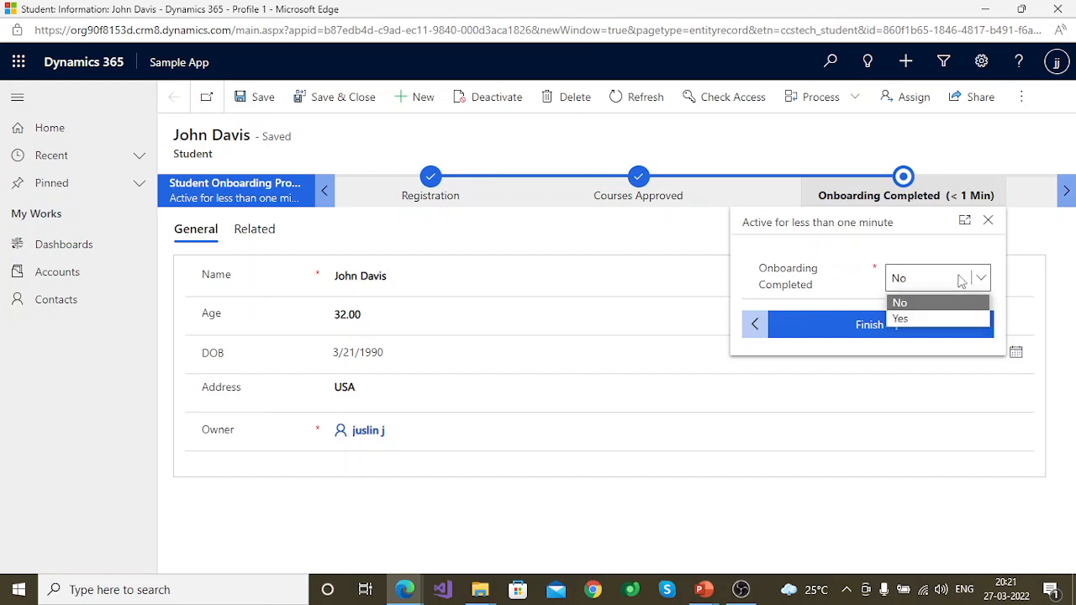
left_click(910, 318)
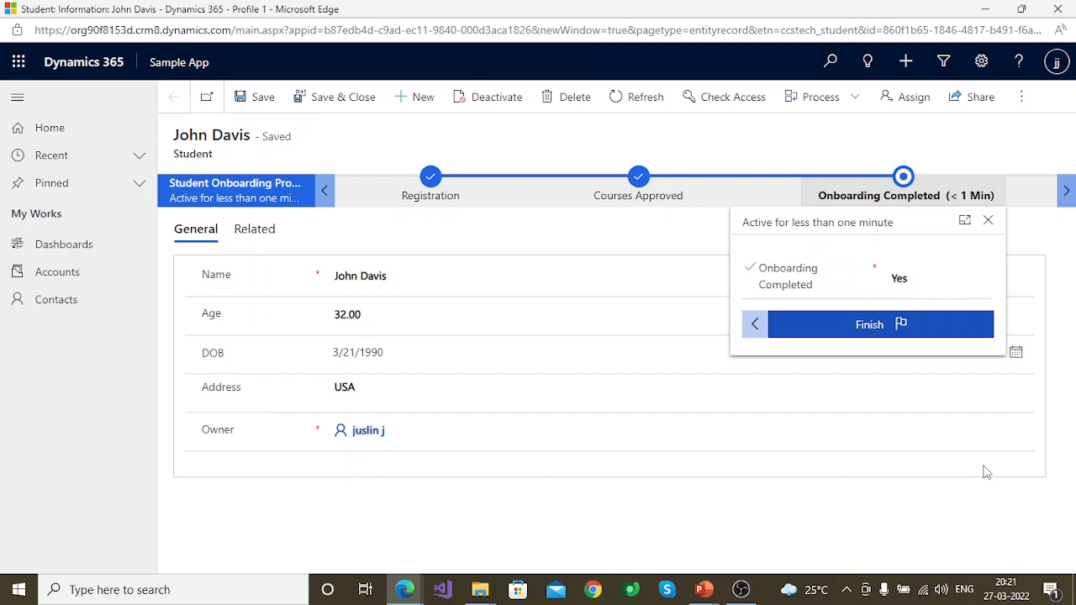
left_click(875, 333)
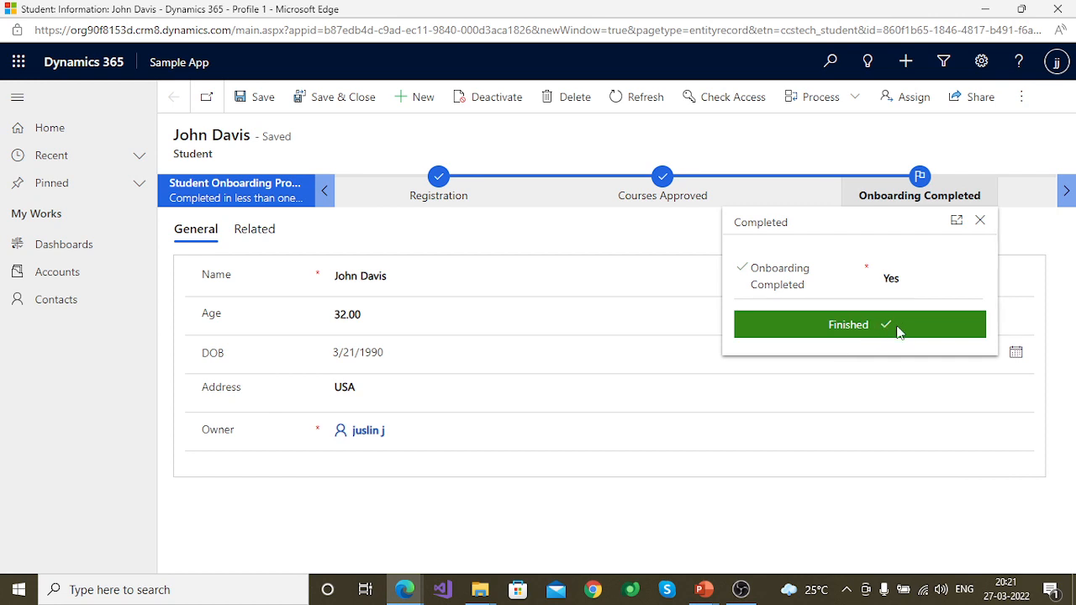
left_click(814, 139)
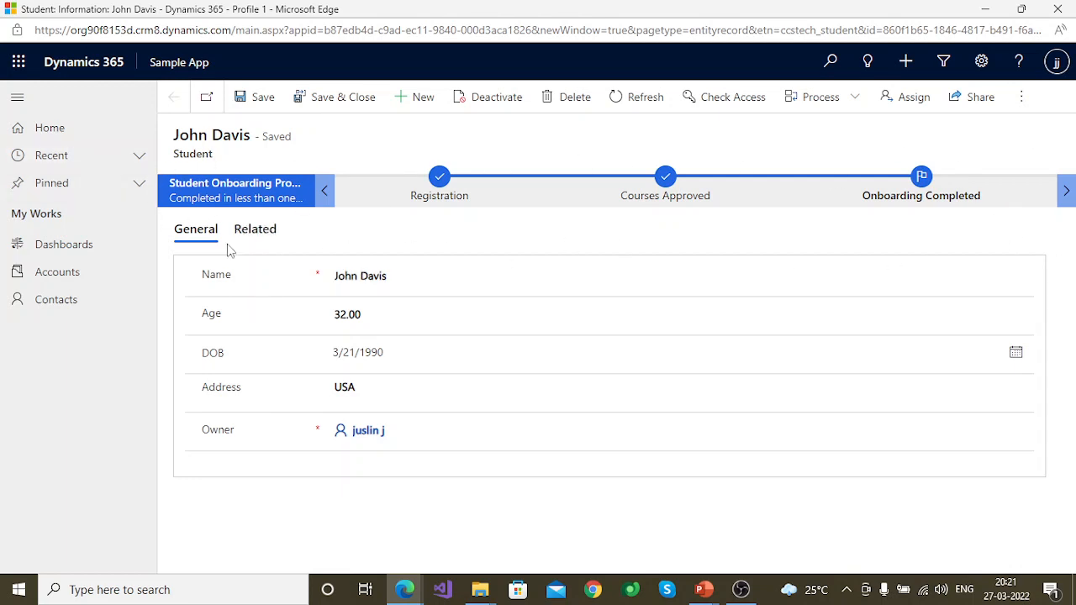
Review the fields of the Registration stage and close the Student record and Advanced Find windows
left_click(439, 179)
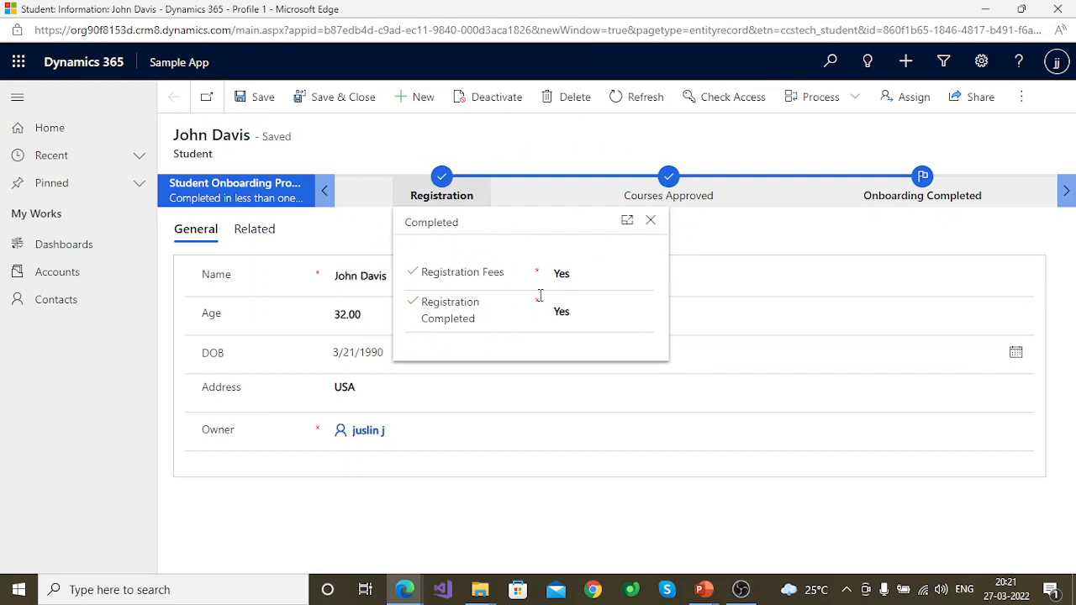
left_click(509, 157)
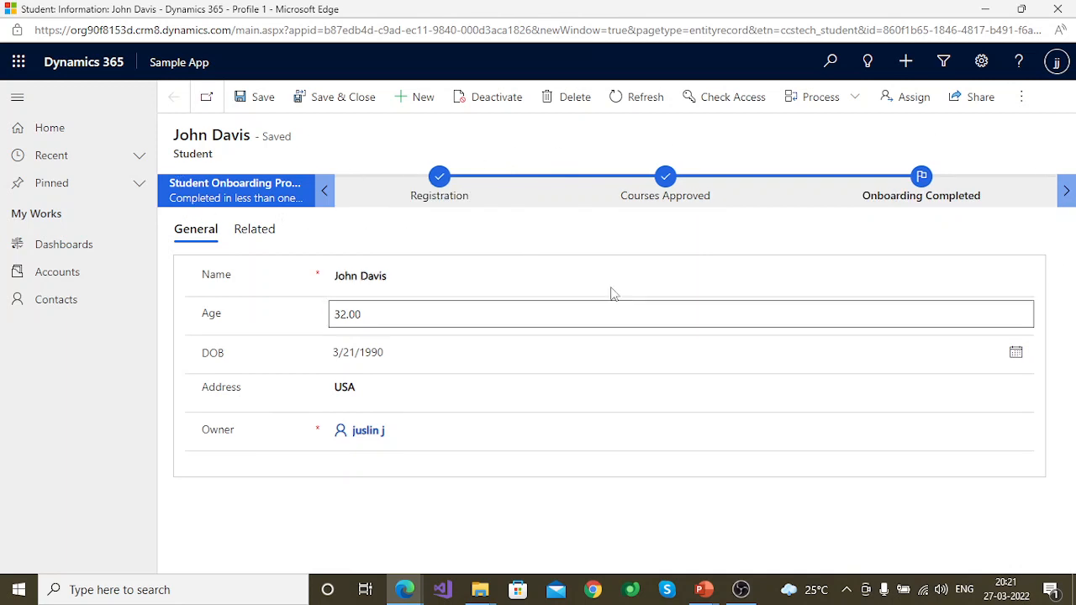
left_click(1060, 10)
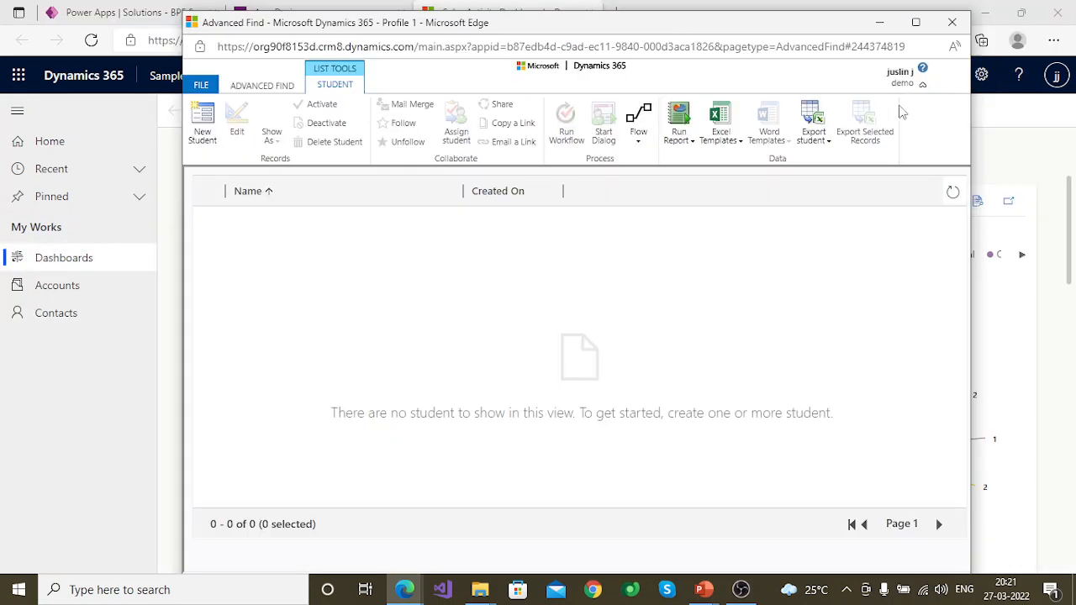
left_click(953, 23)
Switch to the Business Process Flows slide show in PowerPoint and advance past its last slide
mouse_move(702, 583)
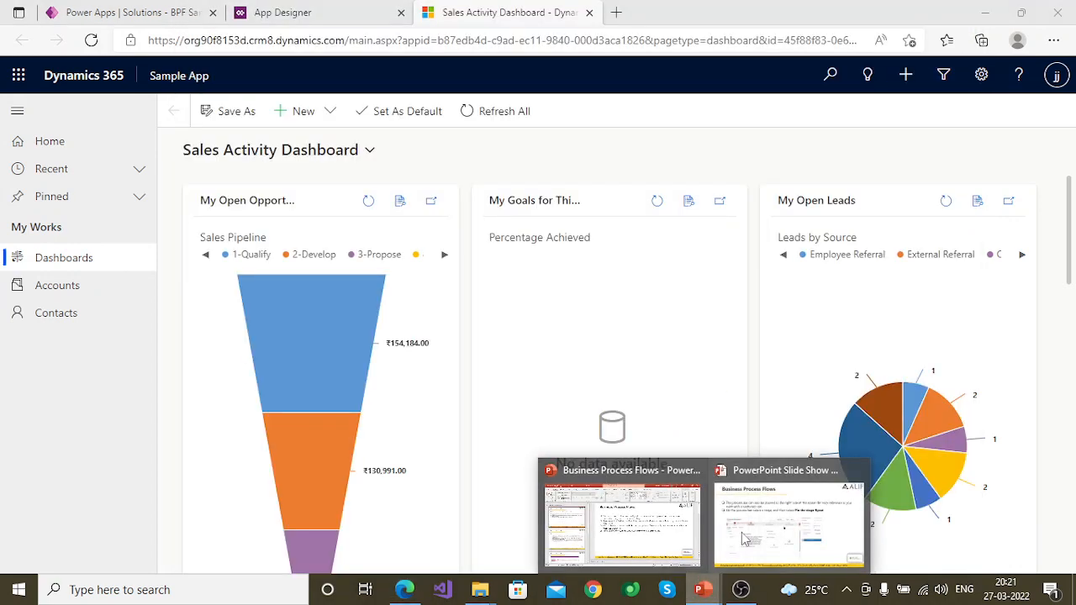
left_click(778, 513)
left_click(502, 322)
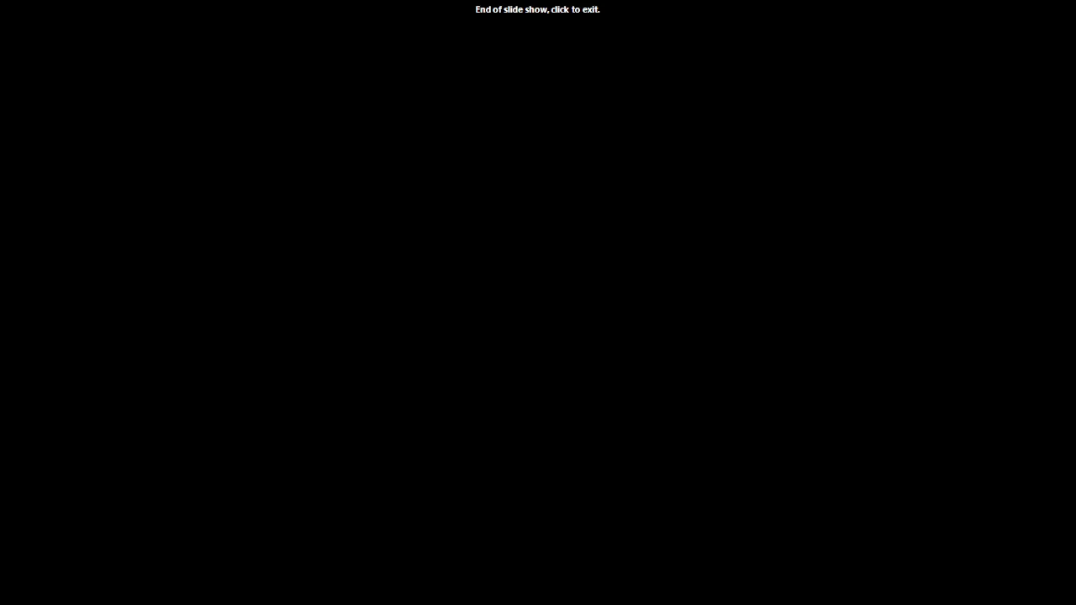
key("super")
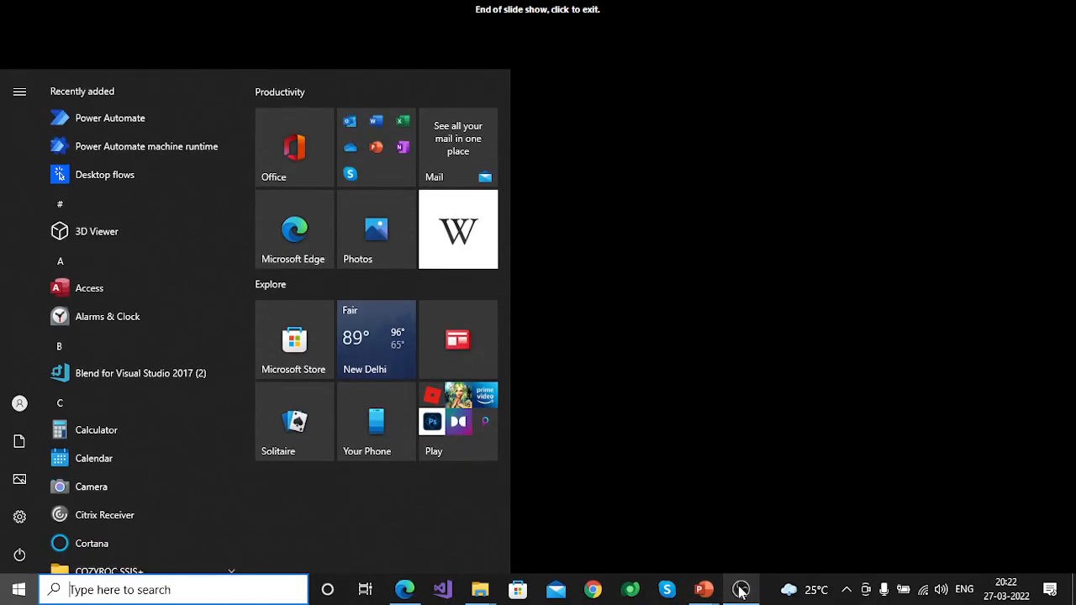